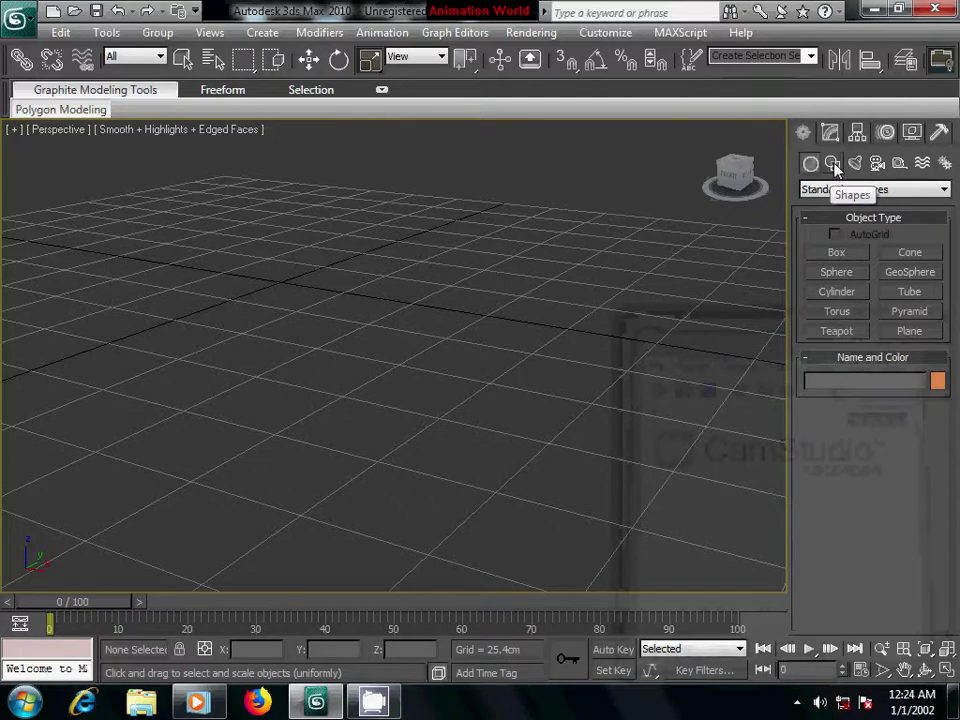
Draw a Rectangle spline, Rectangle01, flat on the perspective ground grid.
click(834, 165)
click(905, 268)
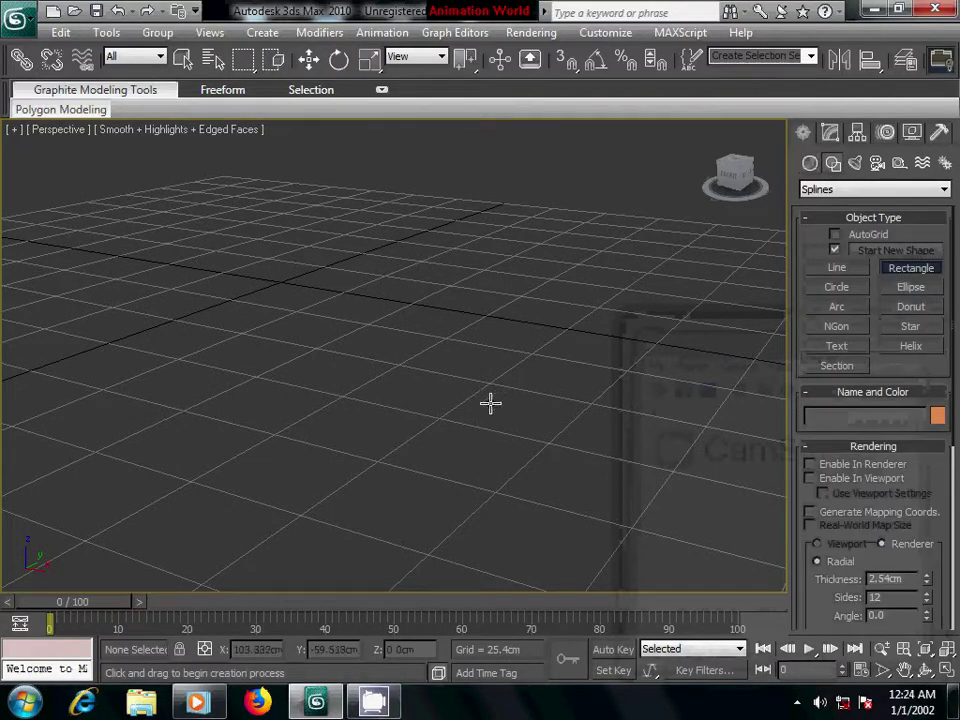
alt+middle_drag(490, 403, 495, 418)
alt+middle_drag(463, 375, 483, 440)
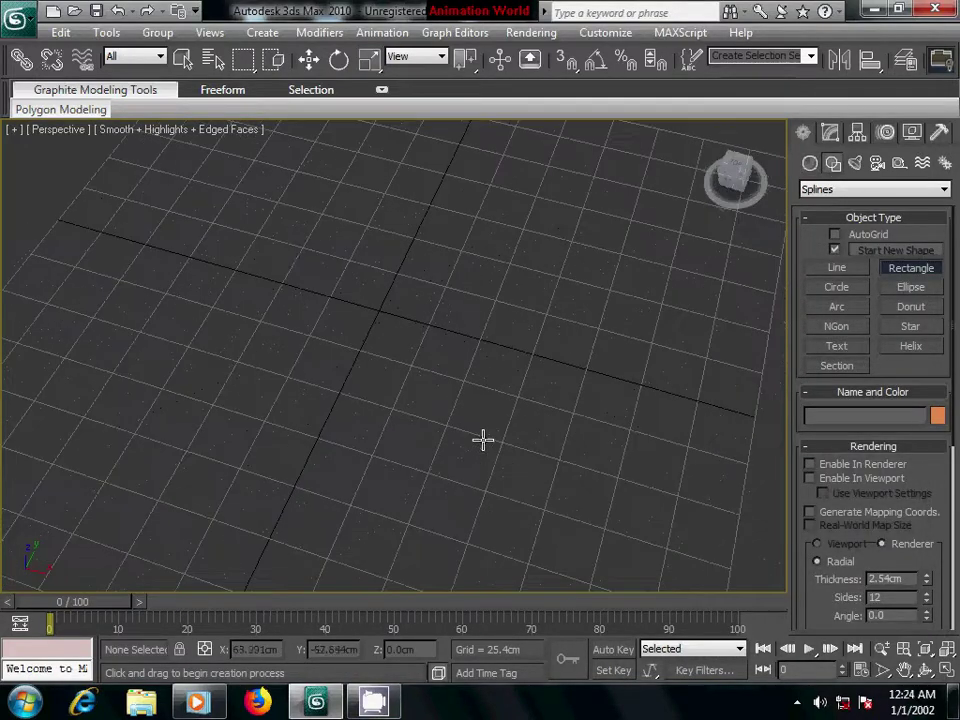
mouse_move(279, 203)
mouse_down()
mouse_move(319, 381)
mouse_move(500, 441)
mouse_up()
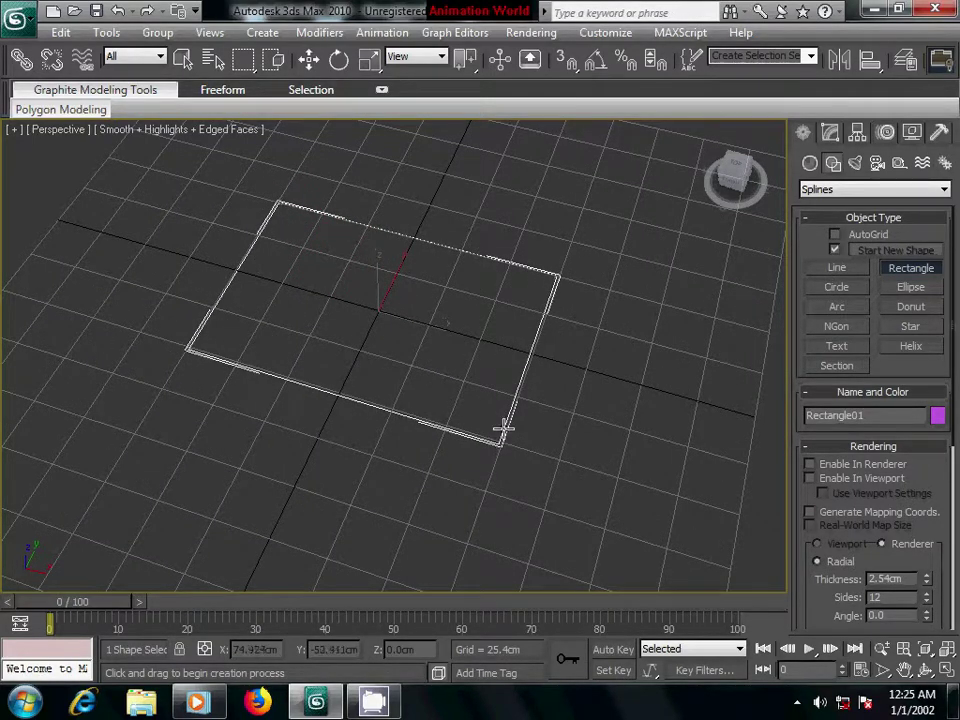
key(r)
click(832, 133)
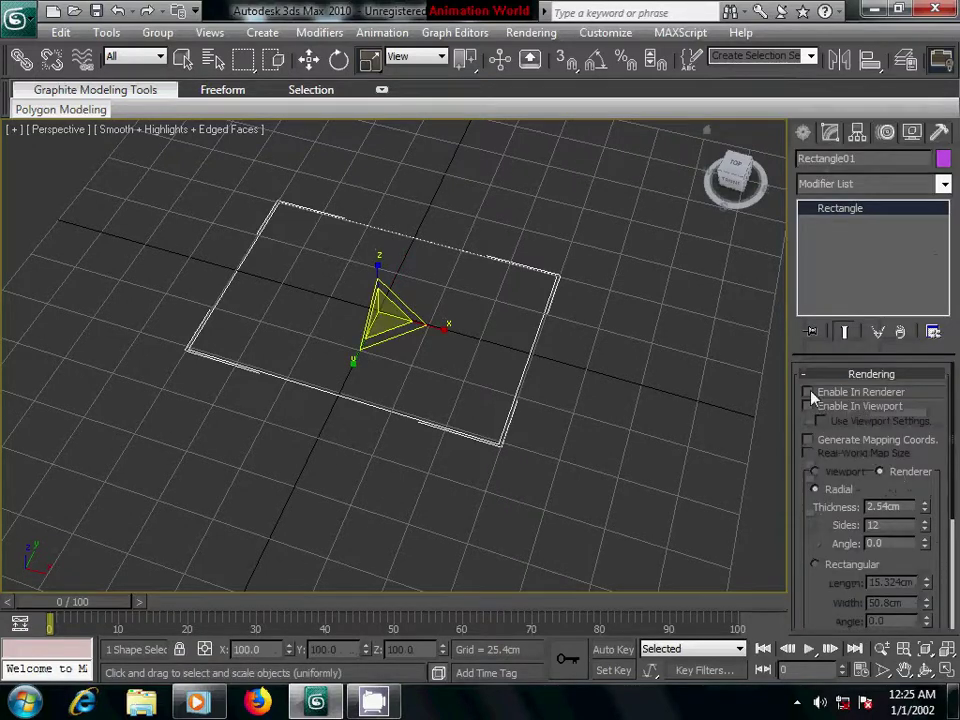
Enable the rectangle in renderer and viewport with a Rectangular cross-section.
click(809, 393)
click(808, 407)
drag(823, 508, 826, 430)
scroll(579, 439, up, 4)
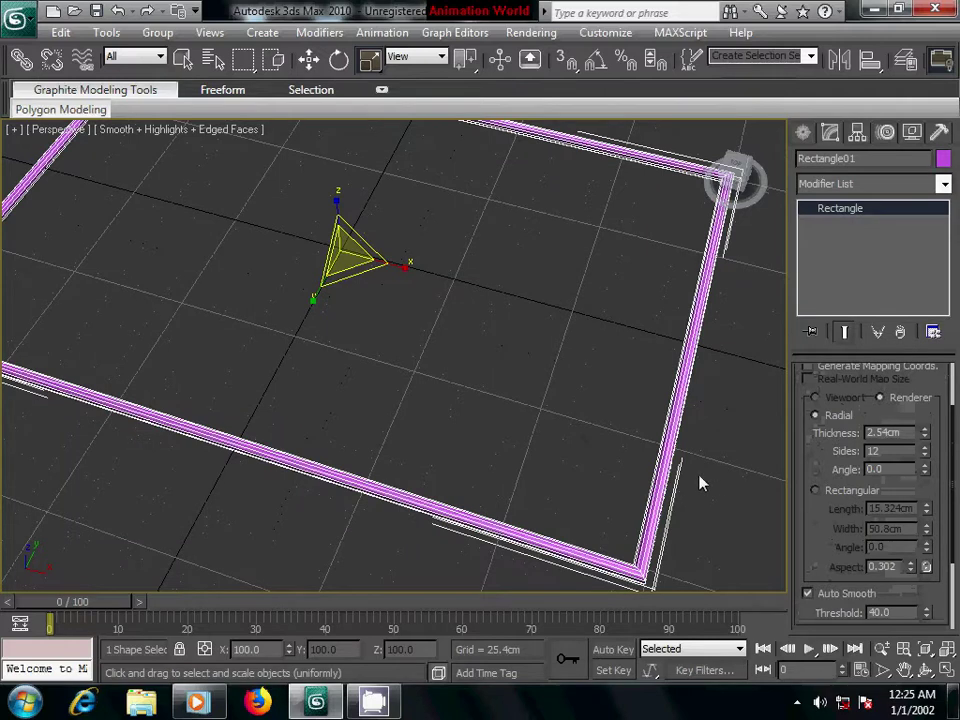
middle_drag(700, 483, 670, 456)
key(F4)
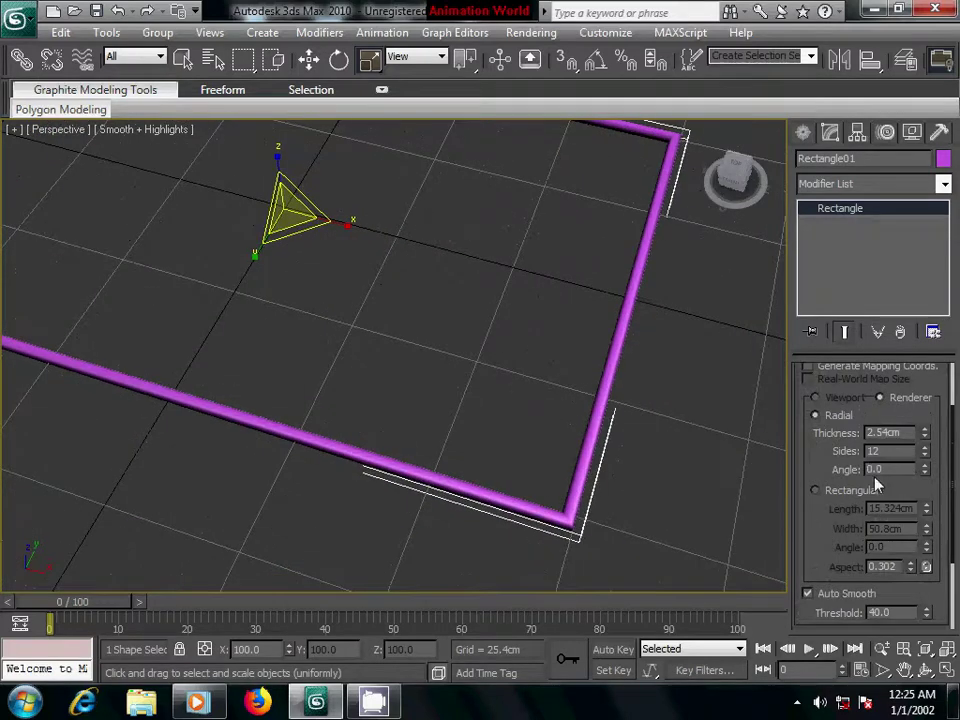
click(815, 491)
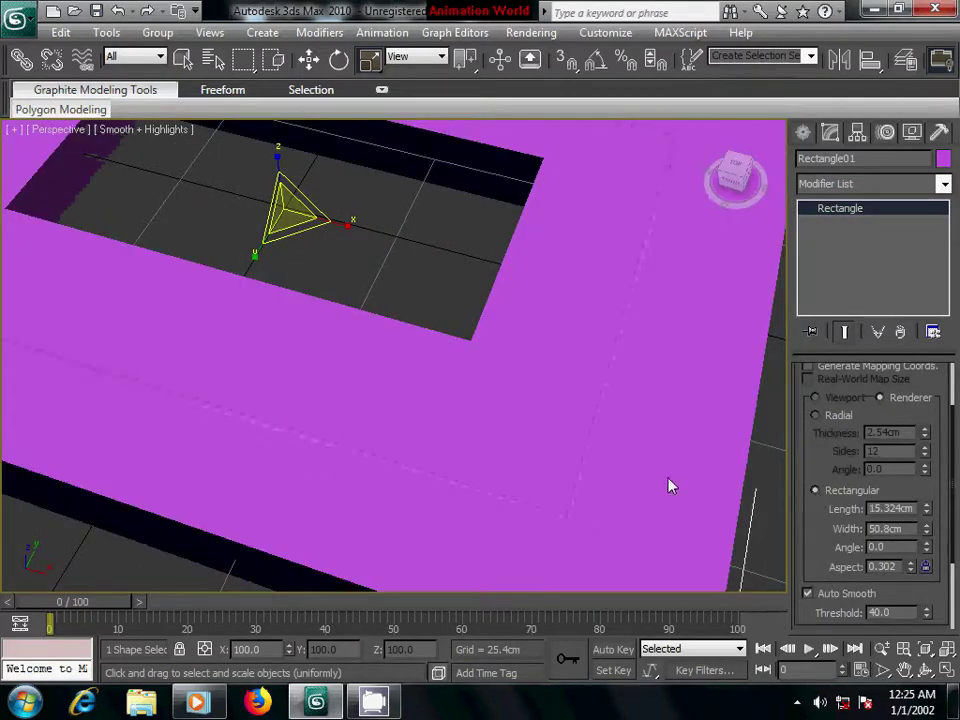
middle_drag(669, 484, 604, 424)
scroll(604, 424, down, 5)
scroll(604, 433, down, 3)
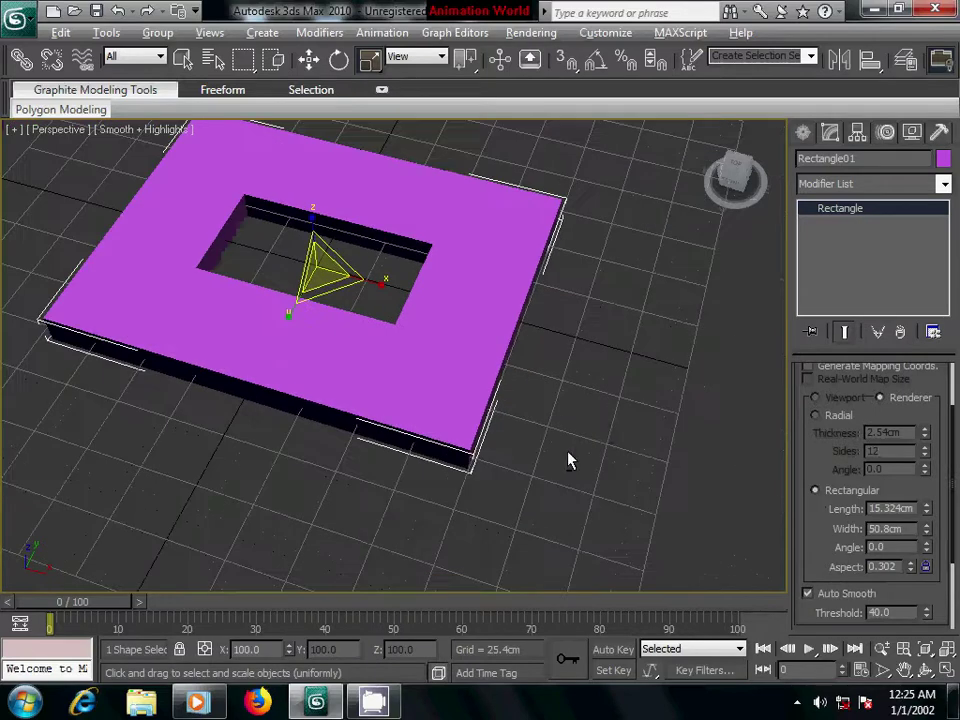
middle_drag(570, 459, 577, 415)
Set the cross-section Length to 2cm and Width to 20cm.
double_click(907, 504)
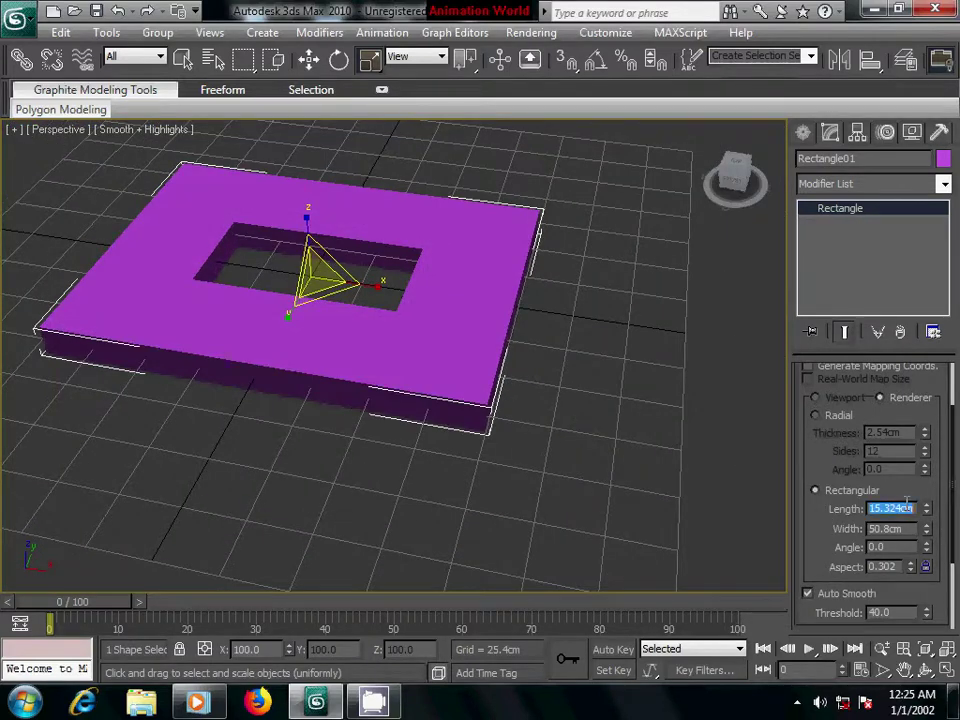
text(2)
key(Return)
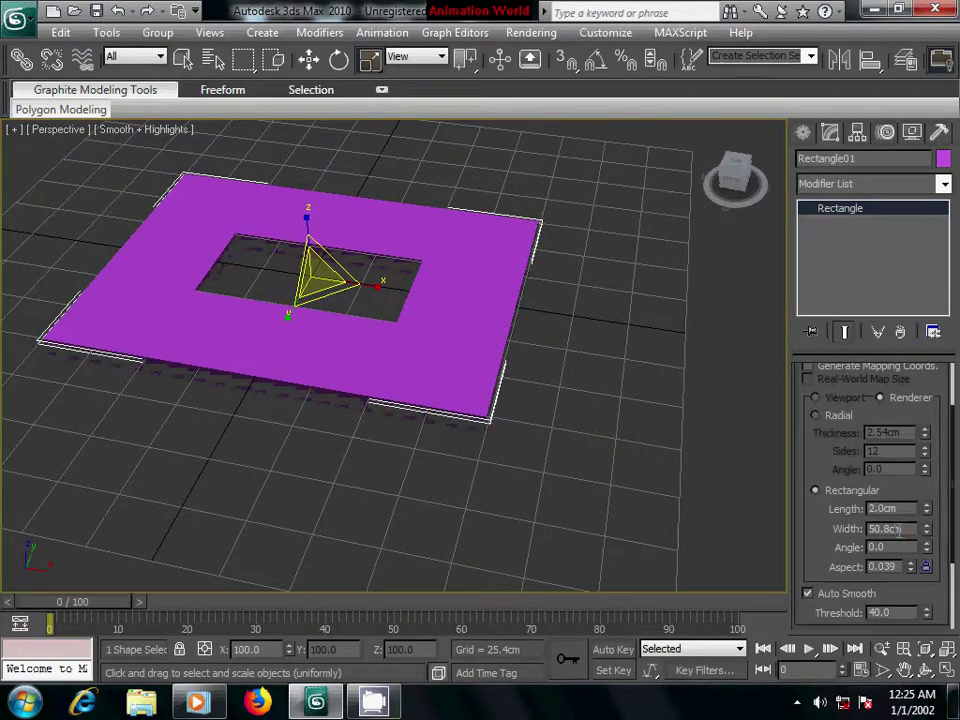
double_click(899, 530)
text(20)
key(Return)
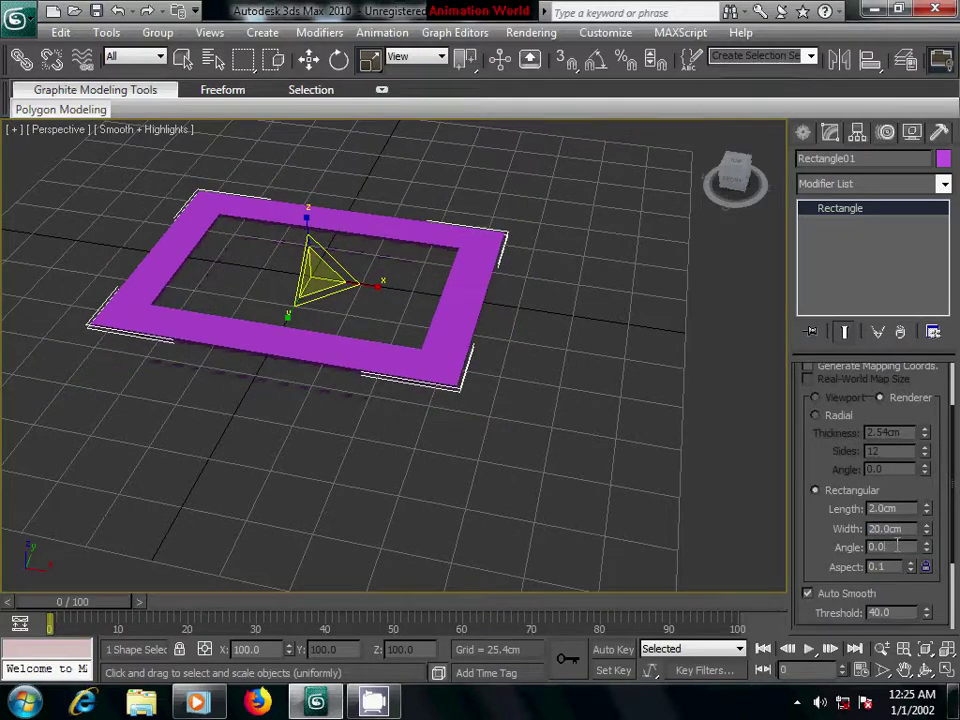
middle_drag(608, 413, 593, 452)
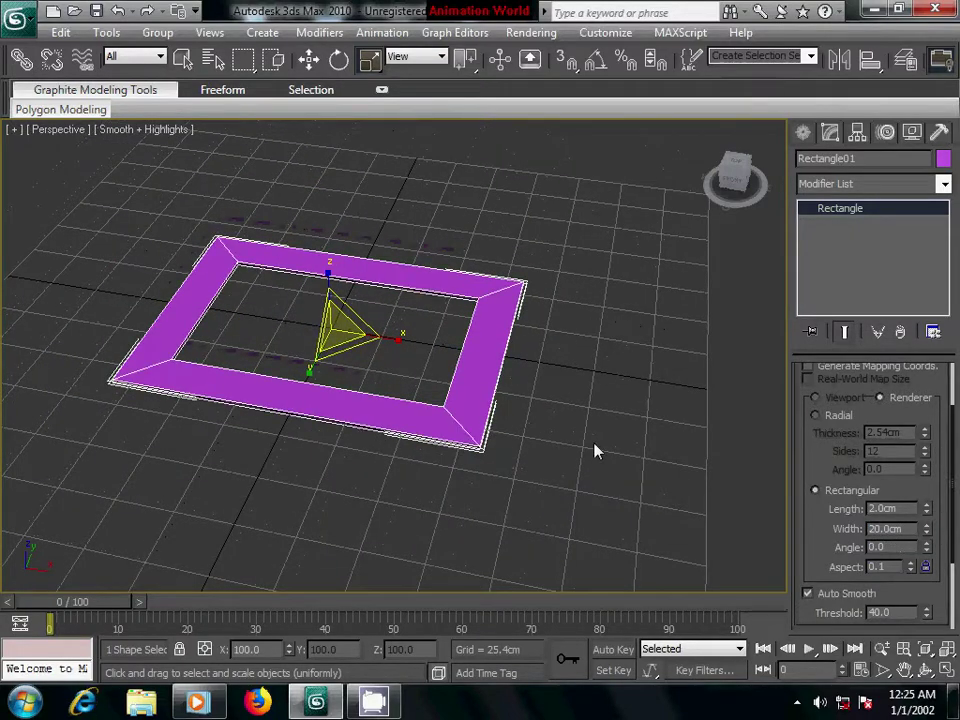
key(F4)
scroll(628, 463, up, 3)
drag(829, 450, 821, 540)
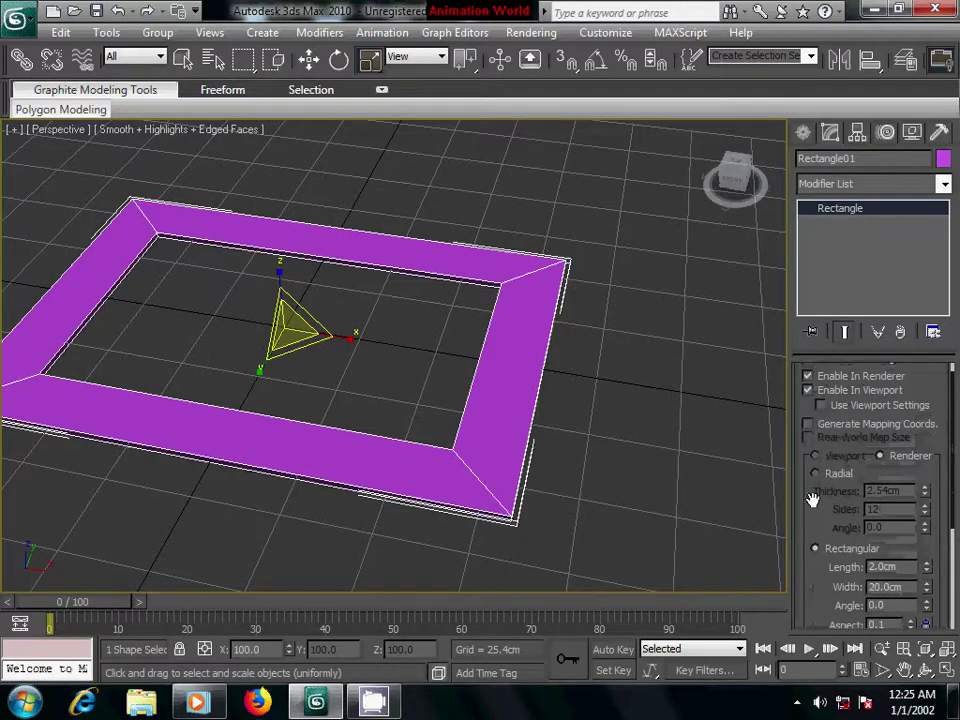
Round the corners to 33.509cm and resize the track to 97.054cm by 168.325cm.
drag(814, 497, 828, 420)
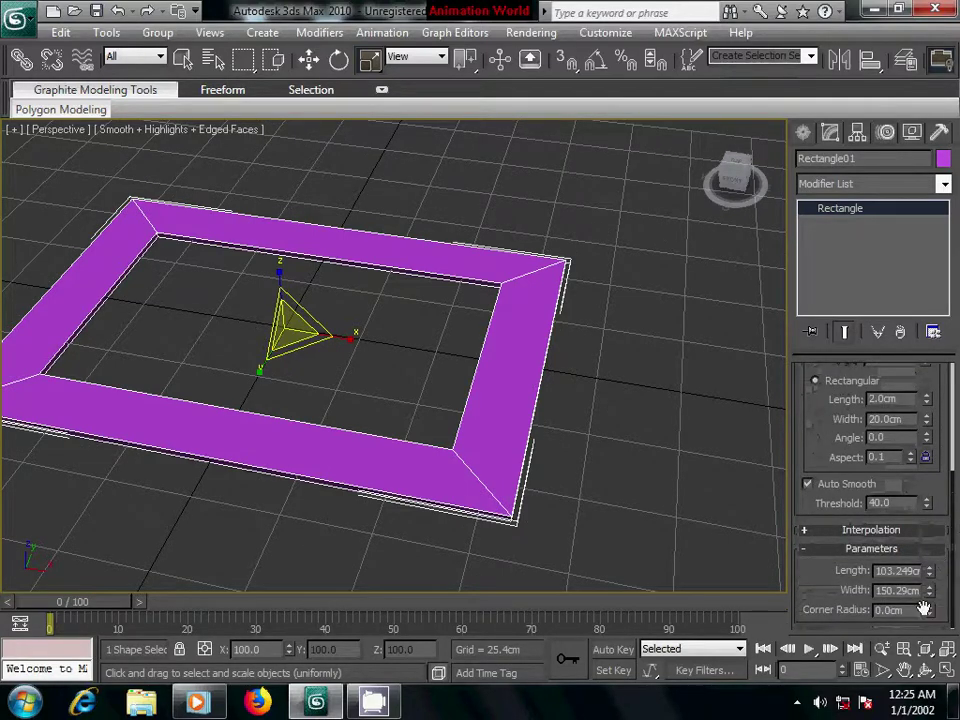
drag(928, 609, 928, 595)
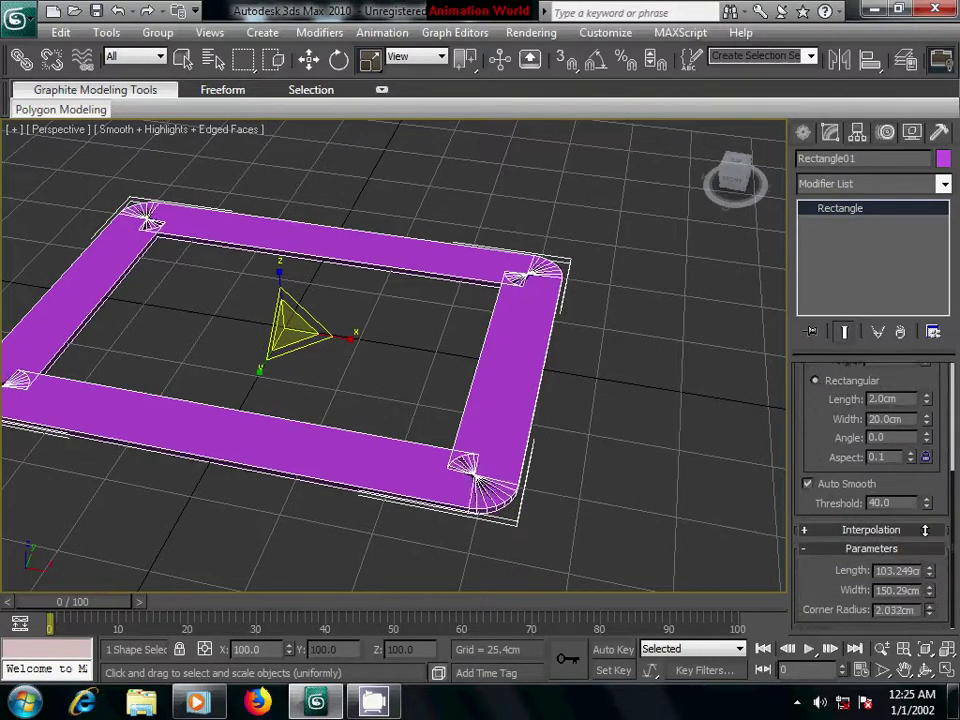
drag(908, 428, 897, 456)
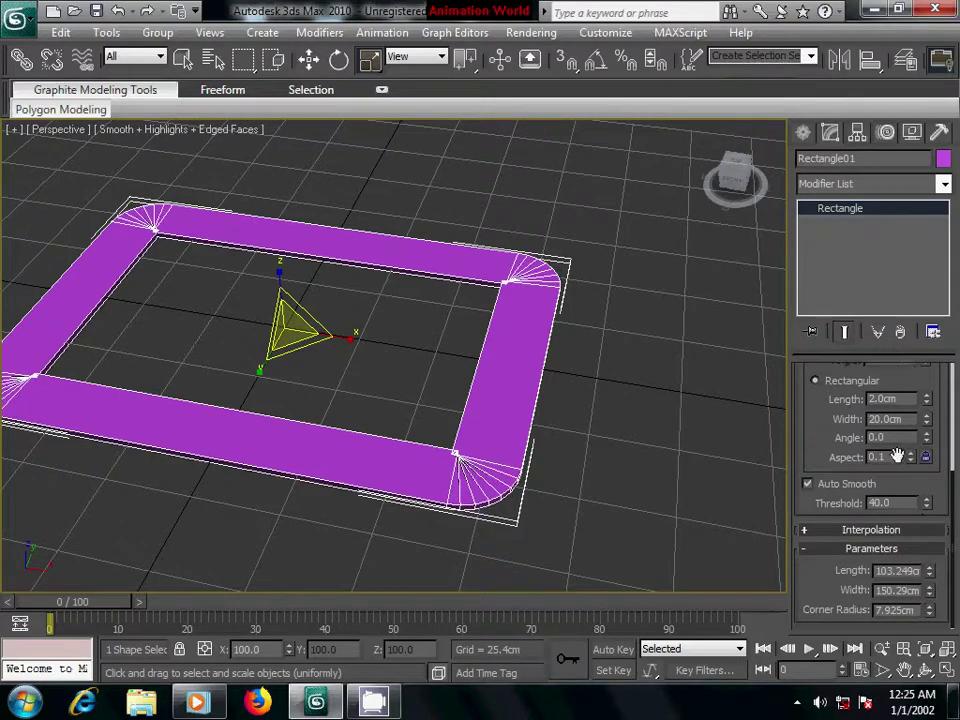
drag(930, 614, 908, 380)
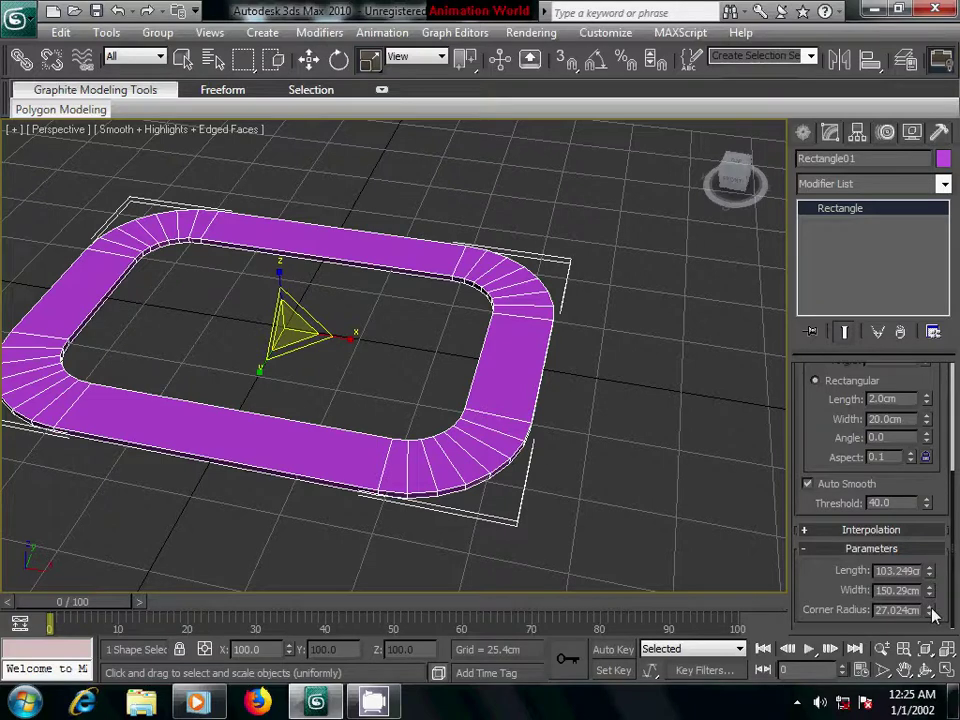
drag(930, 612, 941, 586)
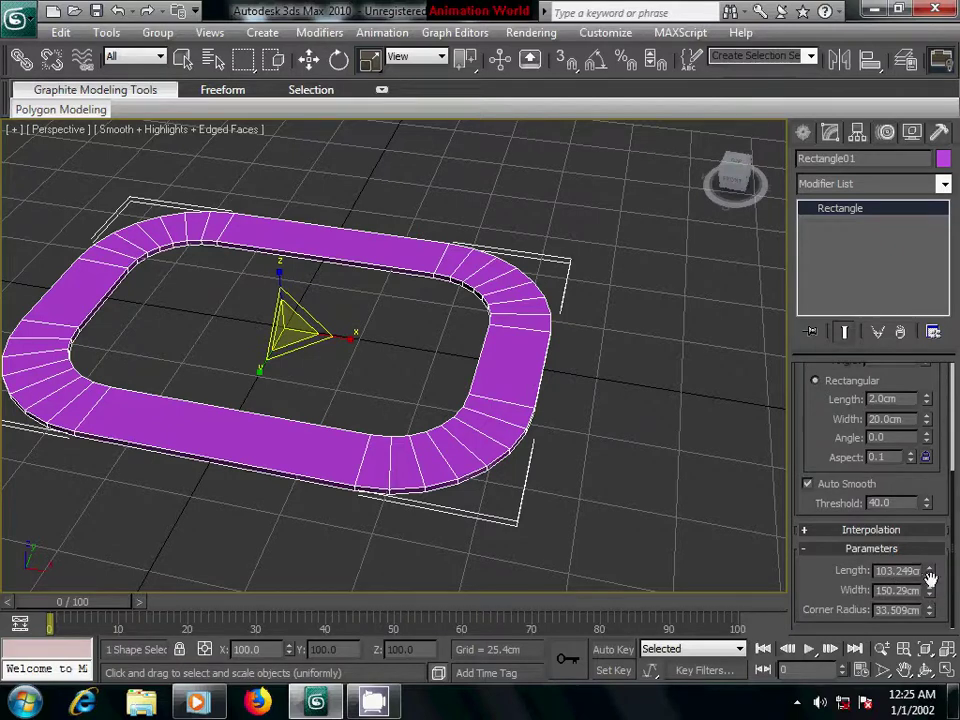
mouse_move(930, 580)
mouse_down()
mouse_move(931, 572)
mouse_move(933, 606)
mouse_move(927, 583)
mouse_up()
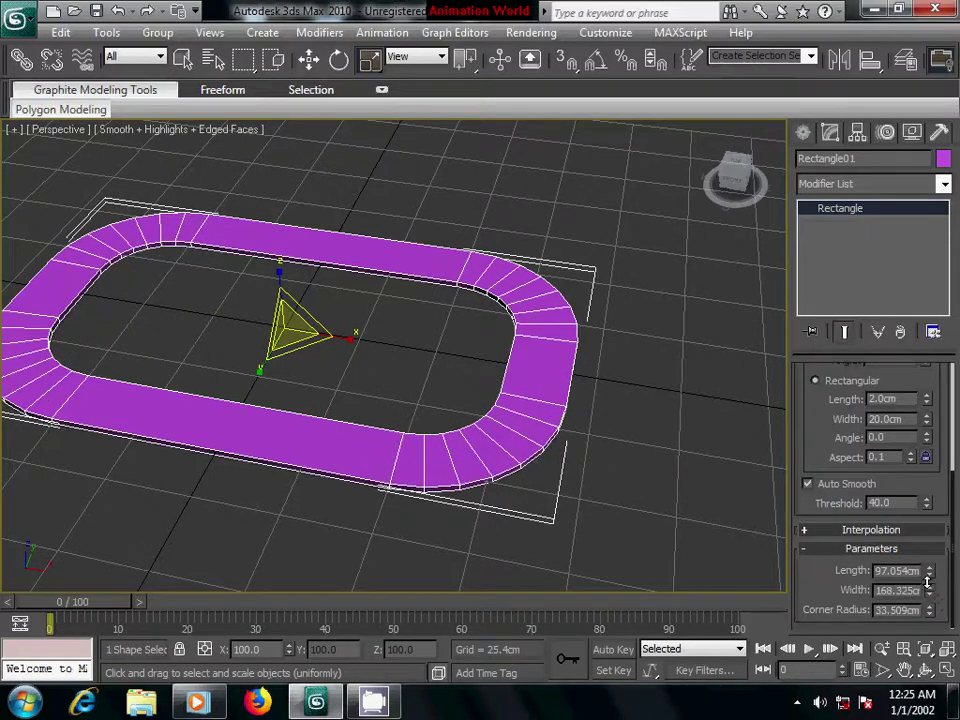
Set the Interpolation Steps to 9 for smoother curves.
click(810, 550)
click(810, 599)
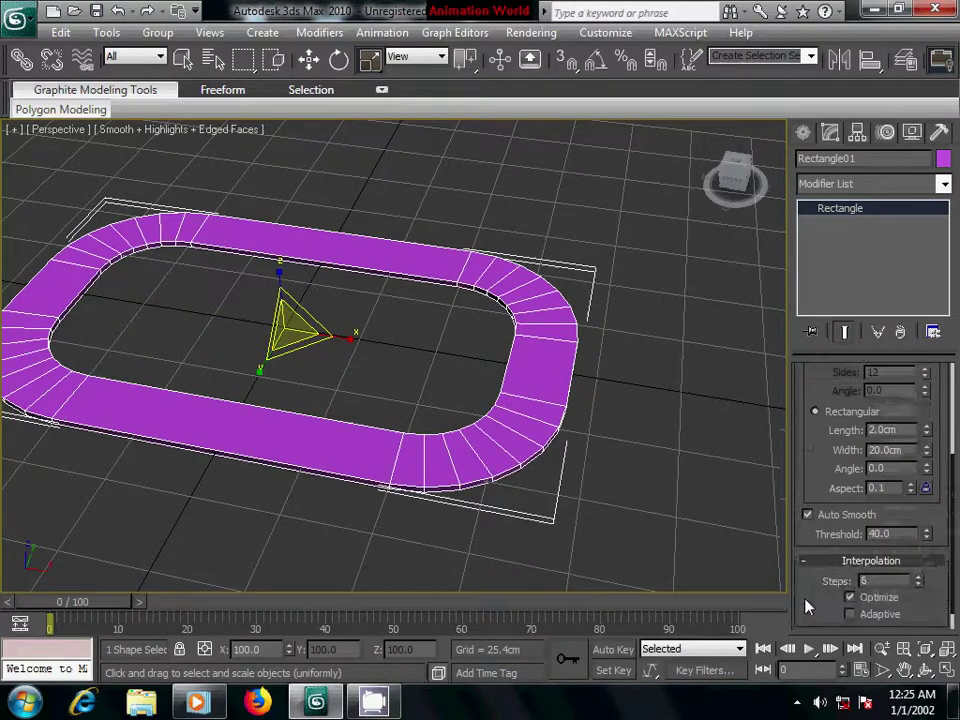
click(919, 584)
click(919, 584)
click(919, 584)
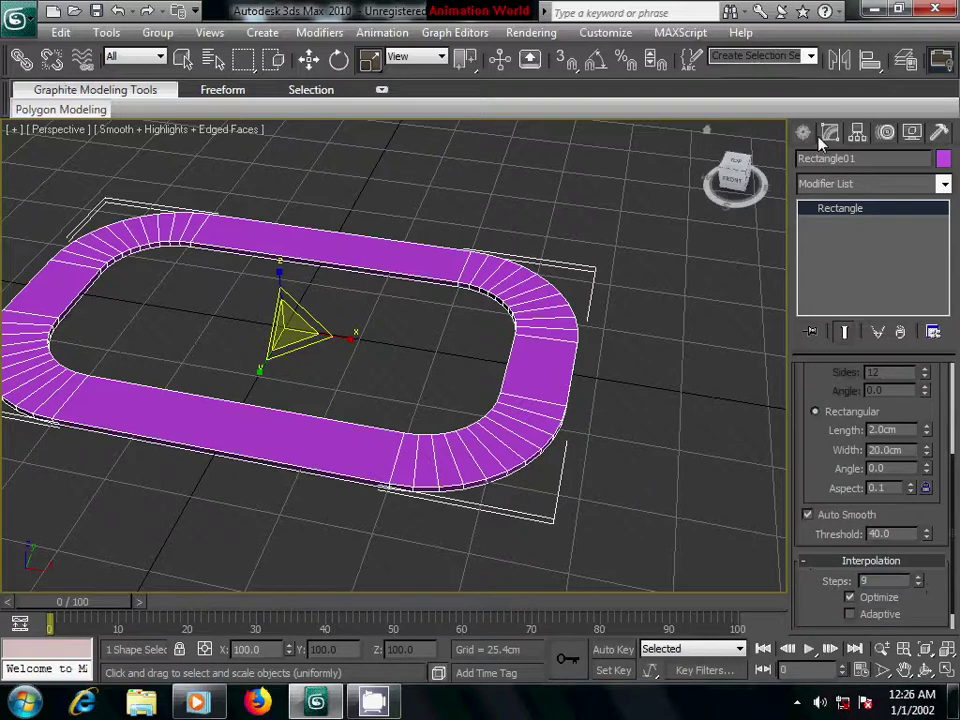
Convert Rectangle01 to an Editable Poly.
right_click(838, 212)
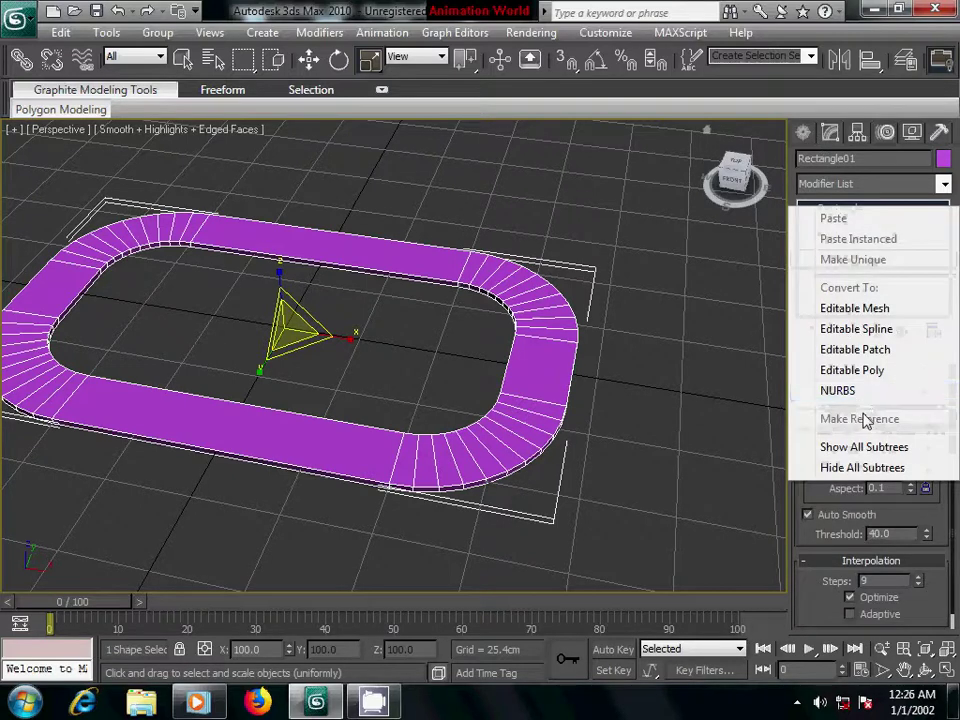
click(853, 371)
alt+middle_drag(591, 413, 619, 405)
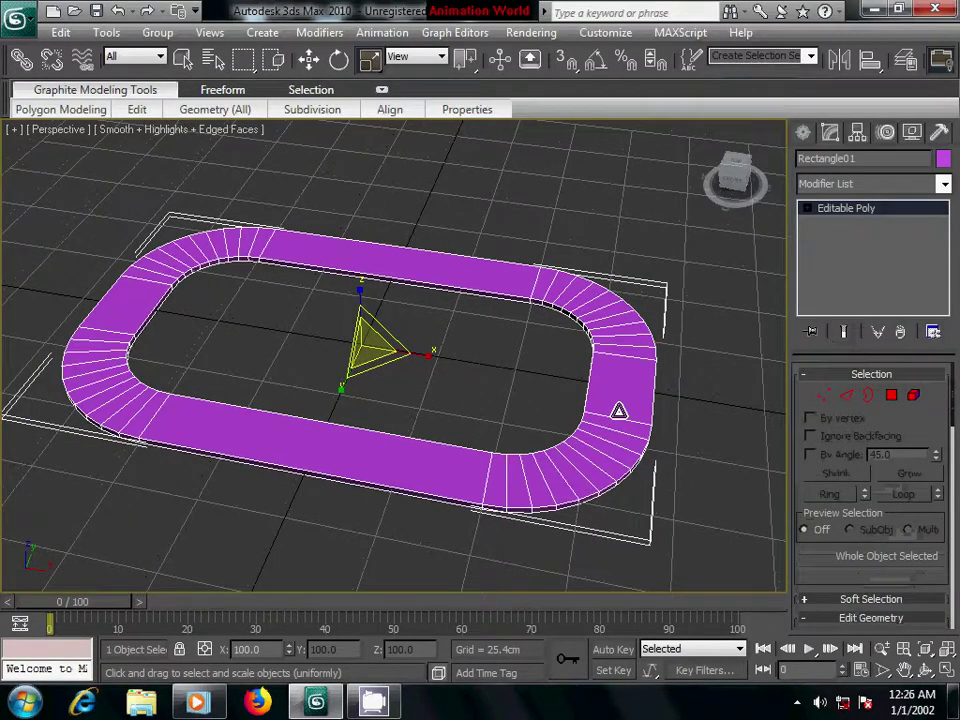
Select the ring of 44 cross edges around the track in Edge mode.
click(846, 395)
scroll(628, 418, up, 1)
scroll(630, 418, up, 2)
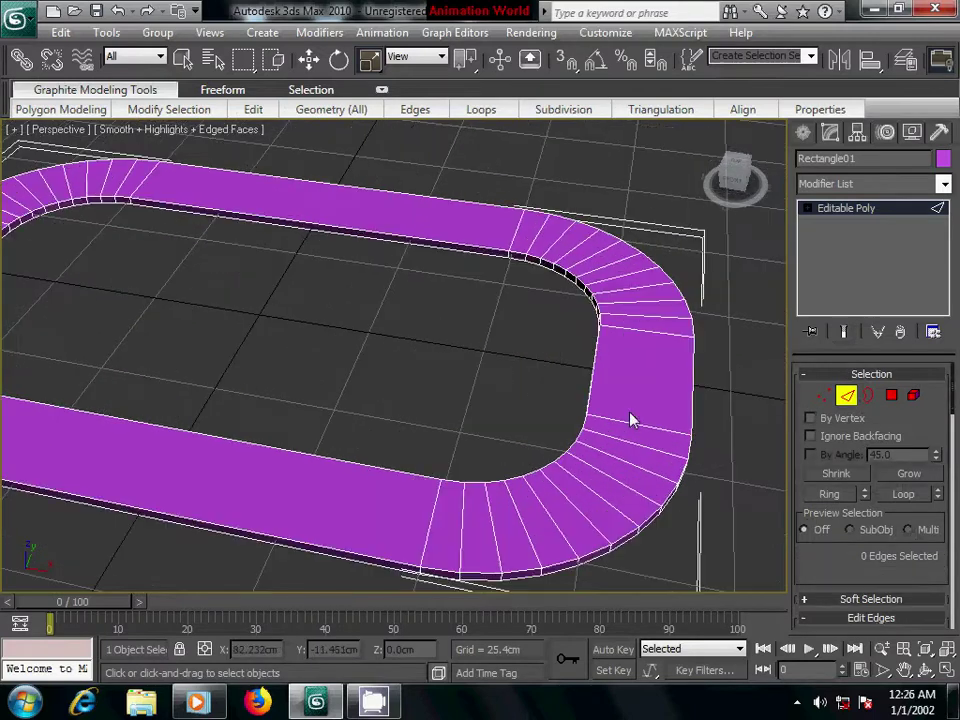
scroll(674, 422, up, 2)
click(628, 366)
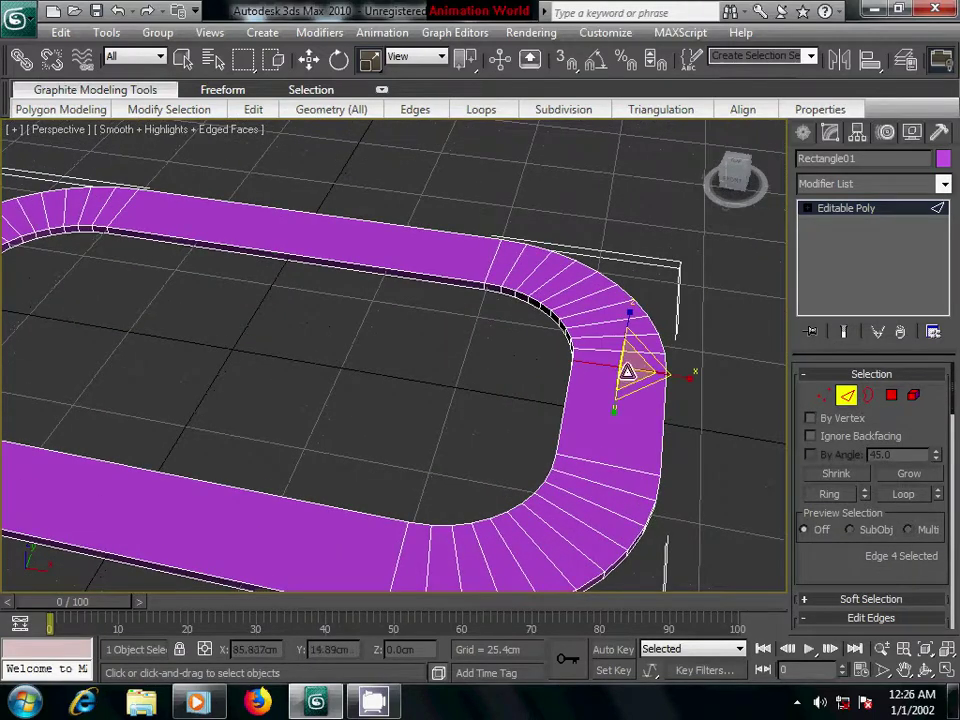
click(829, 492)
scroll(701, 439, down, 4)
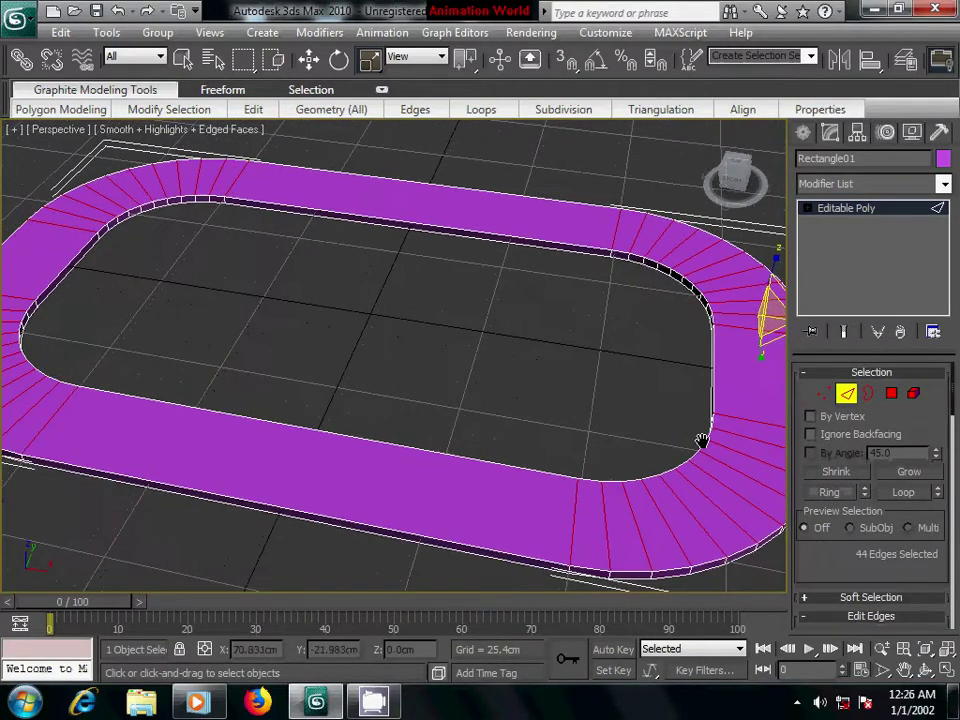
middle_drag(701, 439, 714, 447)
scroll(700, 446, down, 1)
scroll(697, 456, down, 2)
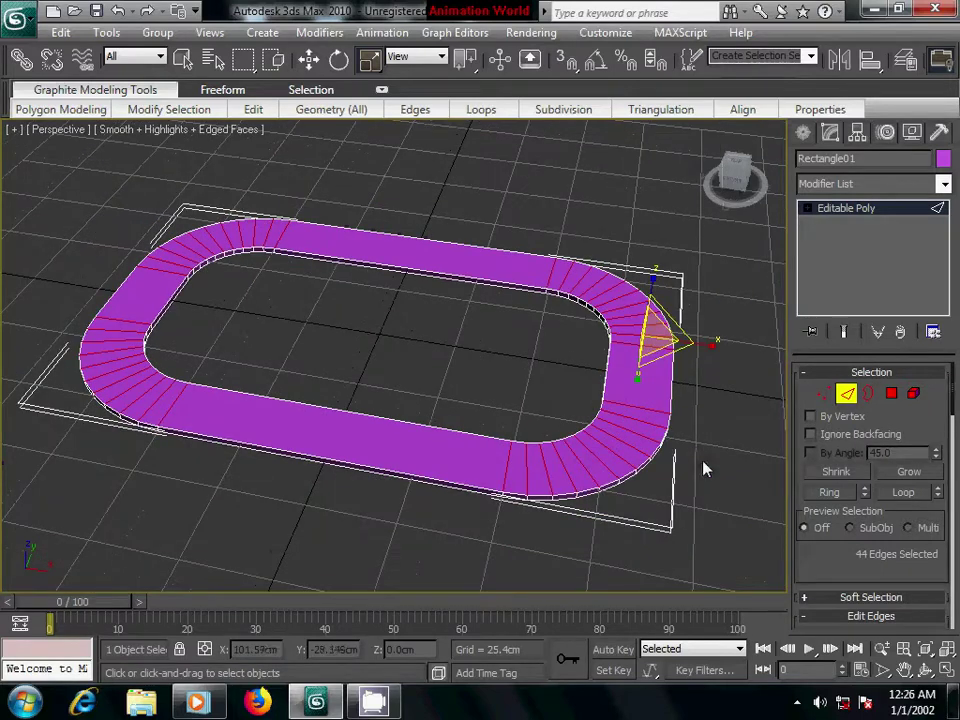
drag(797, 562, 839, 437)
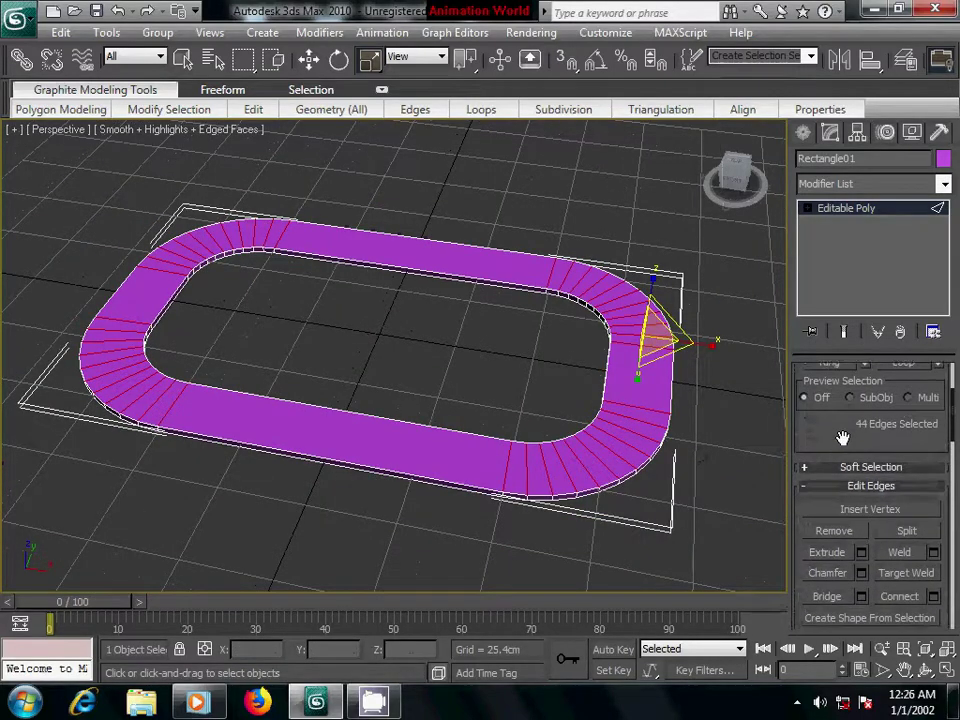
Connect the ring edges with 2 segments and pinch 70, adding two loops near the borders.
click(935, 596)
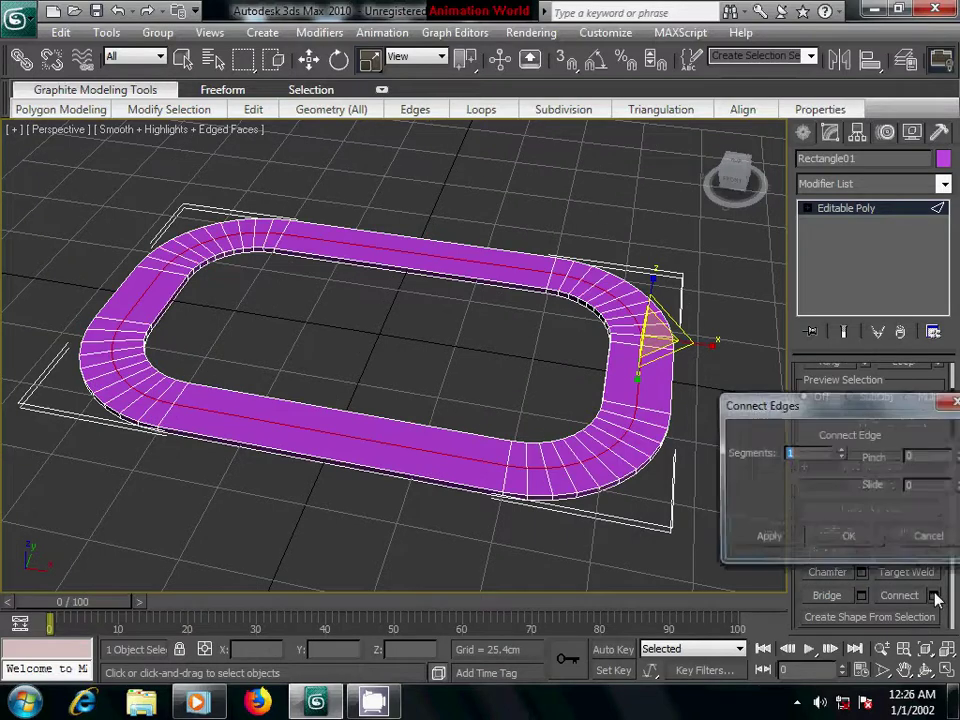
click(841, 449)
drag(790, 405, 697, 450)
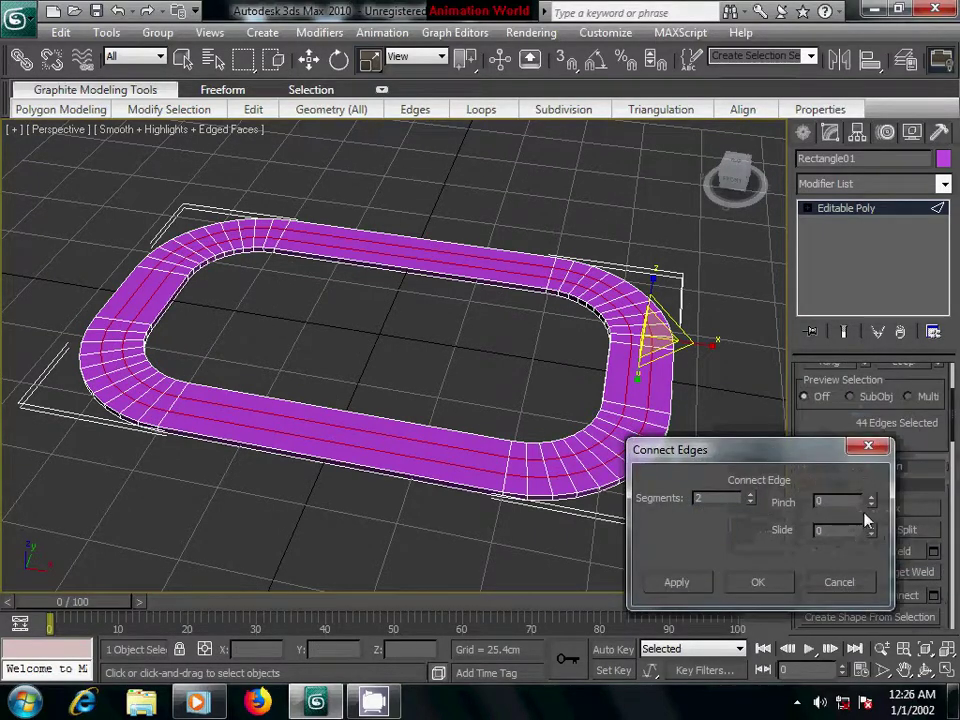
drag(873, 503, 862, 354)
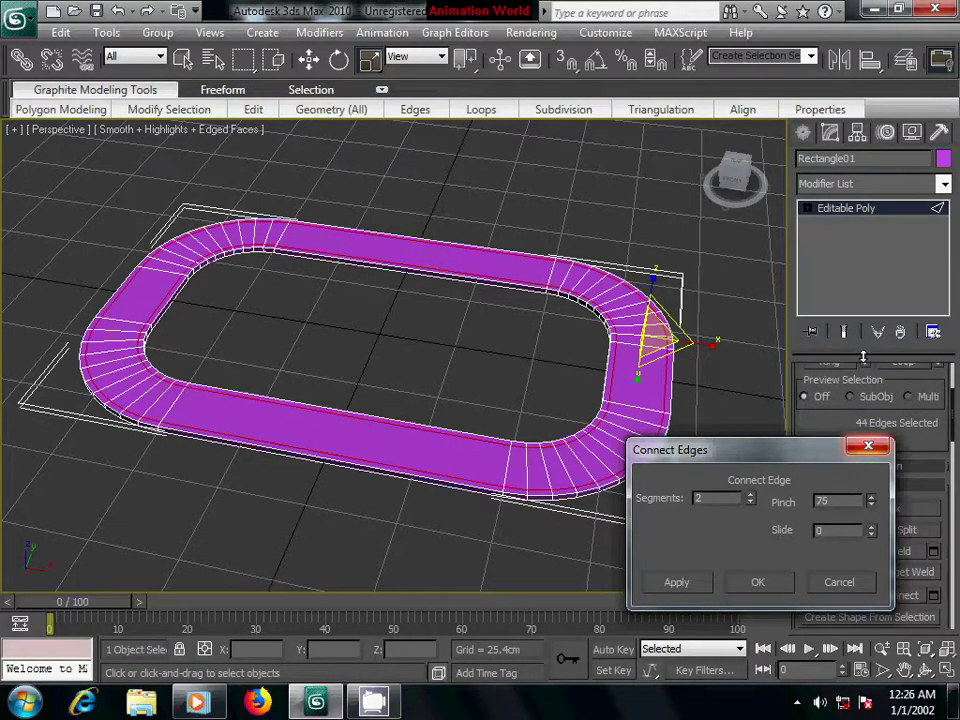
click(757, 582)
scroll(560, 512, up, 1)
scroll(640, 520, up, 3)
Select the 88 polygons of the inner and outer border strips via an edge ring.
scroll(610, 420, up, 2)
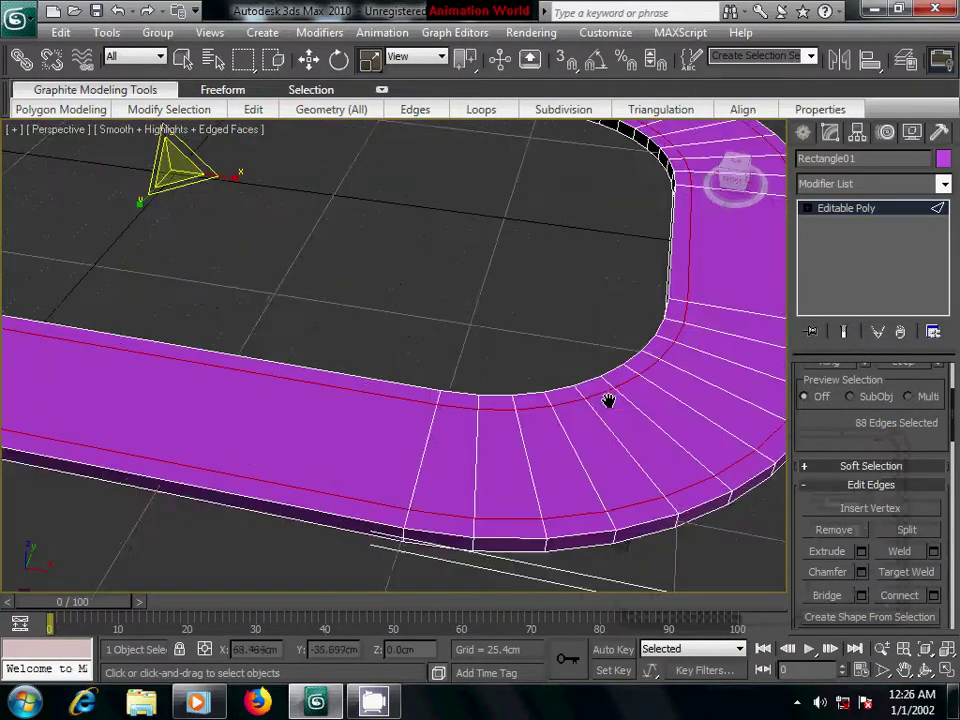
click(514, 398)
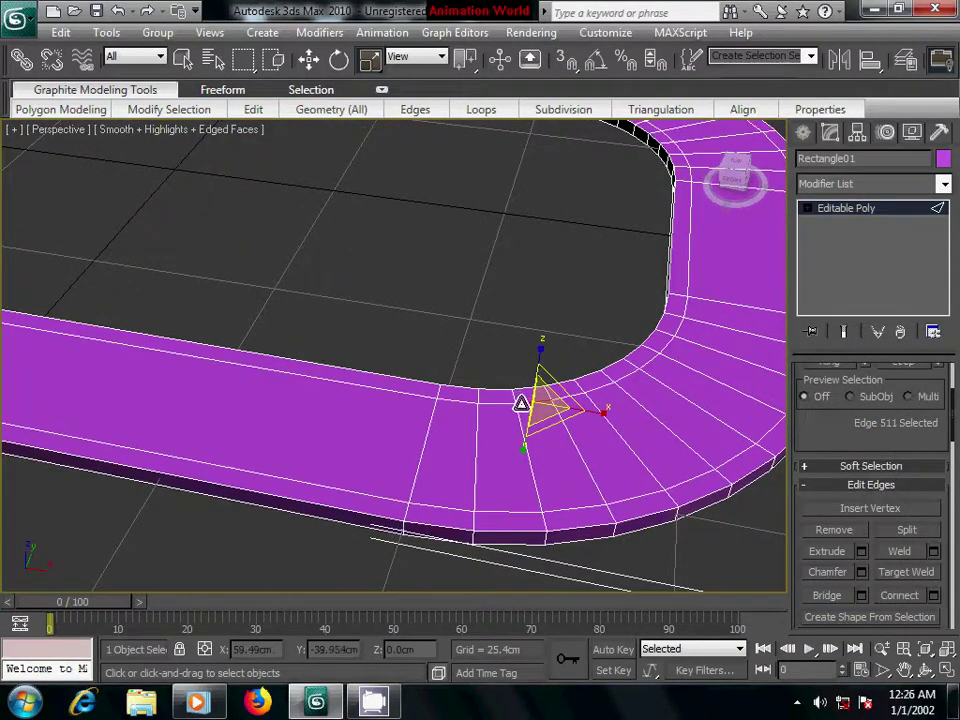
click(510, 400)
ctrl+click(545, 524)
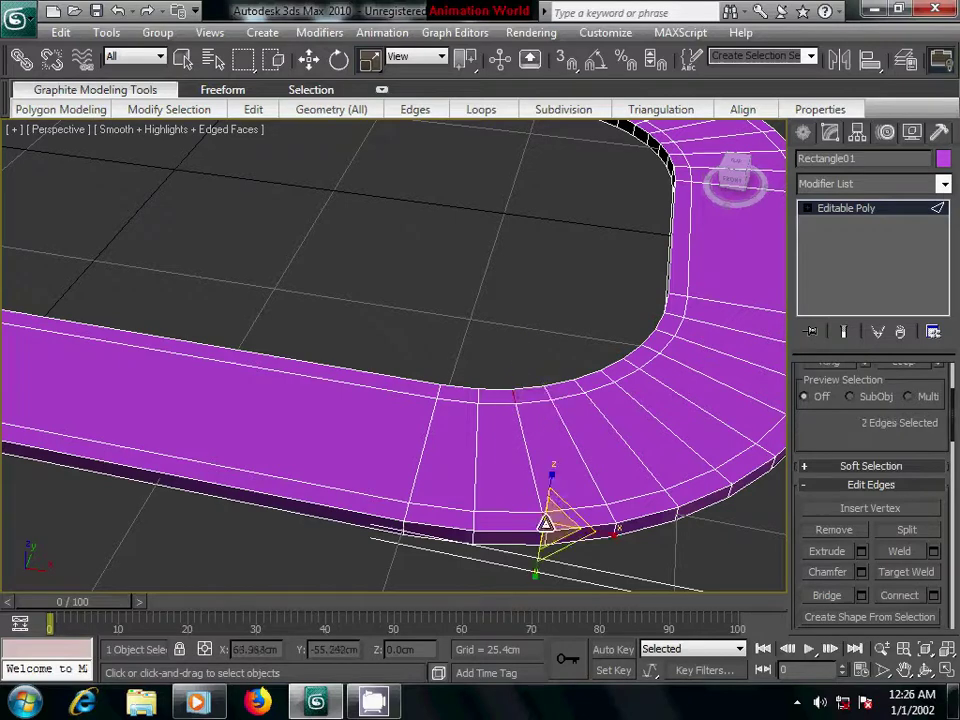
scroll(820, 480, up, 3)
click(829, 494)
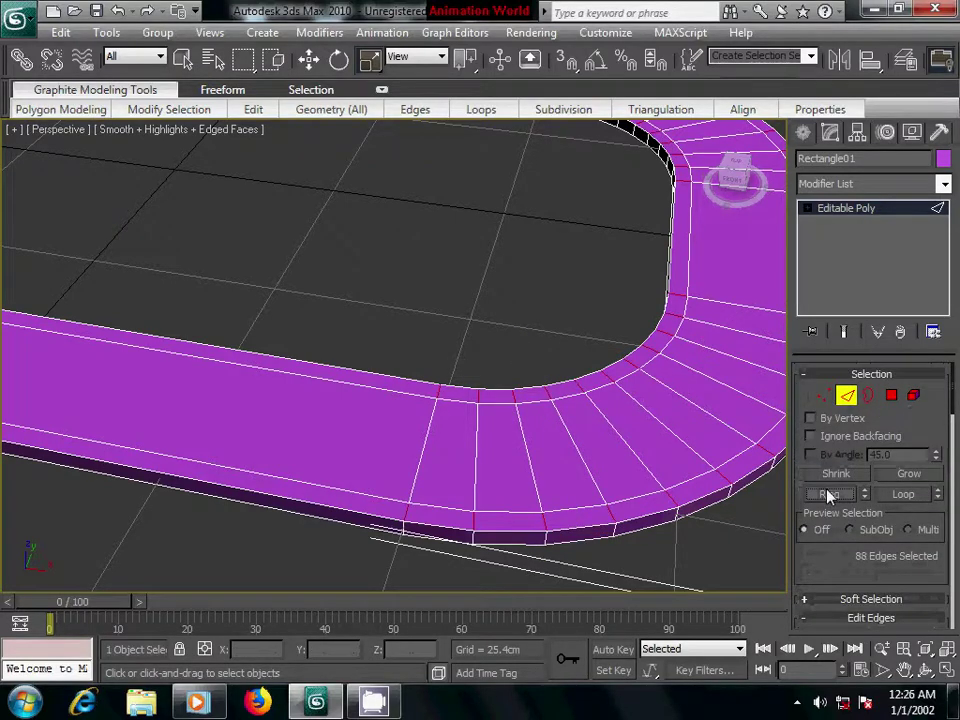
ctrl+click(891, 395)
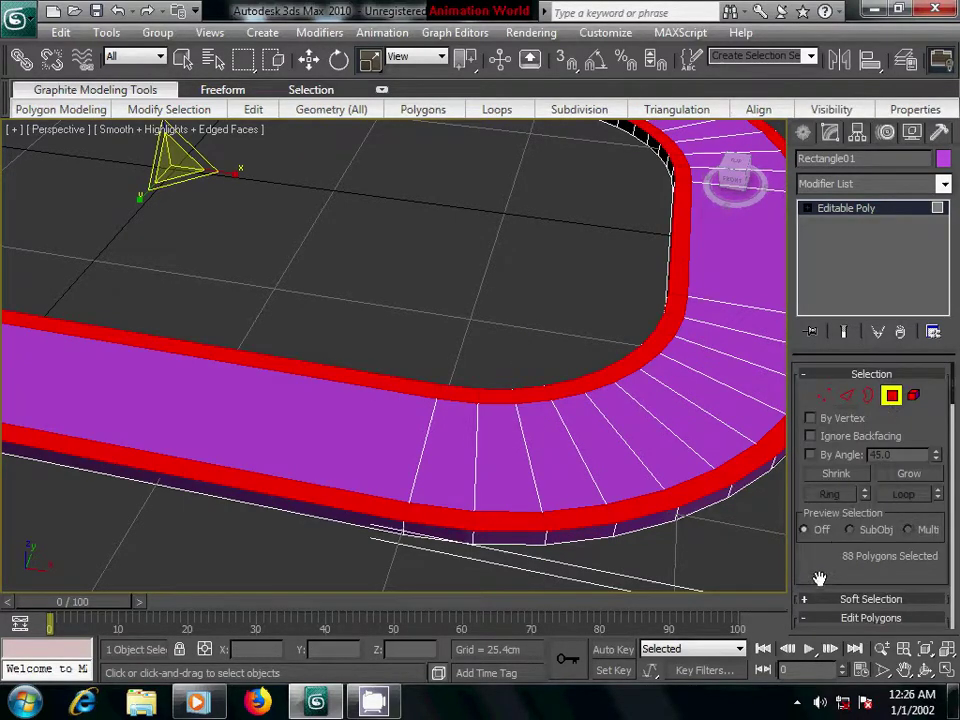
scroll(818, 590, down, 3)
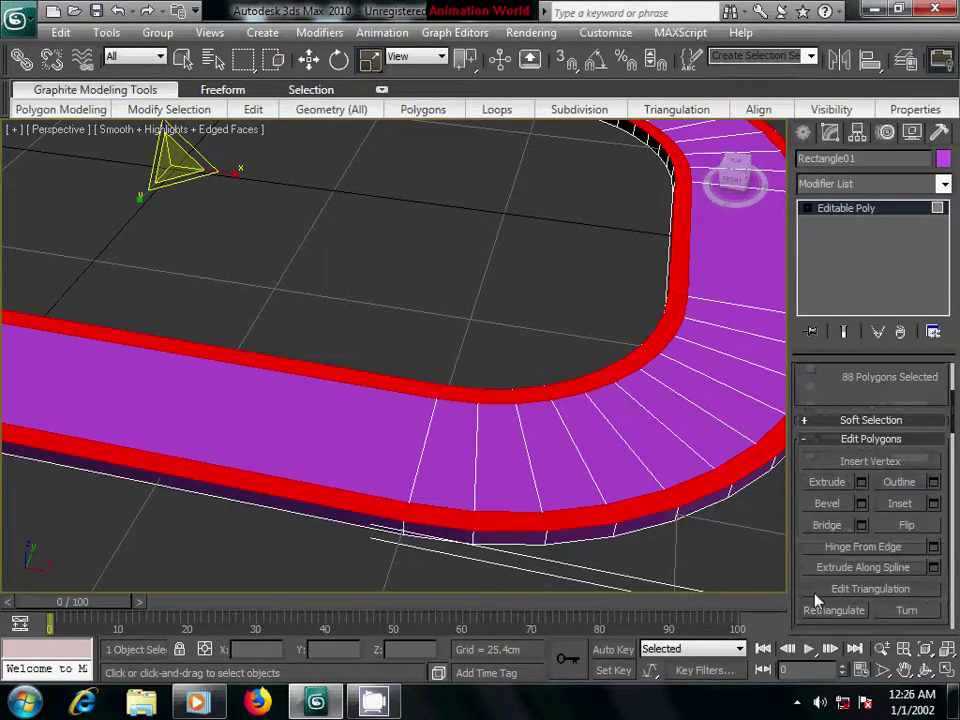
Extrude the border strip polygons 3.302cm into low walls around the track.
click(843, 483)
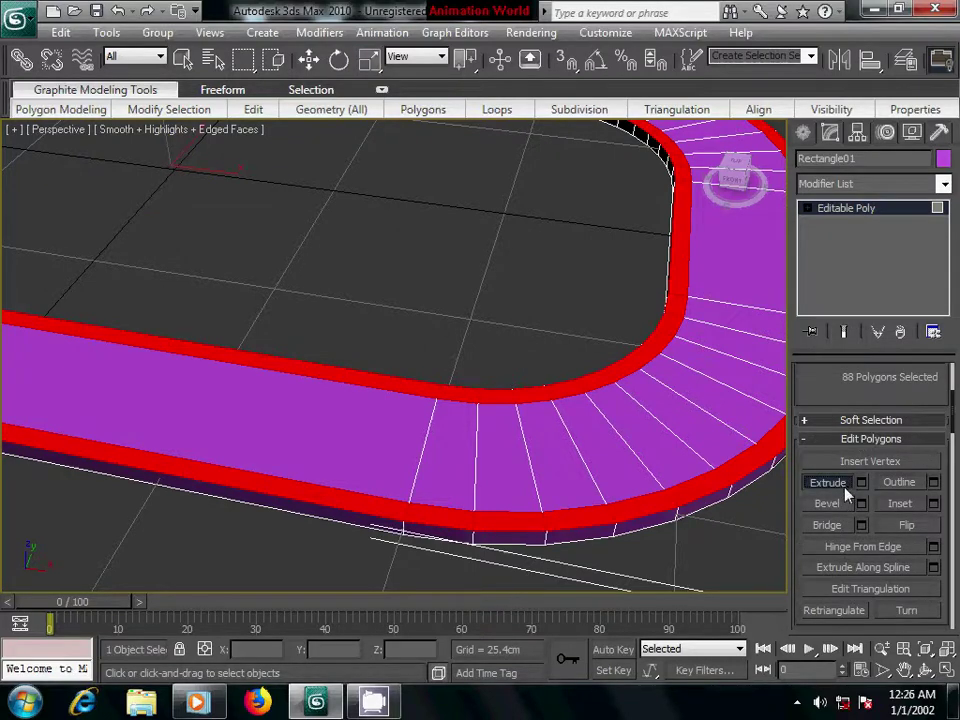
click(861, 483)
drag(851, 499, 860, 582)
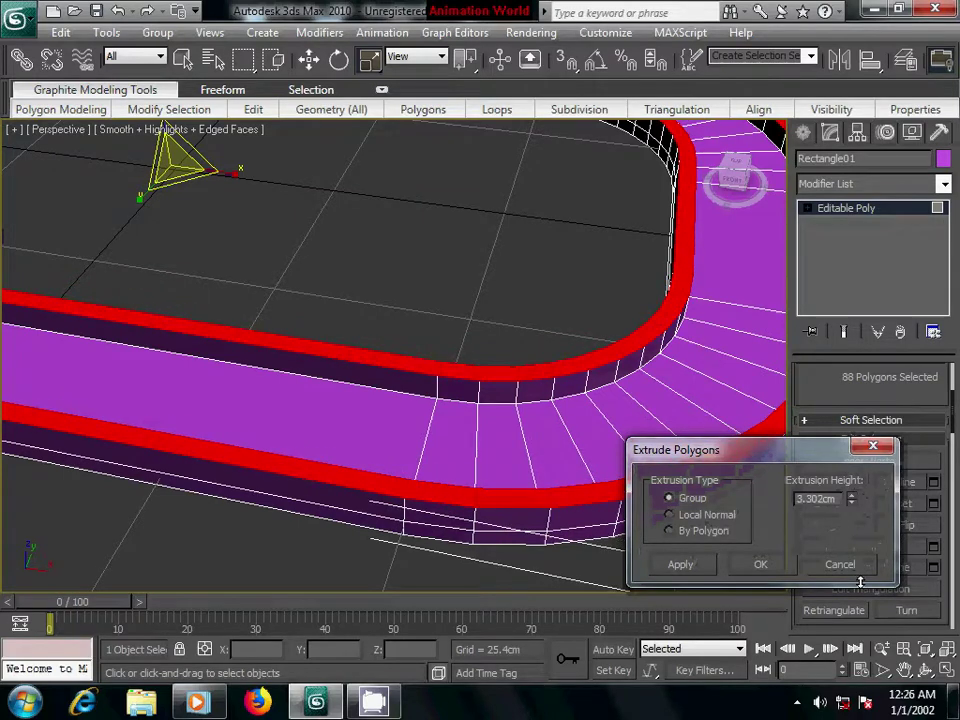
click(757, 566)
scroll(553, 467, up, 3)
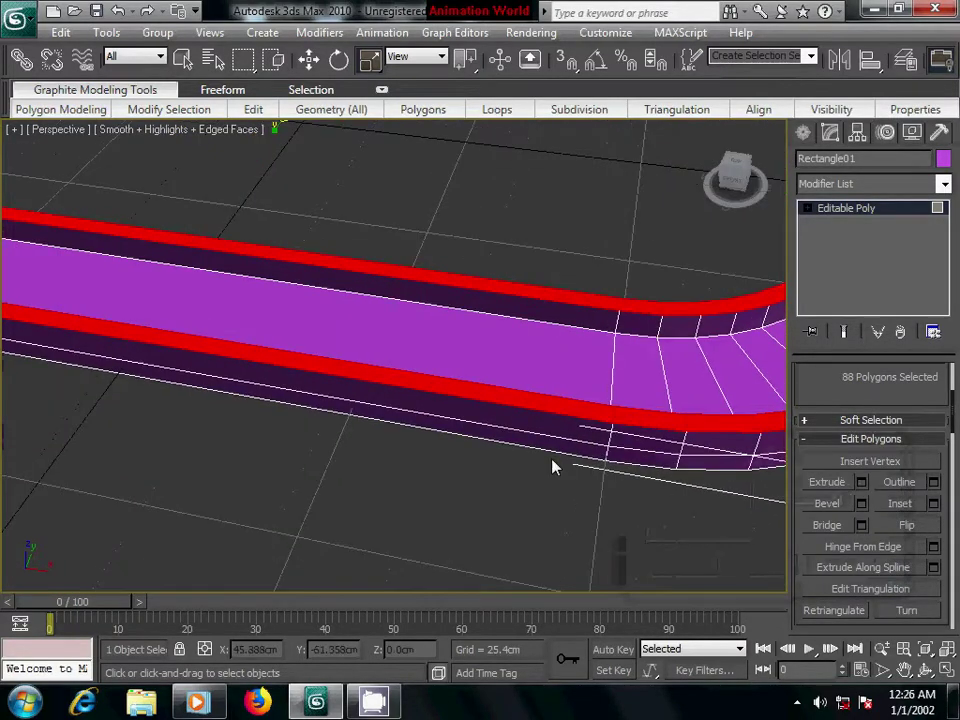
scroll(553, 467, down, 5)
mouse_move(366, 450)
alt+middle_down()
mouse_move(422, 426)
mouse_move(330, 411)
mouse_move(407, 453)
mouse_move(414, 422)
mouse_move(429, 450)
alt+middle_up()
scroll(407, 453, up, 2)
click(803, 133)
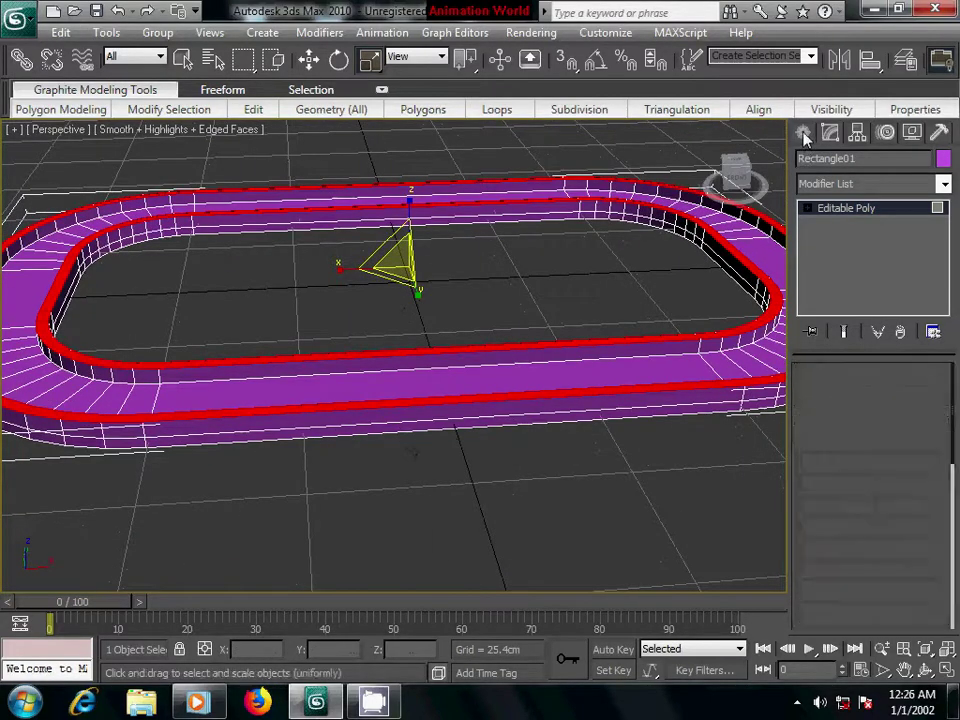
alt+middle_drag(424, 567, 408, 522)
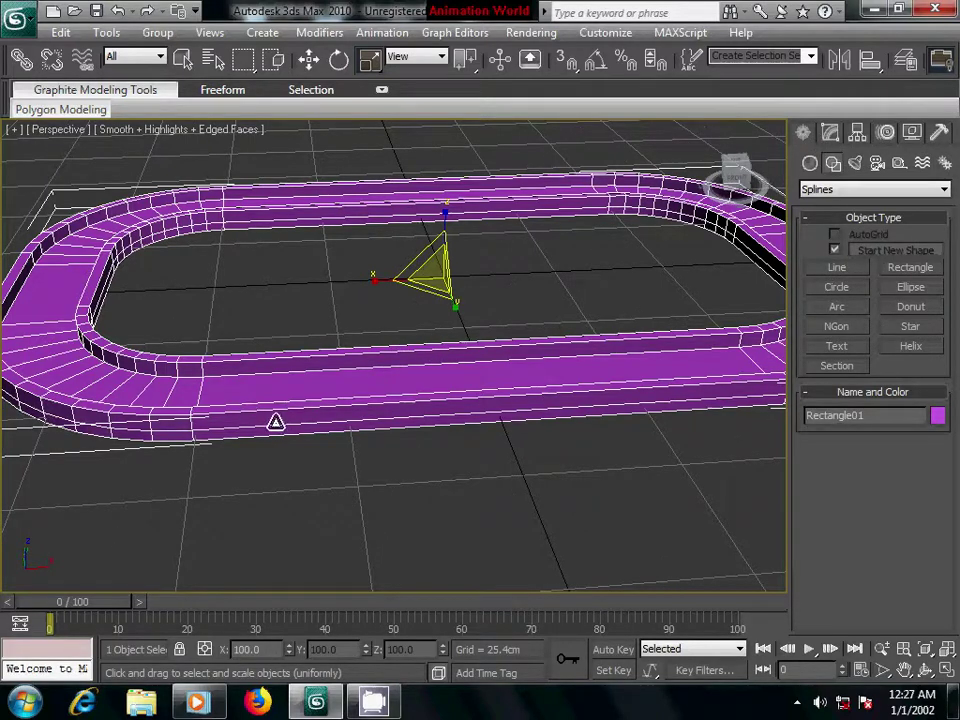
click(835, 137)
Select the cross edge loop where the left curve meets the front straight.
click(846, 394)
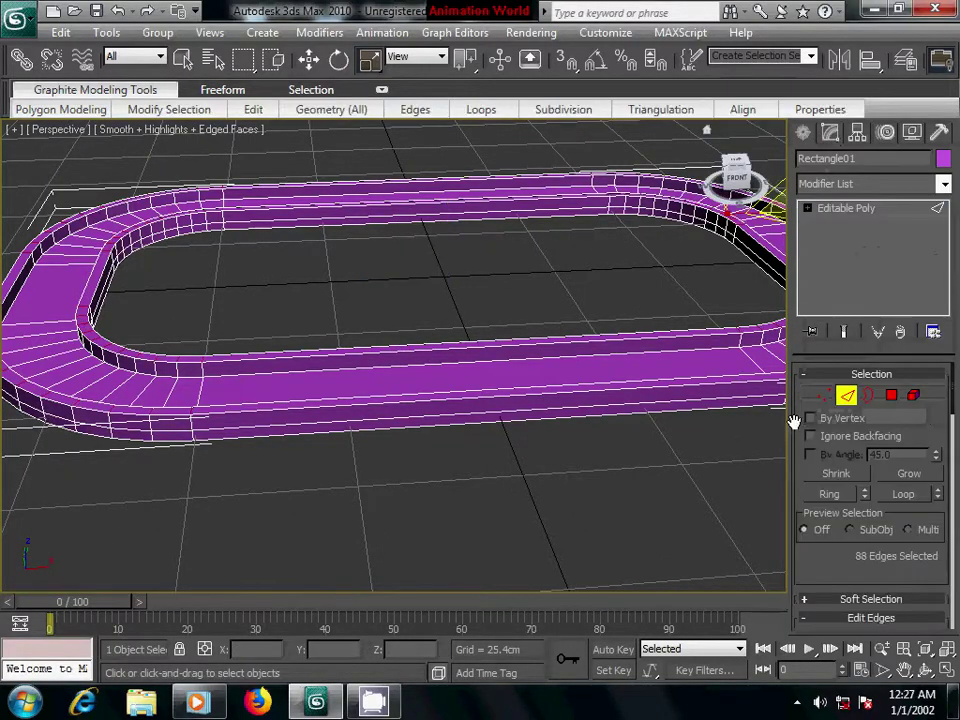
scroll(504, 424, up, 2)
scroll(503, 462, up, 2)
scroll(506, 456, up, 2)
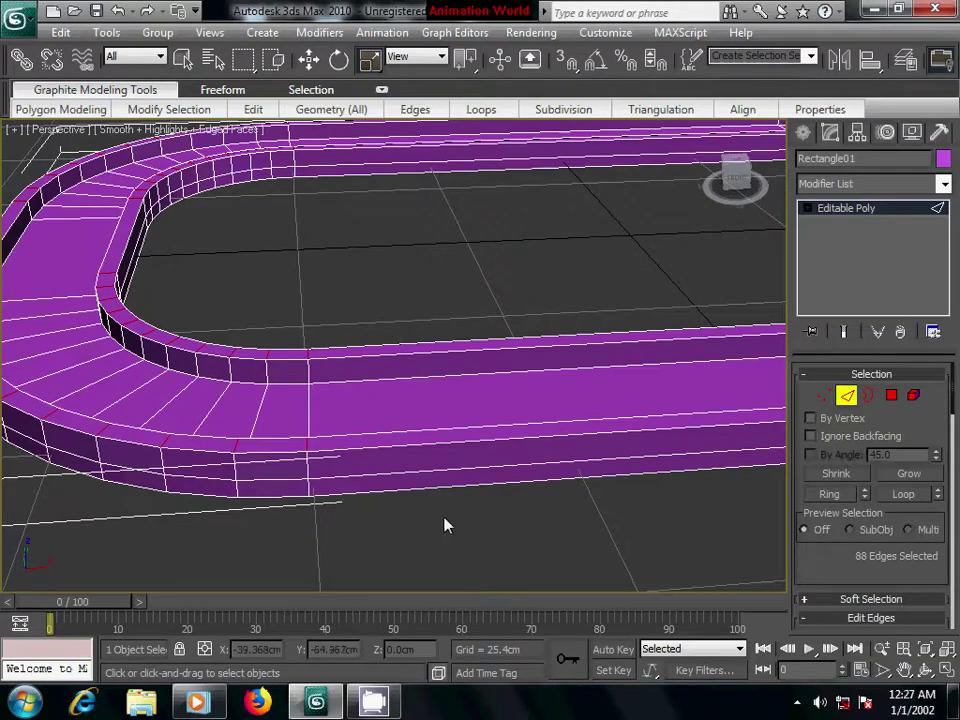
click(606, 553)
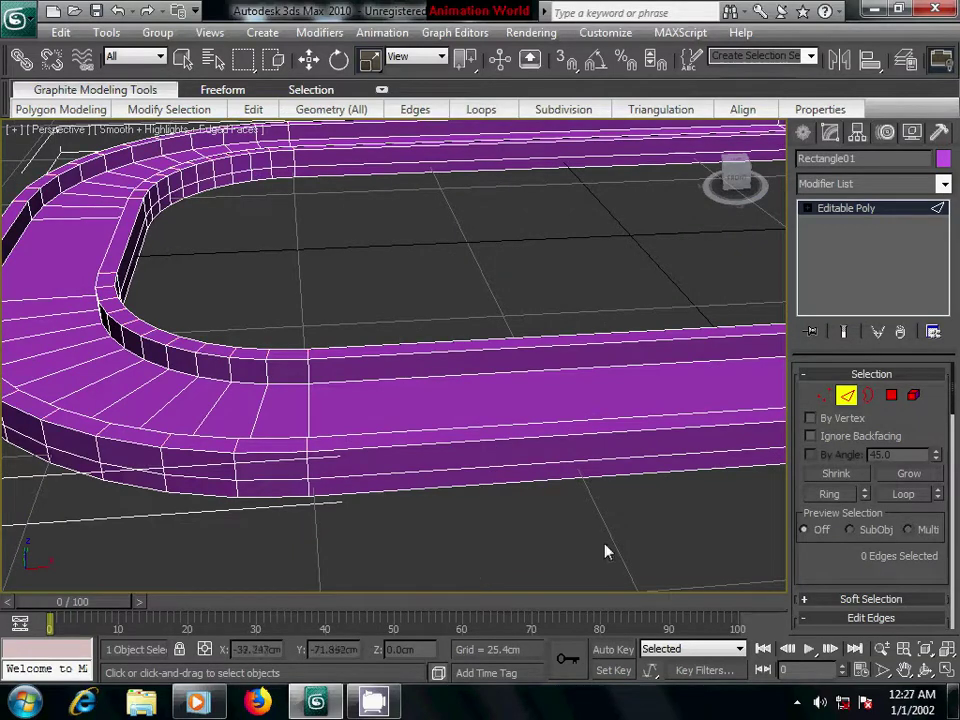
click(308, 404)
click(910, 495)
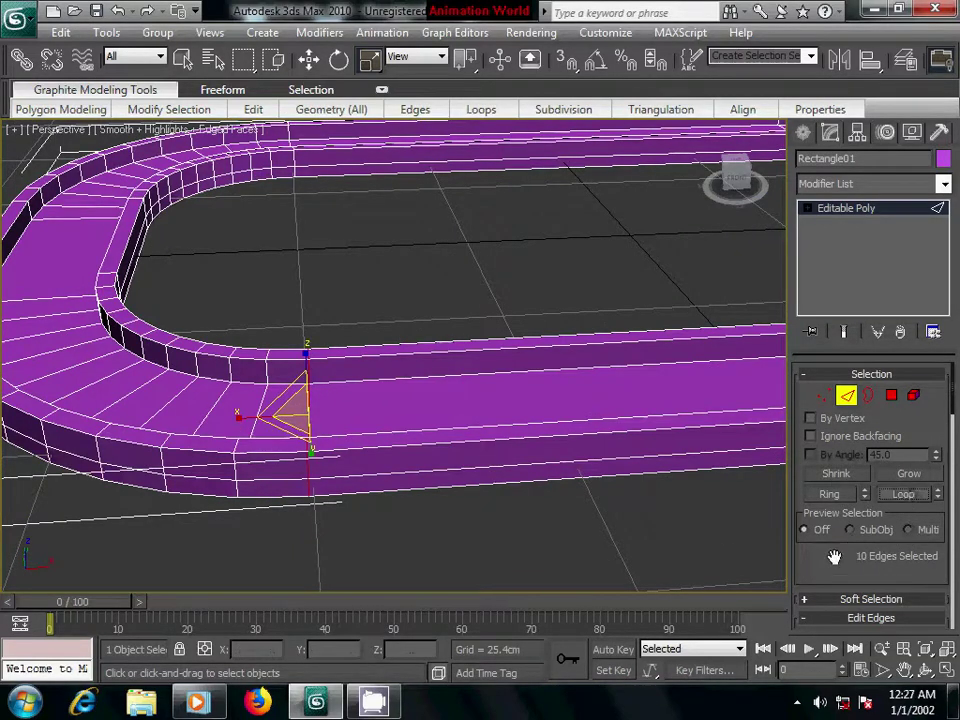
Chamfer the loop by 0.152cm, splitting it into two close loops.
drag(834, 557, 838, 435)
click(860, 576)
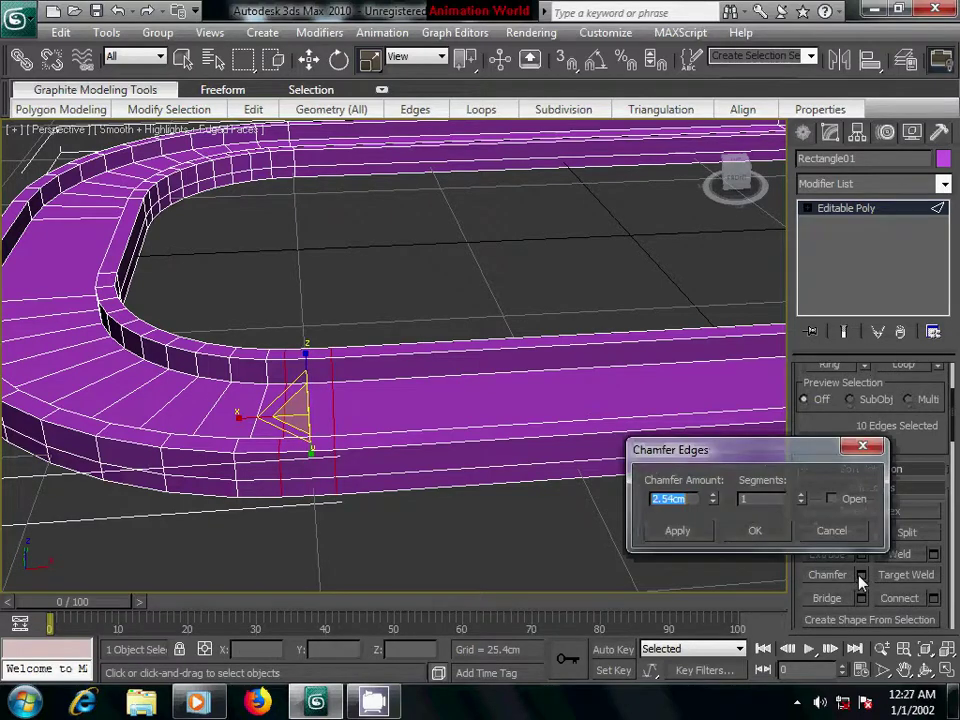
drag(714, 505, 730, 586)
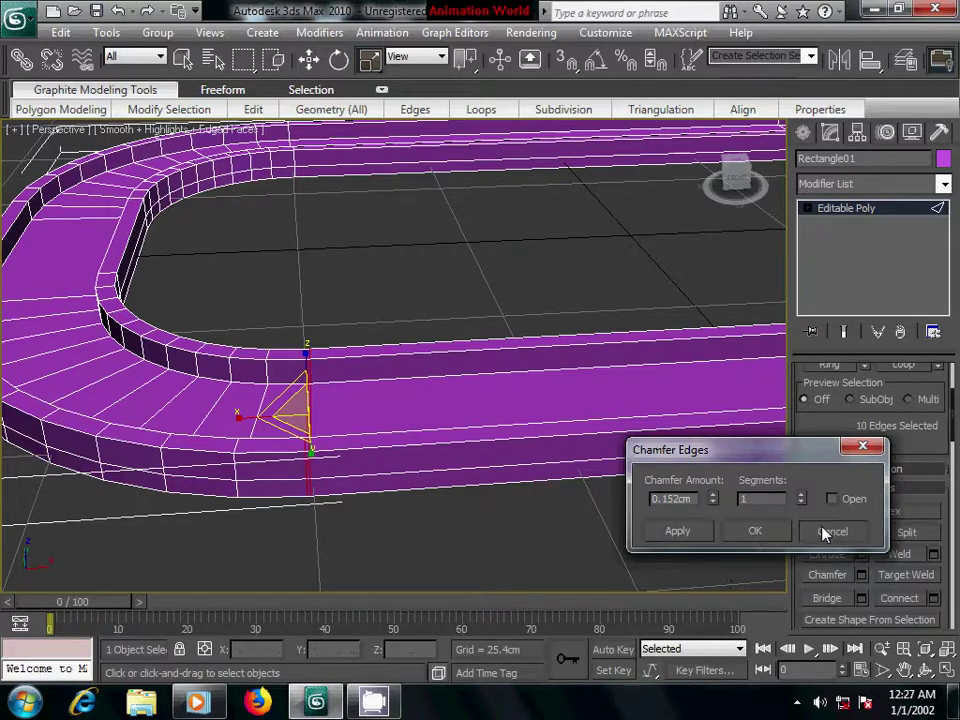
click(755, 530)
alt+middle_drag(594, 529, 223, 491)
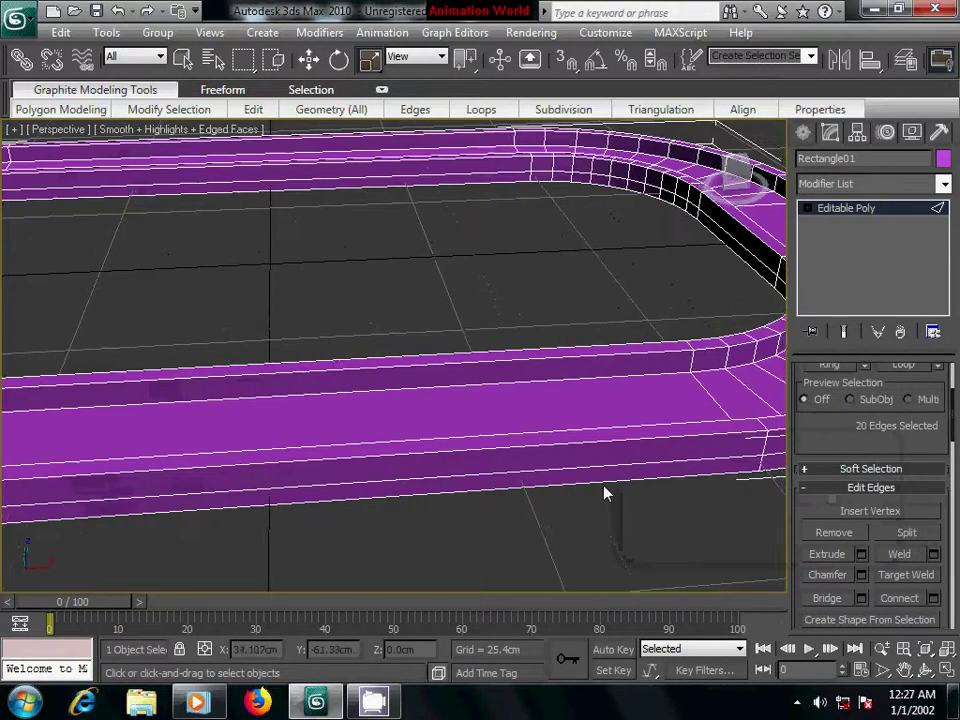
Select the cross edge loop where the front straight meets the right curve.
mouse_move(606, 493)
alt+middle_down()
mouse_move(396, 491)
mouse_move(412, 494)
alt+middle_up()
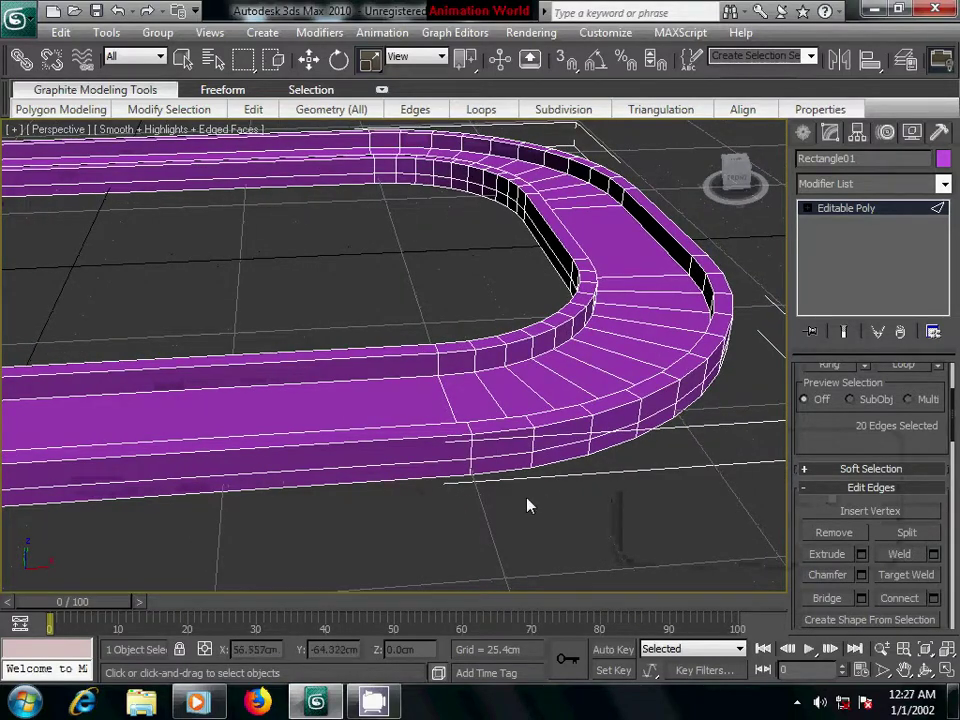
mouse_move(527, 504)
alt+middle_down()
mouse_move(424, 506)
mouse_move(447, 514)
alt+middle_up()
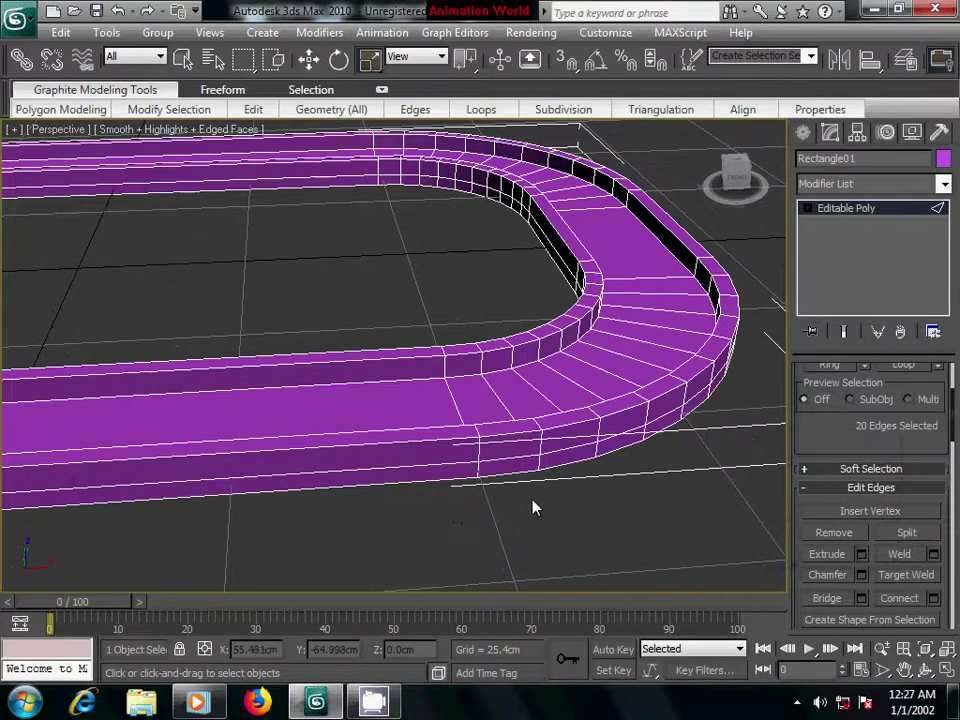
click(449, 395)
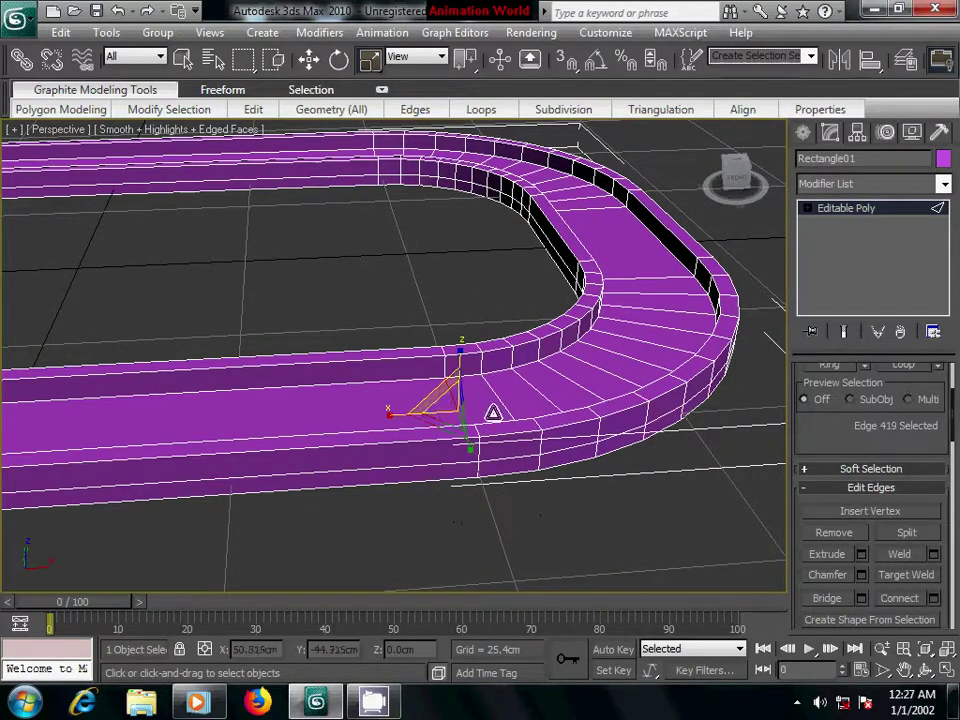
scroll(840, 400, up, 2)
click(897, 405)
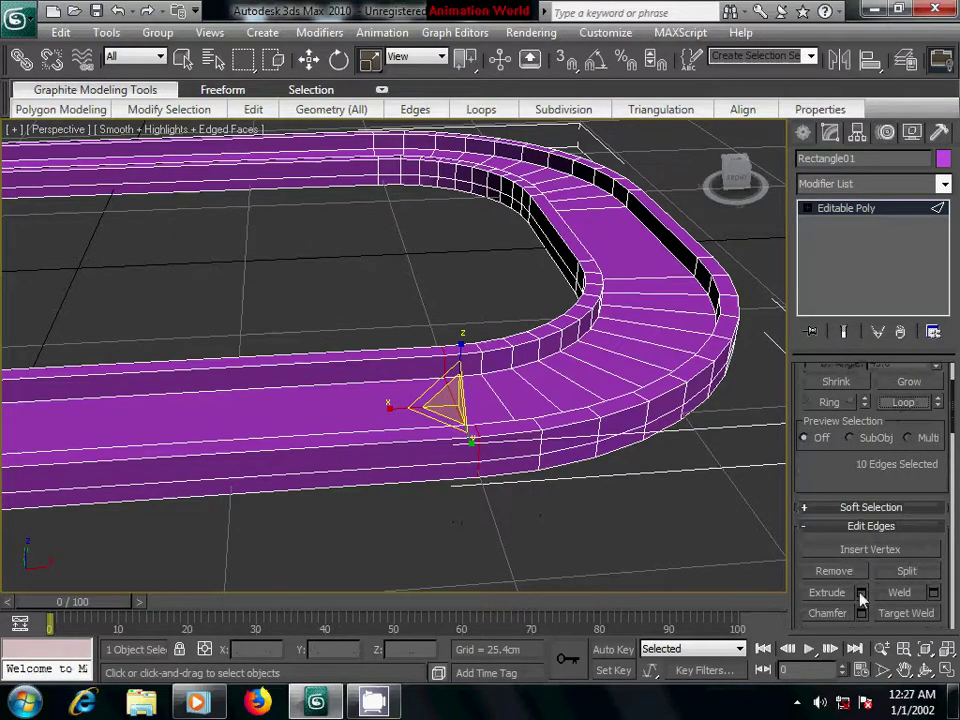
Chamfer this loop by 0.152cm, turning its 10 edges into 20.
click(860, 592)
click(838, 564)
click(861, 612)
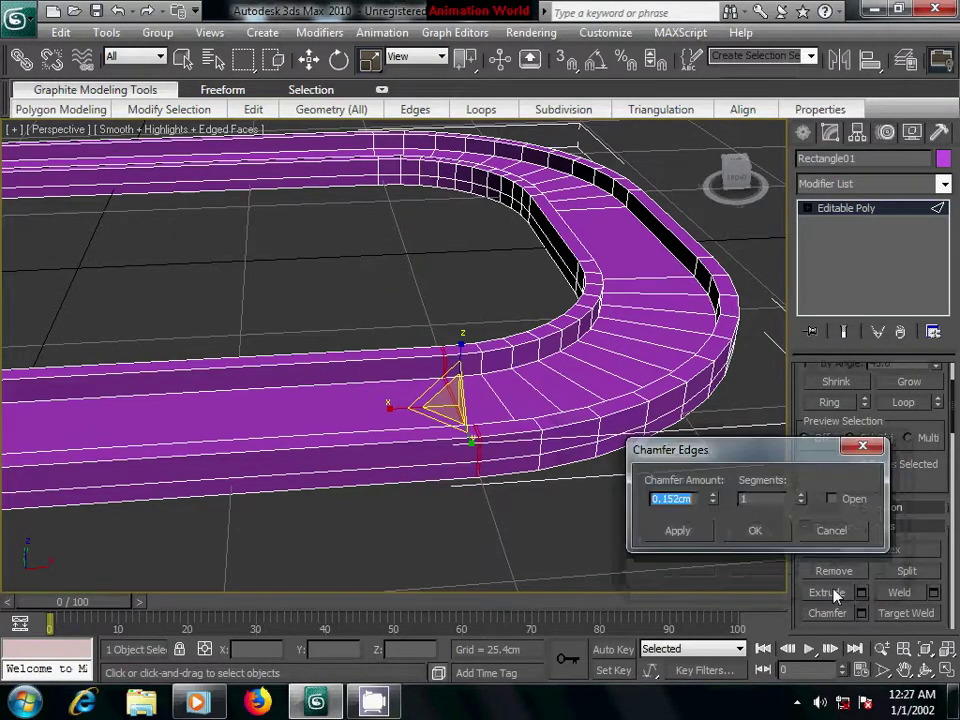
click(762, 532)
middle_drag(564, 537, 671, 521)
scroll(671, 521, down, 2)
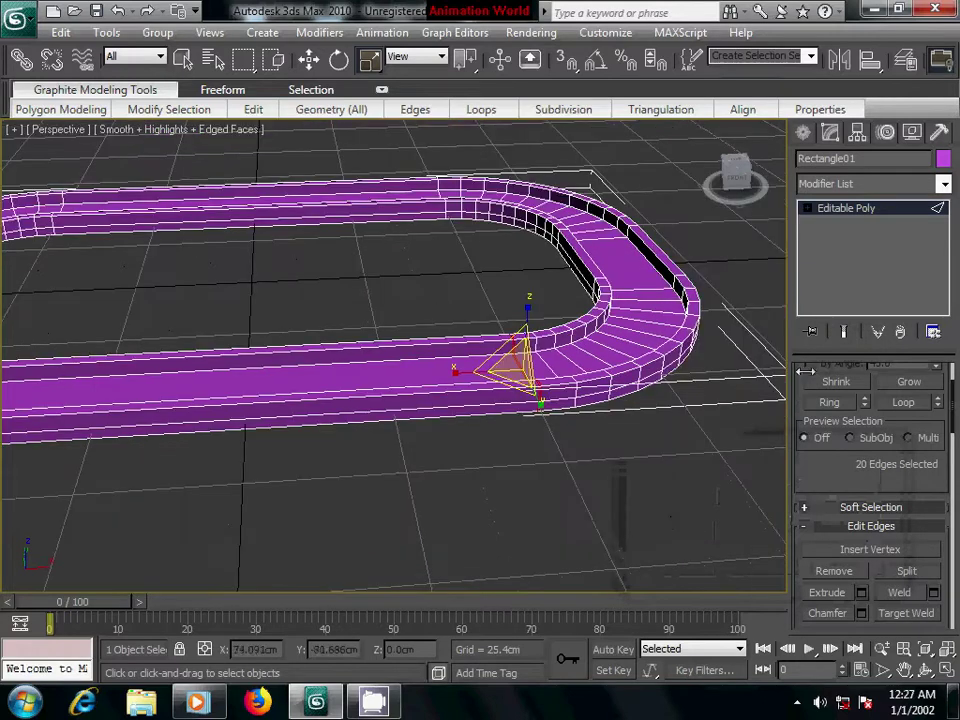
click(810, 209)
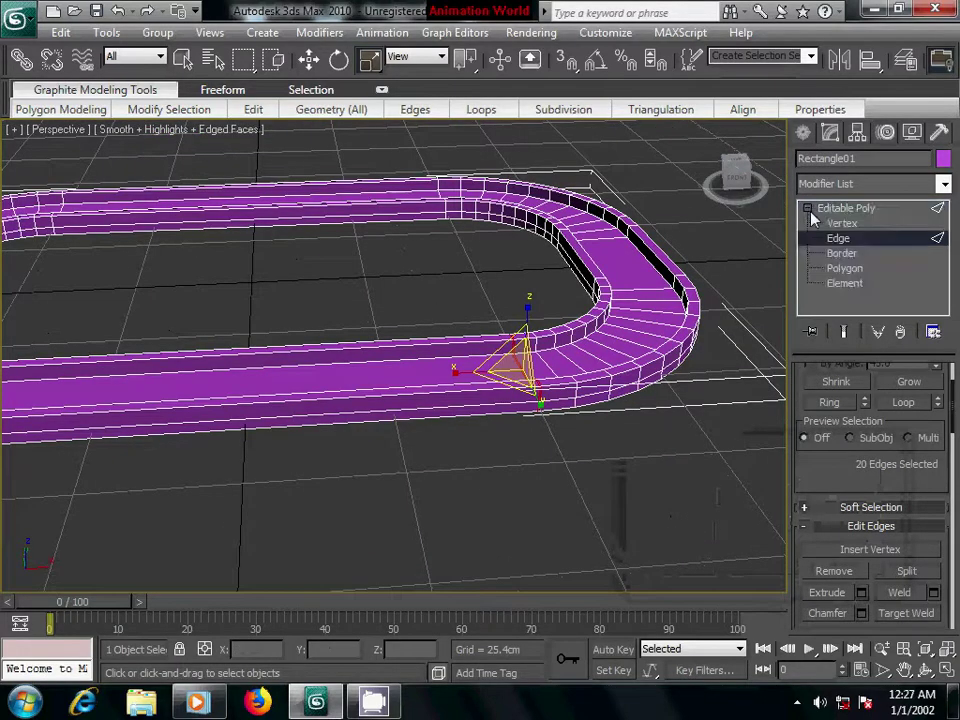
Select the 10 polygons of the front straight section.
click(848, 270)
mouse_move(740, 440)
alt+middle_down()
mouse_move(628, 461)
mouse_move(579, 499)
alt+middle_up()
click(579, 499)
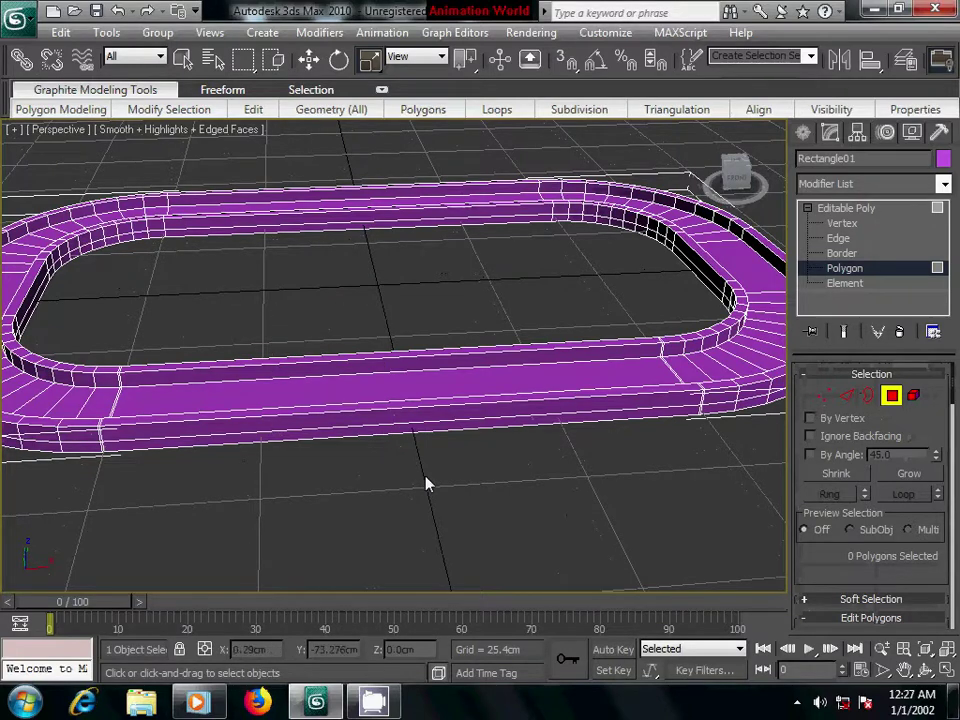
drag(426, 484, 396, 495)
mouse_move(396, 495)
alt+middle_down()
mouse_move(426, 476)
mouse_move(420, 486)
alt+middle_up()
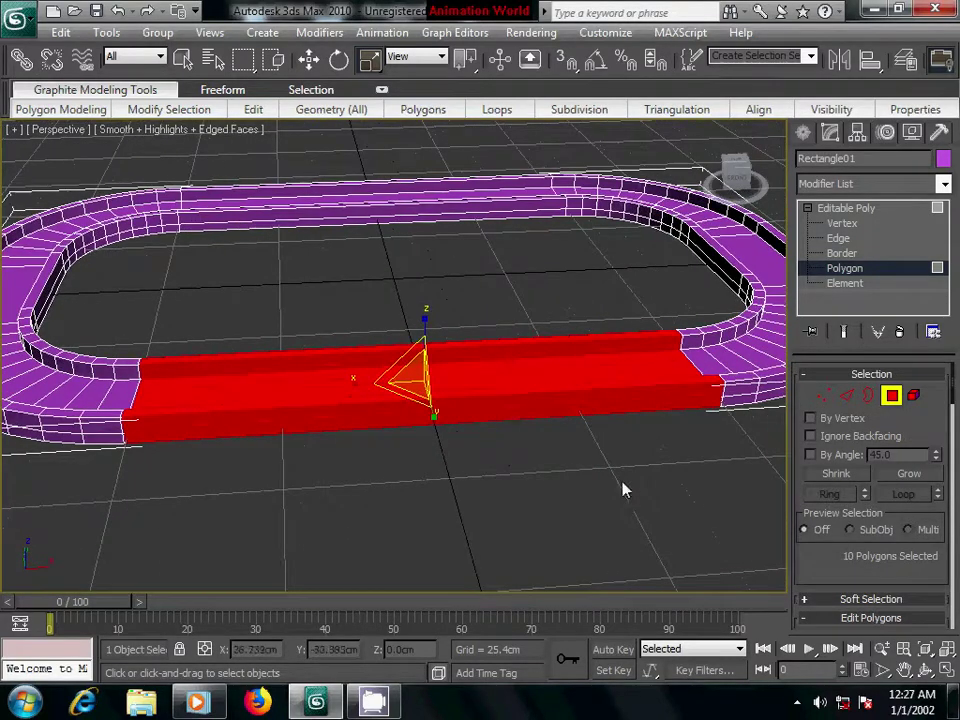
Detach the front straight polygons using Detach To Element.
drag(810, 579, 829, 345)
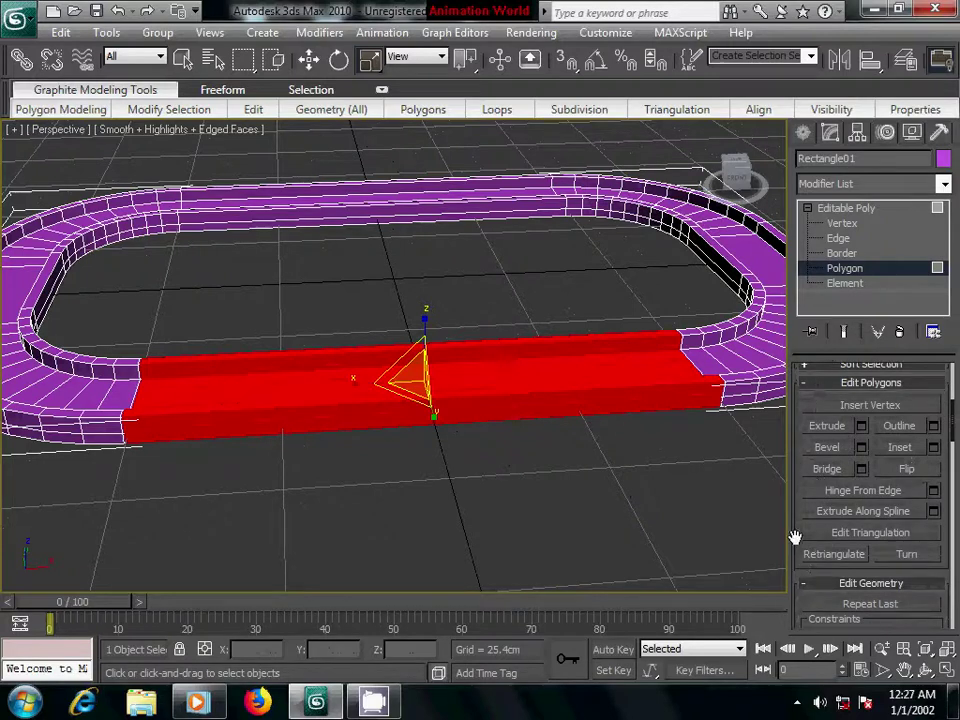
drag(793, 536, 805, 427)
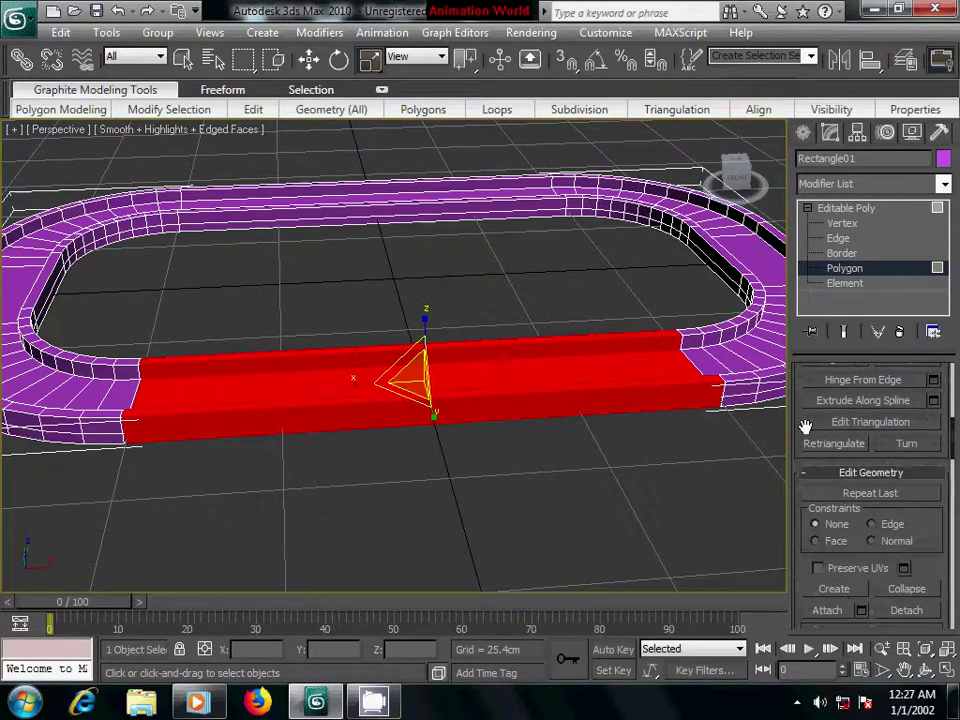
click(904, 611)
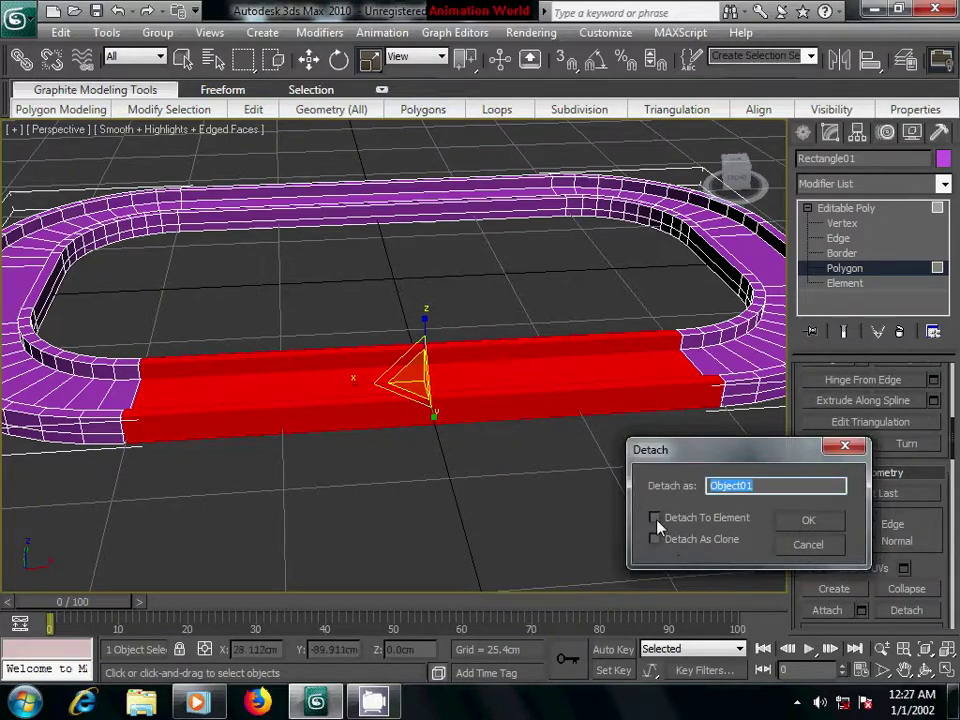
click(655, 518)
click(806, 524)
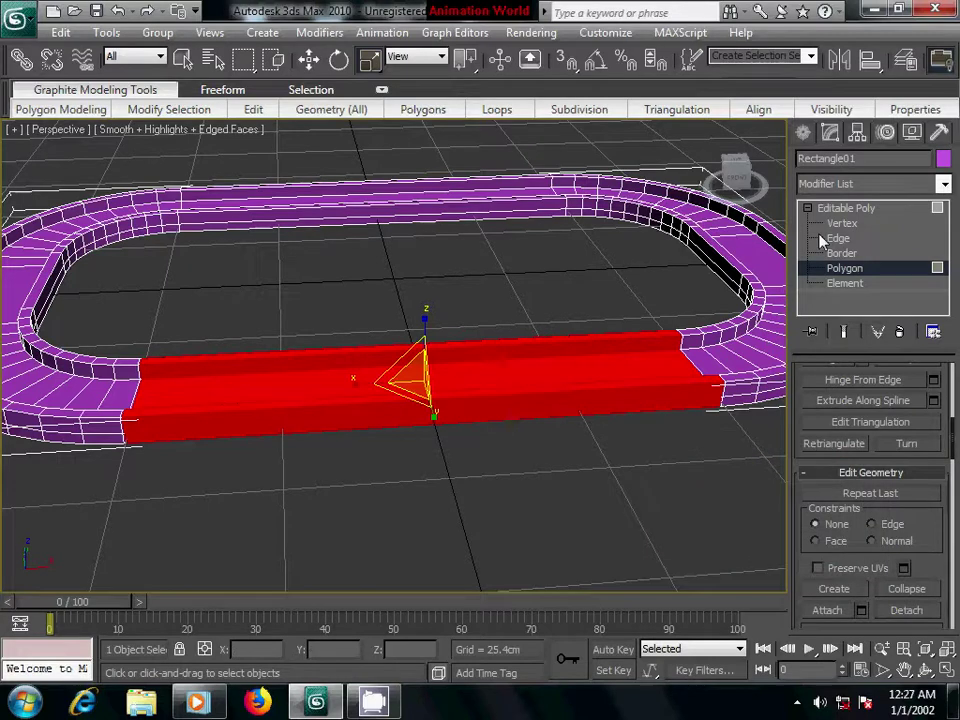
Rotate the front straight polygons to tilt the section into a slope.
click(339, 60)
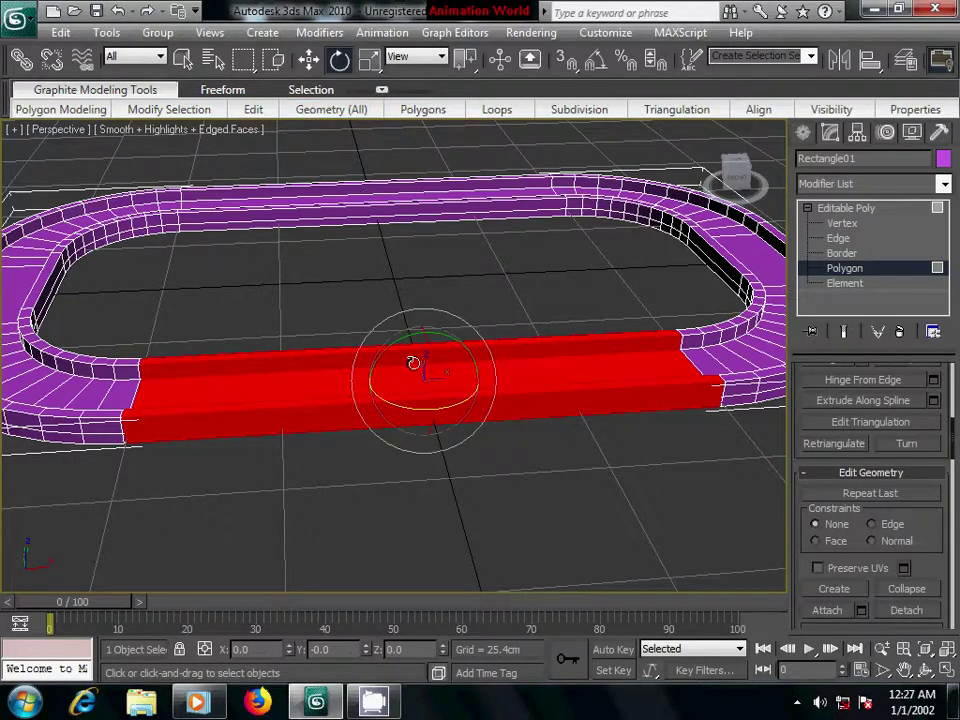
mouse_move(412, 362)
mouse_down()
mouse_move(399, 340)
mouse_move(429, 337)
mouse_up()
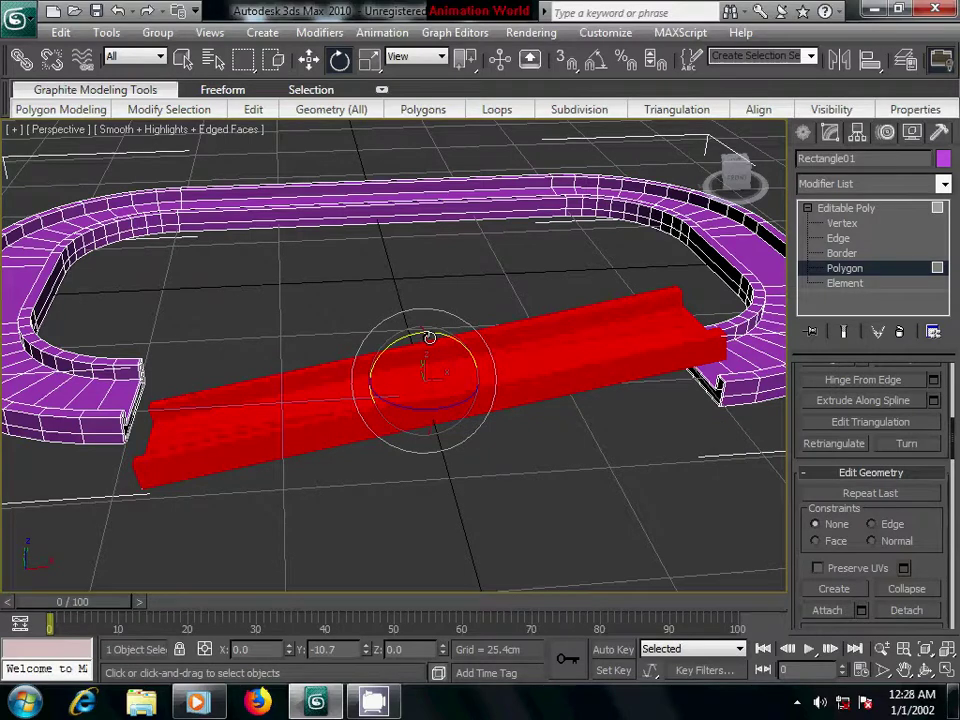
click(803, 133)
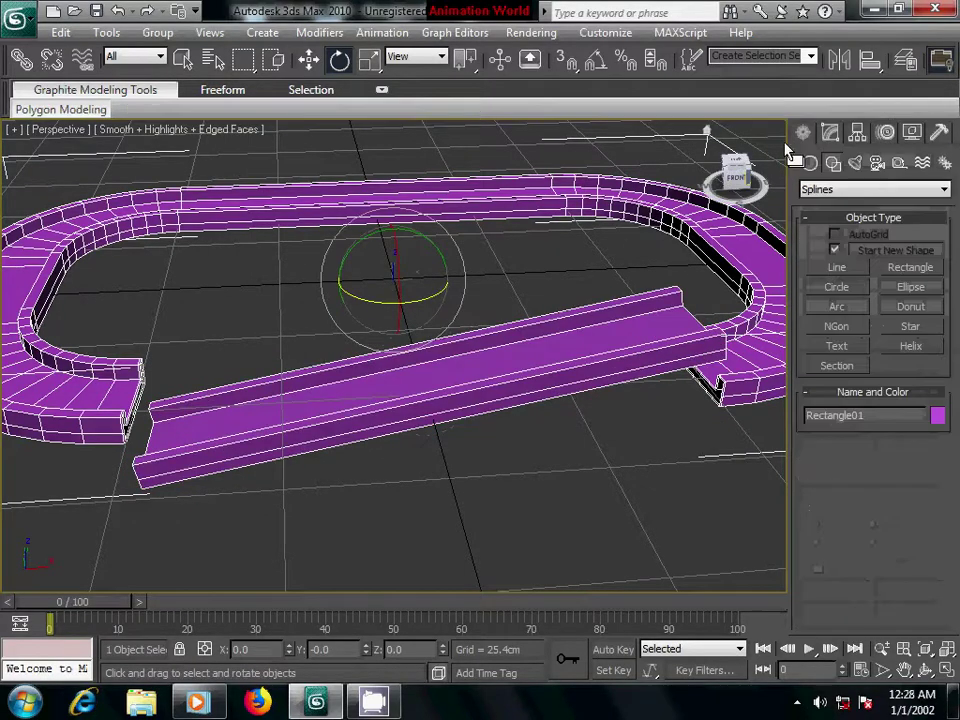
Move the tilted section down so its centre sits at Z -7.542cm.
click(306, 60)
click(830, 133)
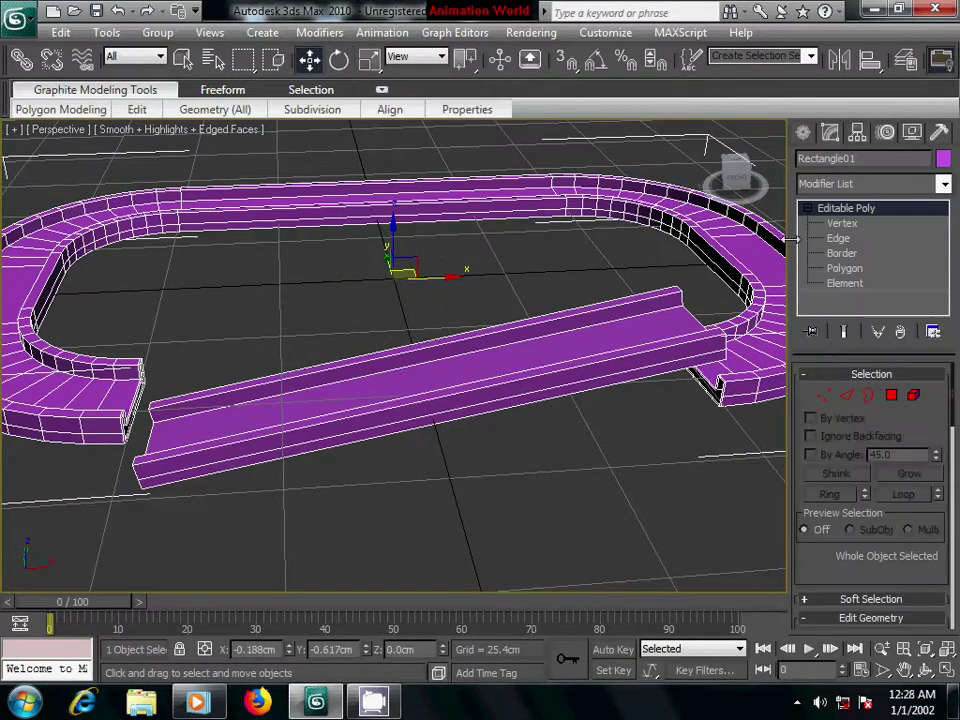
click(890, 396)
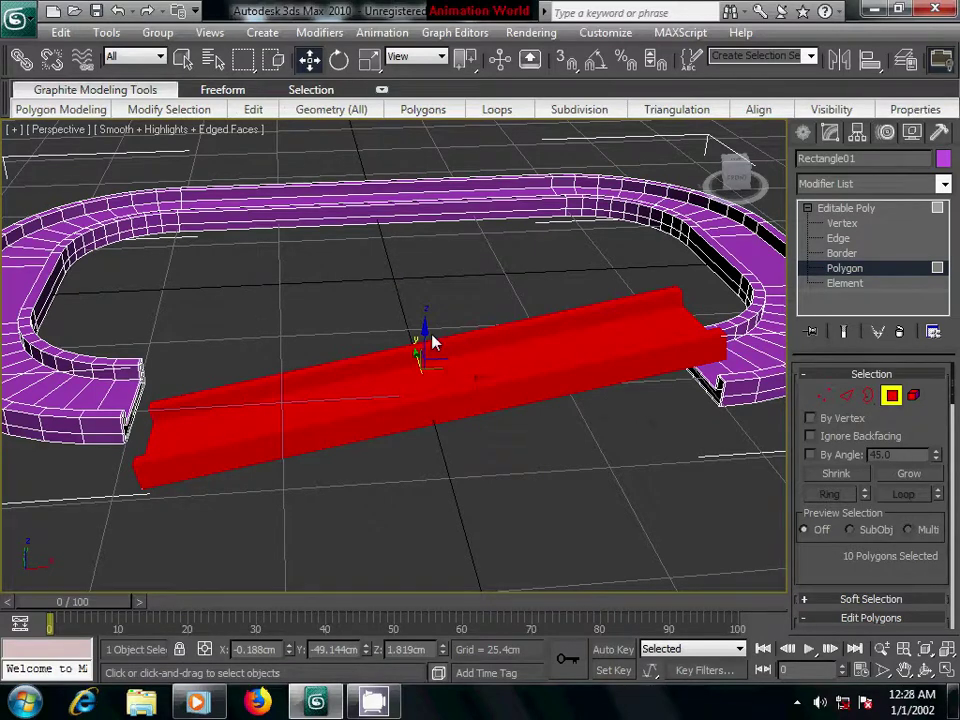
drag(423, 328, 450, 388)
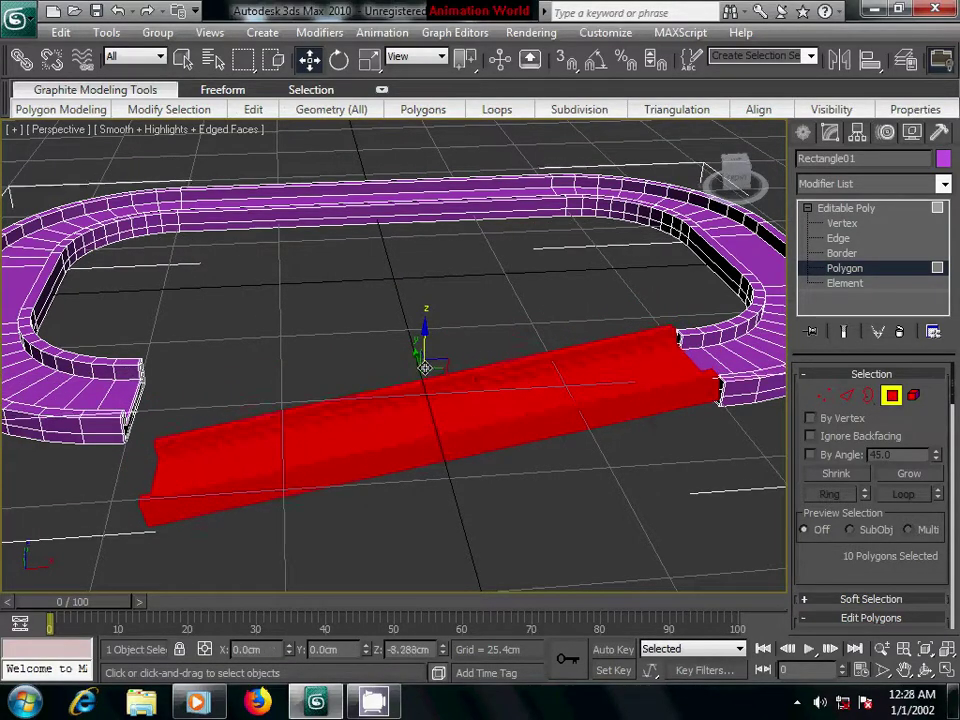
scroll(437, 375, up, 2)
scroll(437, 375, up, 2)
mouse_move(437, 375)
middle_down()
mouse_move(413, 392)
mouse_move(670, 400)
mouse_move(364, 407)
middle_up()
scroll(670, 400, down, 3)
scroll(364, 405, up, 1)
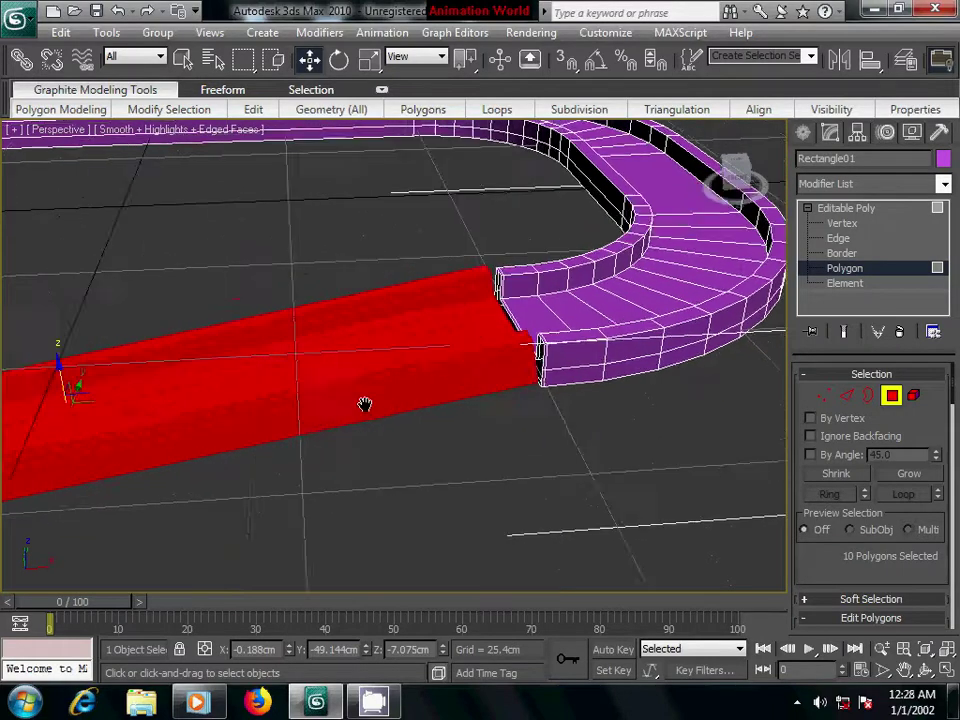
scroll(390, 397, up, 2)
drag(176, 352, 244, 438)
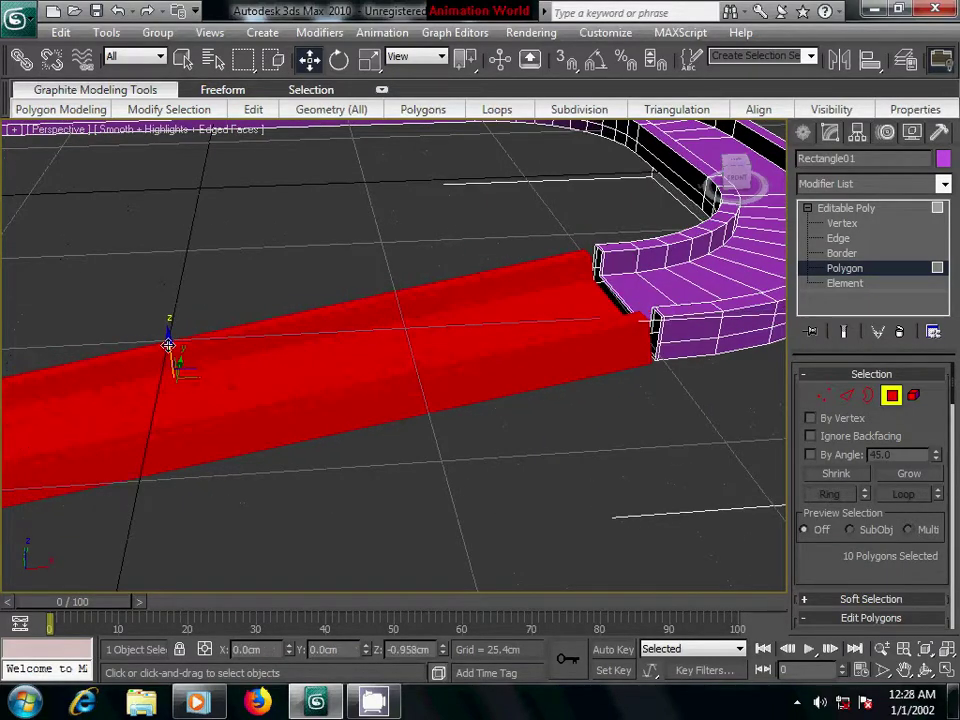
middle_drag(244, 438, 268, 431)
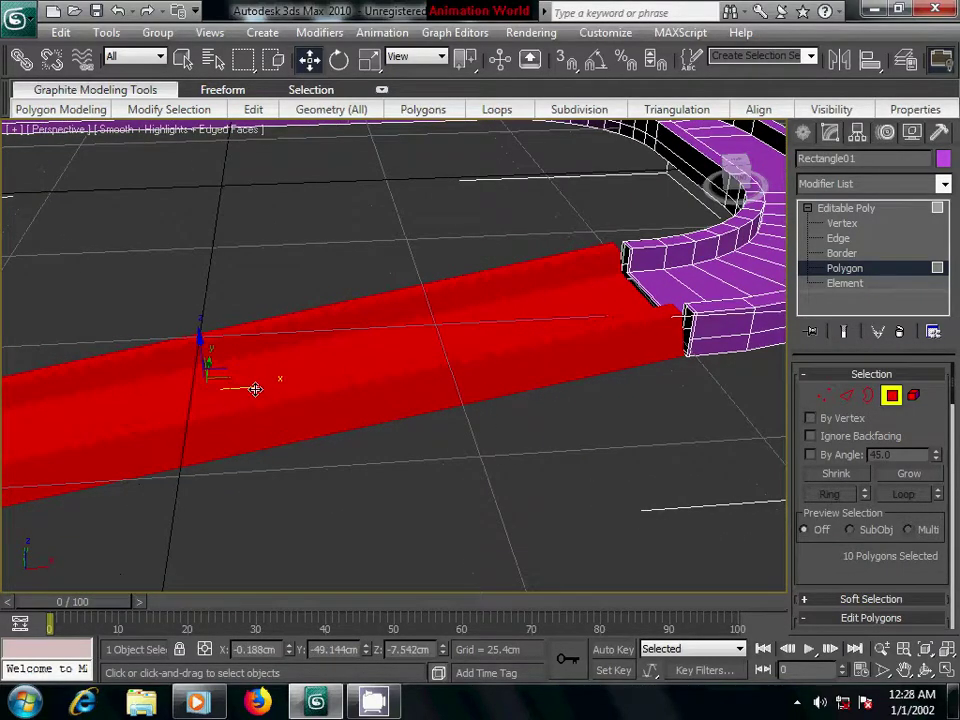
drag(258, 387, 287, 403)
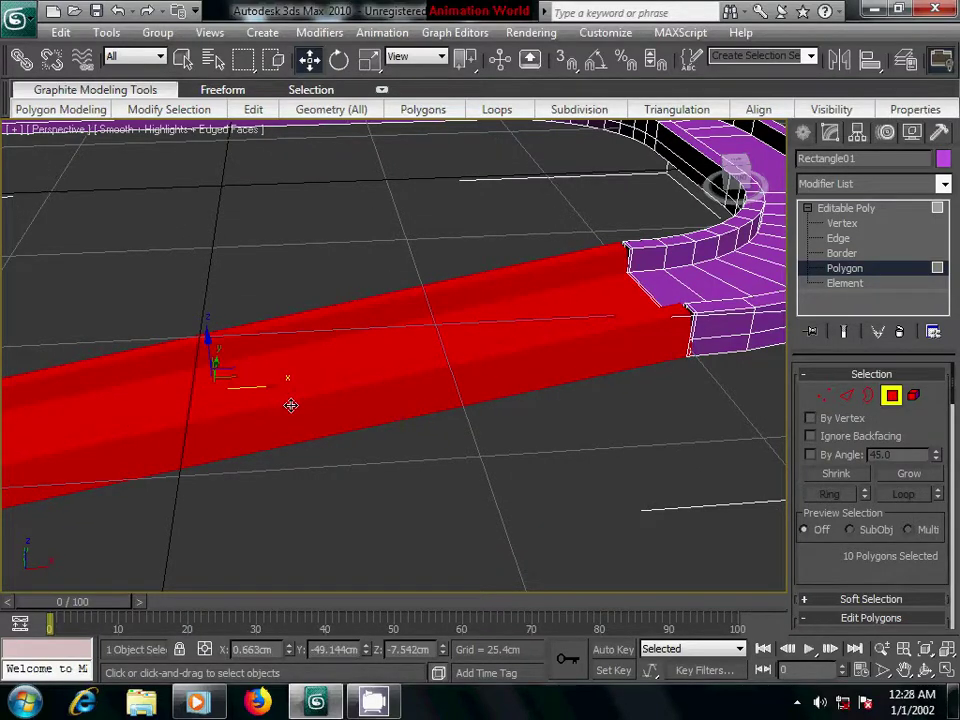
In a wireframe Front view, slide the sloped ramp's polygons left along X.
key(f)
scroll(440, 412, up, 1)
scroll(400, 436, up, 4)
middle_drag(377, 452, 519, 415)
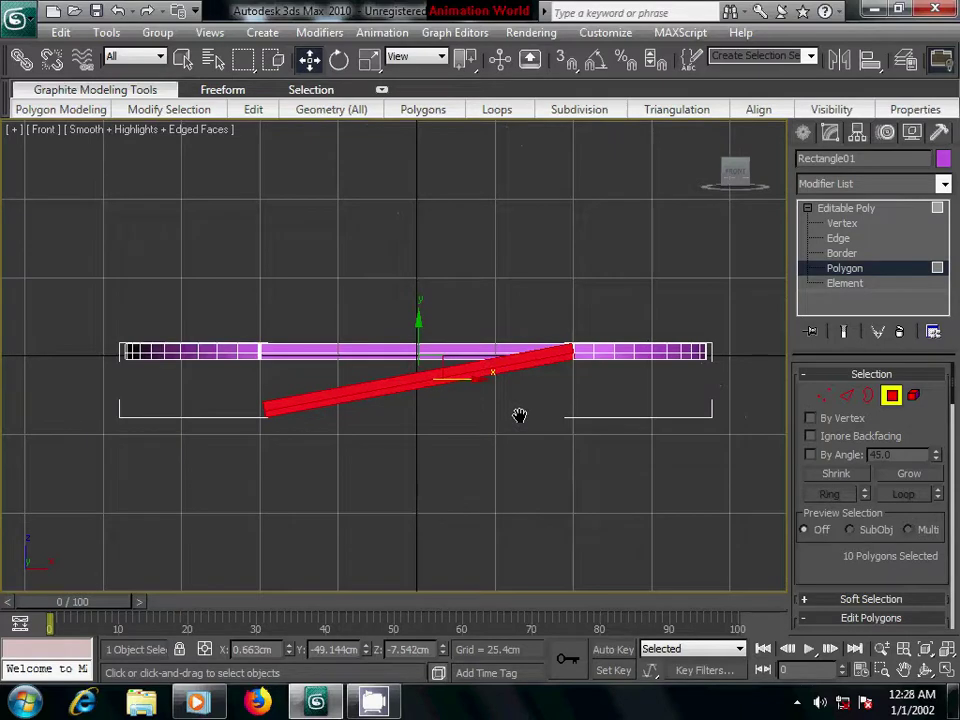
scroll(519, 415, up, 3)
scroll(651, 428, up, 2)
middle_drag(651, 428, 326, 424)
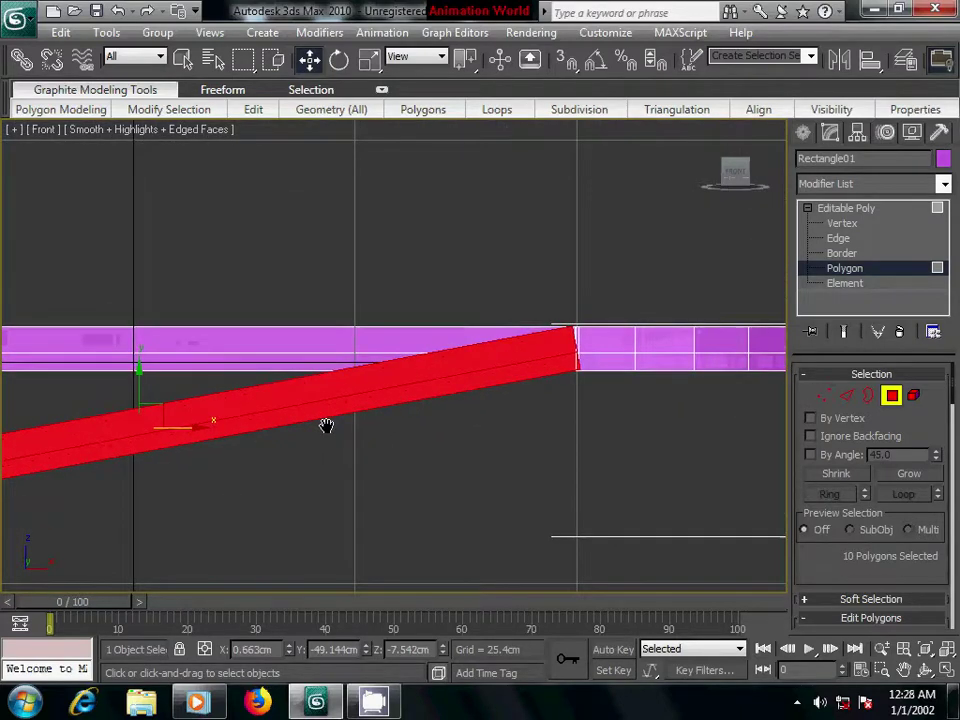
key(F3)
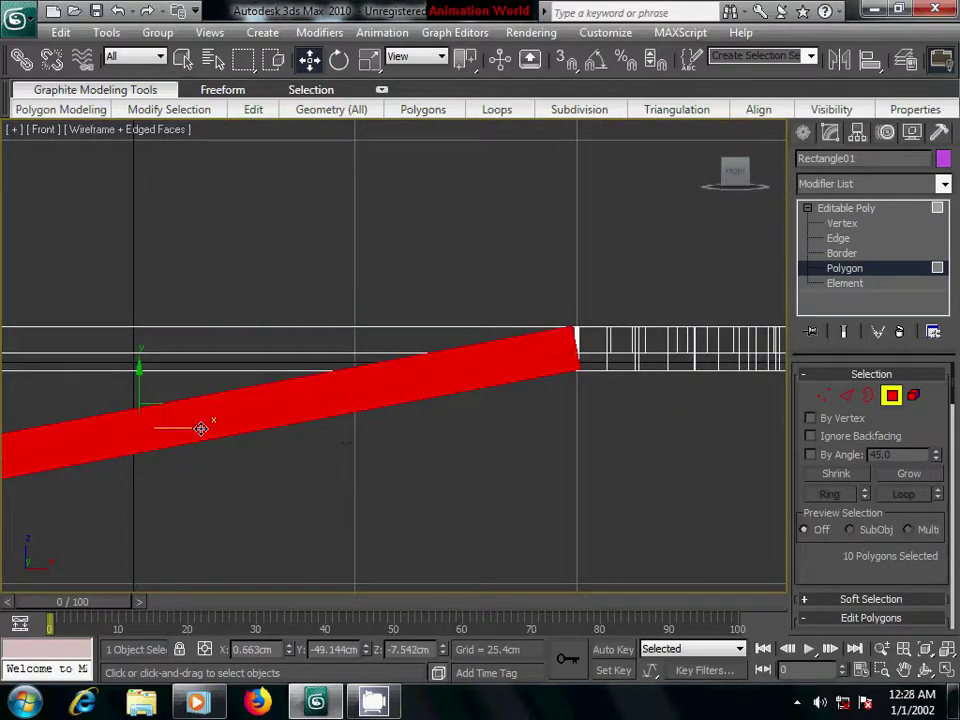
mouse_move(199, 426)
mouse_down()
mouse_move(170, 427)
mouse_move(189, 431)
mouse_up()
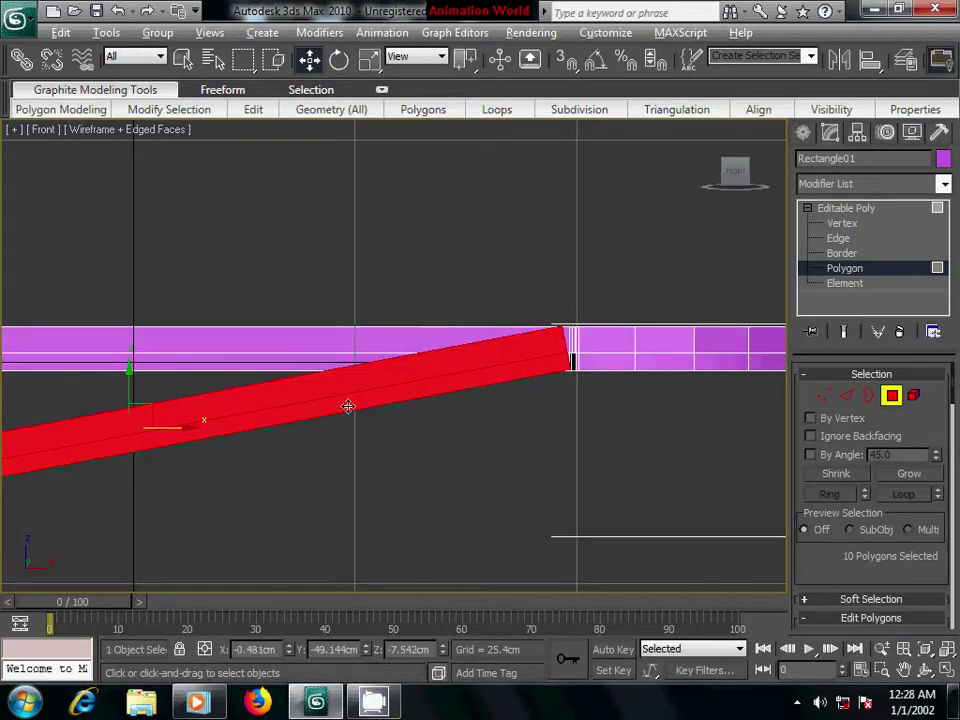
Nudge the ramp slightly right so its raised end meets the upper track's right curve.
key(F3)
alt+middle_drag(348, 406, 347, 424)
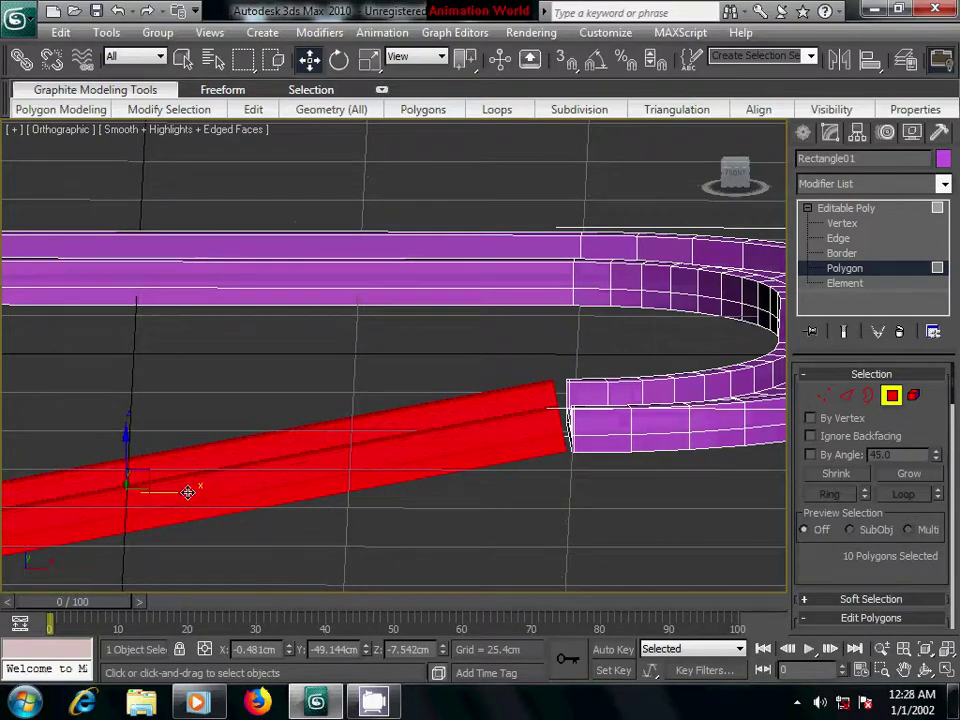
drag(187, 492, 195, 494)
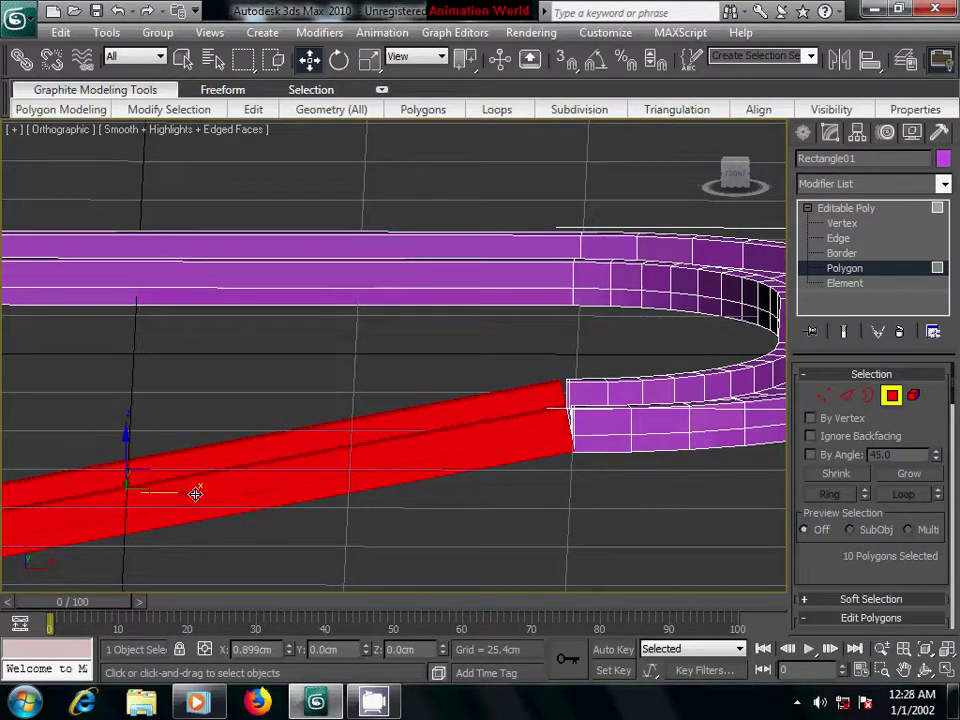
drag(195, 494, 199, 493)
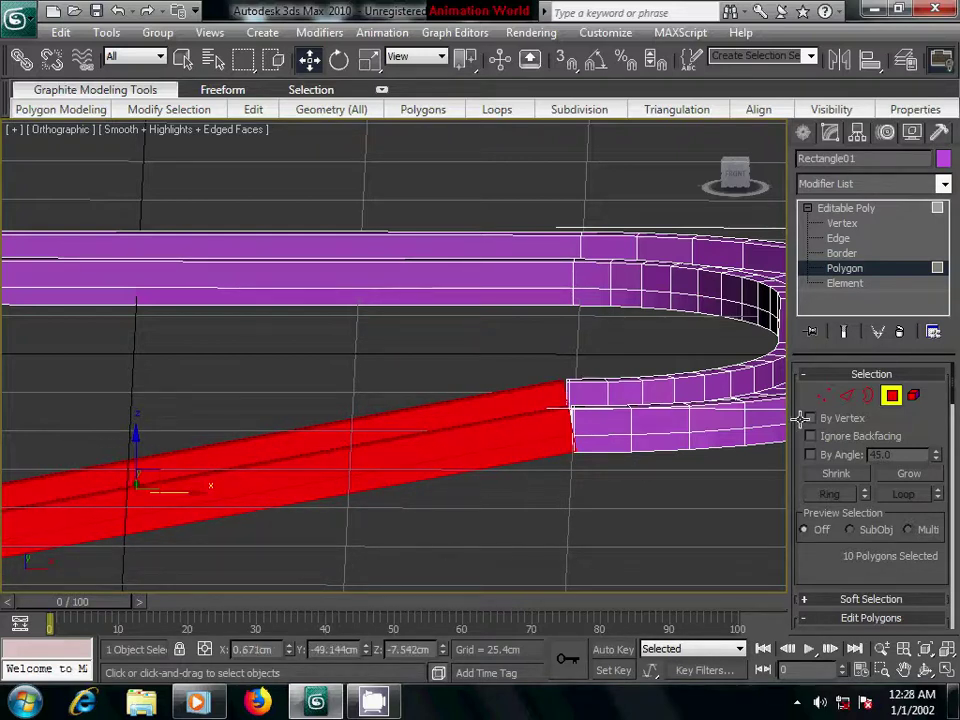
Select the two edges at the ramp's top joint in Edge mode.
click(829, 397)
scroll(576, 494, up, 2)
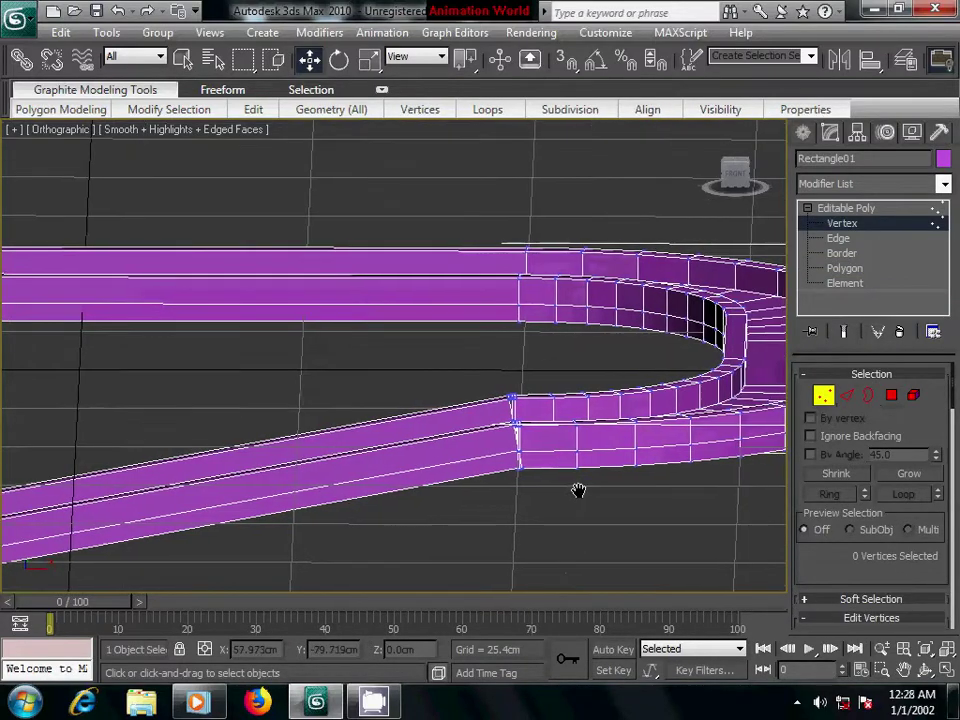
scroll(580, 497, up, 3)
mouse_move(580, 498)
middle_down()
mouse_move(388, 420)
mouse_move(422, 439)
mouse_move(456, 412)
middle_up()
scroll(422, 439, up, 1)
scroll(422, 440, up, 1)
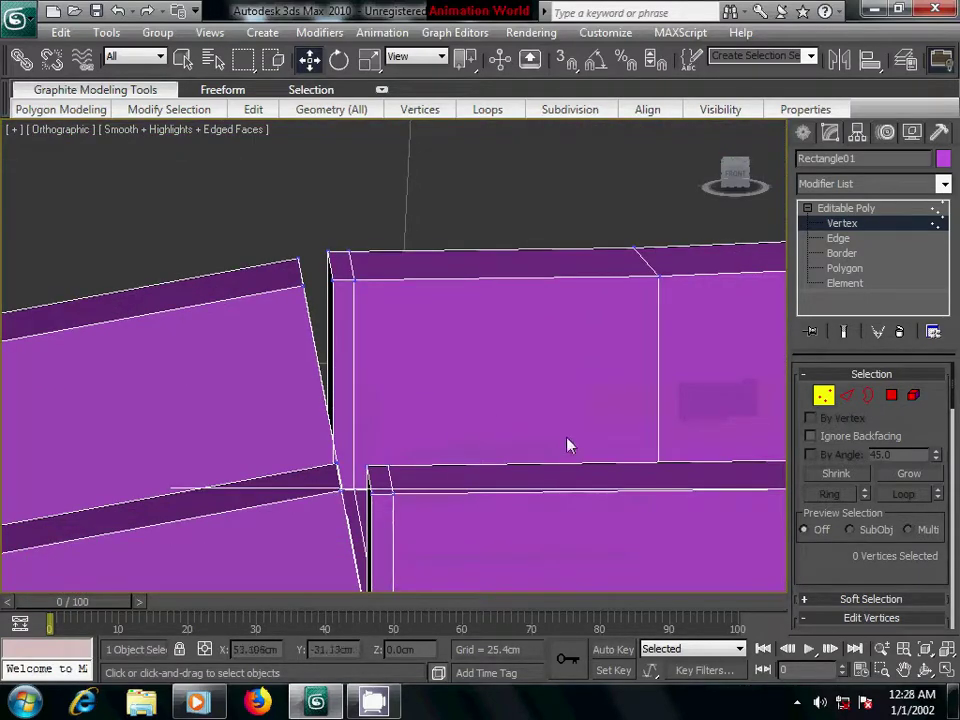
key(2)
click(338, 476)
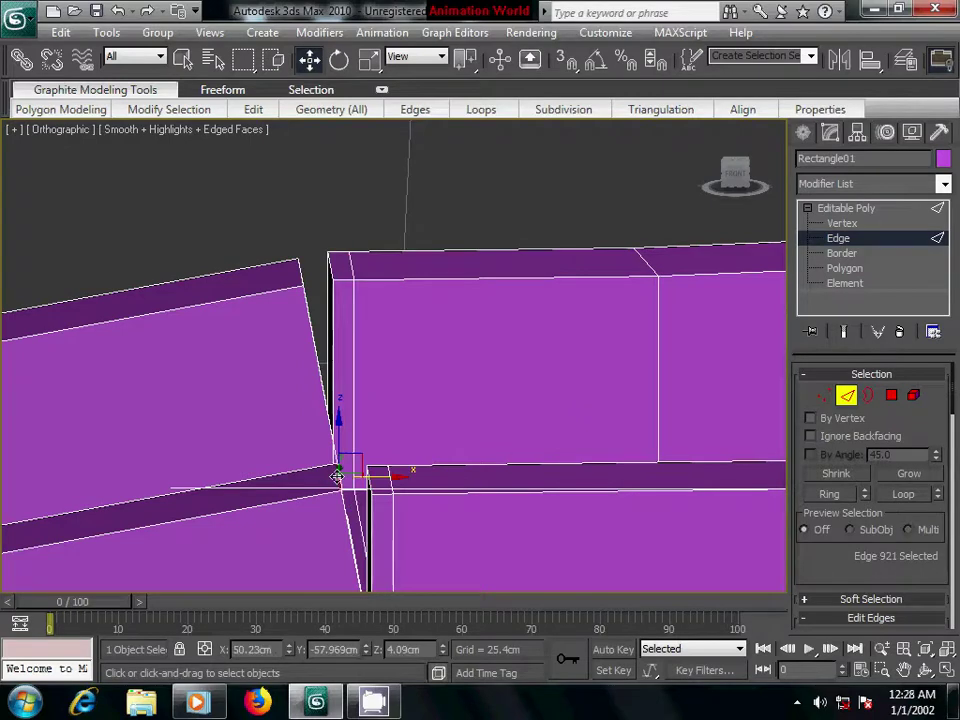
ctrl+click(297, 268)
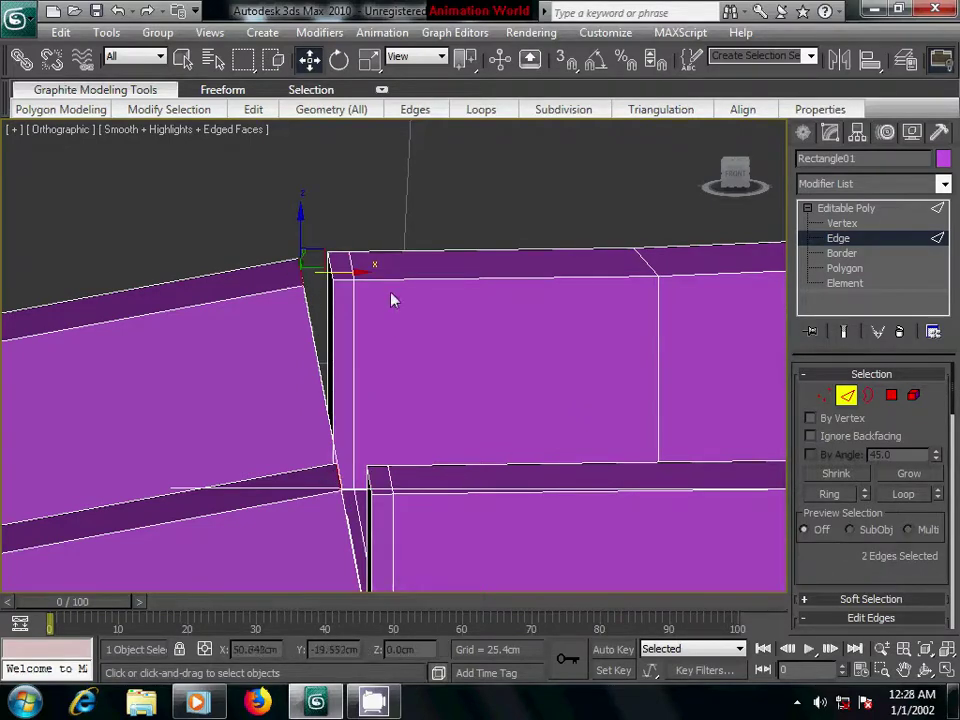
Move the two joint edges along X and Z so they sit flush with the track's end.
drag(359, 270, 389, 263)
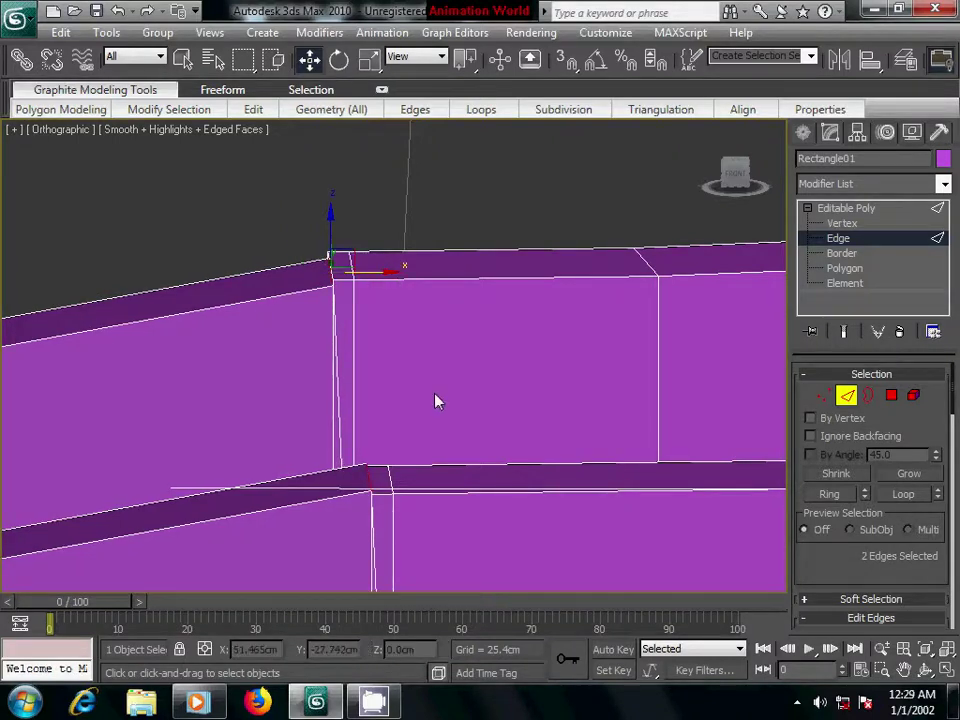
alt+middle_drag(435, 401, 381, 377)
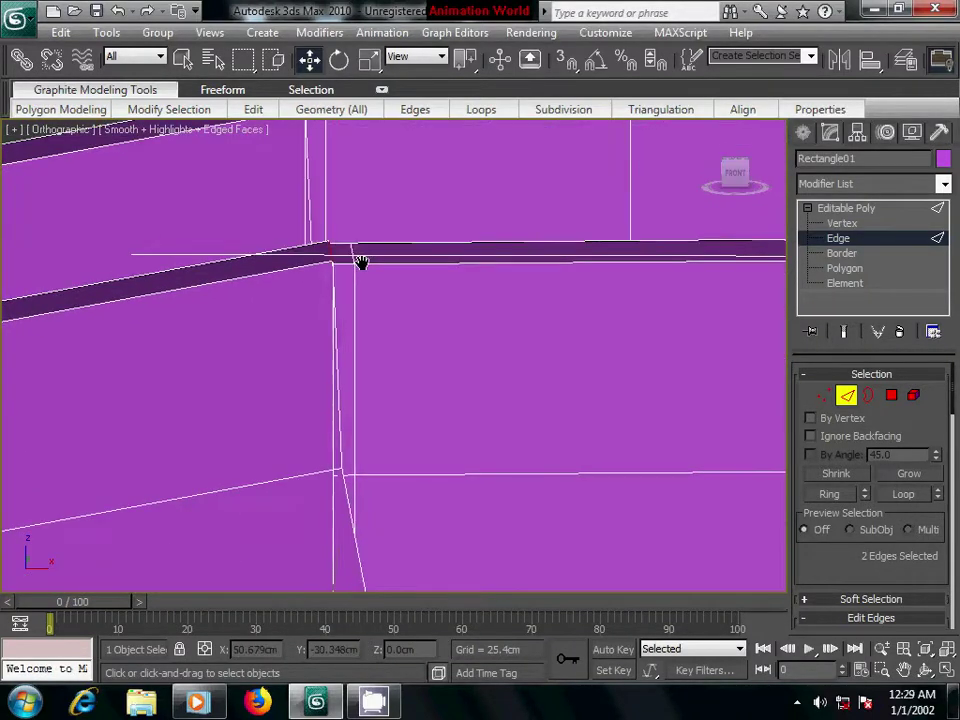
middle_drag(374, 270, 409, 334)
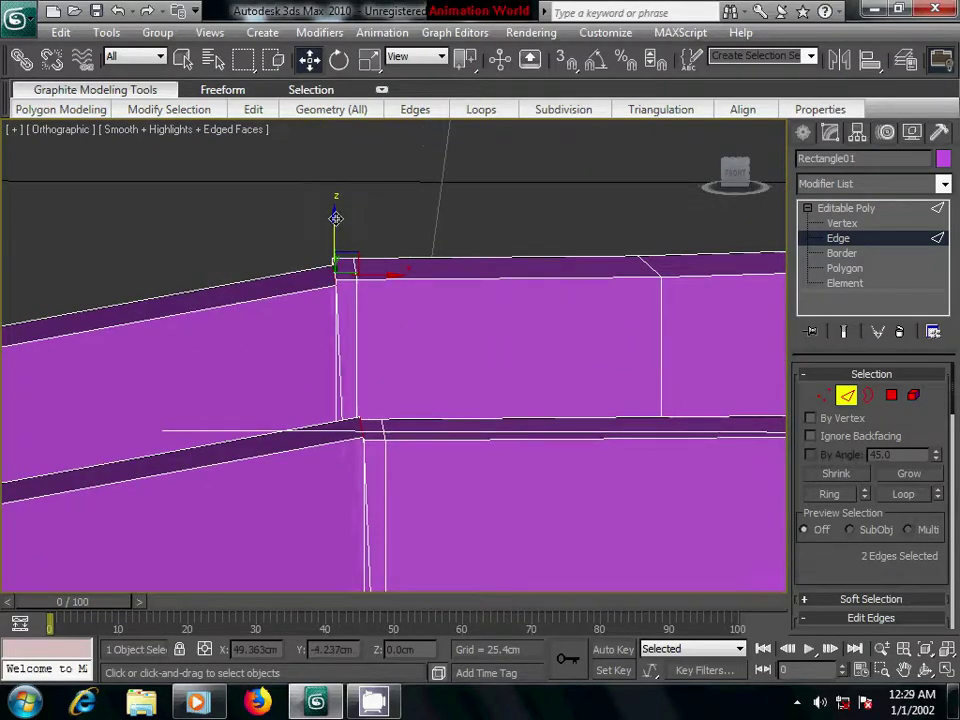
mouse_move(452, 420)
alt+middle_down()
mouse_move(457, 414)
mouse_move(454, 471)
mouse_move(446, 467)
alt+middle_up()
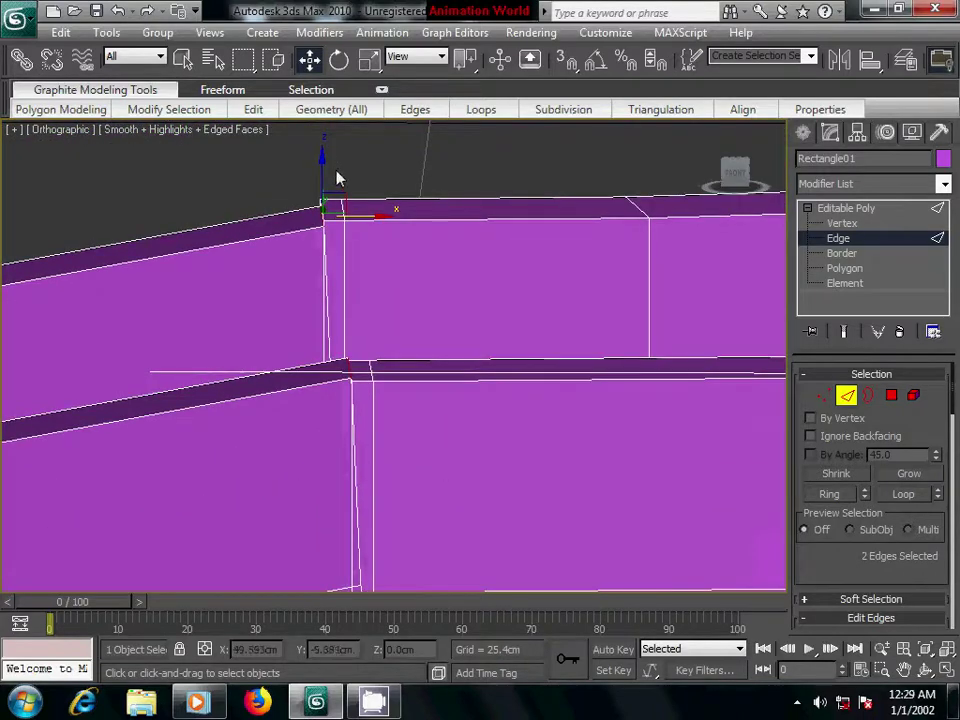
drag(323, 159, 323, 156)
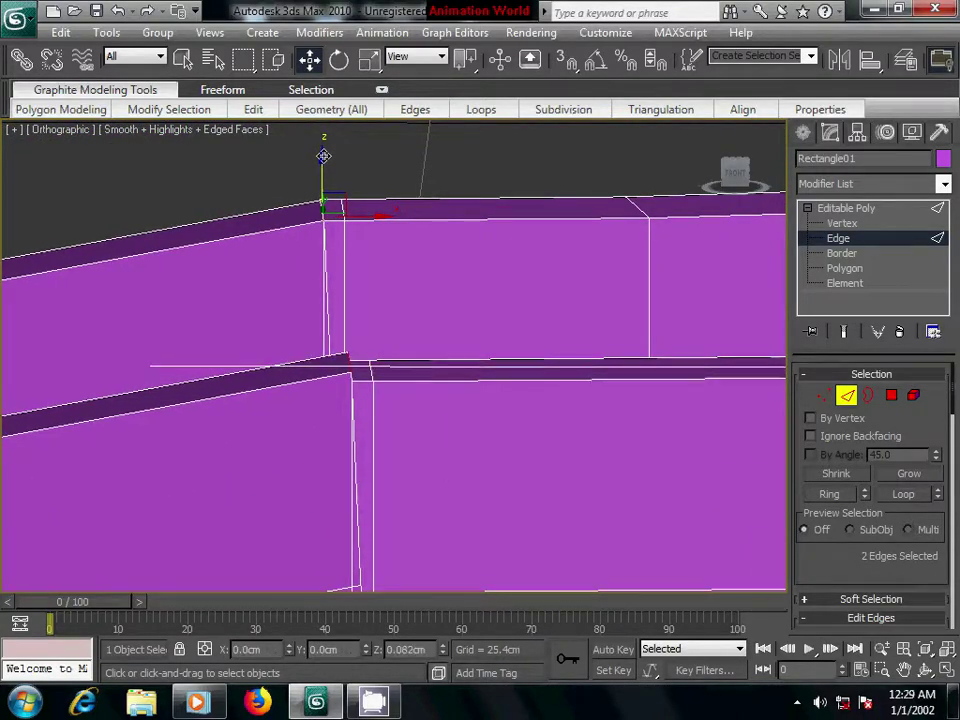
In Front view, lower the ramp's top corner and peak vertices onto the level track, to Z 4.048cm.
key(f)
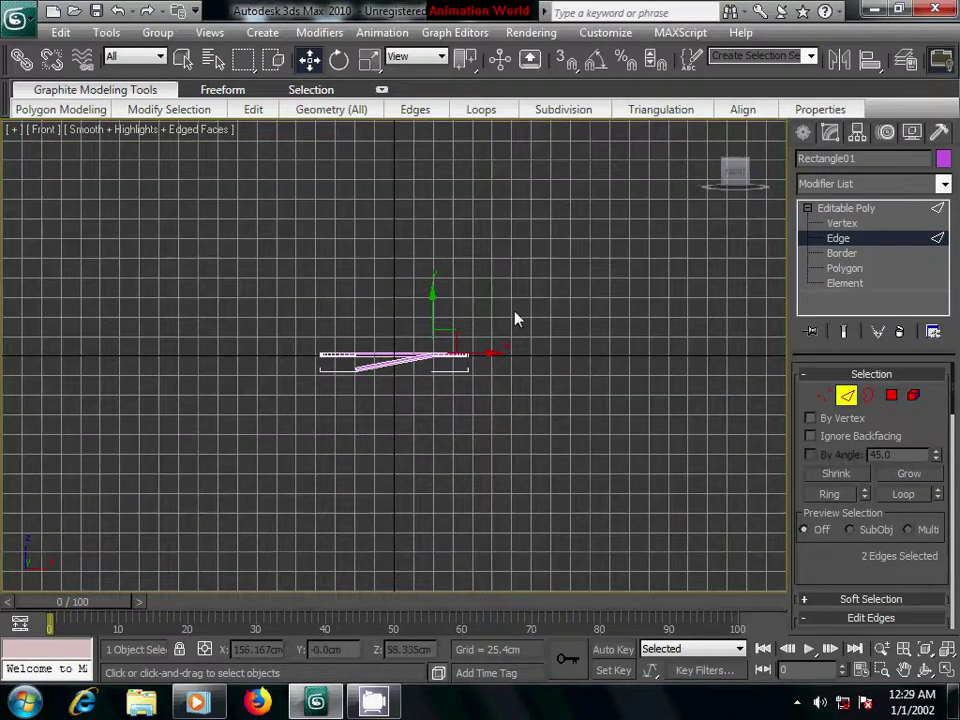
scroll(583, 465, up, 5)
scroll(465, 268, up, 5)
mouse_move(465, 268)
middle_down()
mouse_move(369, 313)
mouse_move(393, 346)
middle_up()
key(1)
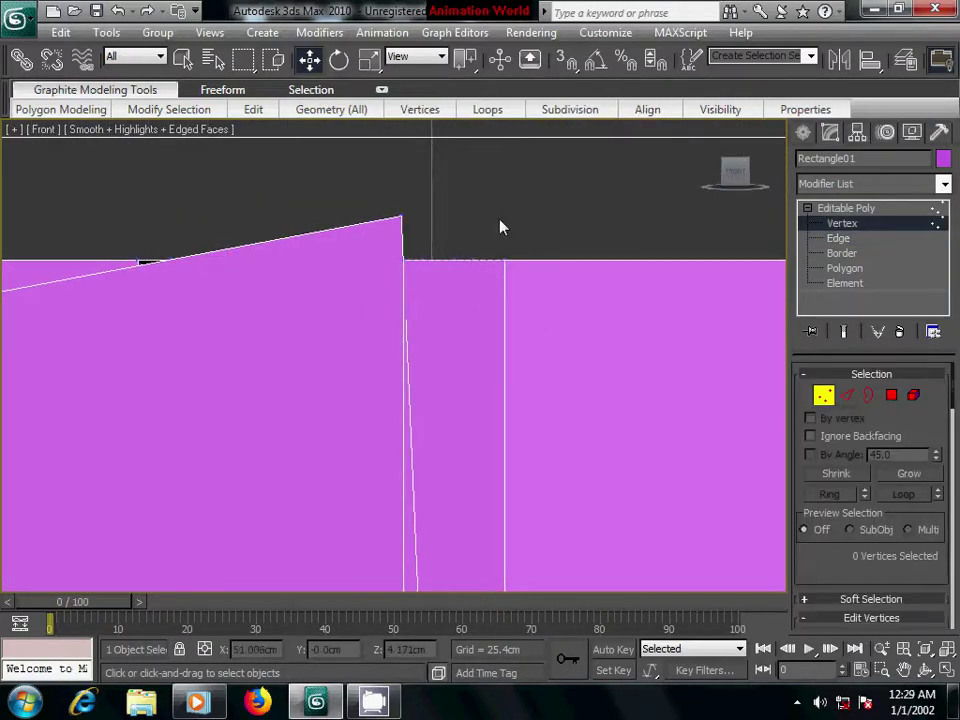
click(397, 218)
key(F3)
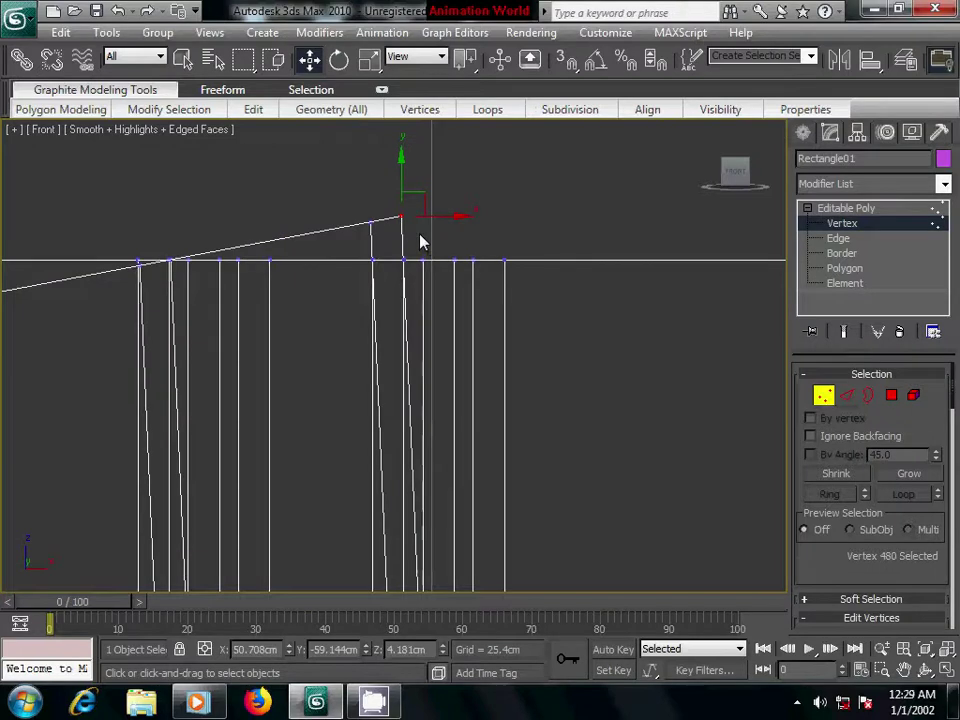
drag(400, 163, 402, 201)
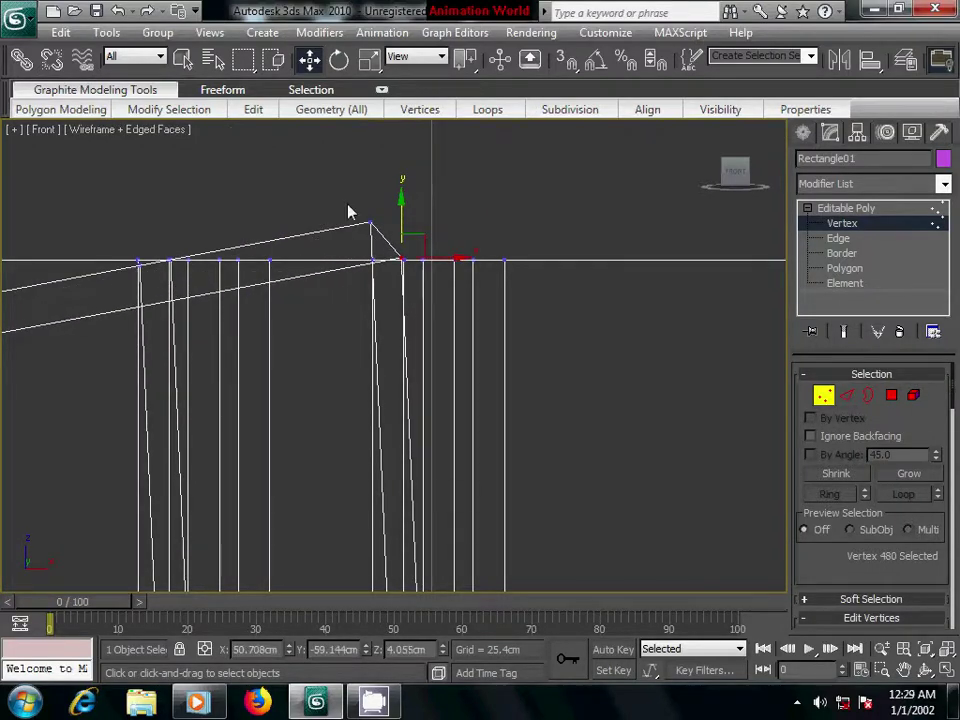
click(370, 222)
drag(372, 163, 376, 201)
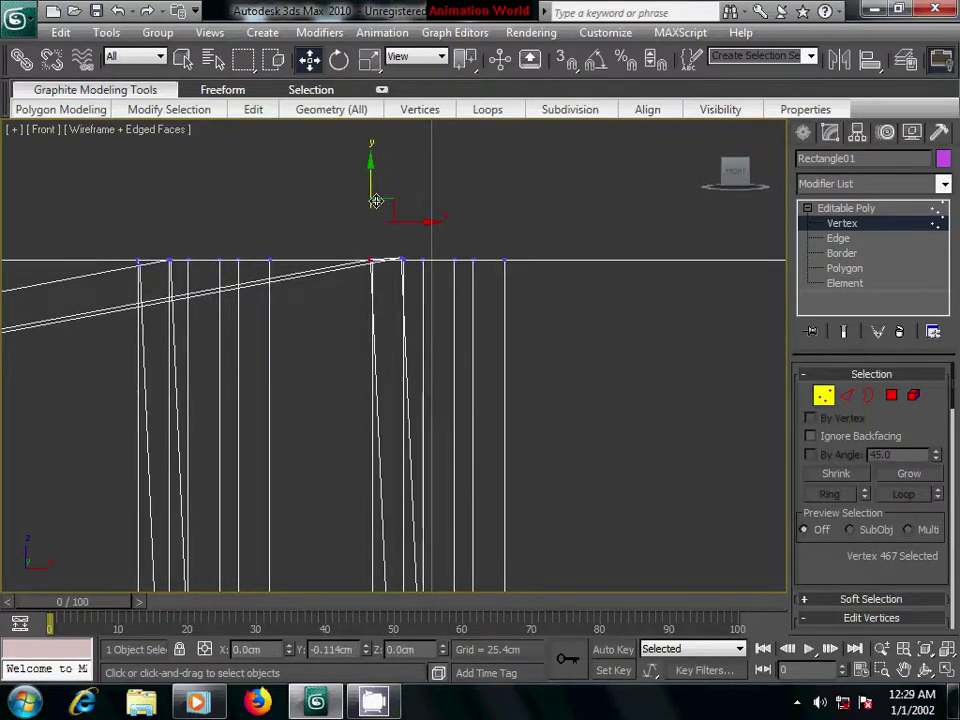
Inspect the shaded track in Perspective from an elevated angle and clear the vertex selection.
scroll(360, 332, down, 2)
scroll(360, 332, down, 2)
key(p)
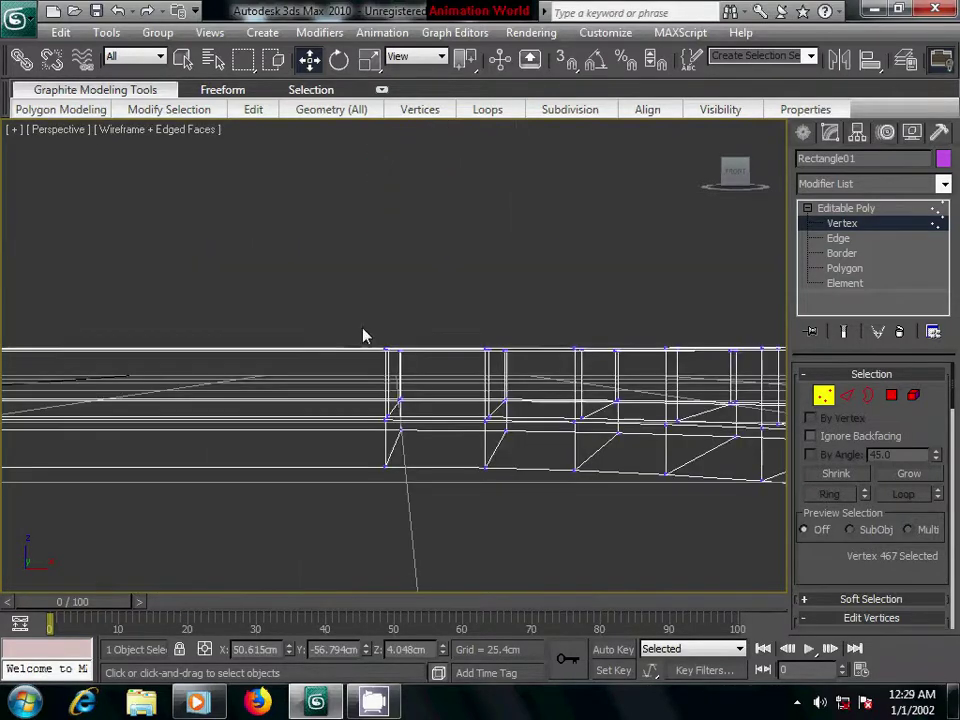
mouse_move(360, 332)
middle_down()
mouse_move(315, 355)
mouse_move(339, 353)
middle_up()
key(F3)
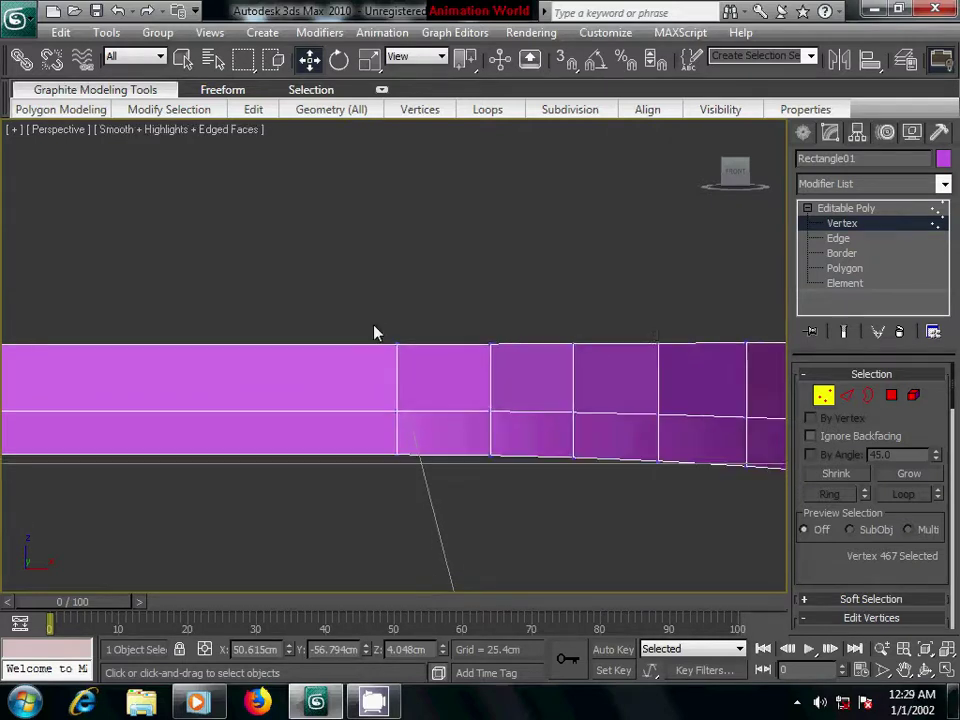
key(z)
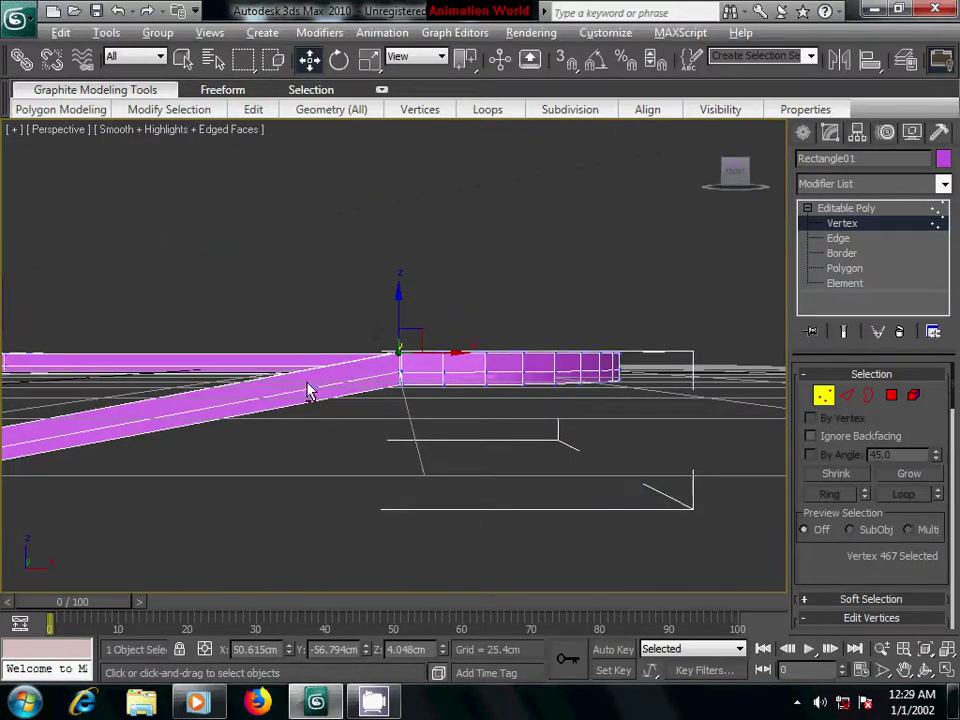
mouse_move(308, 390)
alt+middle_down()
mouse_move(396, 418)
mouse_move(456, 413)
mouse_move(448, 407)
mouse_move(619, 472)
mouse_move(594, 378)
alt+middle_up()
mouse_move(507, 434)
alt+middle_down()
mouse_move(529, 437)
mouse_move(516, 452)
mouse_move(410, 455)
mouse_move(510, 403)
mouse_move(380, 403)
mouse_move(285, 439)
mouse_move(332, 411)
mouse_move(310, 428)
mouse_move(369, 411)
mouse_move(336, 416)
mouse_move(572, 444)
mouse_move(463, 407)
alt+middle_up()
scroll(510, 405, up, 5)
scroll(330, 411, up, 4)
scroll(310, 428, down, 3)
scroll(369, 412, down, 4)
click(572, 444)
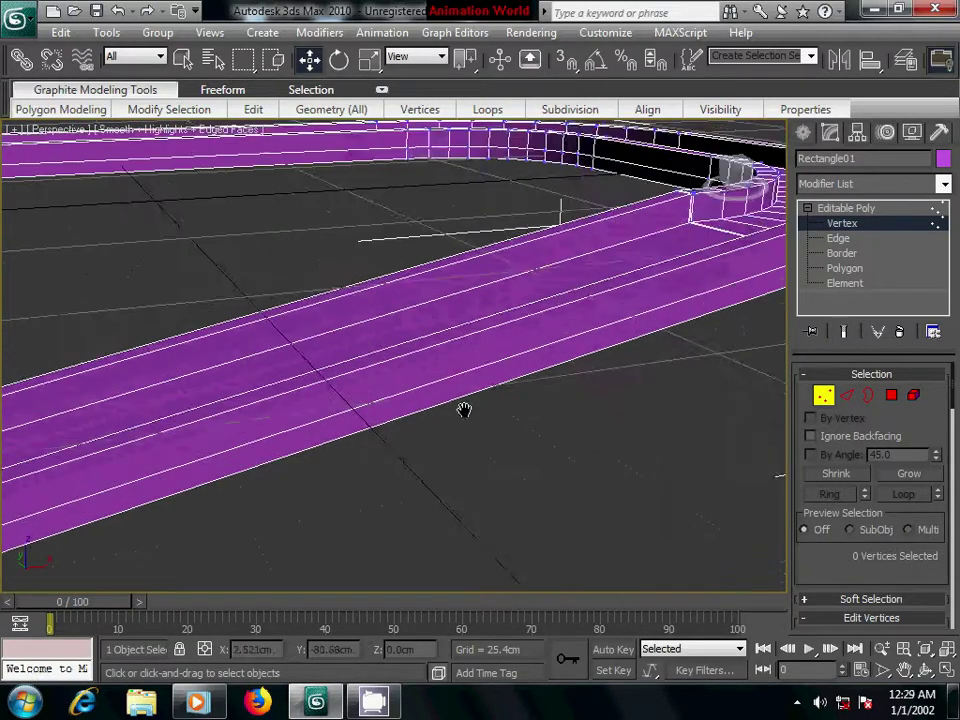
scroll(465, 407, down, 3)
scroll(467, 407, down, 2)
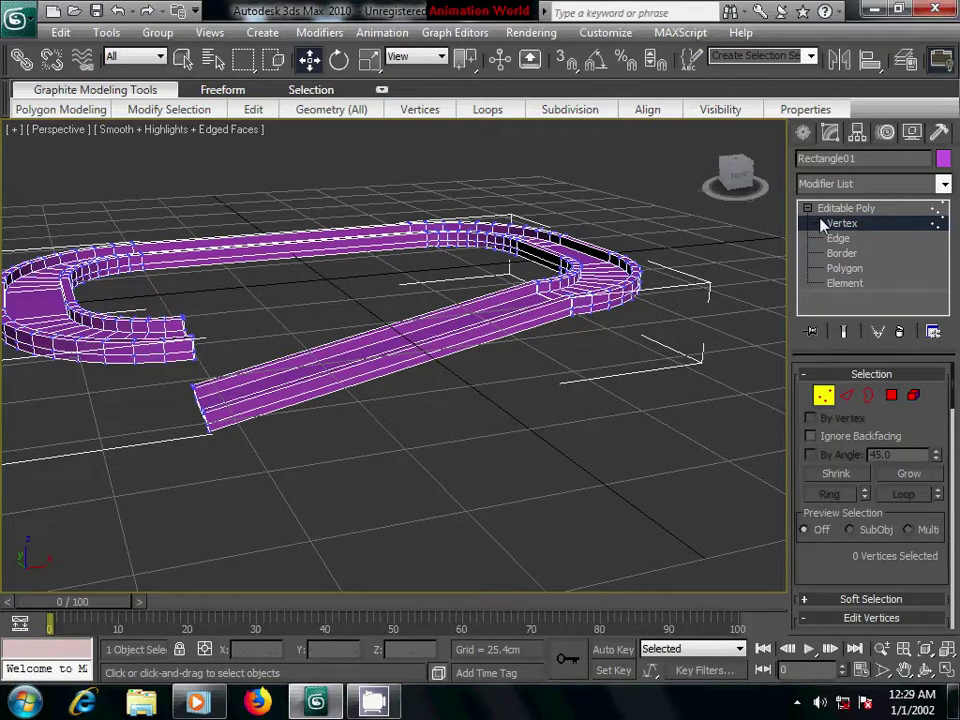
click(803, 132)
alt+middle_drag(575, 490, 541, 448)
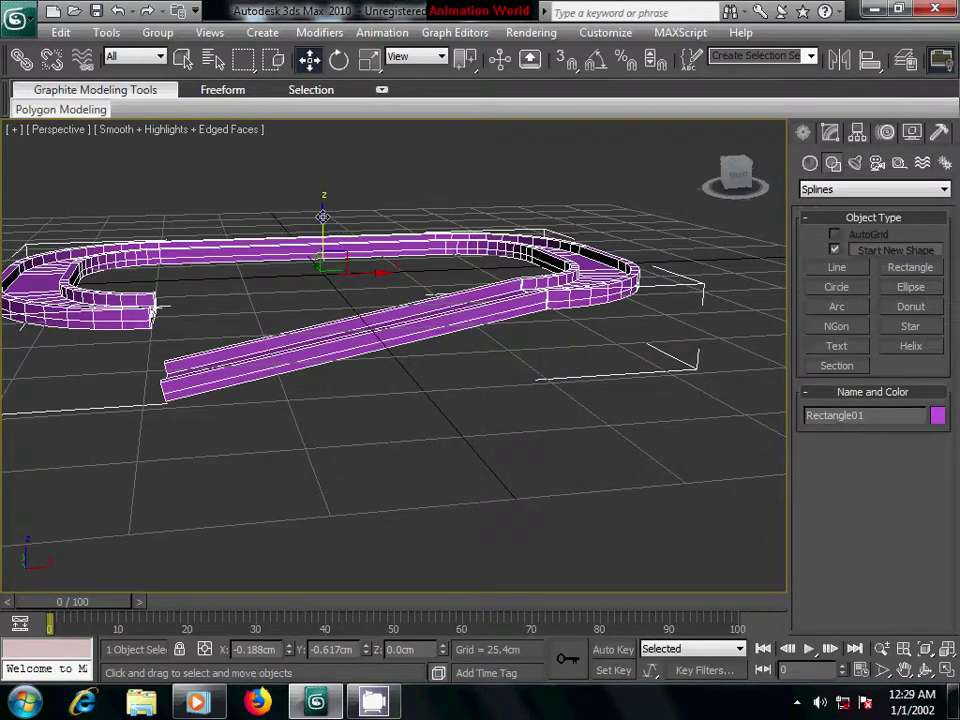
mouse_move(323, 216)
shift+mouse_down()
mouse_move(325, 337)
mouse_move(326, 273)
shift+mouse_up()
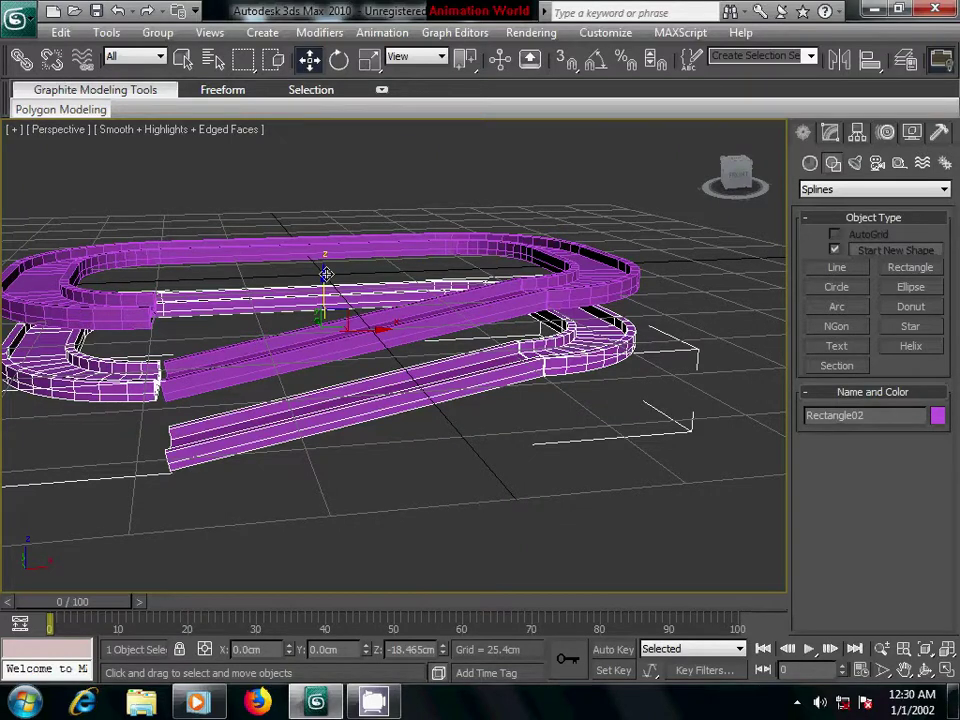
click(470, 434)
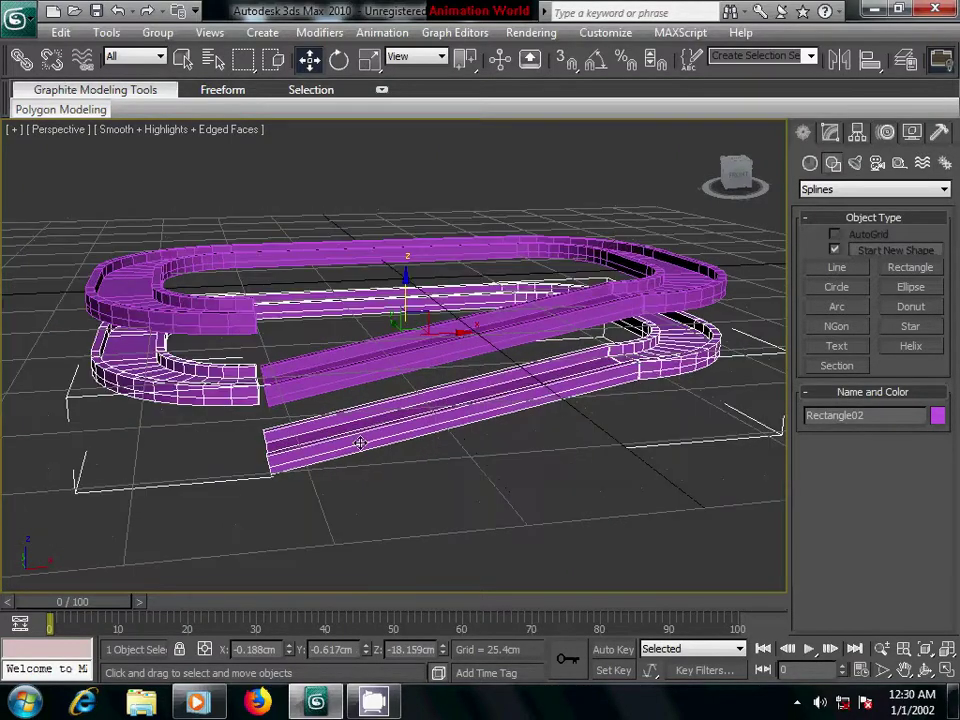
scroll(360, 443, up, 3)
middle_drag(343, 455, 335, 371)
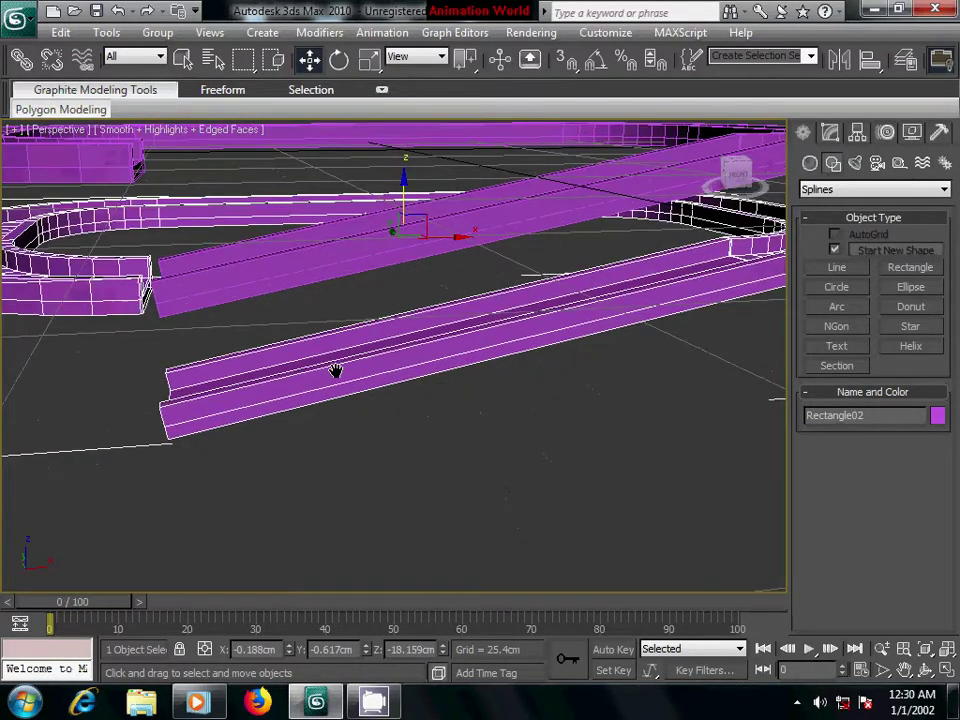
key(ctrl+z)
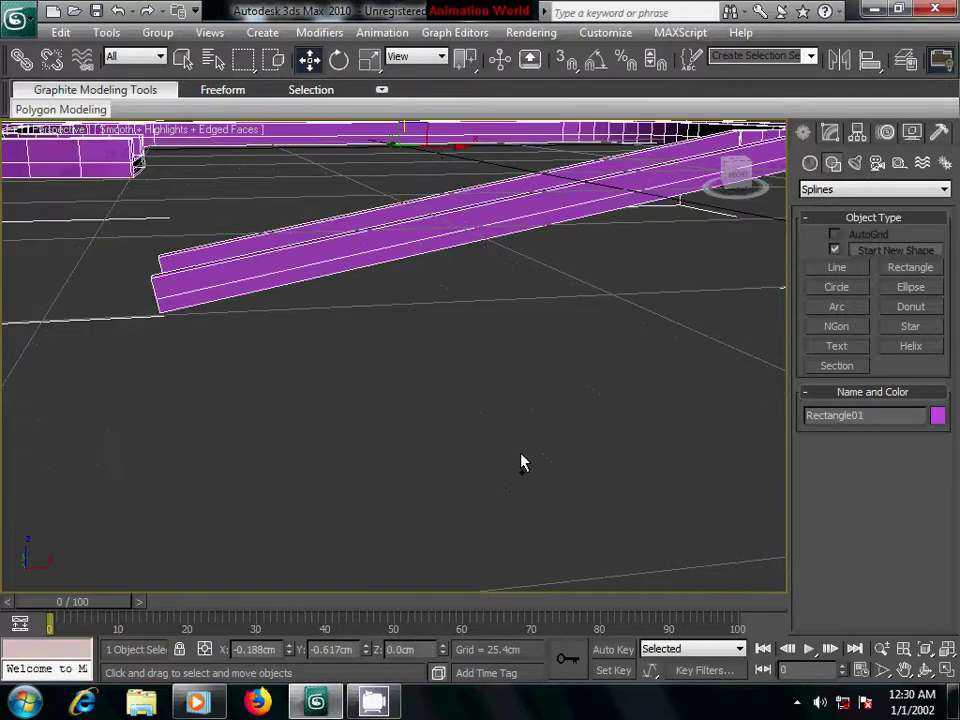
key(shift+z)
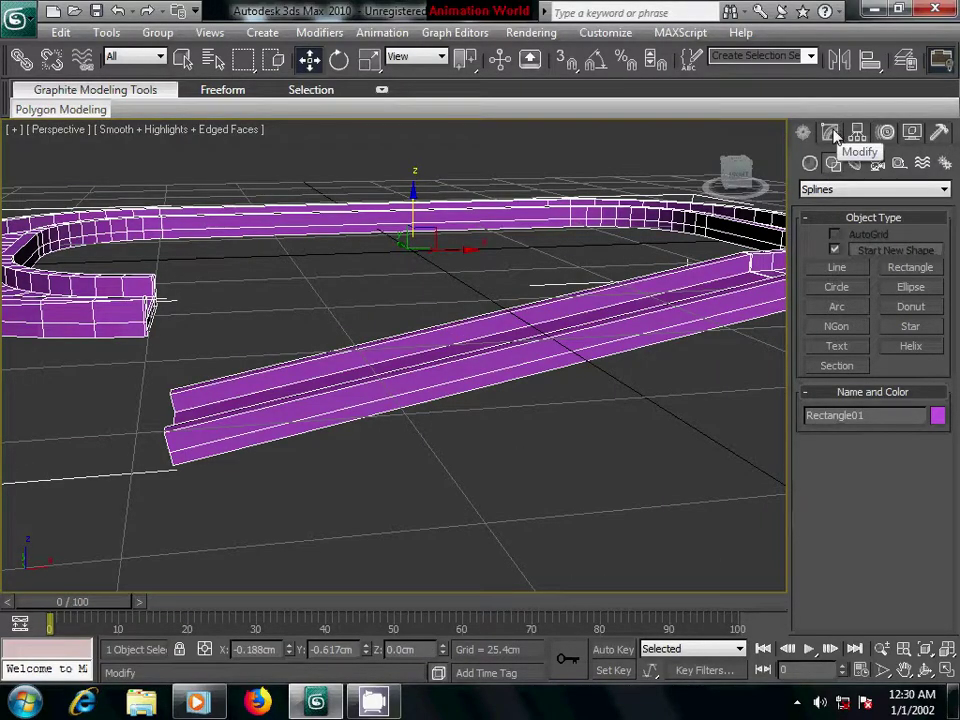
Box-select the ten vertices at the ramp's low end and slide them out along X to about -51.71cm.
click(834, 136)
click(822, 395)
alt+middle_drag(450, 439, 385, 444)
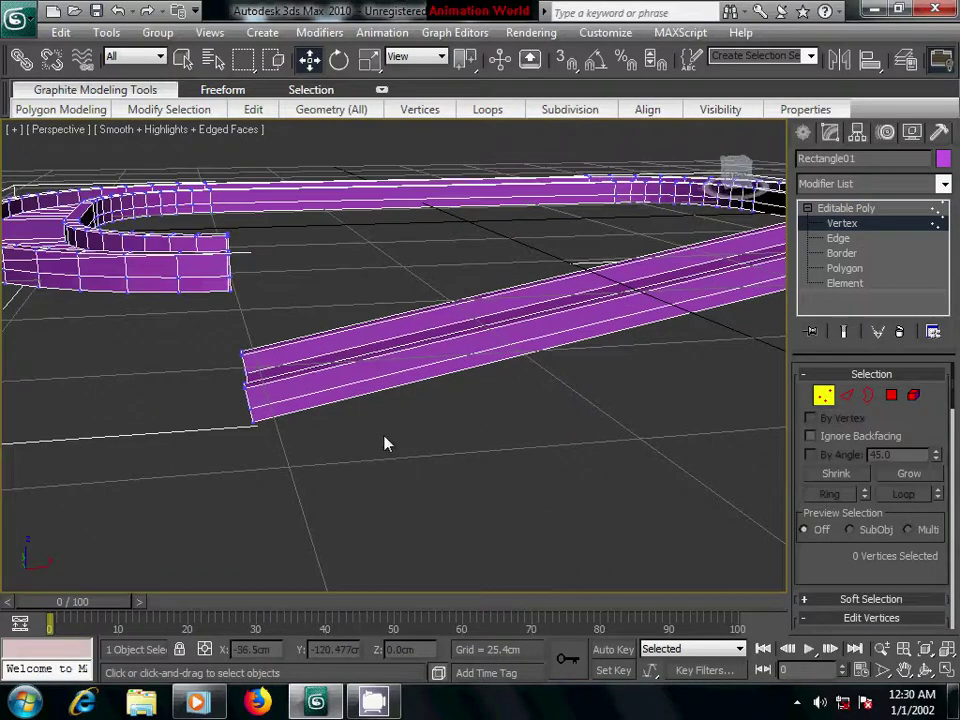
drag(228, 338, 302, 463)
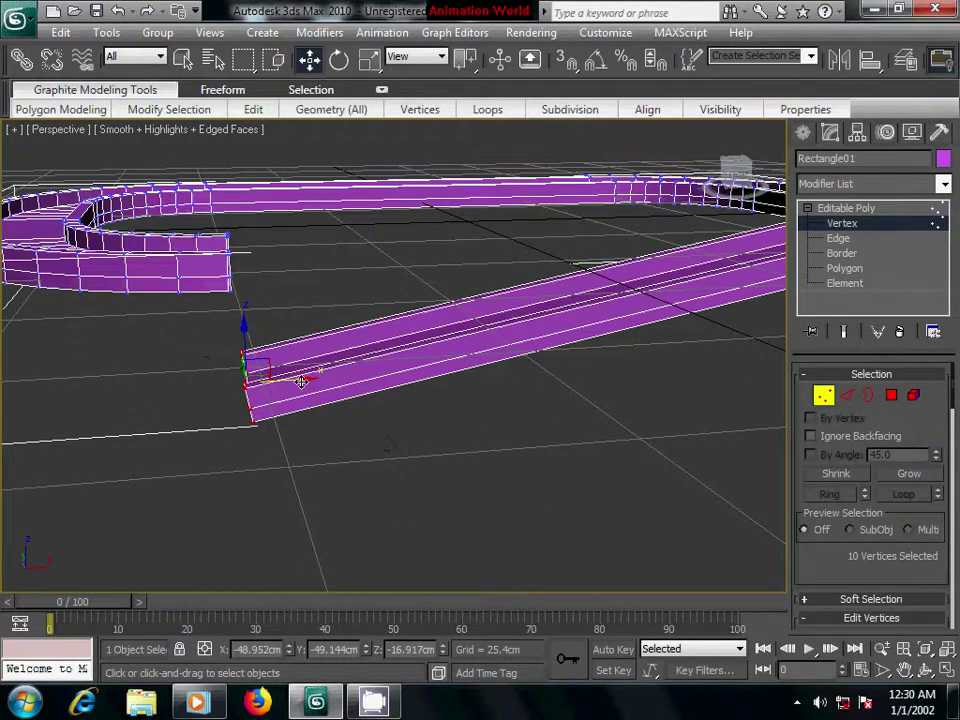
drag(306, 377, 291, 381)
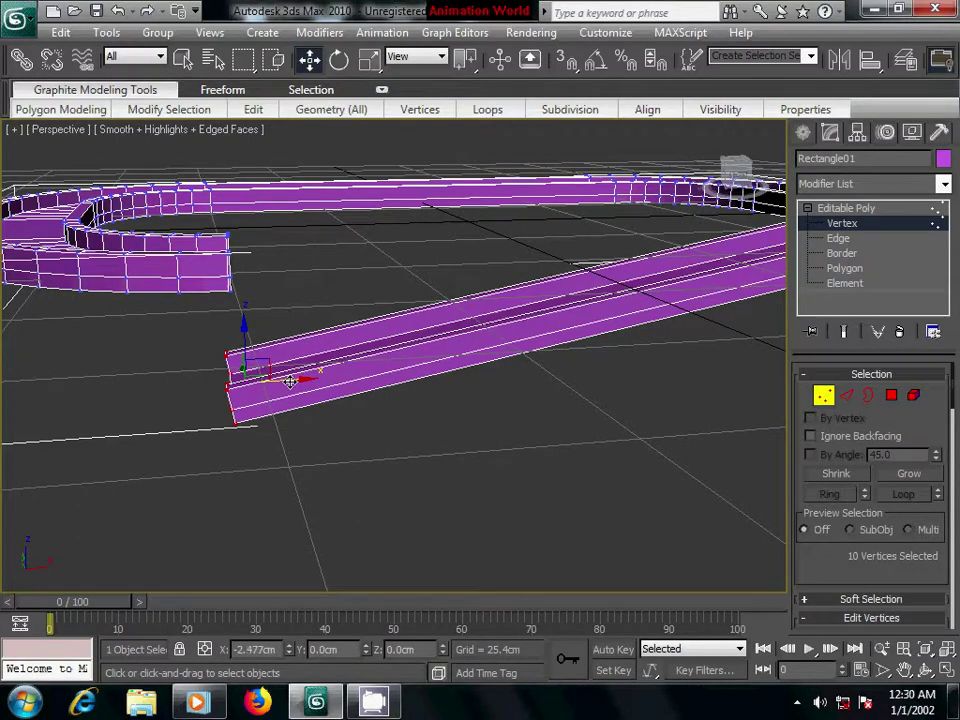
drag(291, 381, 282, 380)
mouse_move(530, 420)
alt+middle_down()
mouse_move(446, 424)
mouse_move(728, 352)
alt+middle_up()
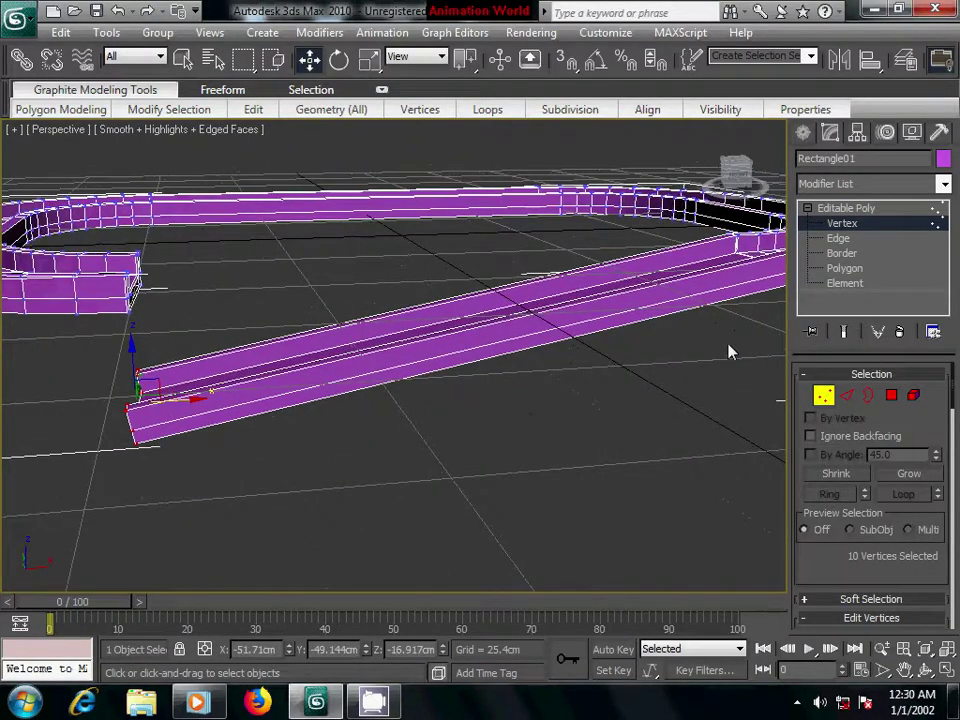
click(804, 133)
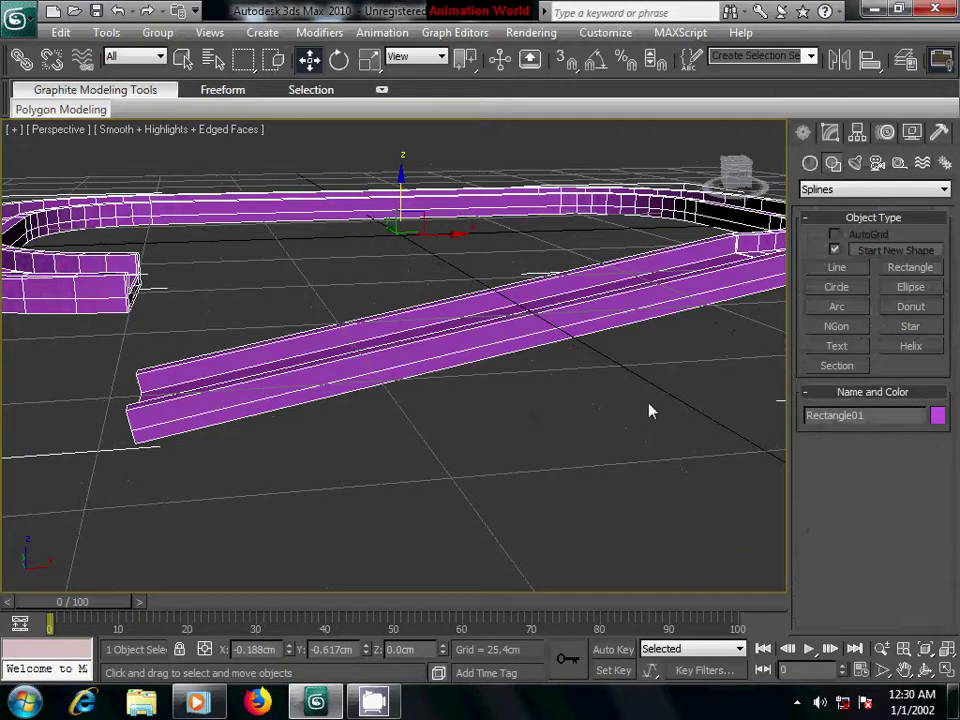
Shift-drag a copy of the track down along Z to create Rectangle02 at Z -18.536cm.
shift+drag(401, 176, 407, 266)
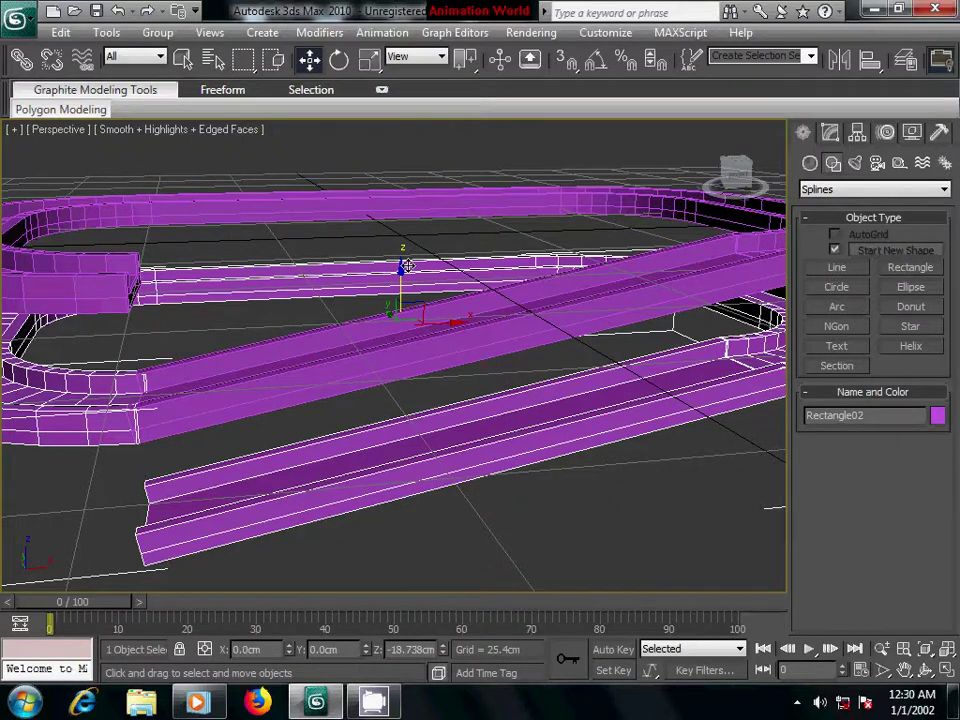
shift+drag(407, 266, 402, 264)
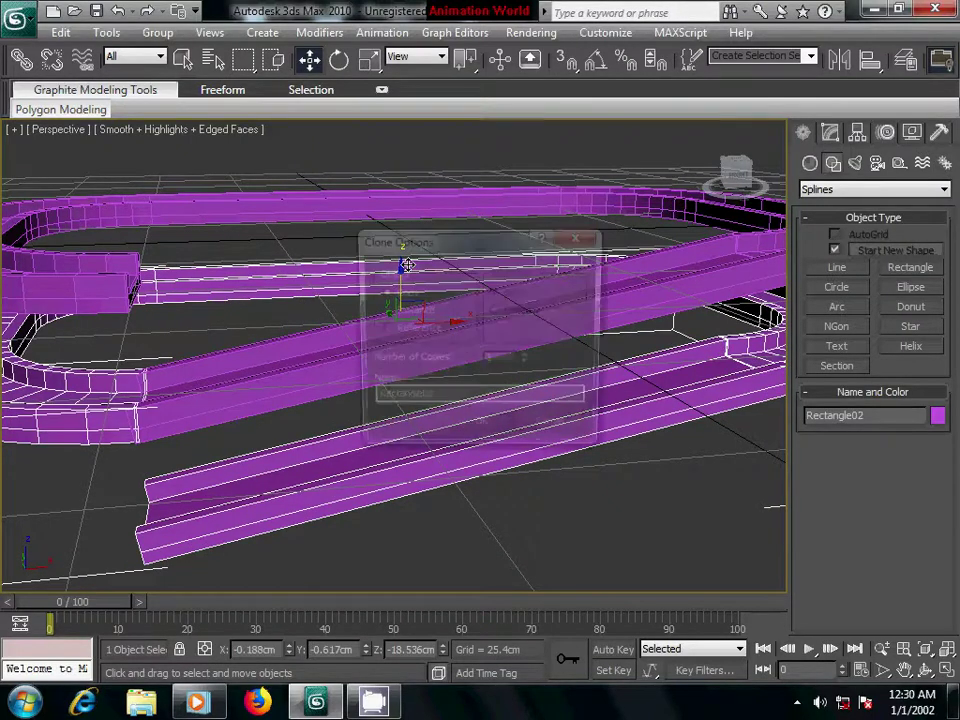
click(481, 429)
scroll(452, 336, down, 3)
scroll(453, 336, down, 2)
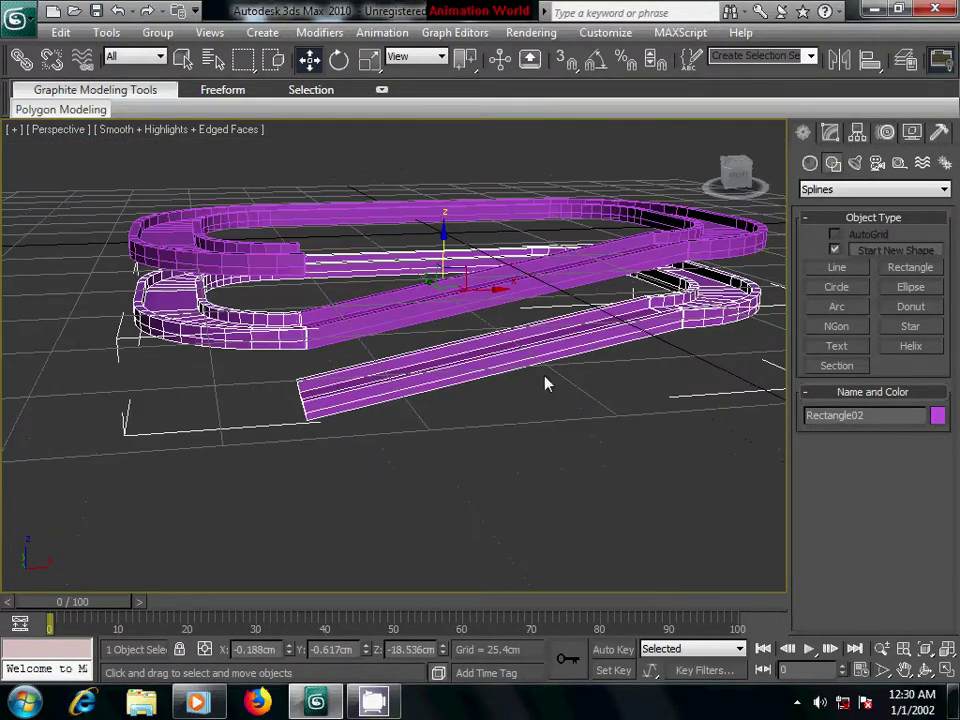
Orbit the Perspective view to inspect the two stacked track levels.
mouse_move(545, 384)
alt+middle_down()
mouse_move(581, 364)
mouse_move(497, 360)
mouse_move(437, 381)
mouse_move(559, 375)
mouse_move(545, 375)
alt+middle_up()
scroll(545, 375, up, 2)
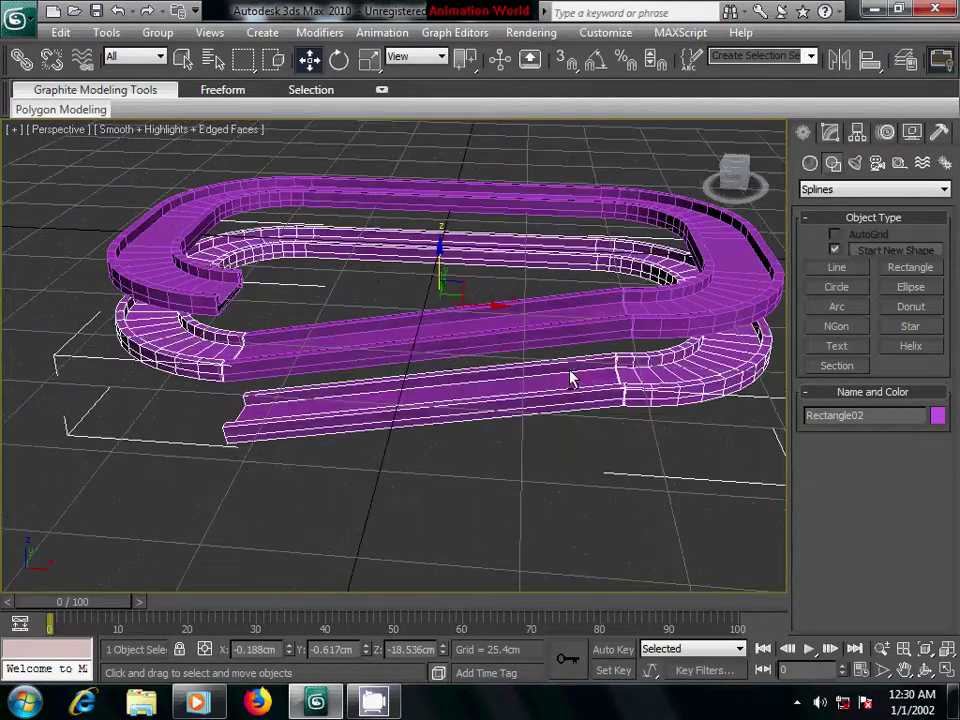
scroll(568, 377, up, 2)
scroll(555, 385, up, 2)
scroll(540, 392, up, 2)
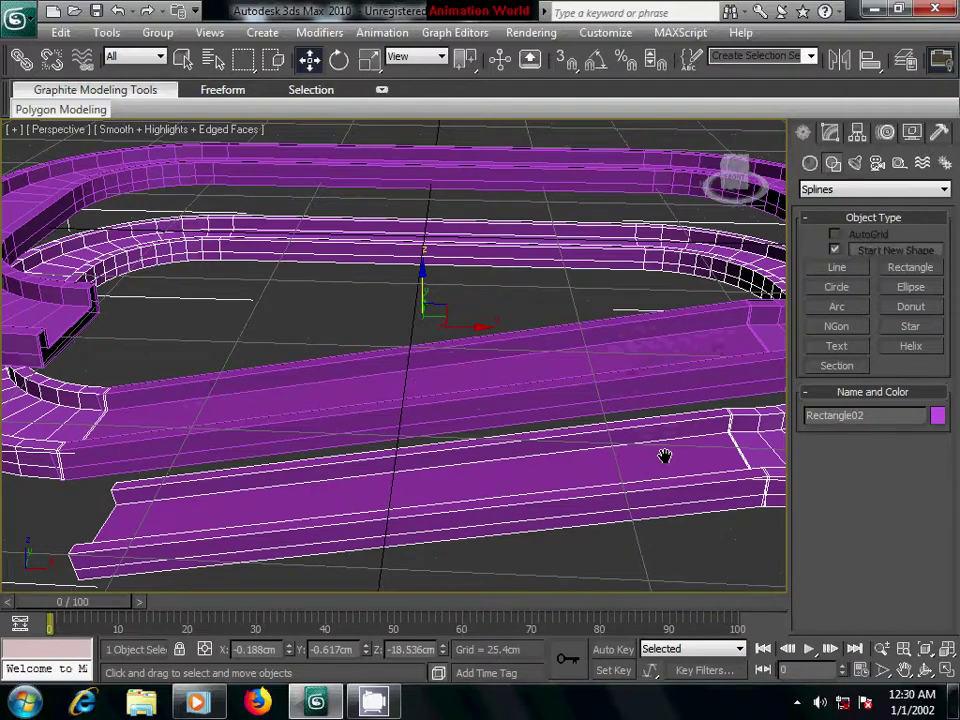
scroll(603, 398, down, 3)
scroll(602, 399, down, 2)
mouse_move(651, 426)
alt+middle_down()
mouse_move(613, 355)
mouse_move(368, 348)
mouse_move(589, 350)
mouse_move(565, 353)
alt+middle_up()
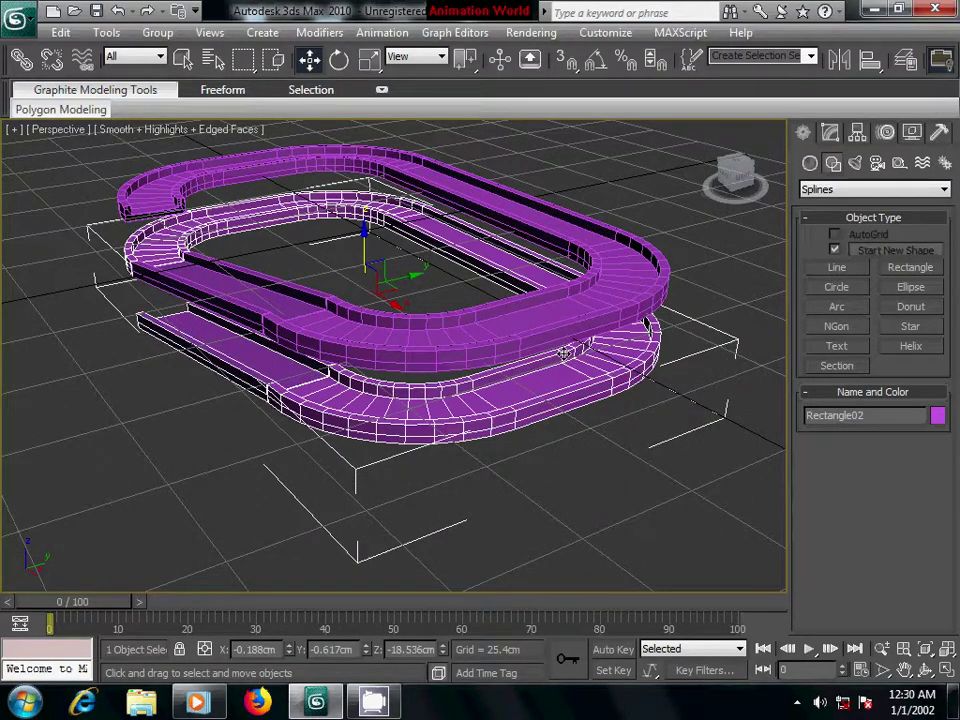
alt+middle_drag(565, 352, 521, 370)
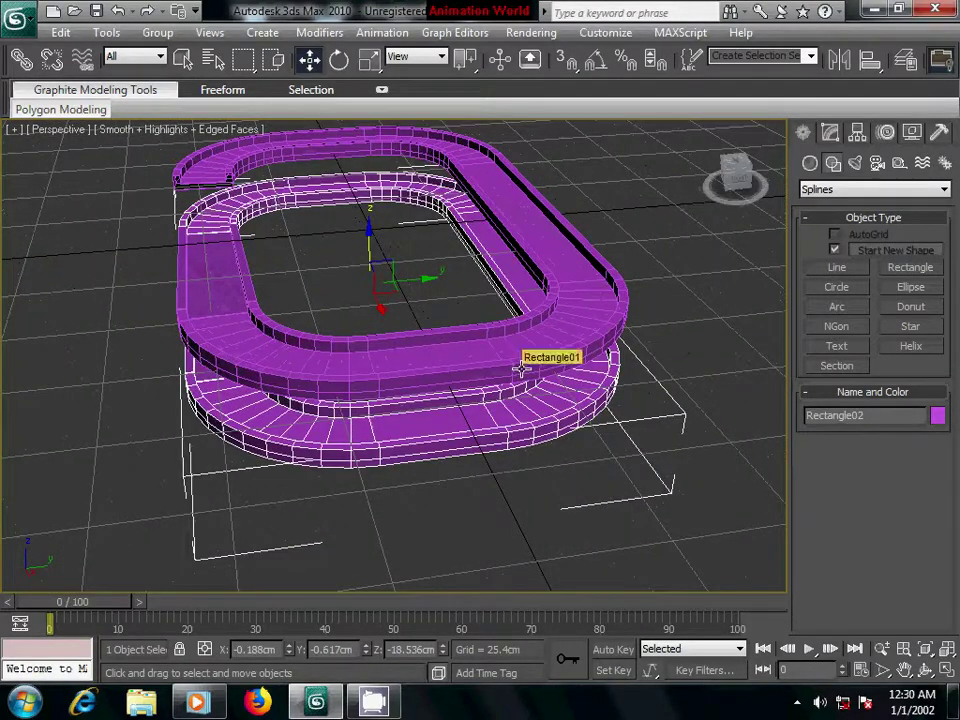
alt+middle_drag(566, 411, 524, 416)
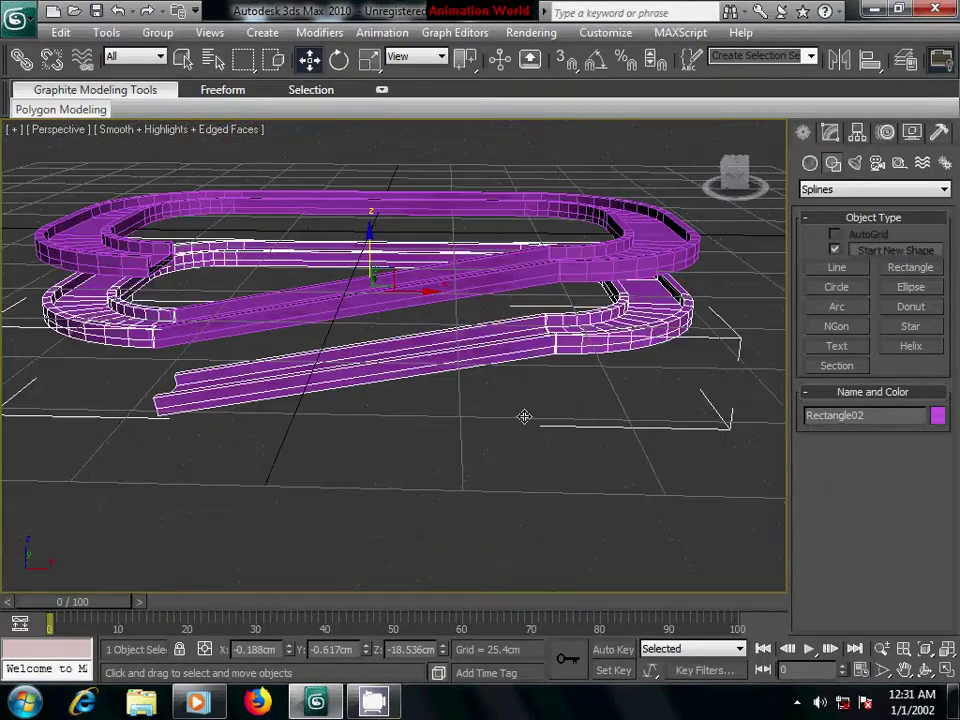
alt+middle_drag(422, 410, 413, 401)
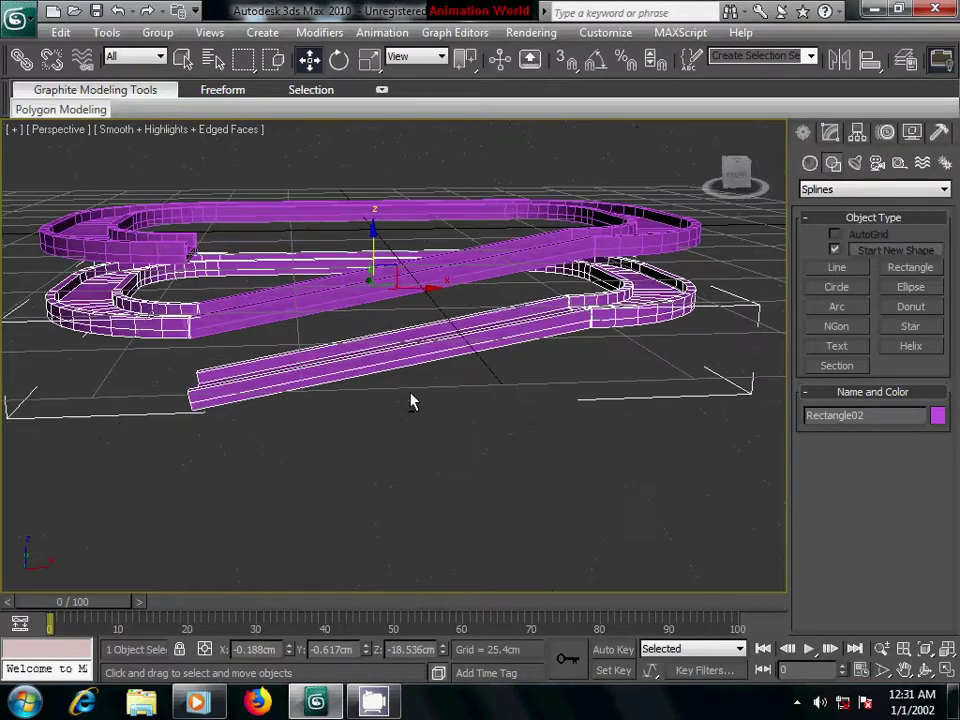
Select both track pieces and clone them downward along Z to make four stacked levels.
ctrl+click(368, 278)
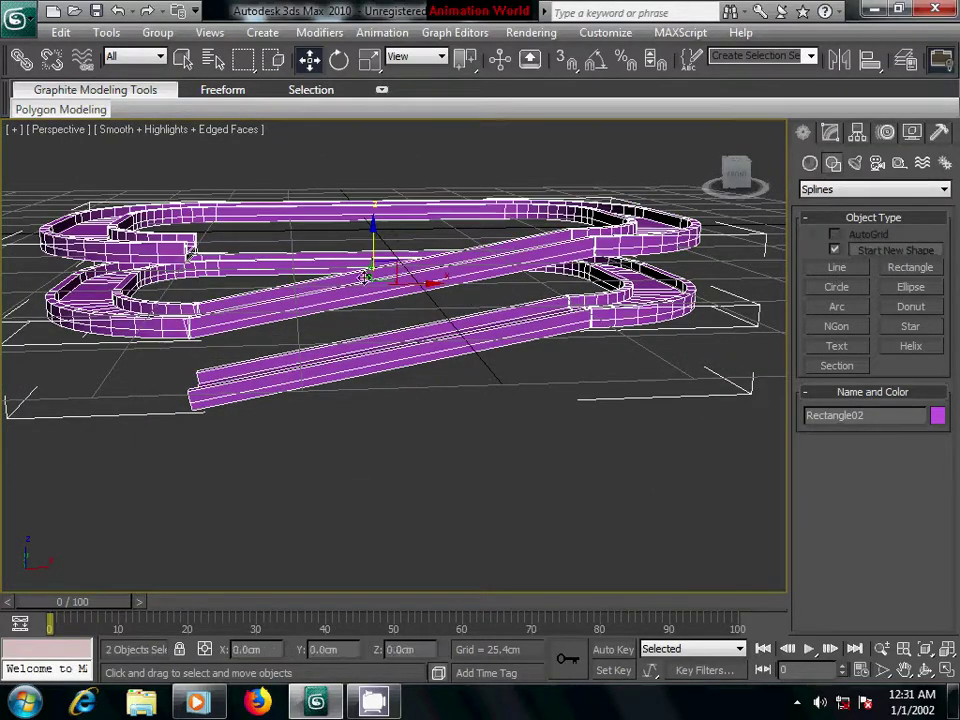
click(468, 333)
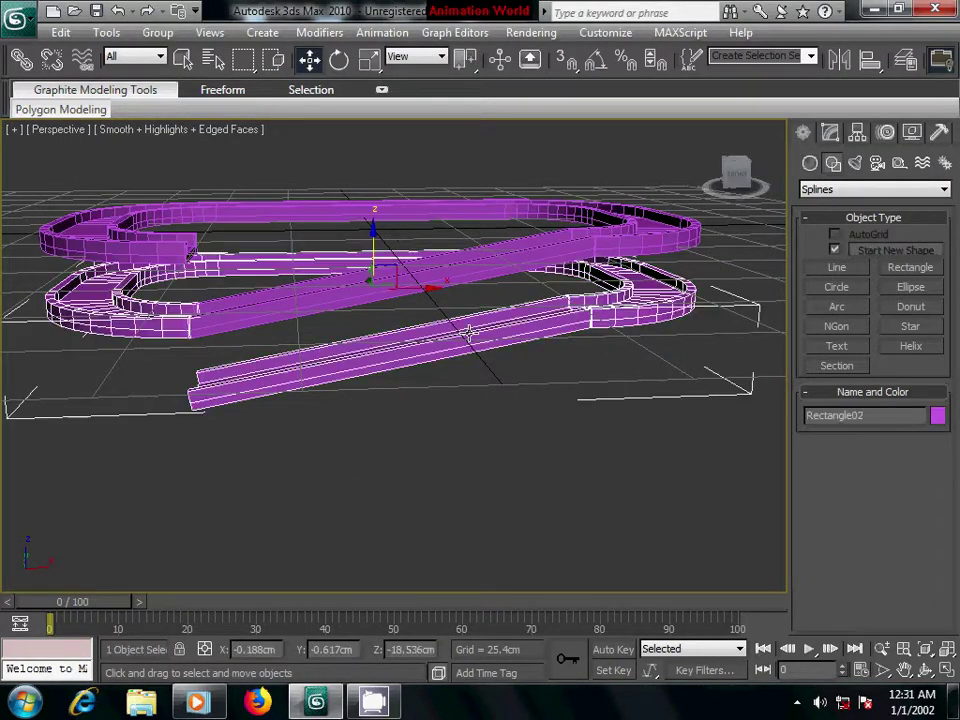
ctrl+click(343, 293)
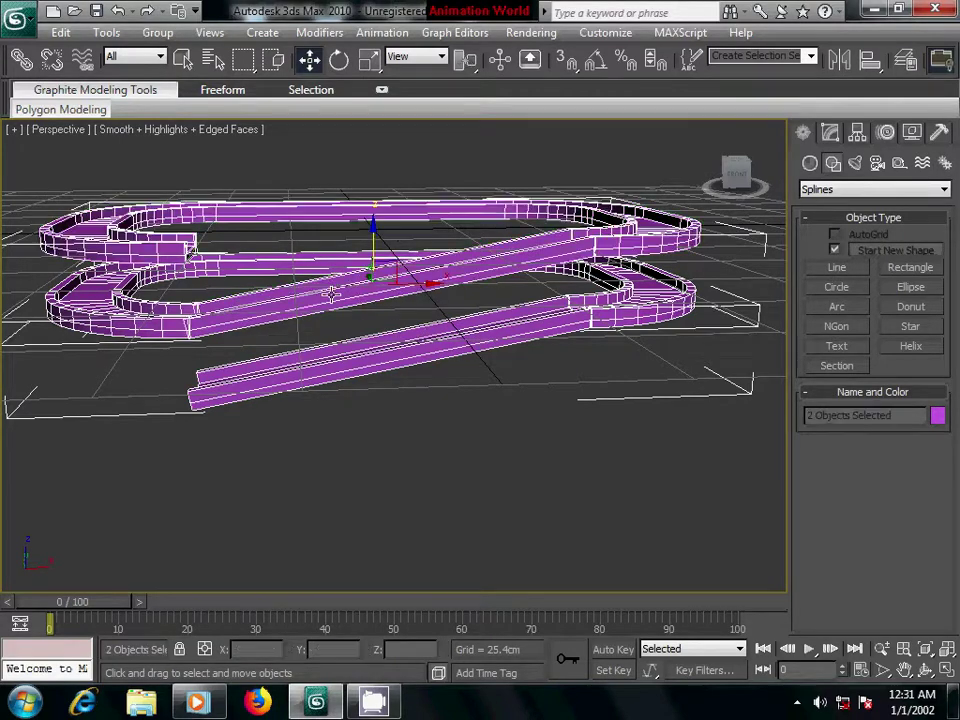
shift+drag(373, 240, 377, 347)
click(478, 429)
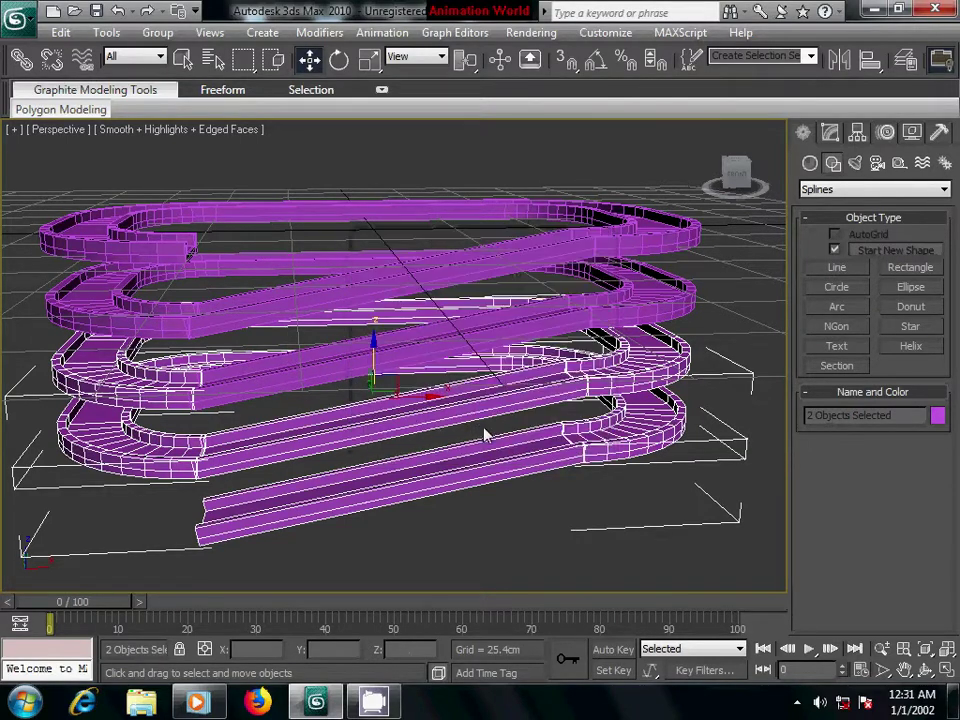
Check the stacked levels' alignment in a wireframe Front view, then clear the selection.
key(f)
mouse_move(437, 484)
middle_down()
mouse_move(480, 444)
mouse_move(450, 386)
middle_up()
scroll(480, 444, up, 5)
scroll(480, 444, up, 3)
key(F3)
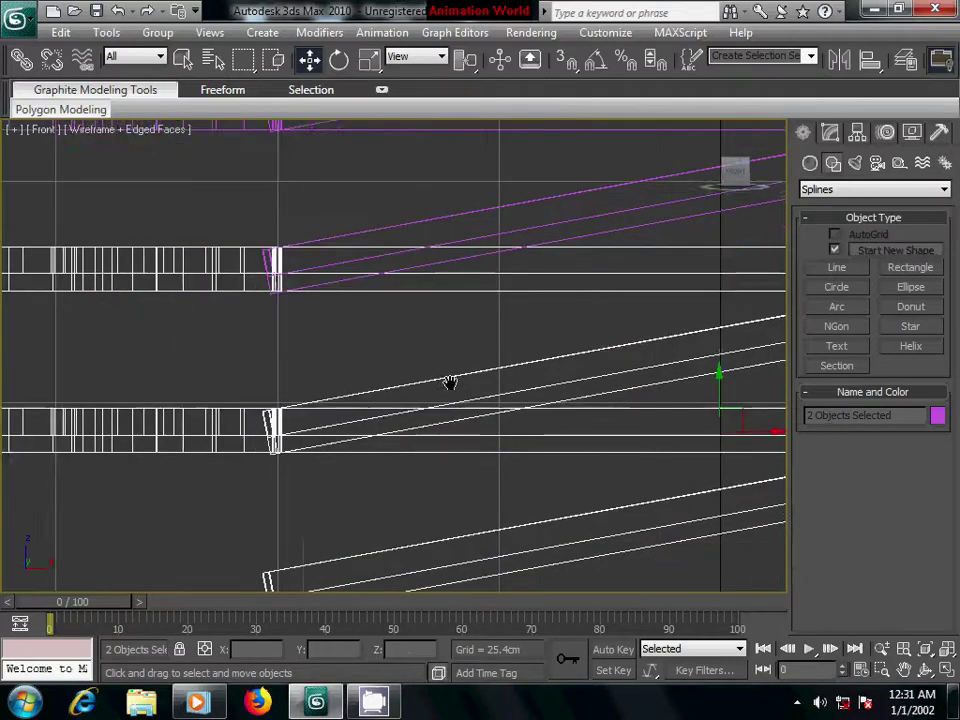
scroll(510, 377, down, 2)
scroll(510, 375, down, 2)
scroll(510, 373, down, 2)
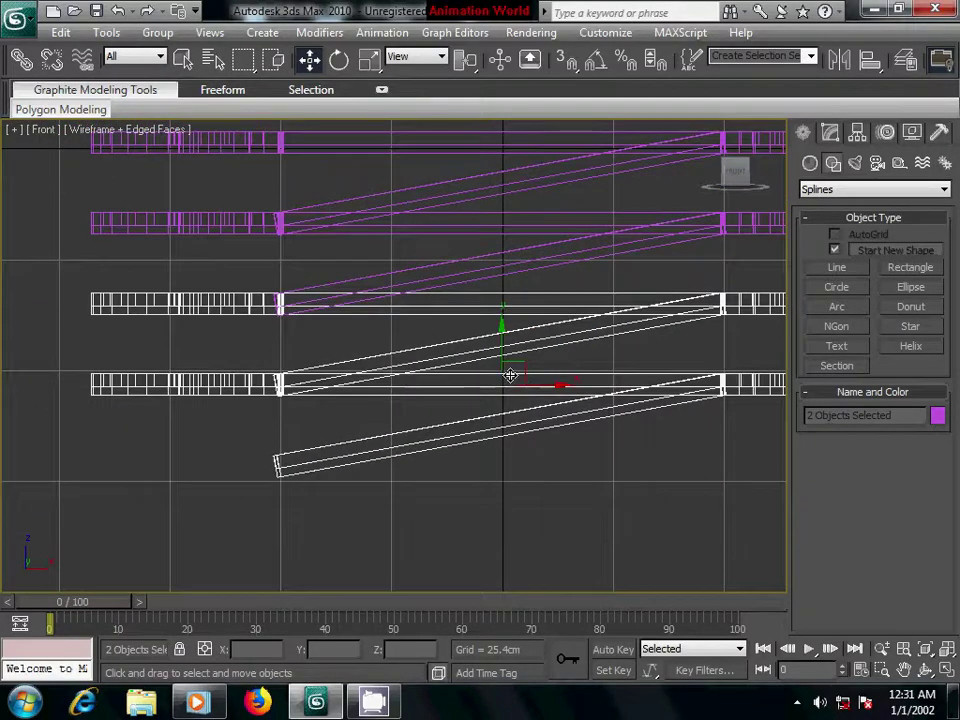
mouse_move(544, 345)
middle_down()
mouse_move(545, 365)
mouse_move(472, 425)
middle_up()
scroll(472, 425, up, 2)
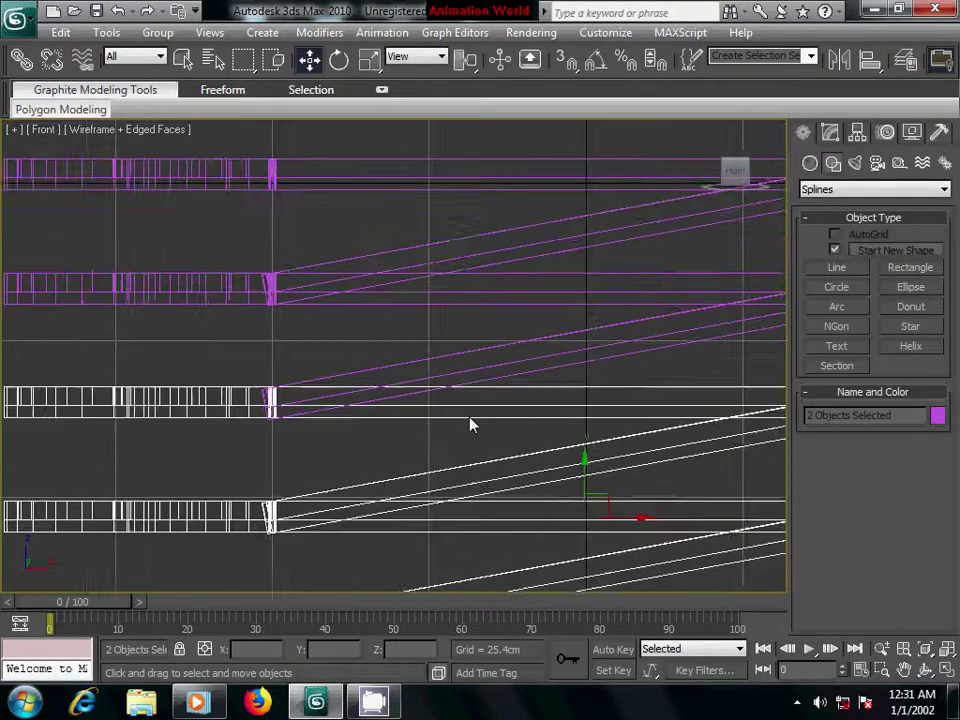
scroll(472, 426, up, 2)
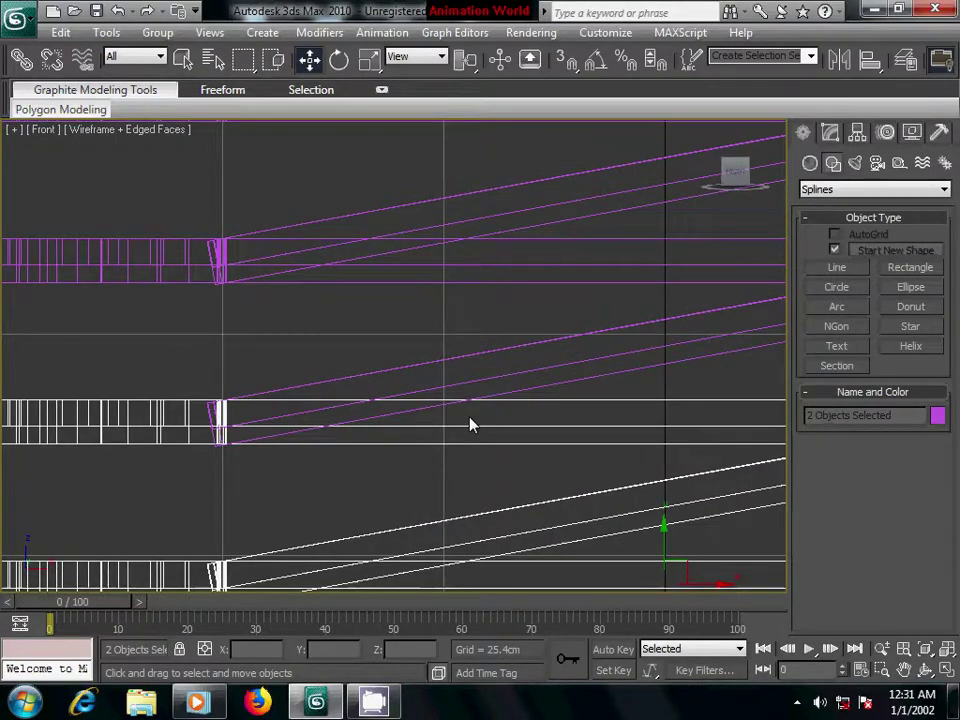
middle_drag(448, 336, 461, 371)
scroll(514, 371, down, 2)
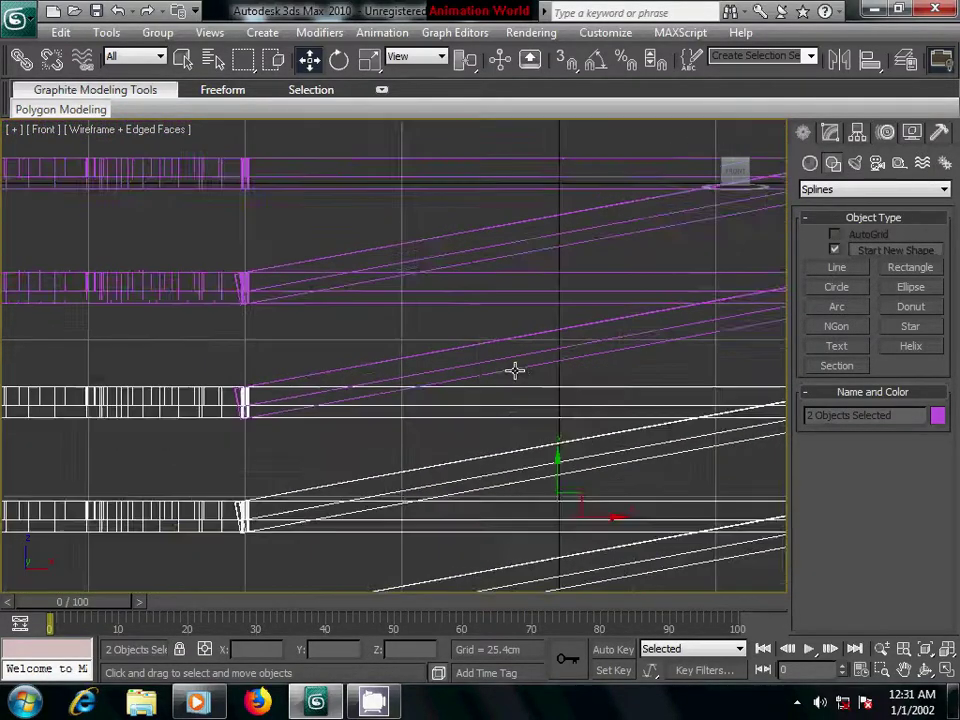
scroll(514, 371, down, 3)
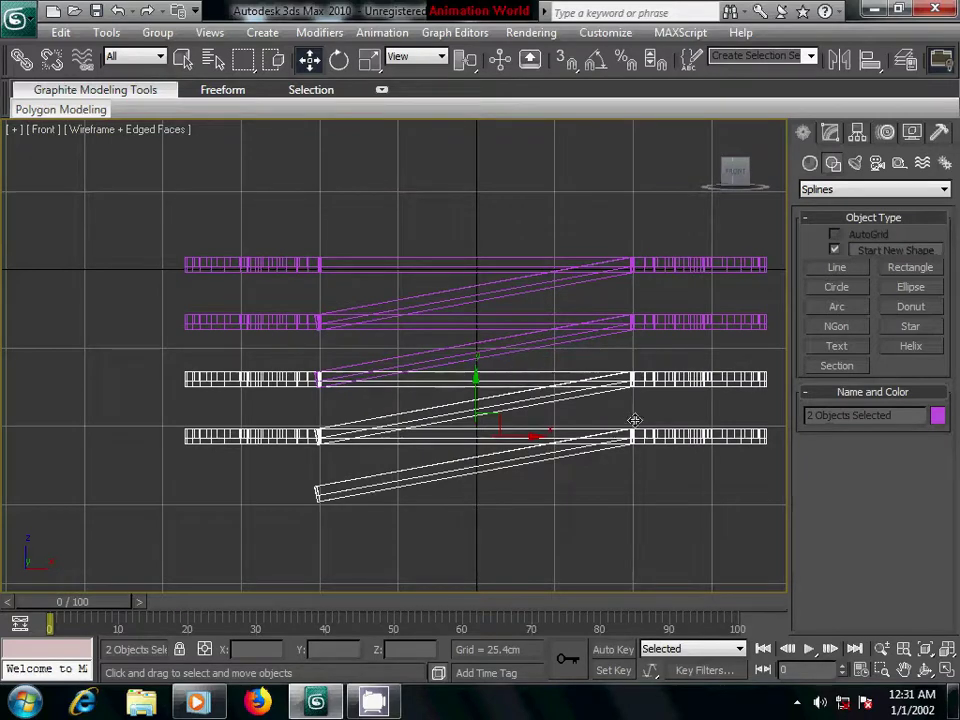
key(F3)
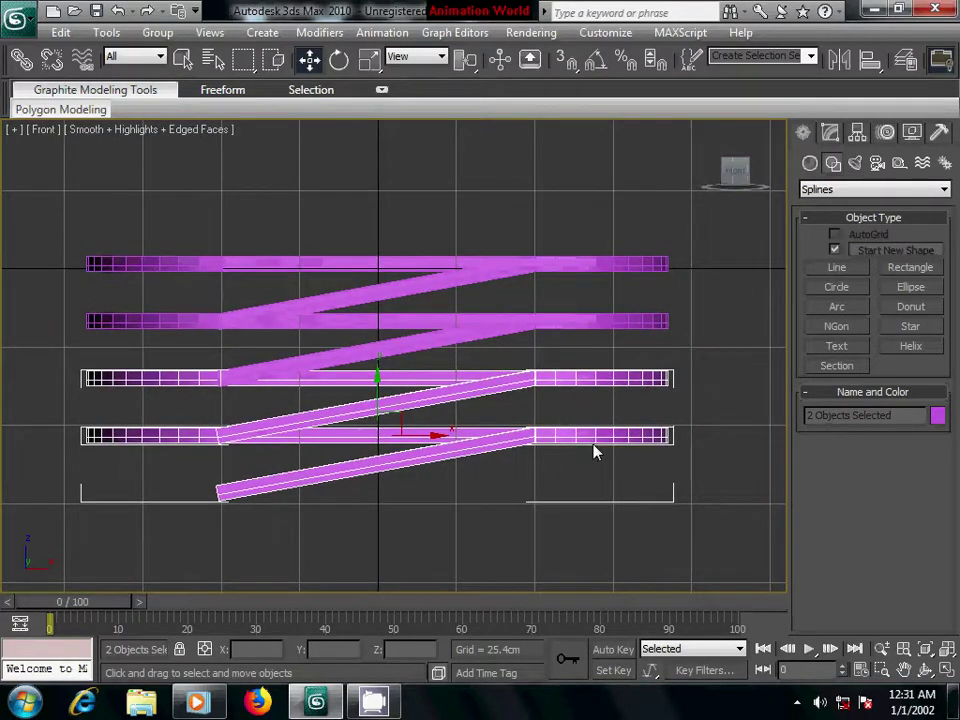
click(604, 487)
Select all four track pieces and raise the whole stack above the grid in Perspective.
key(p)
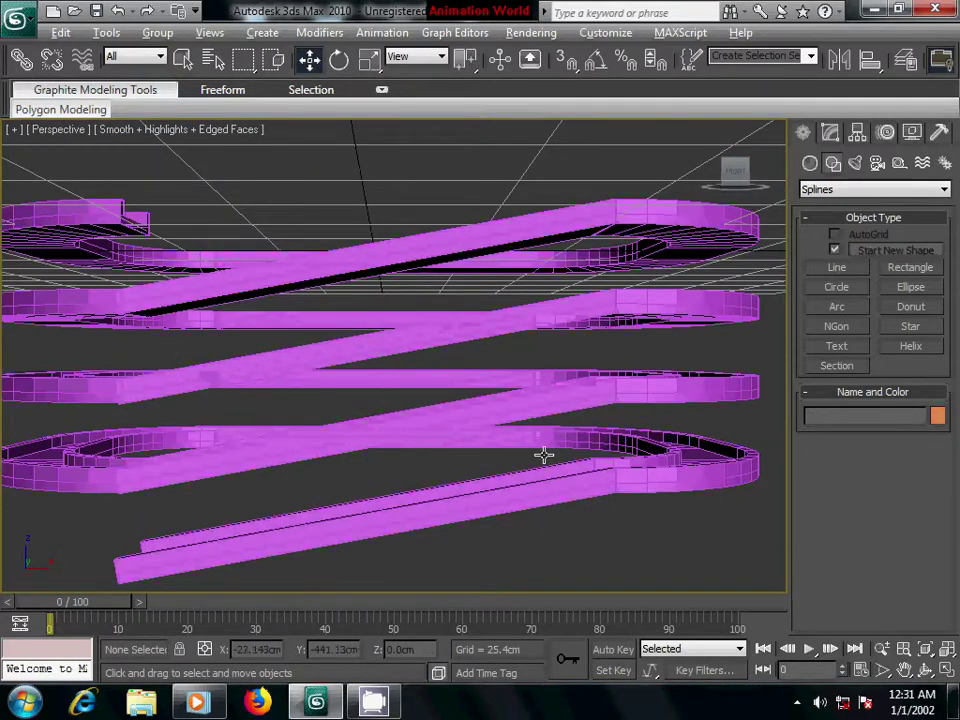
mouse_move(542, 454)
alt+middle_down()
mouse_move(487, 454)
mouse_move(489, 467)
mouse_move(465, 478)
mouse_move(281, 493)
mouse_move(317, 465)
mouse_move(330, 486)
mouse_move(419, 460)
alt+middle_up()
scroll(414, 478, down, 5)
scroll(431, 450, down, 3)
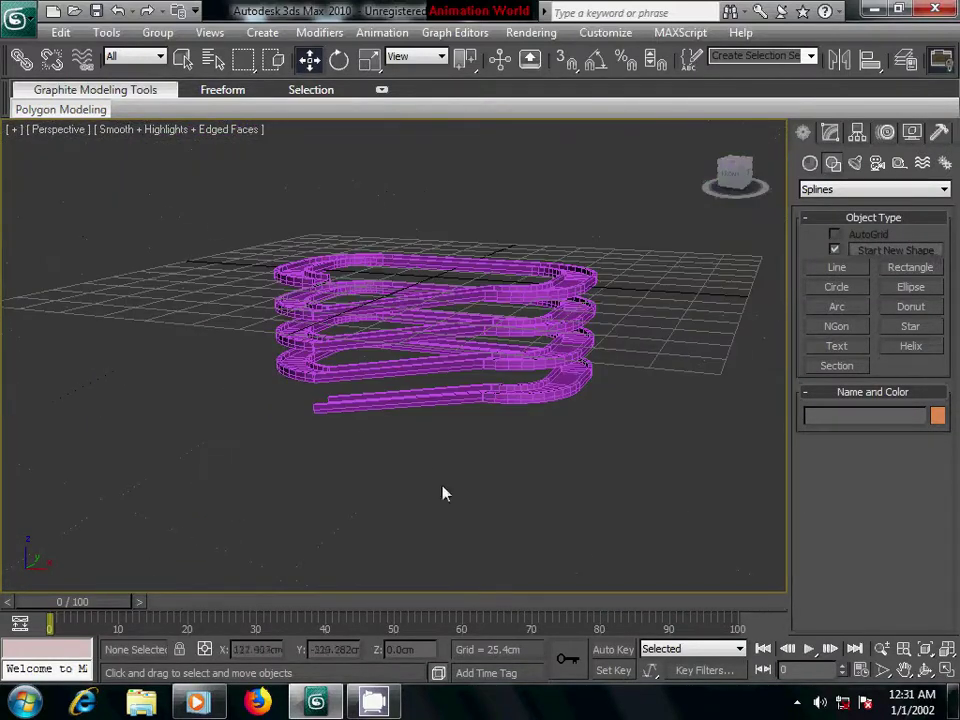
key(ctrl+a)
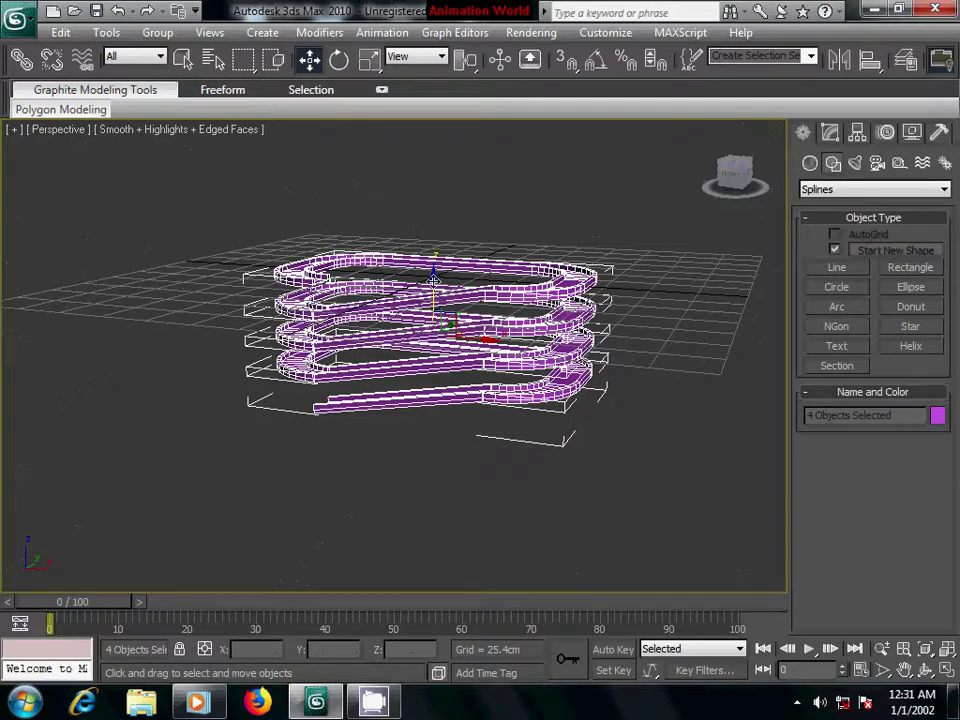
drag(432, 280, 430, 192)
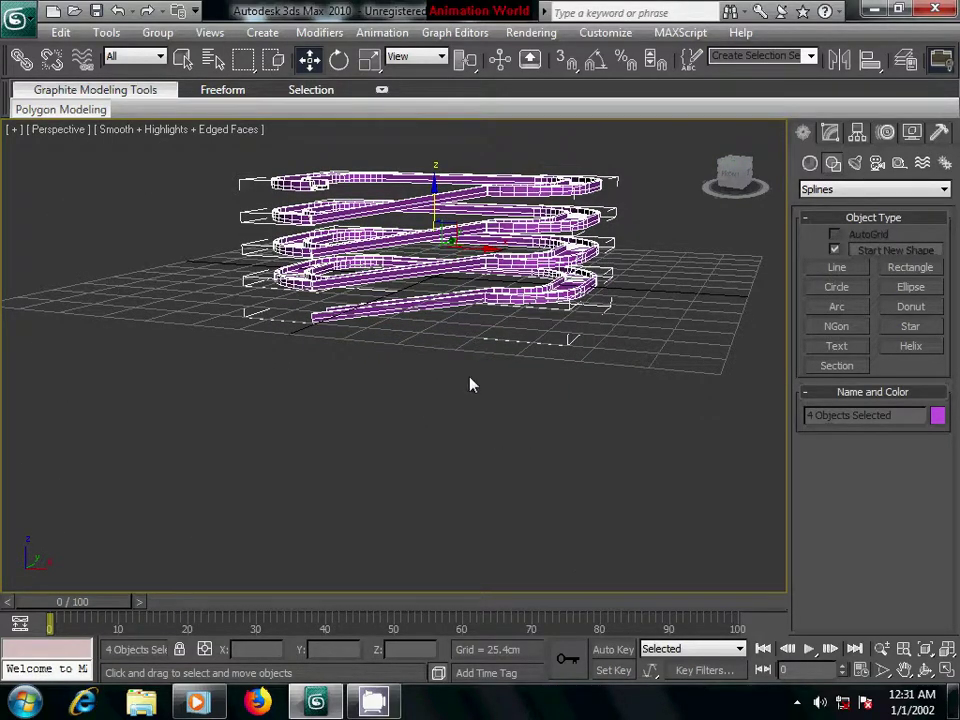
alt+middle_drag(472, 385, 529, 454)
scroll(529, 452, up, 5)
scroll(456, 407, down, 4)
scroll(463, 417, down, 1)
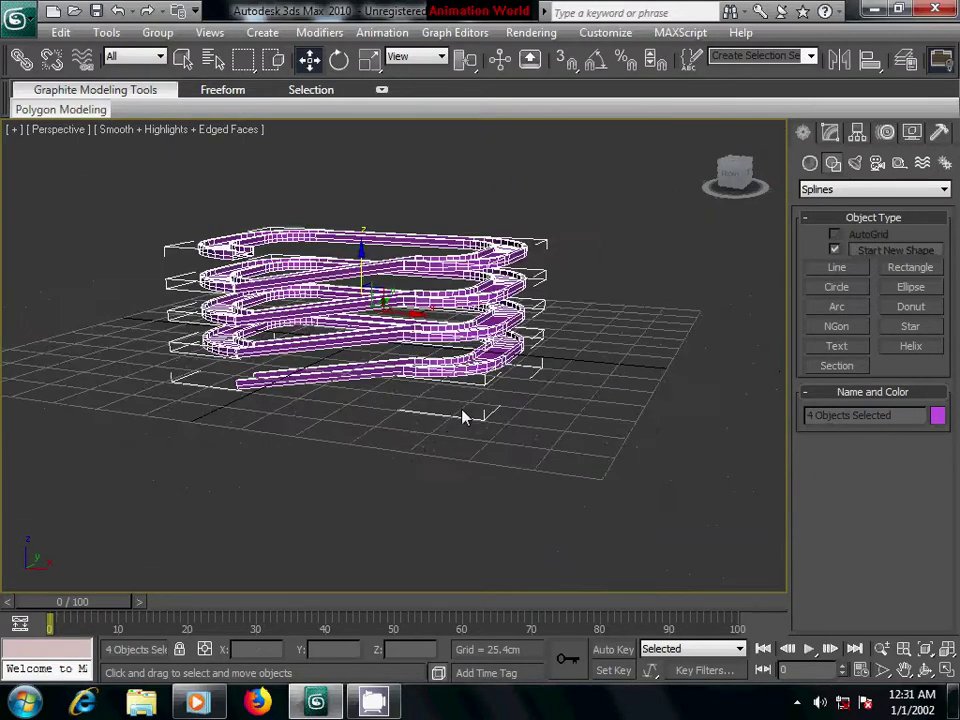
mouse_move(463, 417)
alt+middle_down()
mouse_move(392, 444)
mouse_move(421, 447)
alt+middle_up()
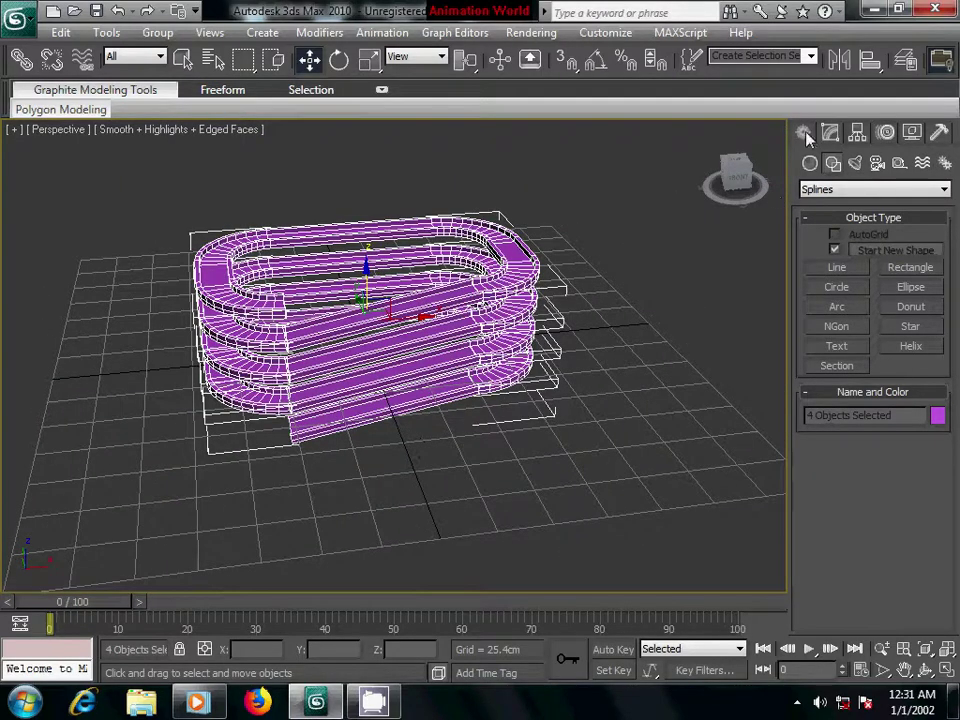
click(645, 435)
Clone the top track ring sideways along X to X 194.846cm.
mouse_move(560, 462)
alt+middle_down()
mouse_move(339, 495)
mouse_move(390, 495)
alt+middle_up()
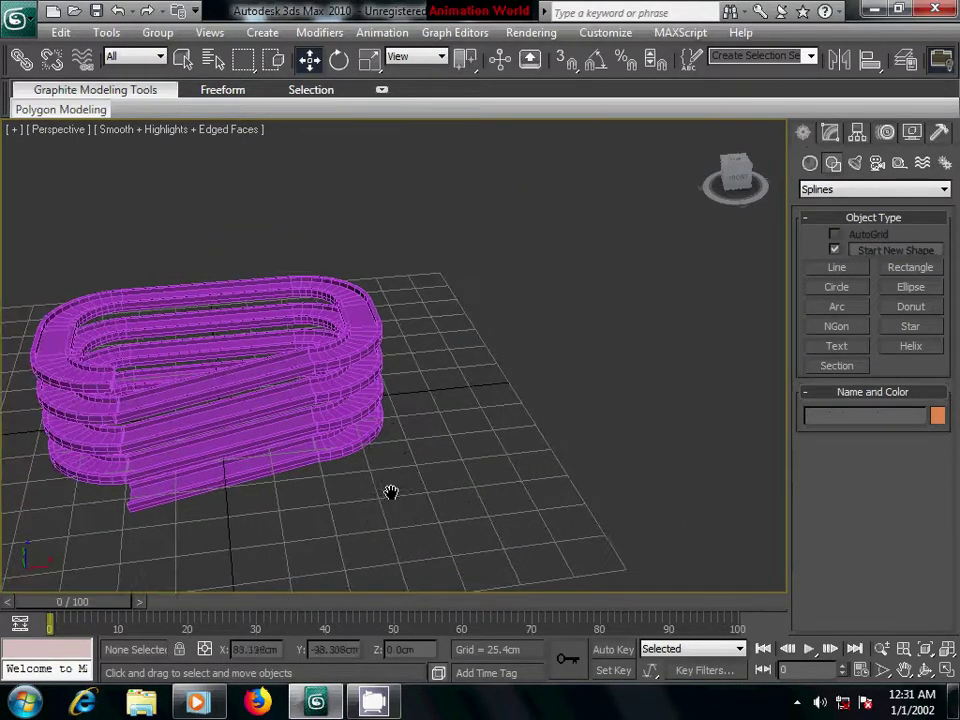
click(339, 355)
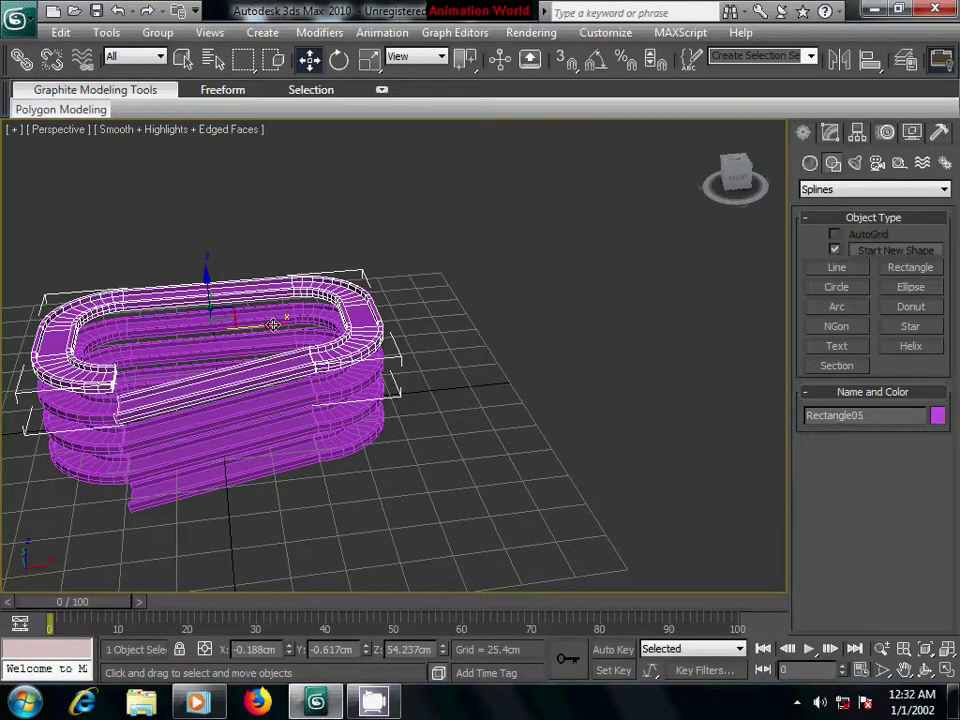
mouse_move(273, 324)
shift+mouse_down()
mouse_move(596, 323)
mouse_move(598, 335)
shift+mouse_up()
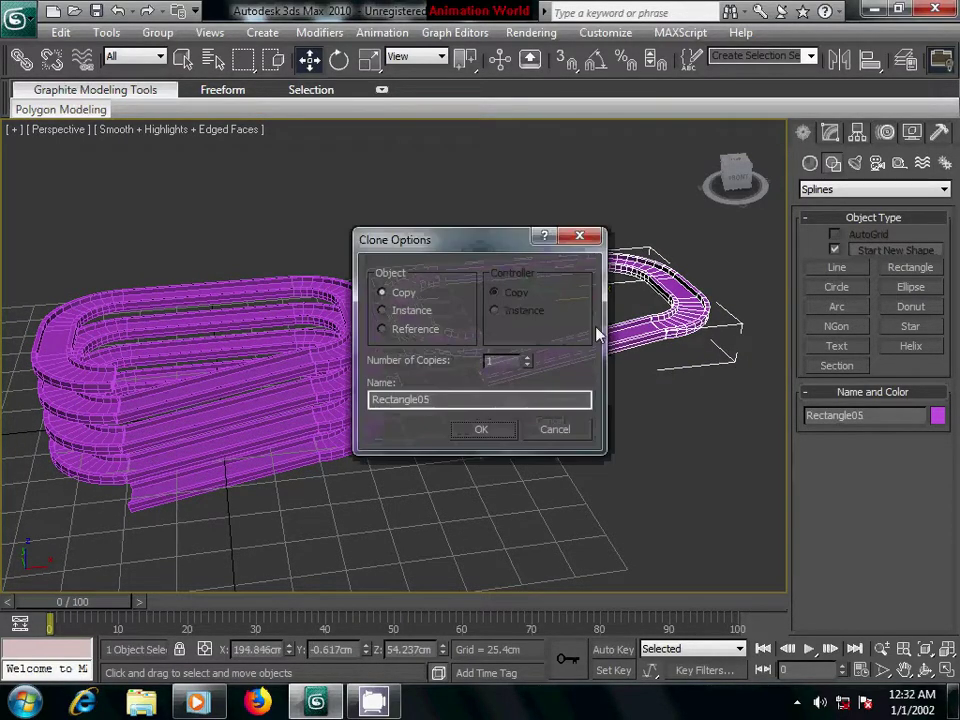
click(481, 429)
Clone the copied ring downward along Z to make a second level beneath it.
mouse_move(651, 407)
middle_down()
mouse_move(508, 431)
mouse_move(565, 437)
middle_up()
scroll(490, 433, up, 3)
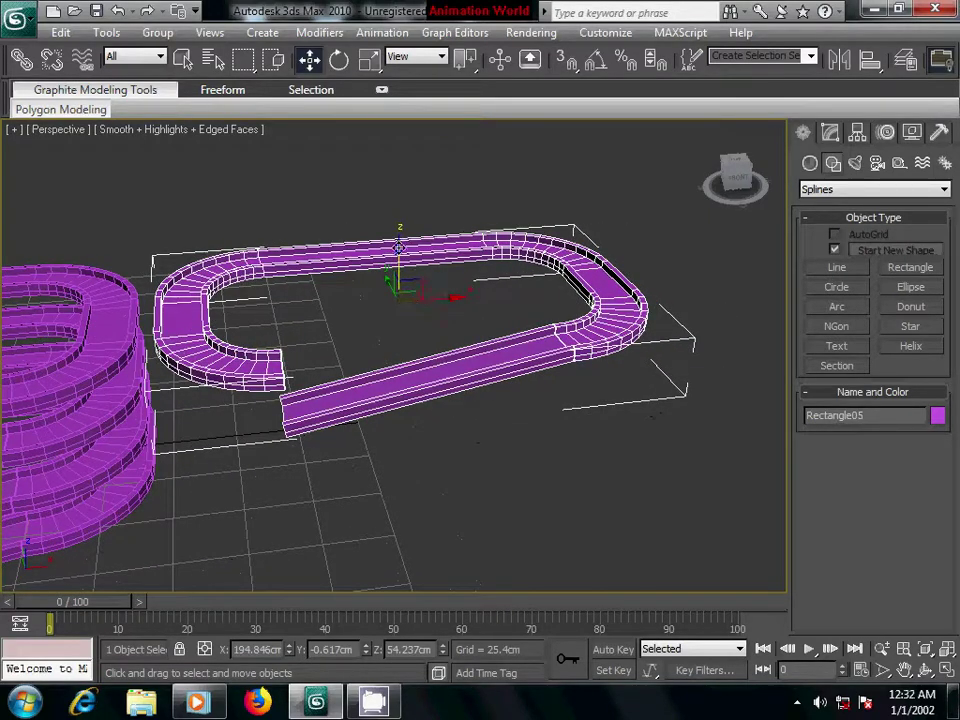
mouse_move(398, 248)
shift+mouse_down()
mouse_move(410, 318)
mouse_move(419, 286)
shift+mouse_up()
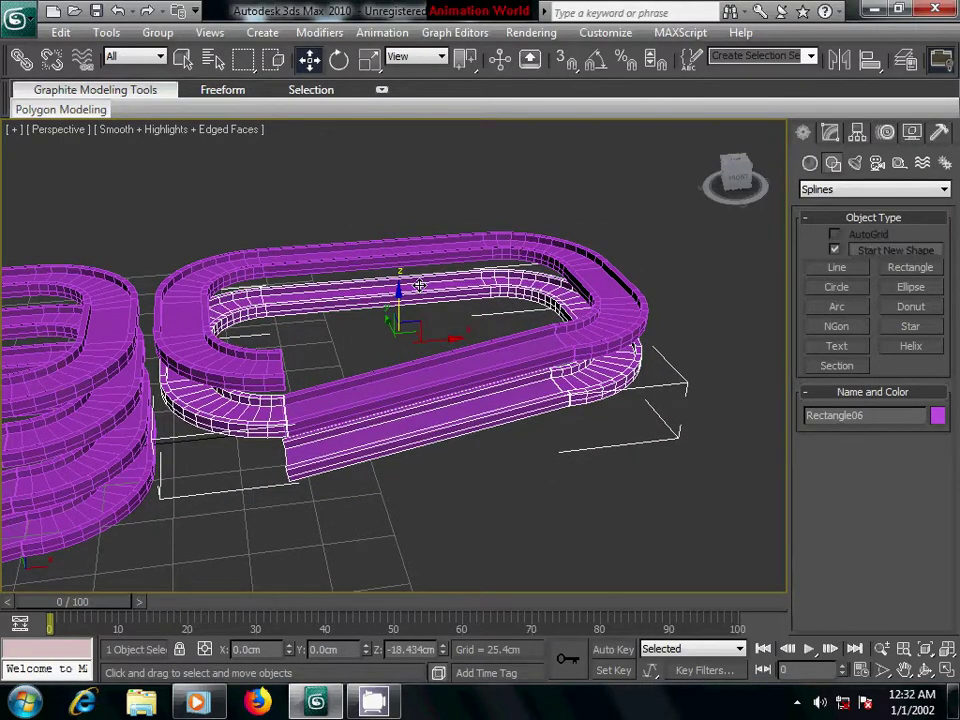
click(480, 430)
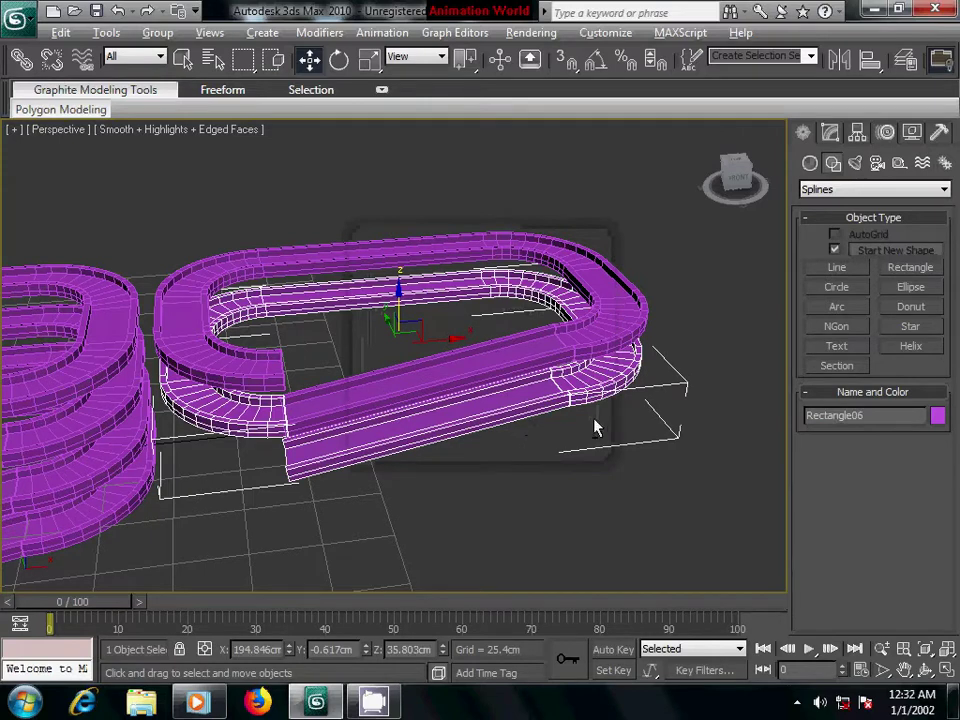
mouse_move(594, 428)
alt+middle_down()
mouse_move(521, 422)
mouse_move(566, 426)
mouse_move(549, 424)
mouse_move(525, 398)
alt+middle_up()
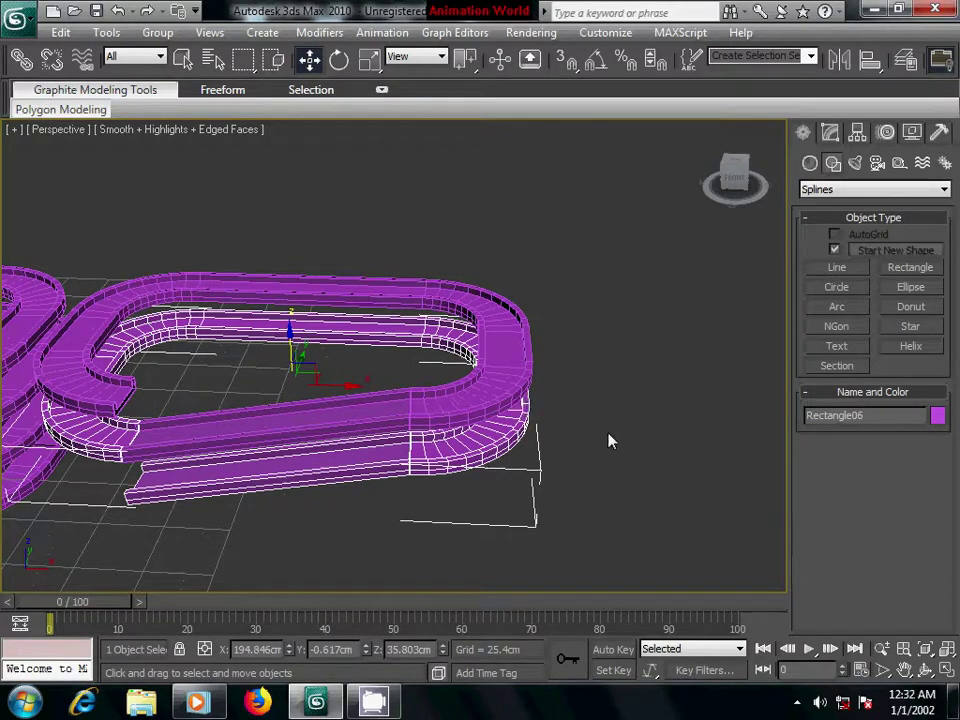
In Vertex mode, marquee-select Rectangle06's right-curve and near-end vertices.
click(829, 136)
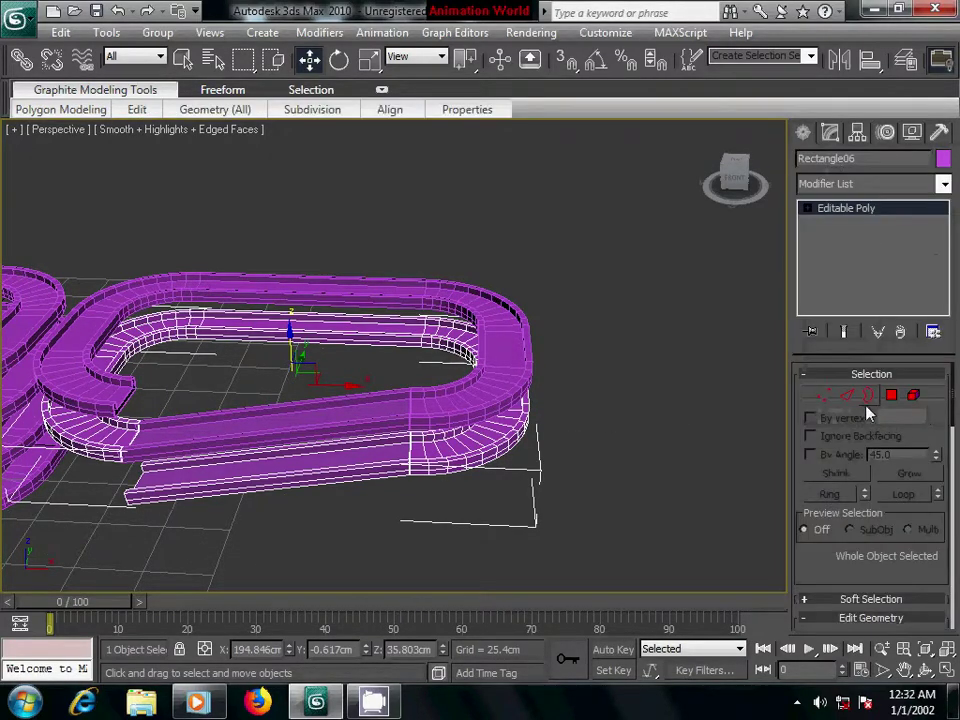
click(832, 396)
middle_drag(386, 467, 433, 420)
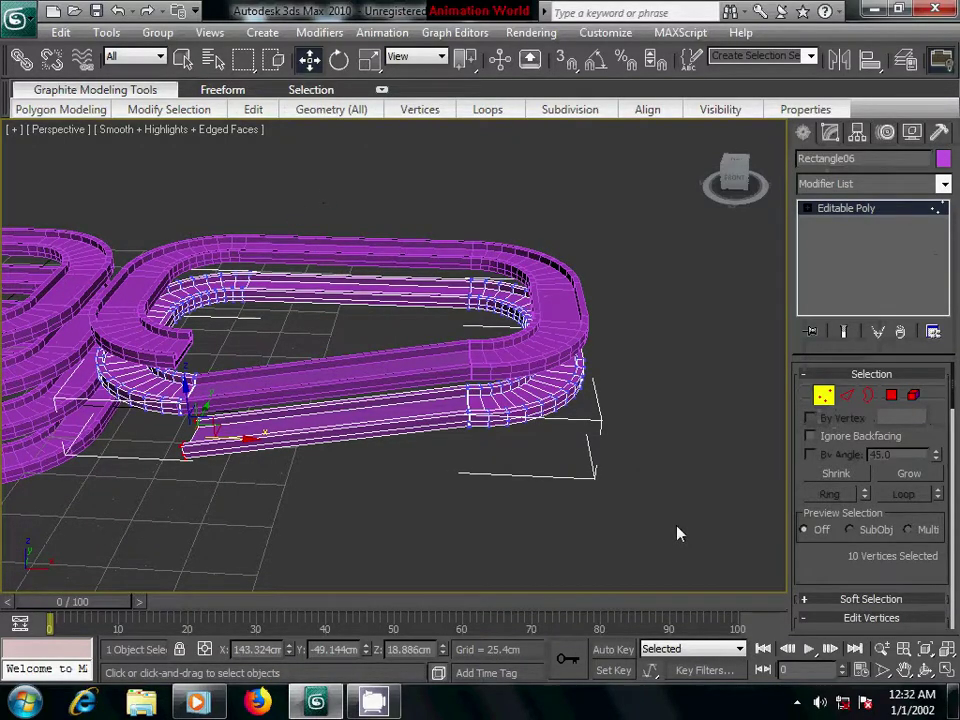
drag(600, 265, 460, 430)
alt+middle_drag(293, 511, 311, 499)
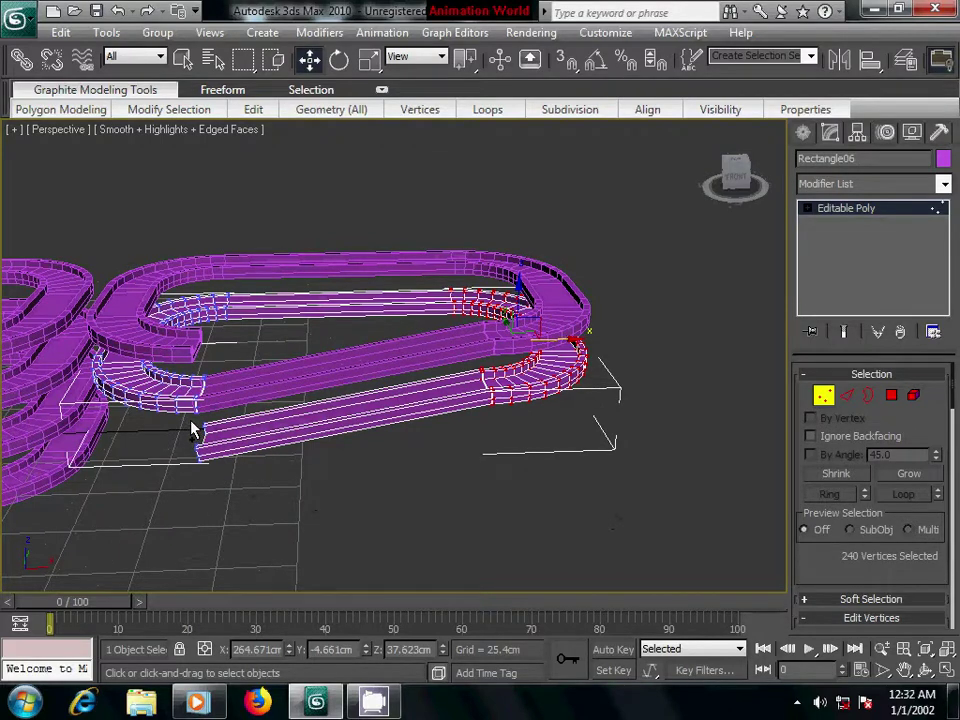
ctrl+drag(195, 430, 257, 471)
middle_drag(405, 463, 412, 463)
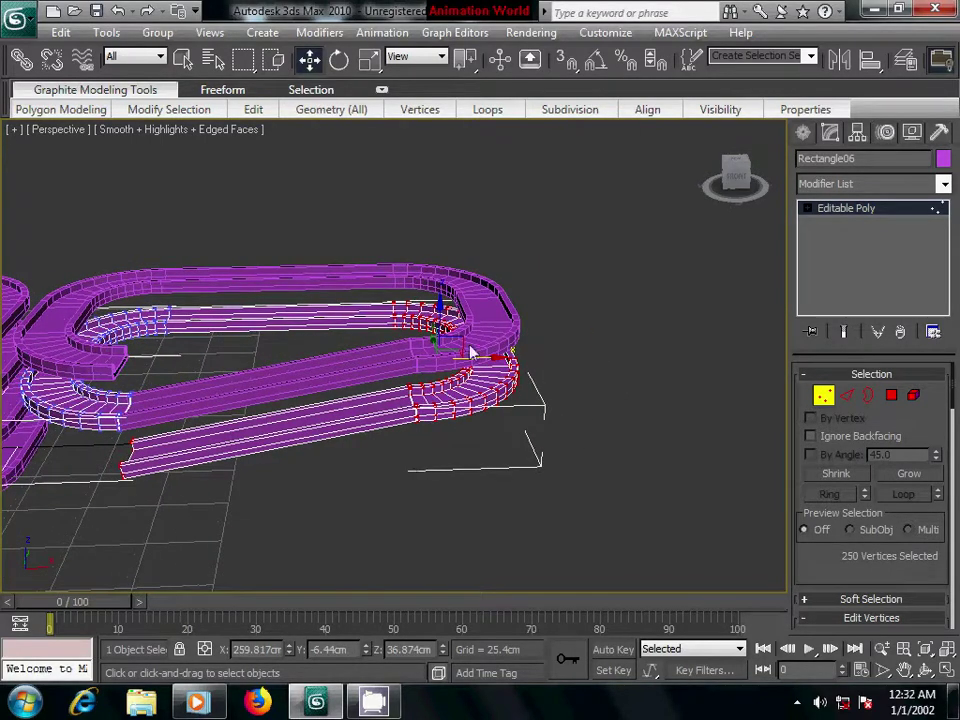
Lower the selected 250 vertices about 25 cm along Z, then deselect.
drag(441, 302, 434, 370)
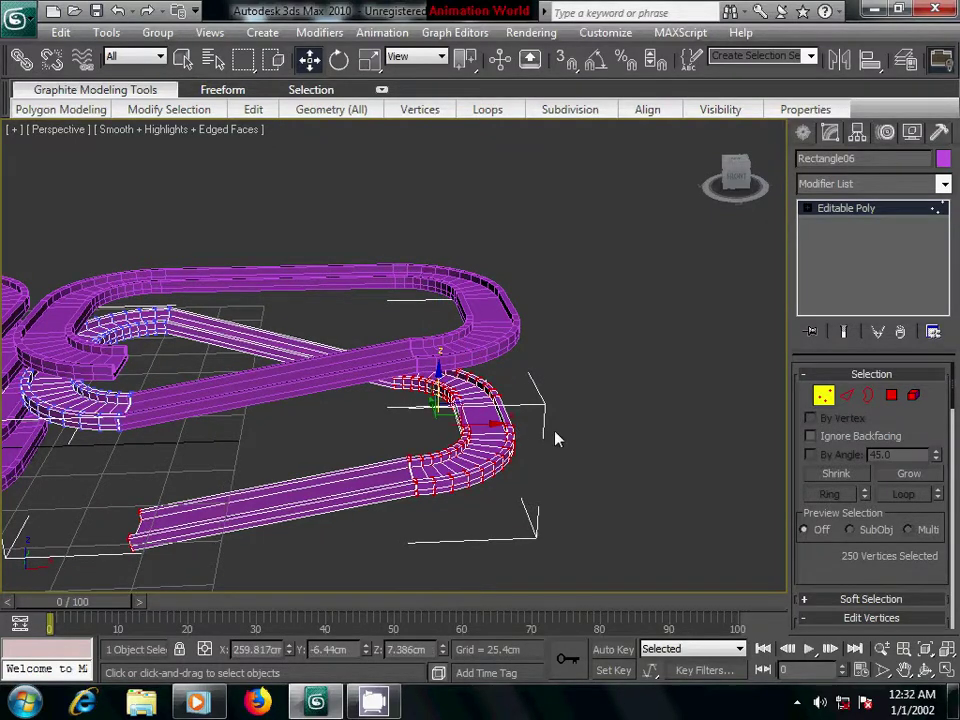
mouse_move(555, 440)
alt+middle_down()
mouse_move(446, 400)
mouse_move(443, 415)
alt+middle_up()
mouse_move(531, 477)
alt+middle_down()
mouse_move(474, 444)
mouse_move(523, 454)
mouse_move(491, 437)
alt+middle_up()
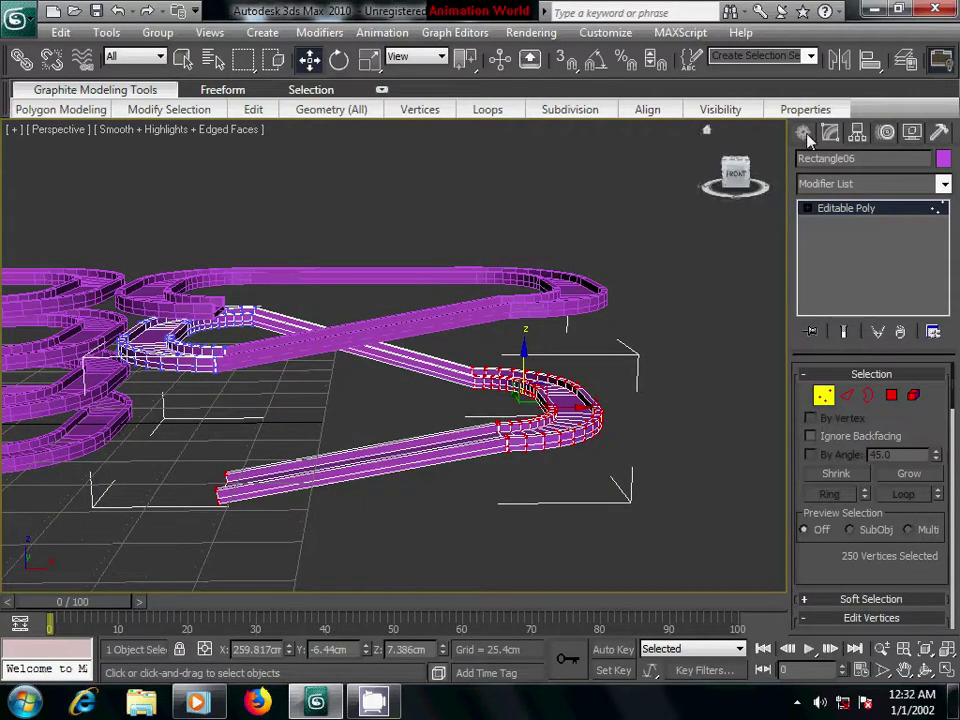
click(803, 133)
click(457, 506)
middle_drag(457, 506, 458, 466)
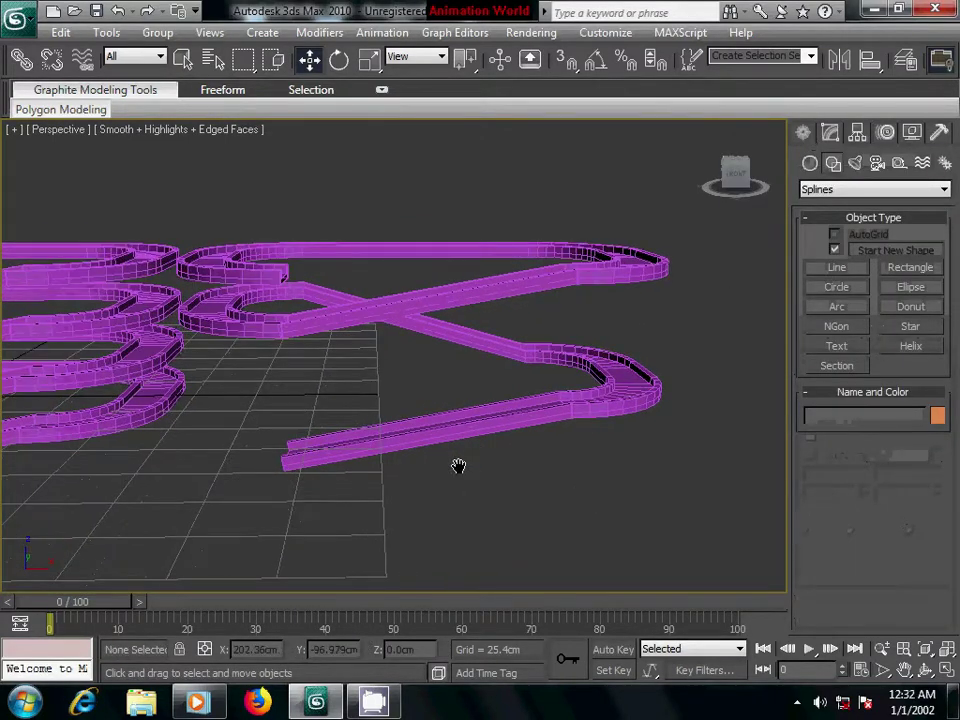
Select the two right-hand track pieces and Shift-drag a copy of them lower on Z.
mouse_move(491, 403)
middle_down()
mouse_move(504, 471)
mouse_move(500, 425)
middle_up()
scroll(456, 388, down, 2)
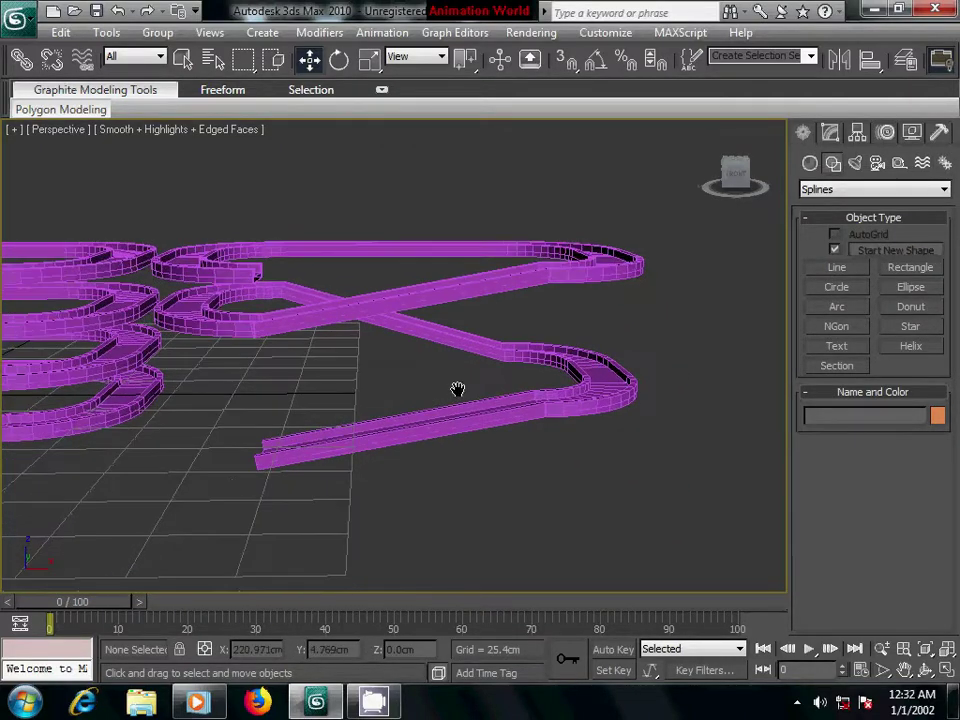
scroll(490, 370, down, 2)
drag(606, 283, 343, 456)
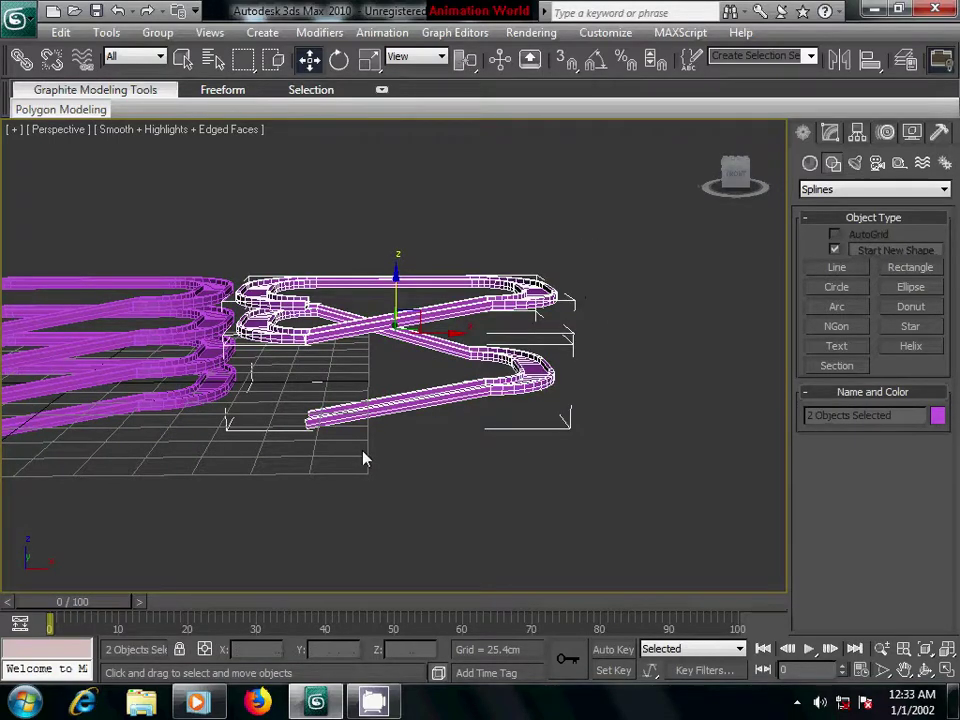
mouse_move(397, 273)
shift+mouse_down()
mouse_move(397, 377)
mouse_move(408, 388)
shift+mouse_up()
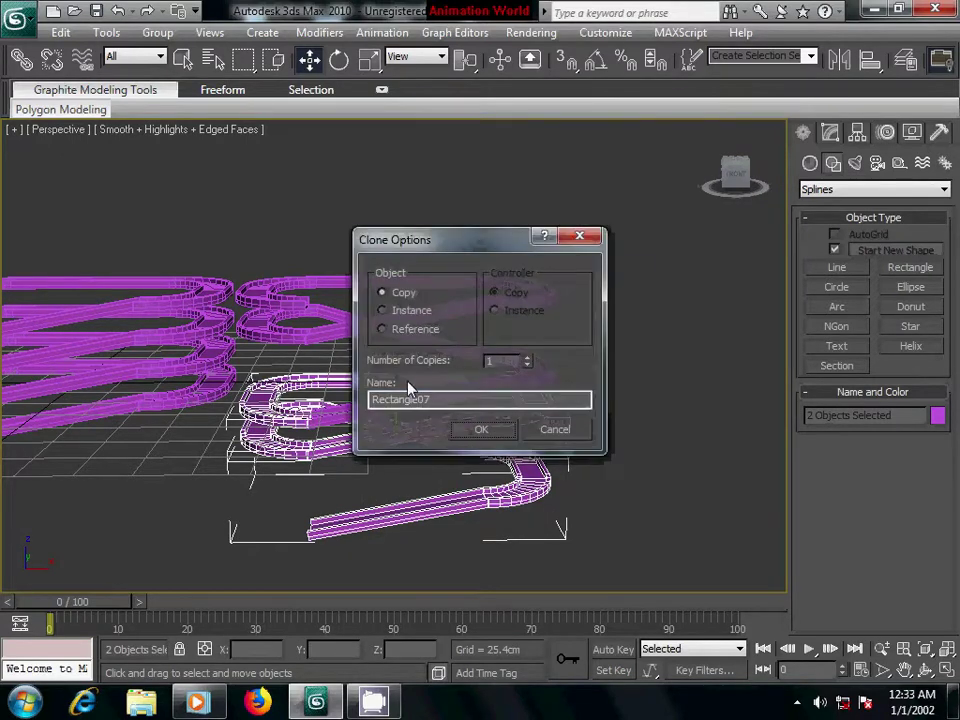
click(476, 432)
click(658, 407)
mouse_move(658, 407)
alt+middle_down()
mouse_move(589, 424)
mouse_move(439, 407)
mouse_move(474, 426)
mouse_move(536, 426)
mouse_move(636, 405)
mouse_move(611, 435)
mouse_move(632, 435)
mouse_move(613, 431)
alt+middle_up()
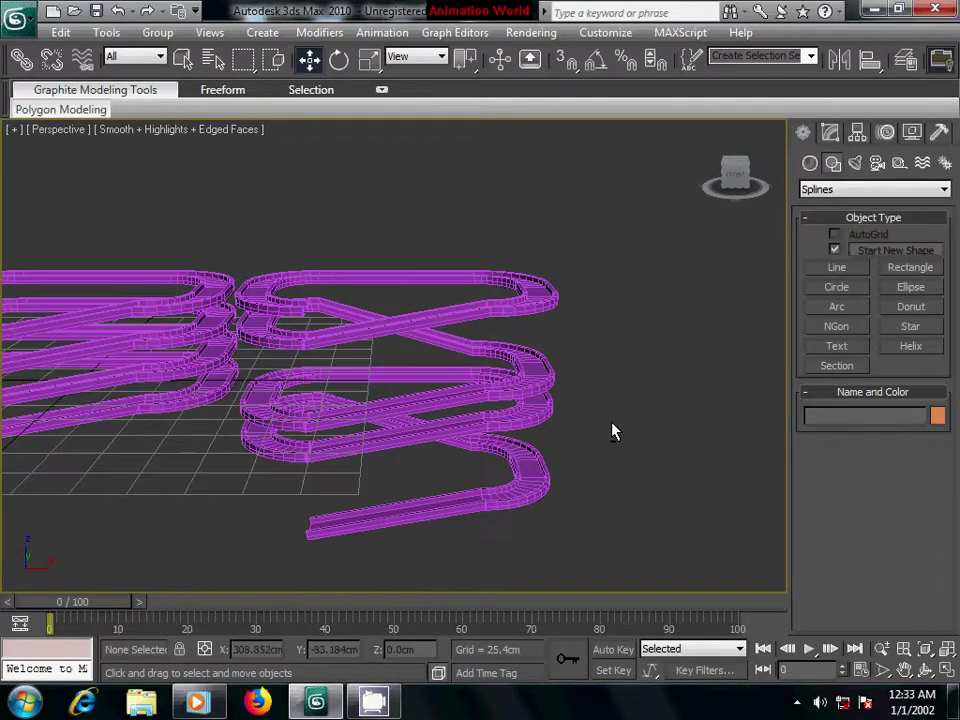
Undo the lowered copy, keep the two right-hand pieces selected, and show their Modify panel.
key(ctrl+z)
key(shift+z)
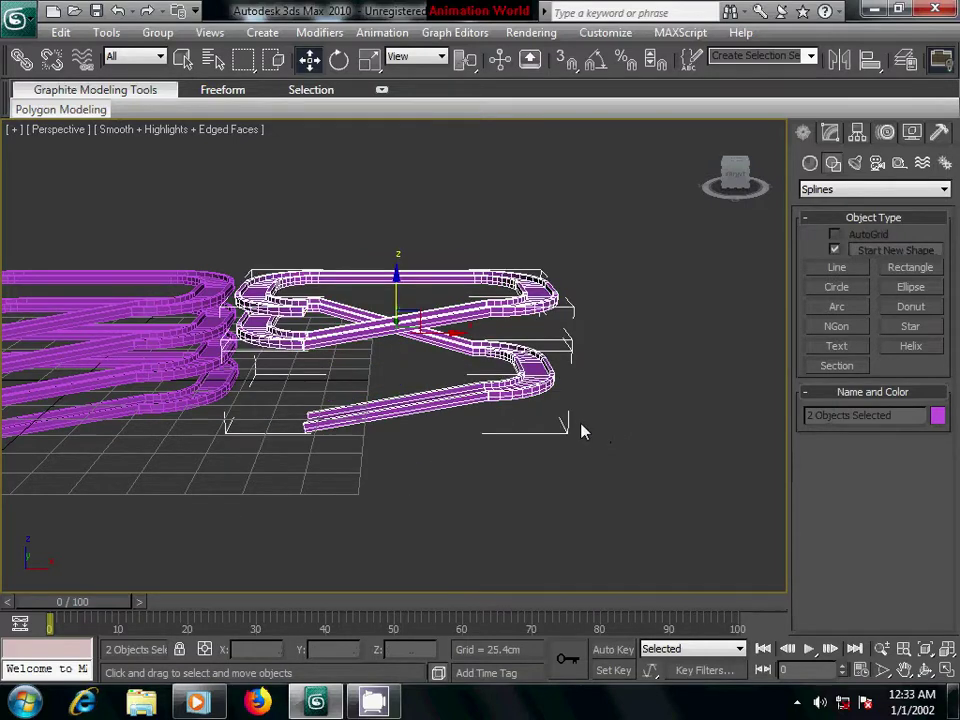
key(shift+z)
click(830, 134)
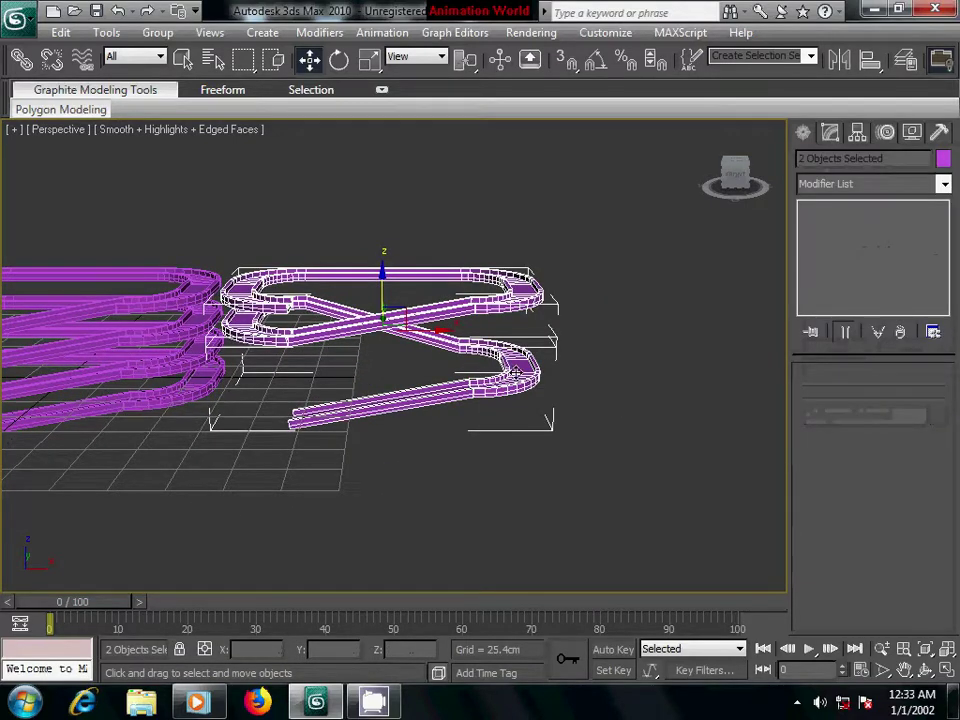
In Front view, raise the far-end vertices of the V-shaped ramp piece.
key(ctrl+z)
click(823, 395)
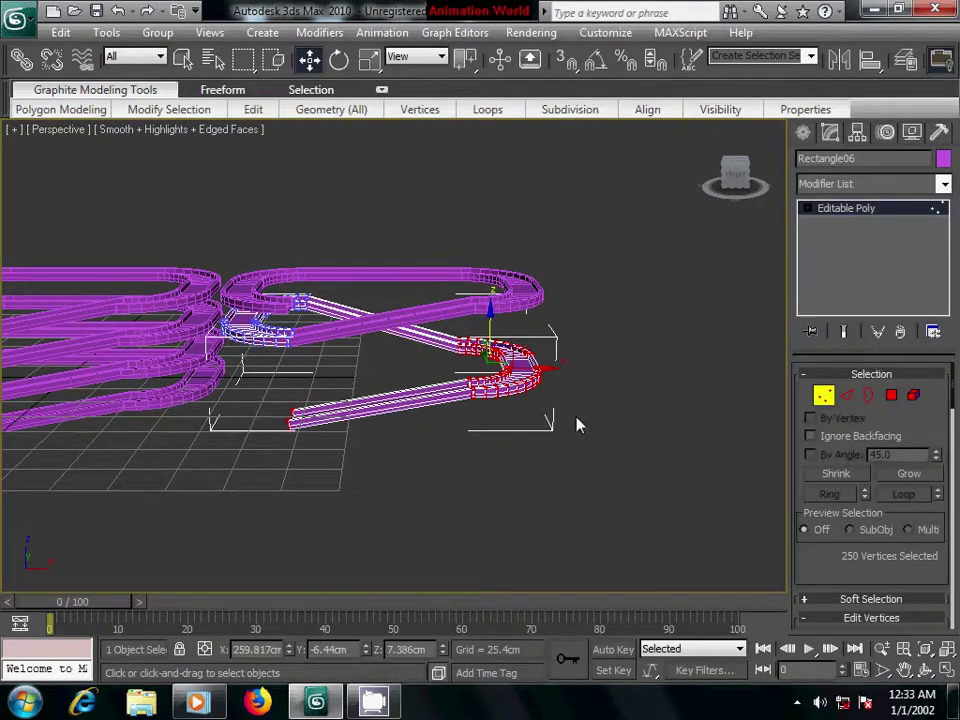
key(f)
scroll(576, 402, up, 2)
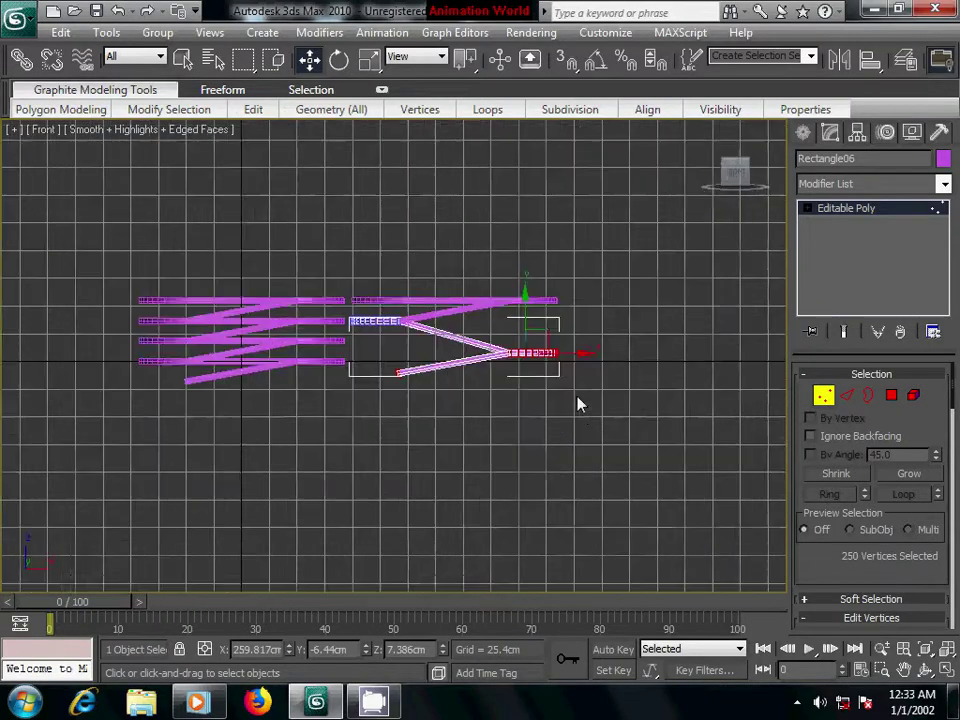
scroll(578, 404, up, 3)
middle_drag(696, 334, 553, 398)
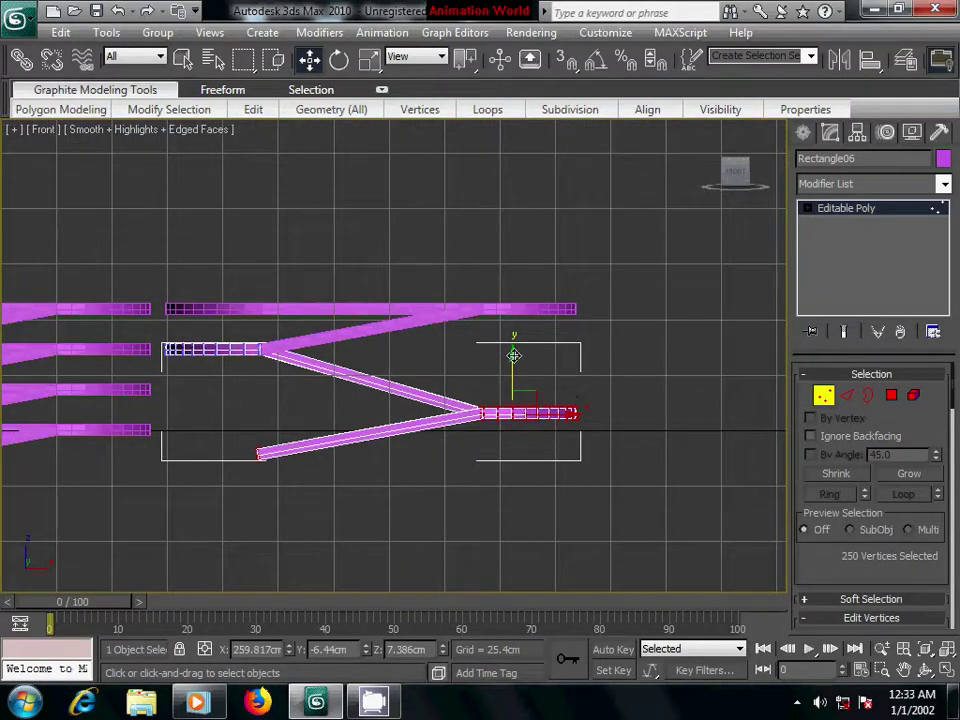
drag(515, 358, 520, 332)
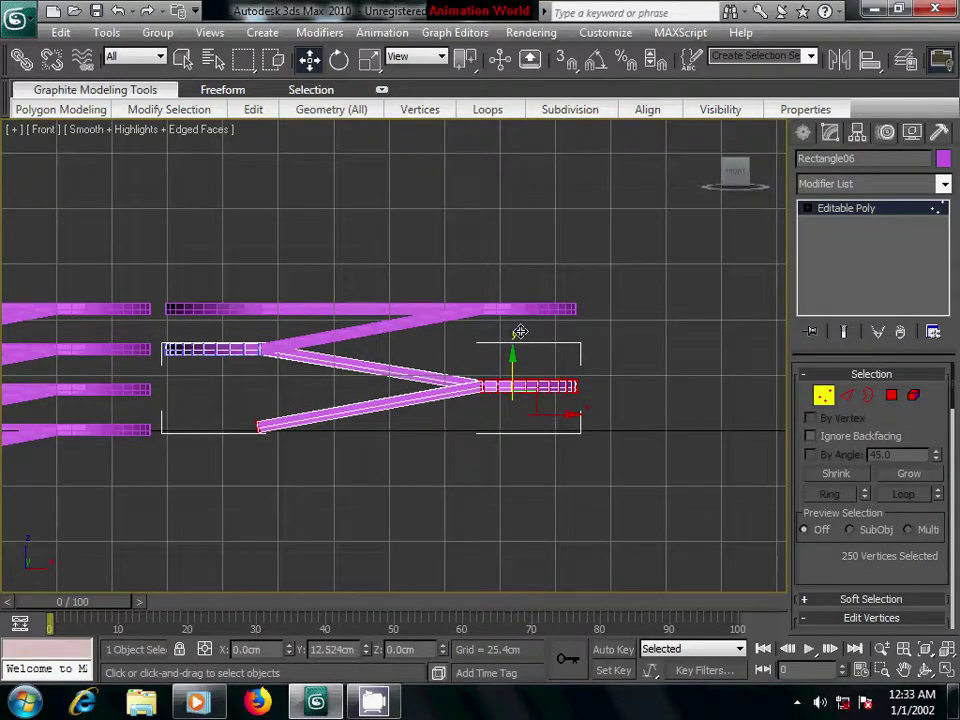
click(492, 489)
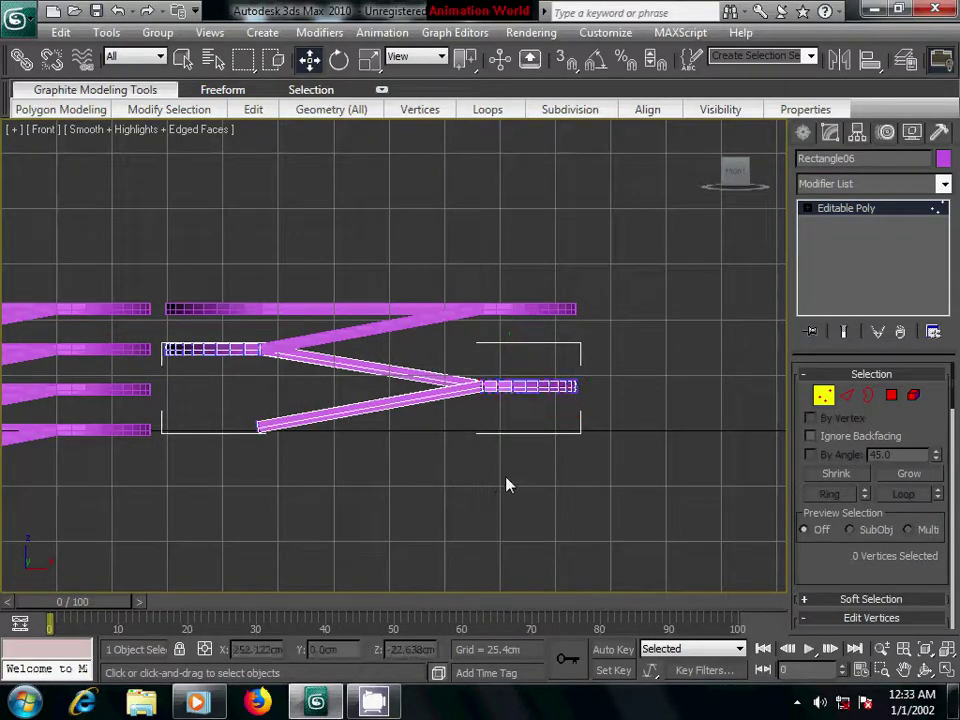
Lift the ramp's right-end and lower-tail vertices about 3.9cm, then select both ramp pieces.
click(809, 136)
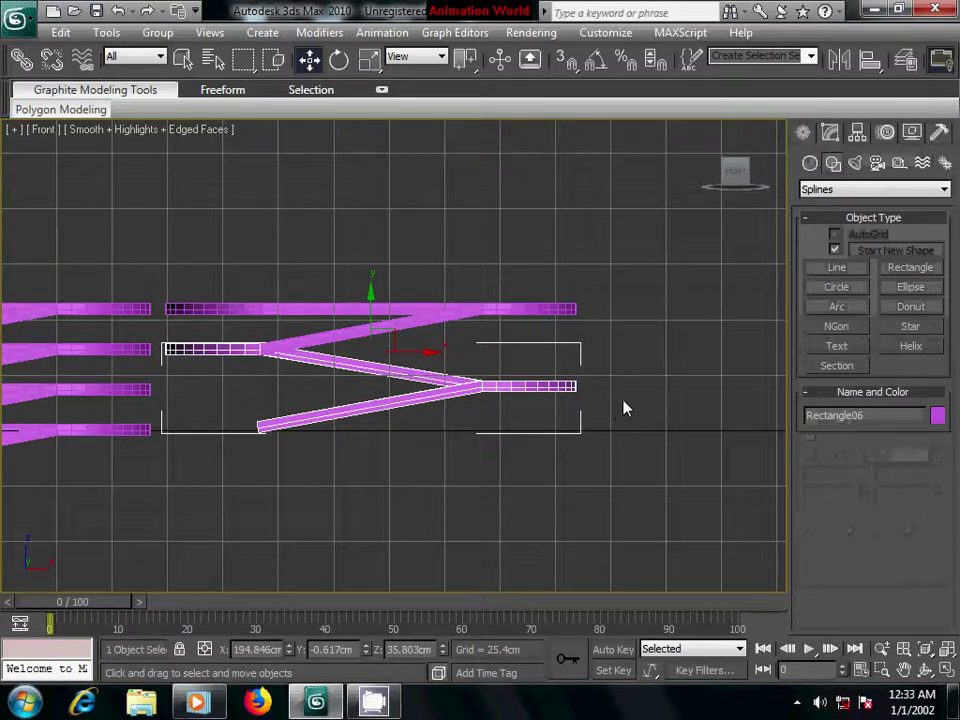
click(830, 133)
click(823, 395)
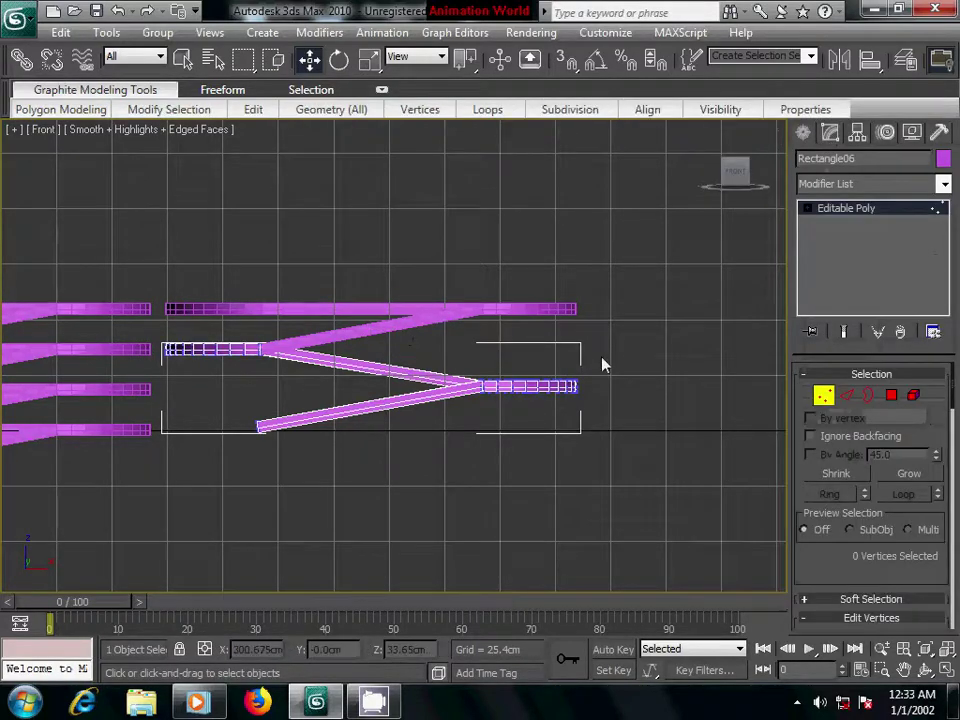
drag(445, 432, 598, 370)
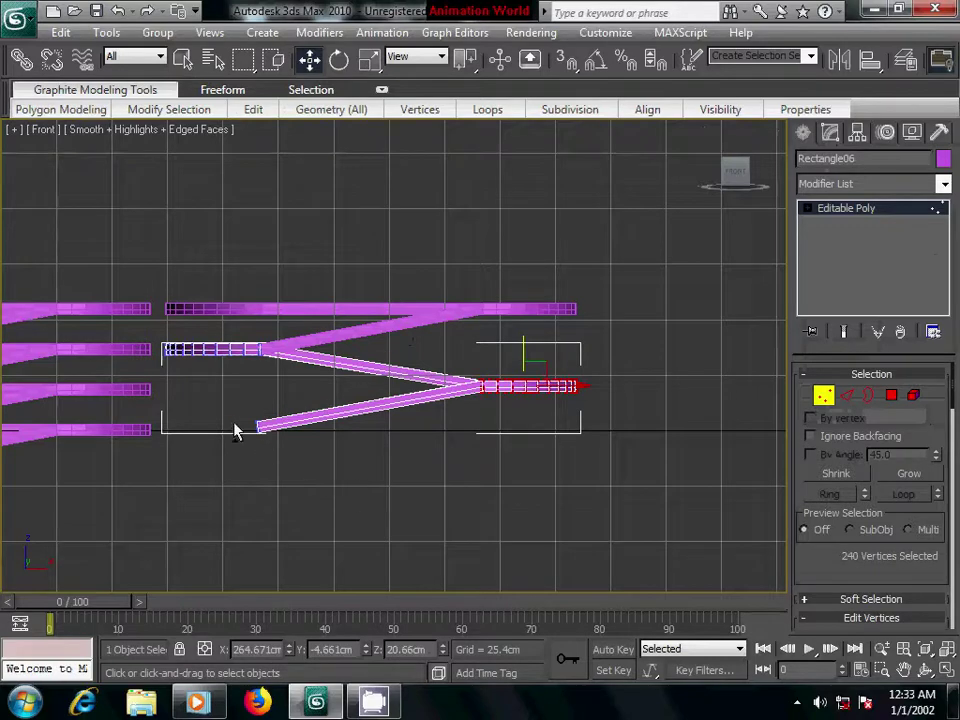
ctrl+drag(235, 430, 305, 428)
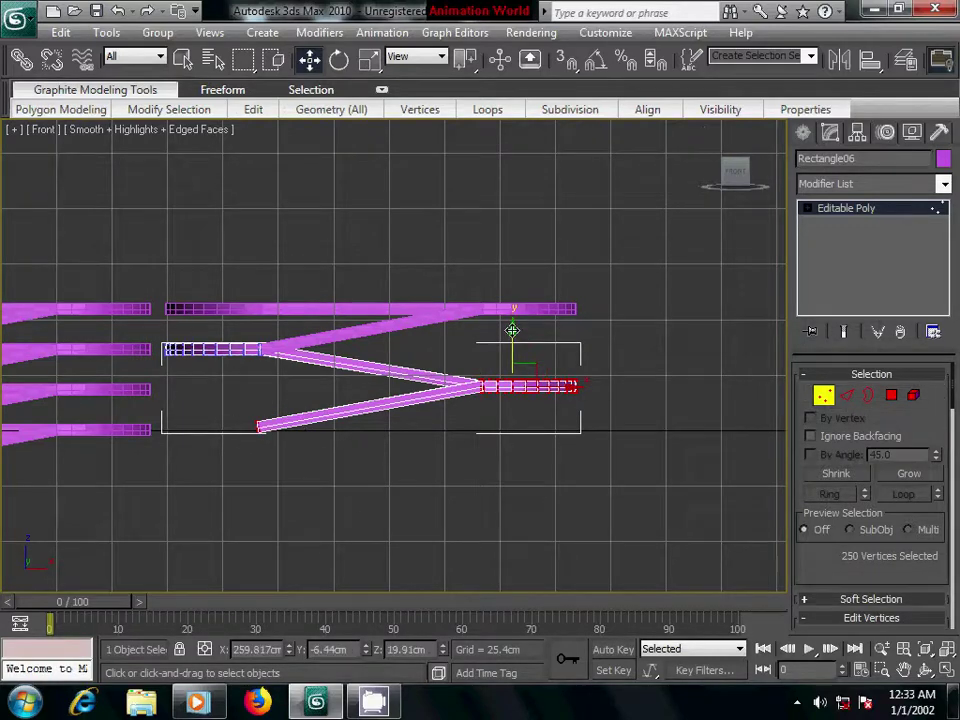
drag(512, 330, 512, 322)
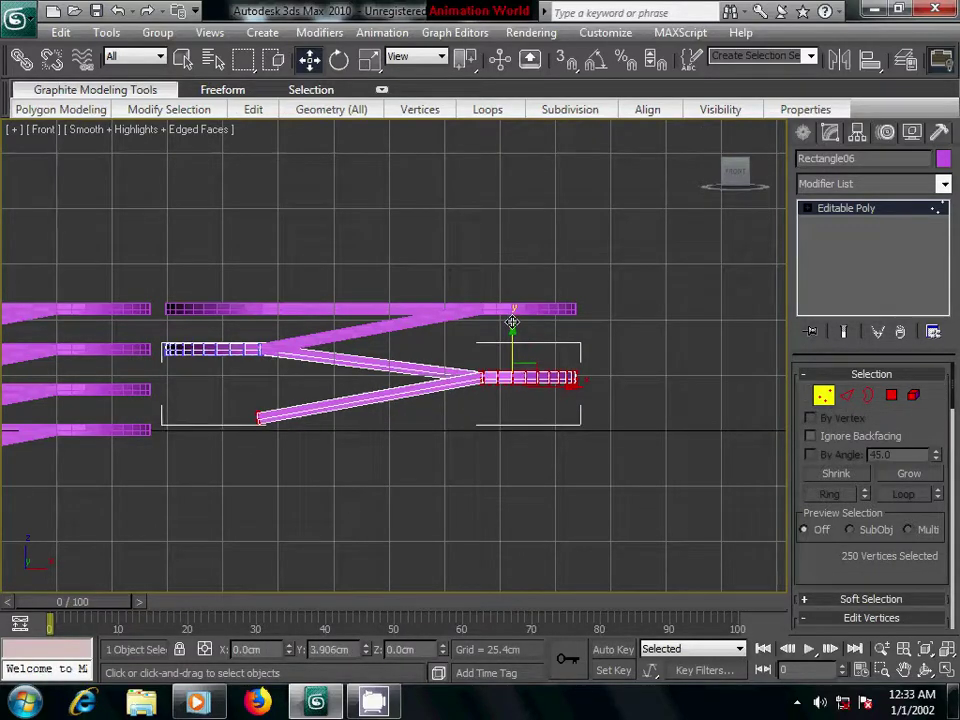
click(613, 349)
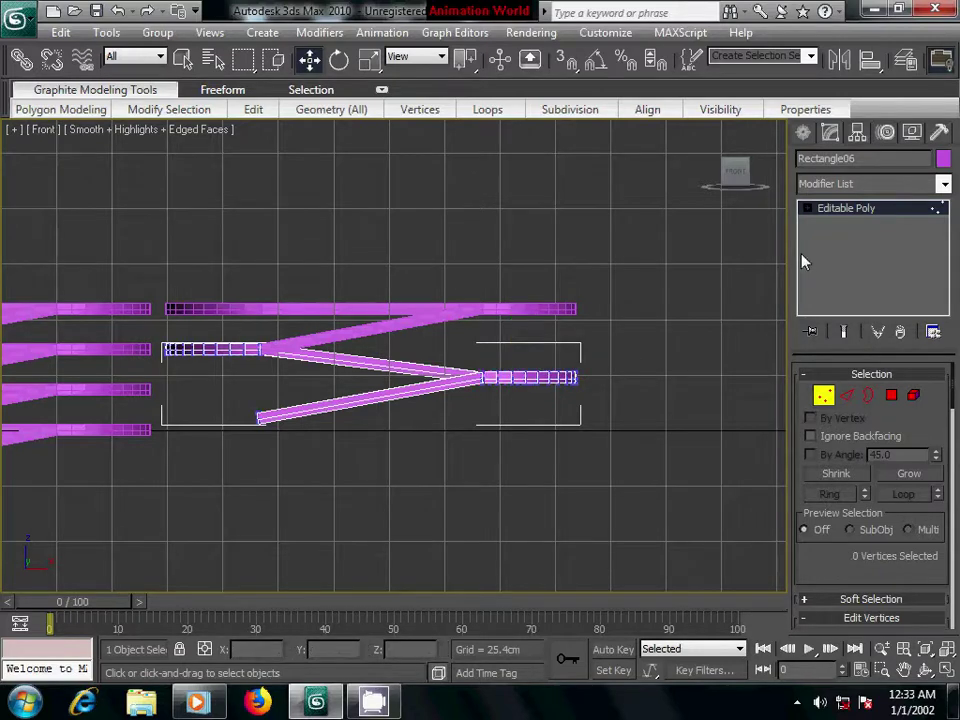
click(846, 208)
click(803, 132)
drag(650, 331, 339, 441)
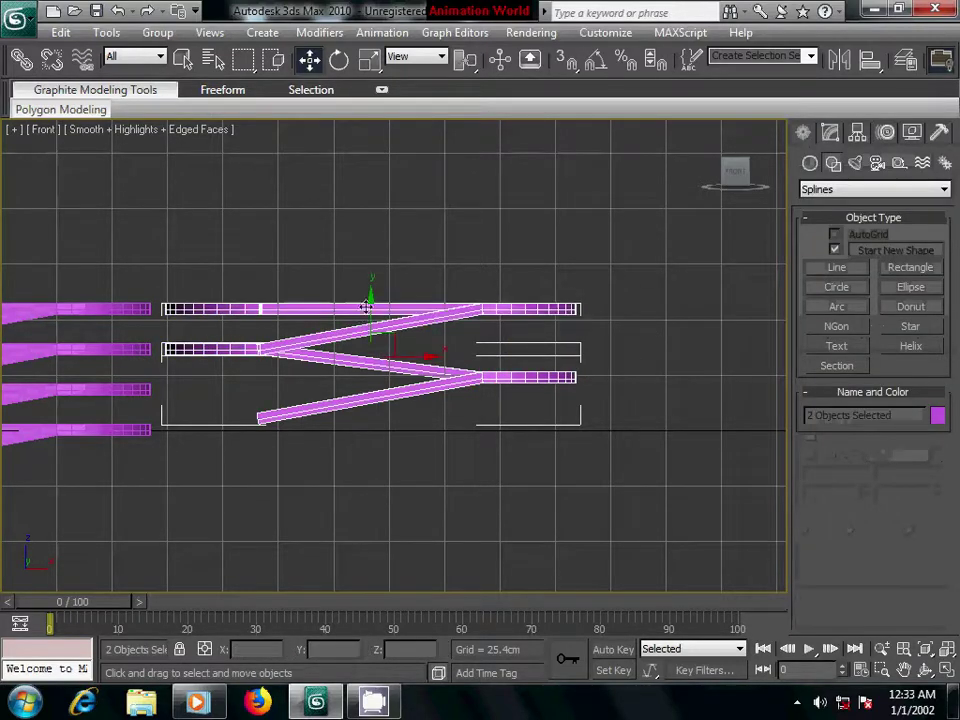
Cancel the unwanted copy and Shift-drag two copies of the V-shaped ramp below it.
drag(375, 350, 374, 420)
click(553, 430)
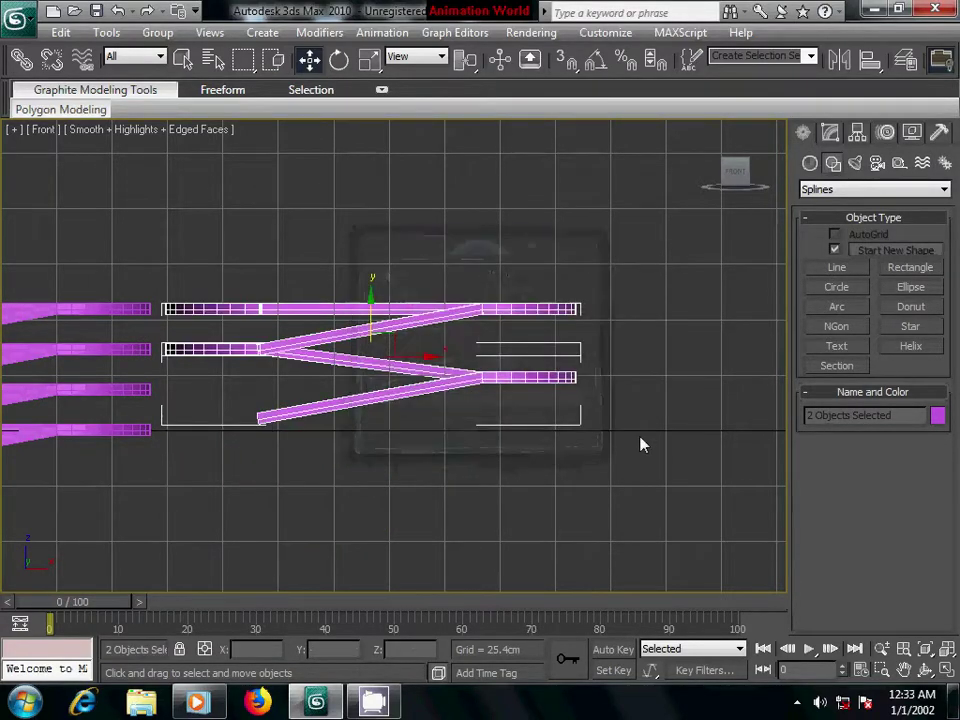
click(457, 382)
drag(370, 298, 373, 367)
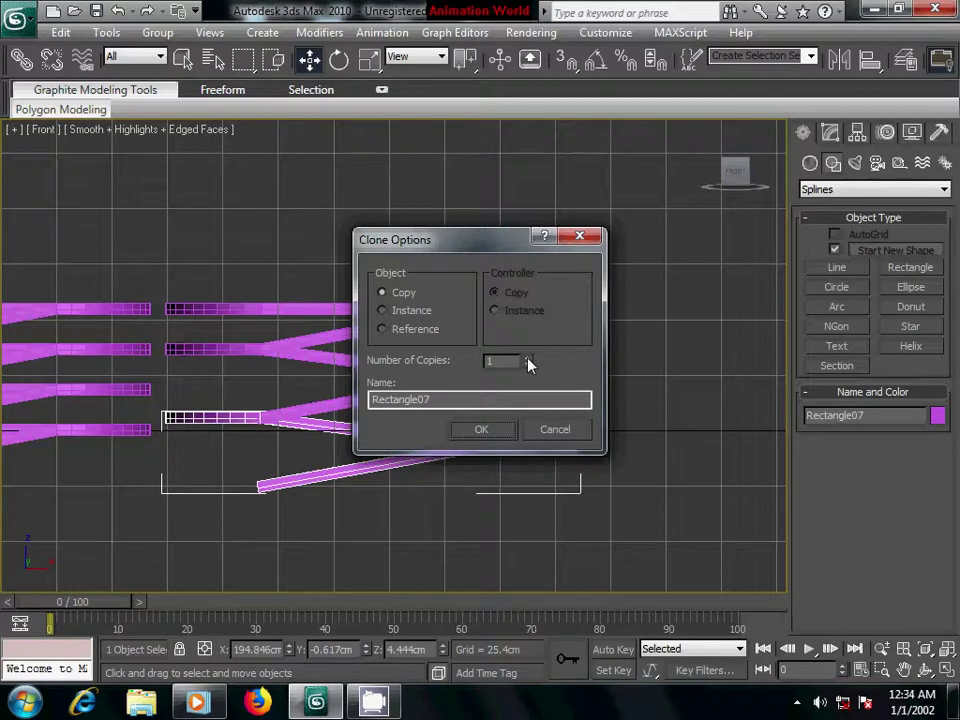
click(484, 431)
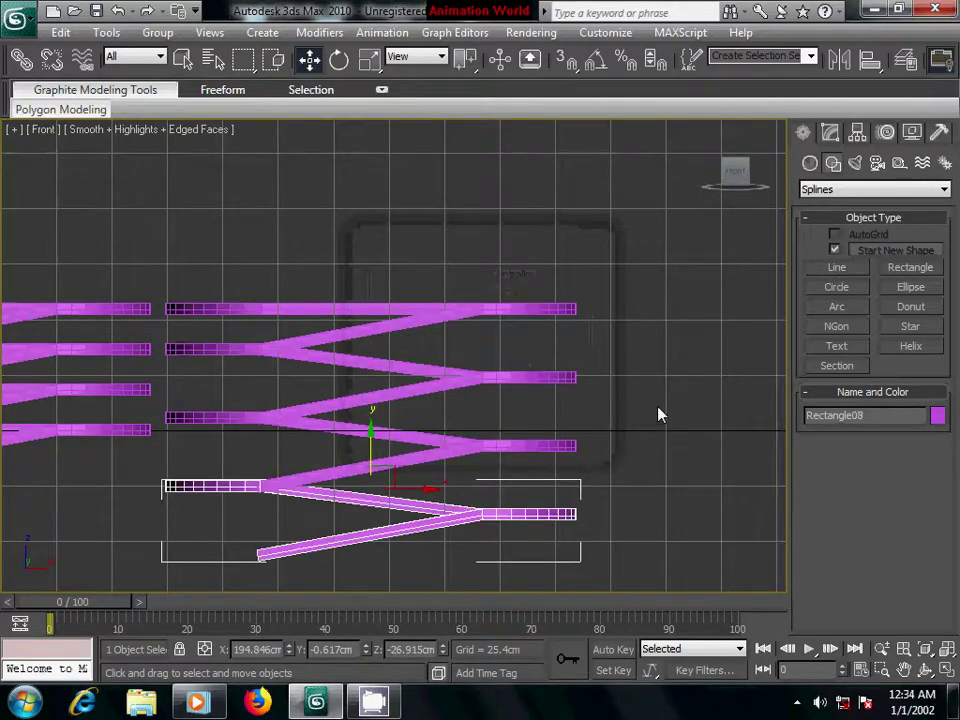
In Perspective, raise the four stacked right-hand tracks on Z, then select both stacks.
key(p)
mouse_move(658, 413)
alt+middle_down()
mouse_move(574, 503)
mouse_move(628, 390)
alt+middle_up()
scroll(628, 390, down, 3)
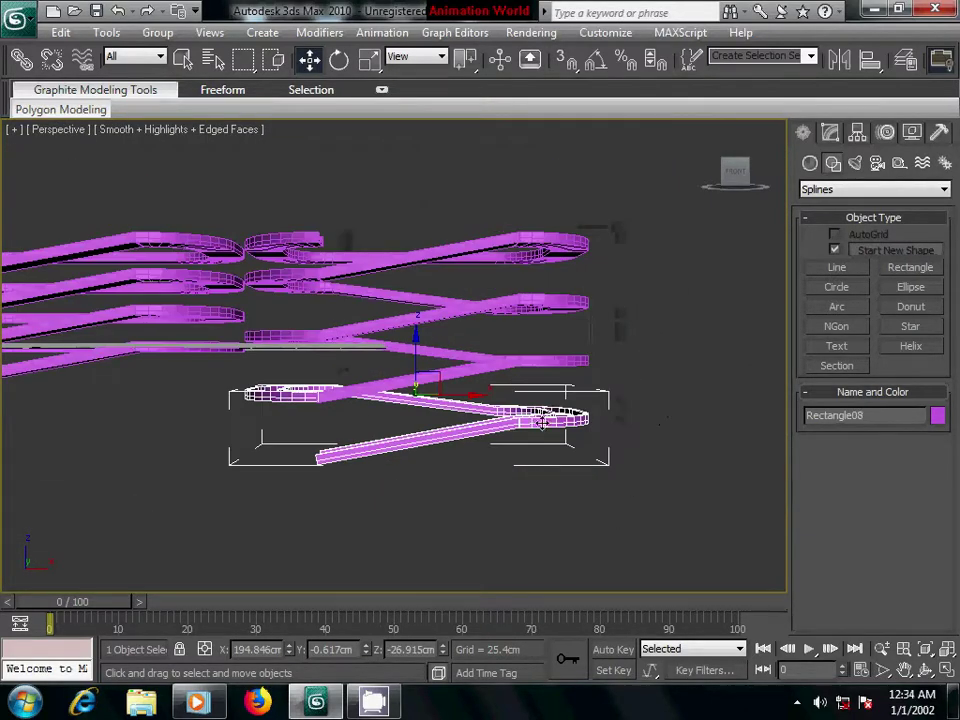
mouse_move(540, 423)
alt+middle_down()
mouse_move(553, 443)
mouse_move(604, 422)
mouse_move(519, 450)
alt+middle_up()
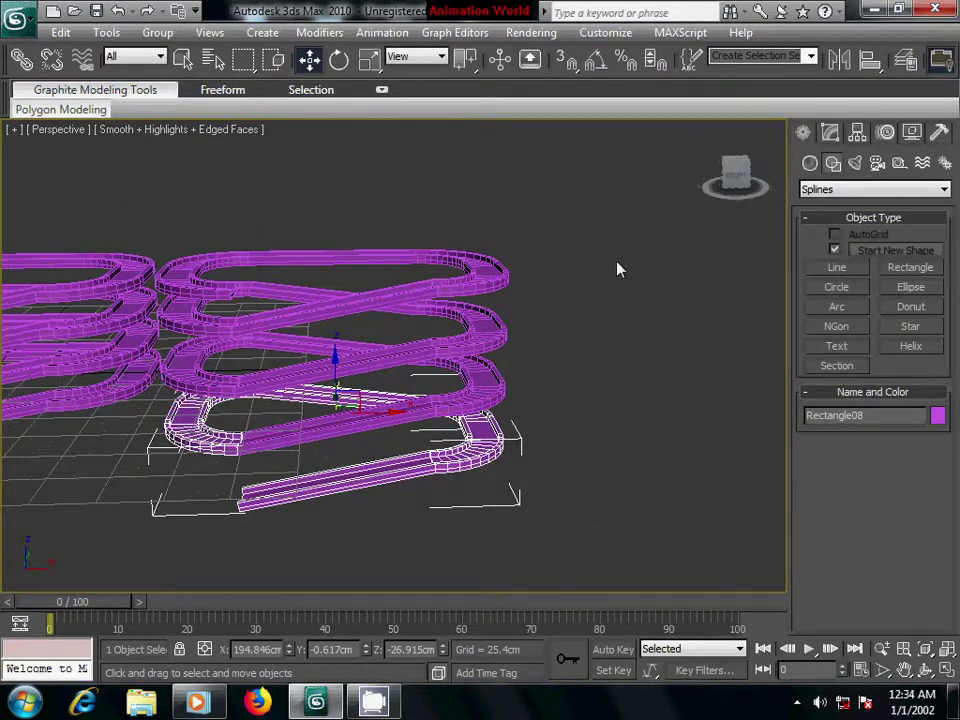
click(570, 240)
drag(345, 514, 252, 230)
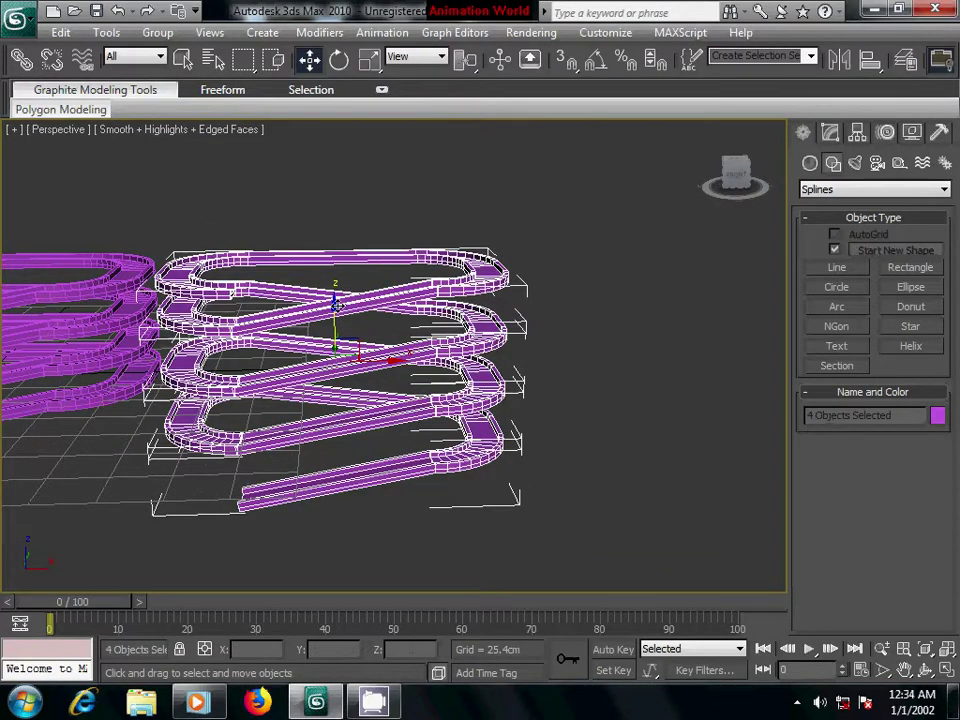
drag(335, 303, 335, 238)
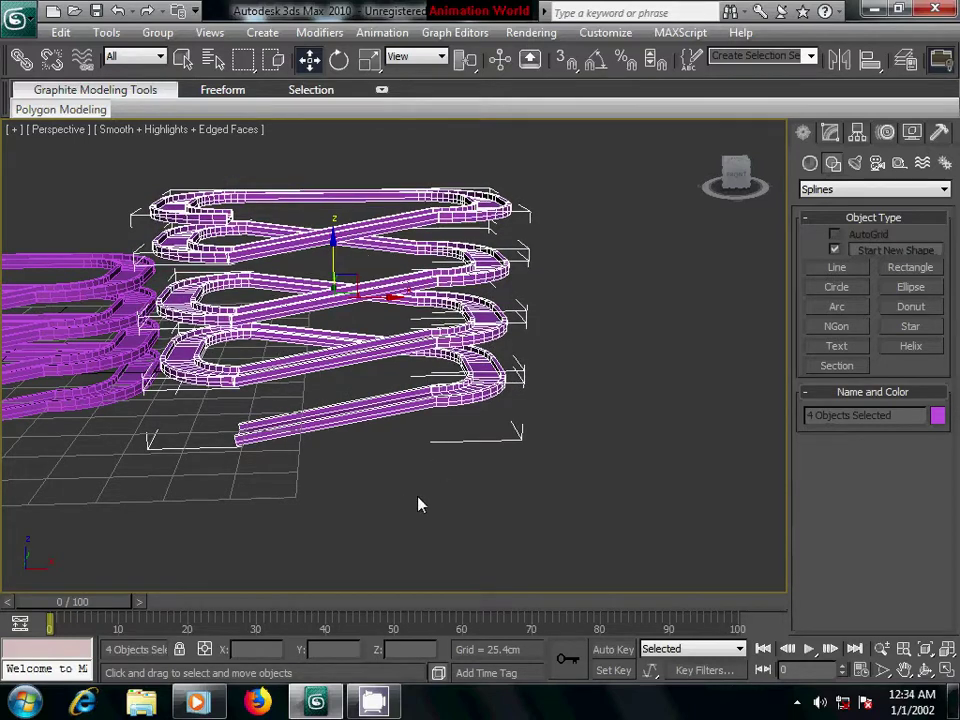
mouse_move(419, 505)
alt+middle_down()
mouse_move(306, 484)
mouse_move(510, 471)
alt+middle_up()
scroll(510, 471, down, 2)
drag(92, 210, 562, 442)
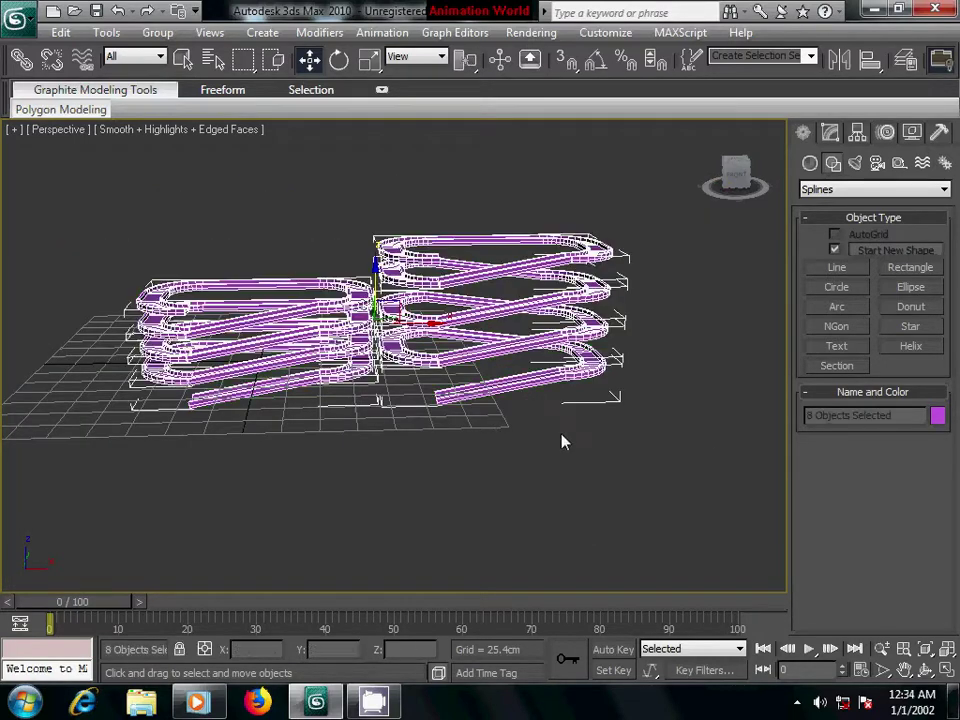
Give the tracks a grey object colour and a light grey diffuse material colour.
click(937, 420)
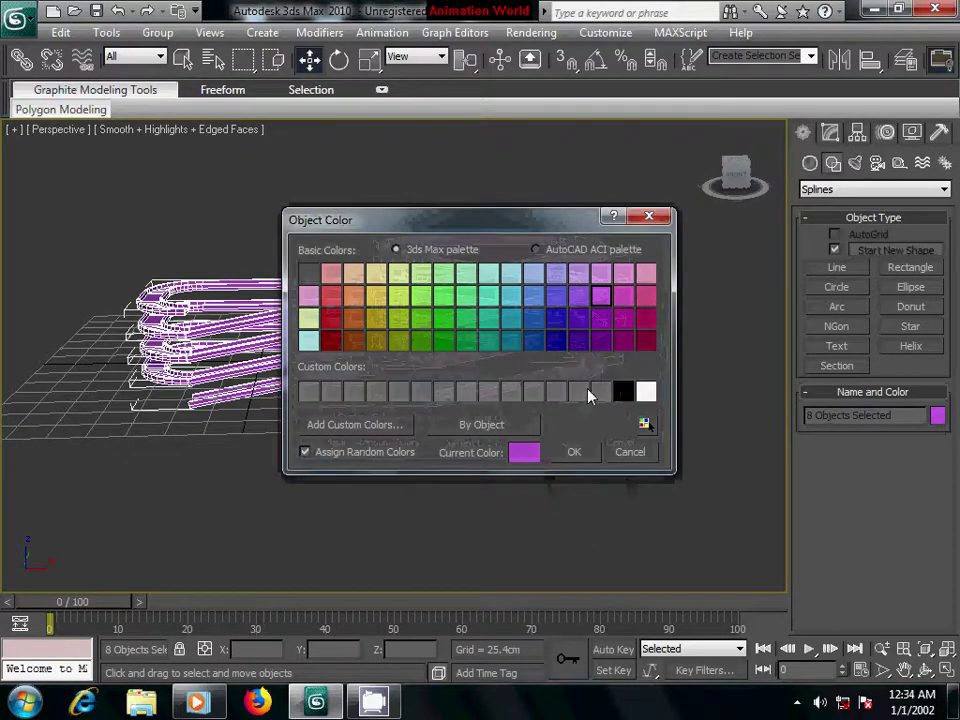
click(587, 393)
click(583, 452)
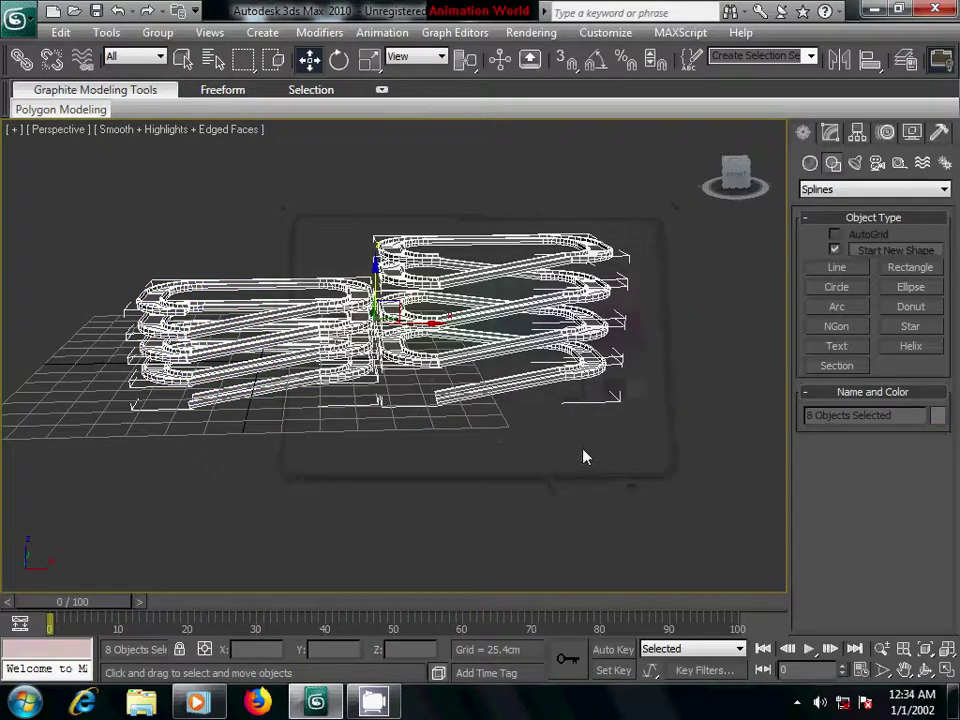
key(m)
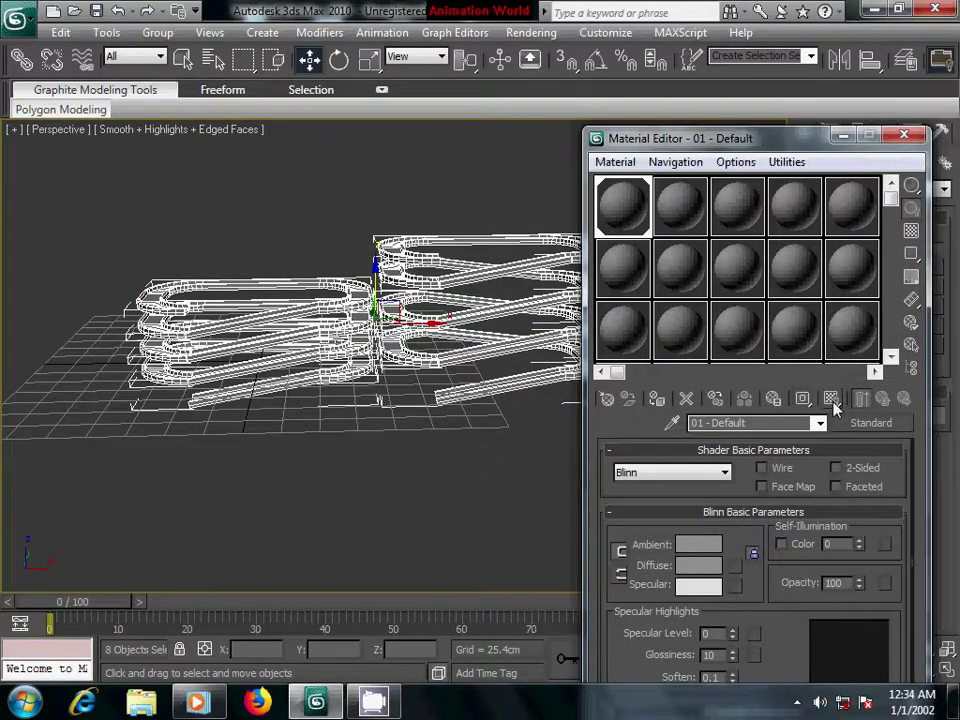
click(708, 568)
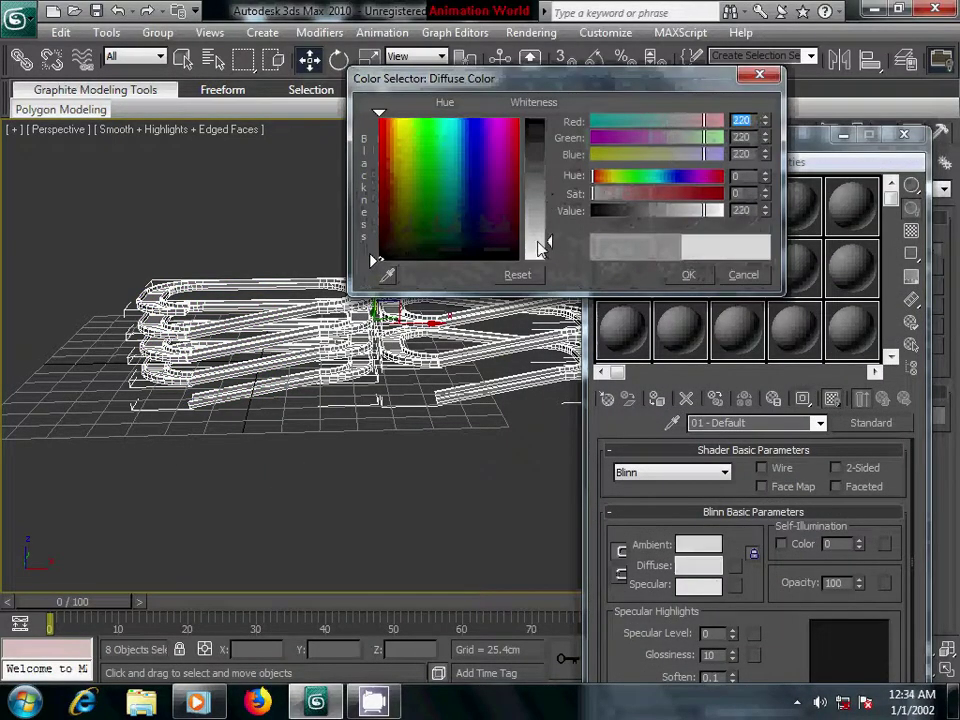
drag(660, 210, 705, 210)
click(688, 277)
click(917, 134)
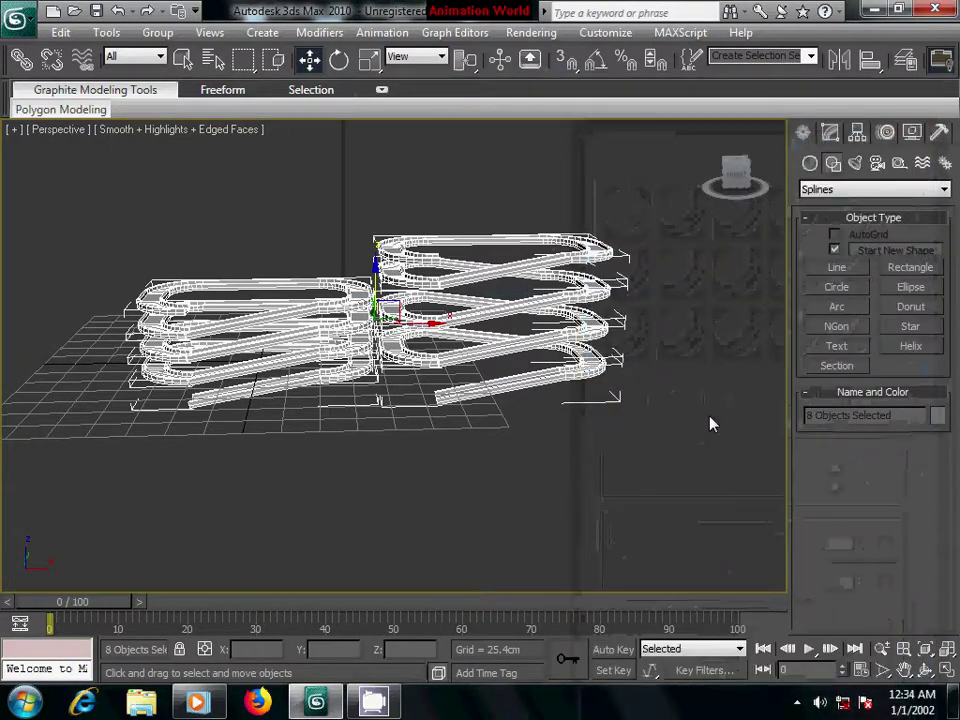
Deselect the track pieces and orbit the view around the stacks.
middle_drag(709, 422, 559, 441)
scroll(559, 441, up, 5)
click(639, 446)
scroll(555, 489, down, 2)
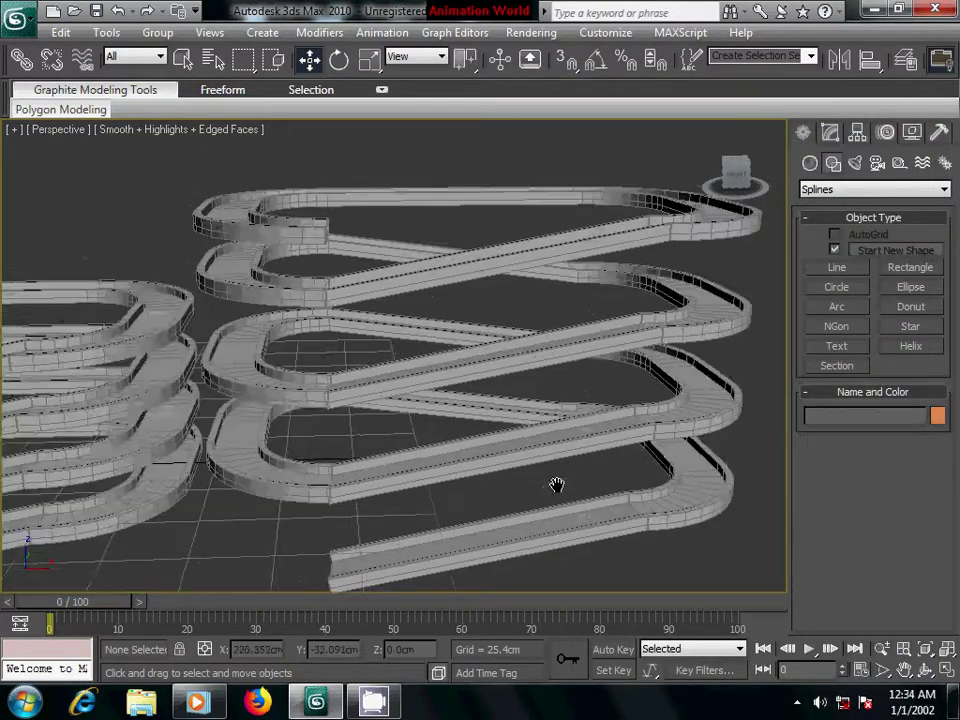
scroll(559, 493, down, 3)
mouse_move(514, 520)
alt+middle_down()
mouse_move(449, 463)
mouse_move(463, 444)
mouse_move(497, 452)
alt+middle_up()
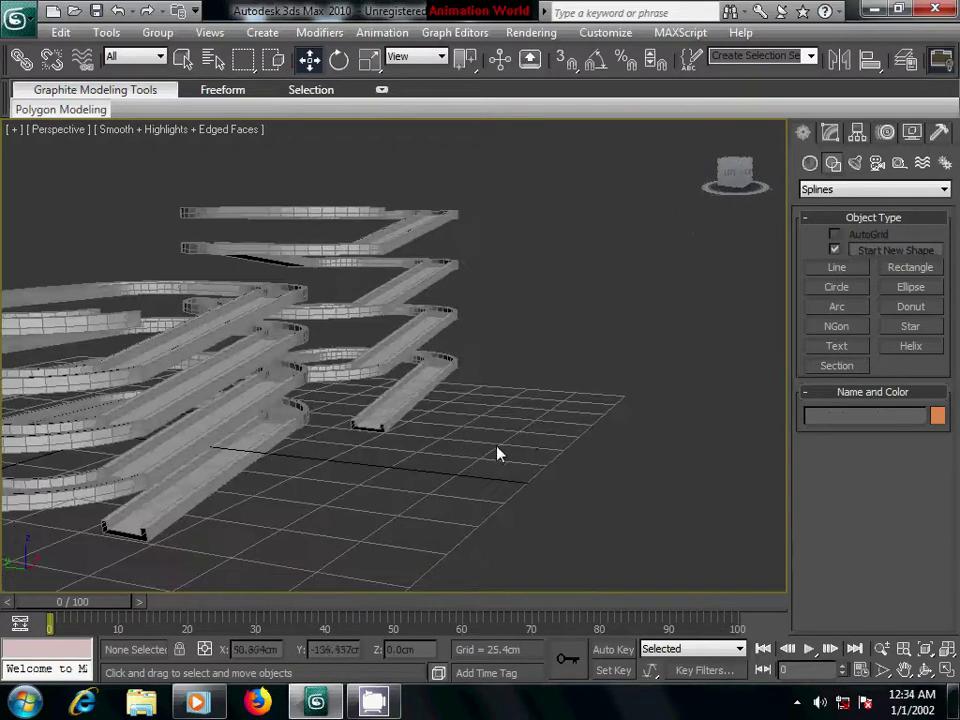
Create Box01, about 23.5 × 26.0 × 9.6cm, on the grid beside the tracks.
click(811, 165)
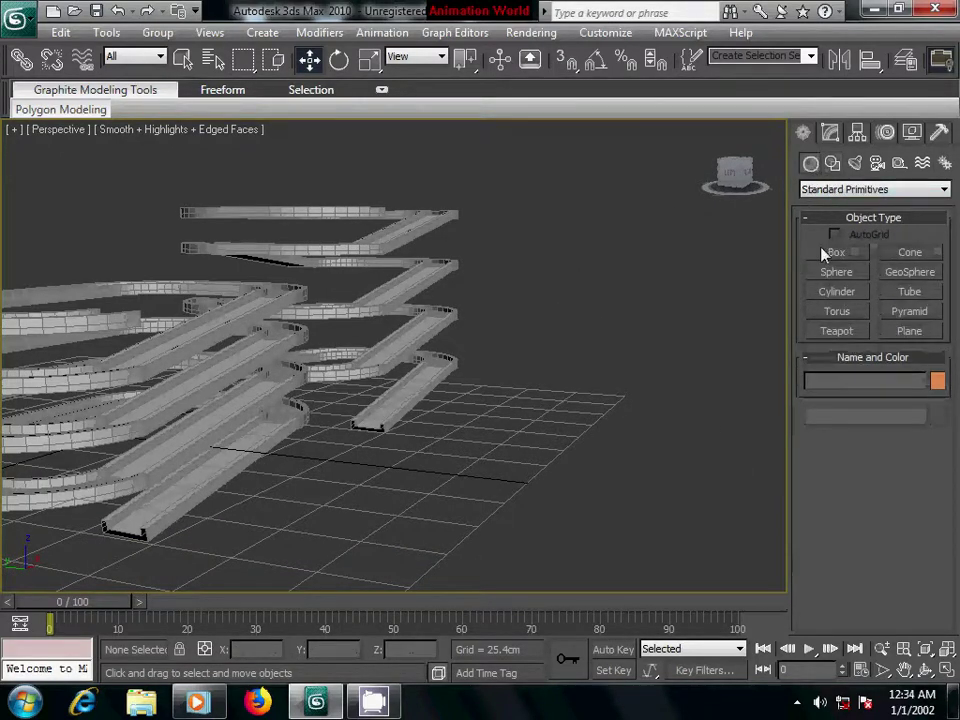
click(836, 253)
mouse_move(514, 444)
alt+middle_down()
mouse_move(416, 437)
mouse_move(216, 477)
mouse_move(388, 467)
mouse_move(396, 476)
alt+middle_up()
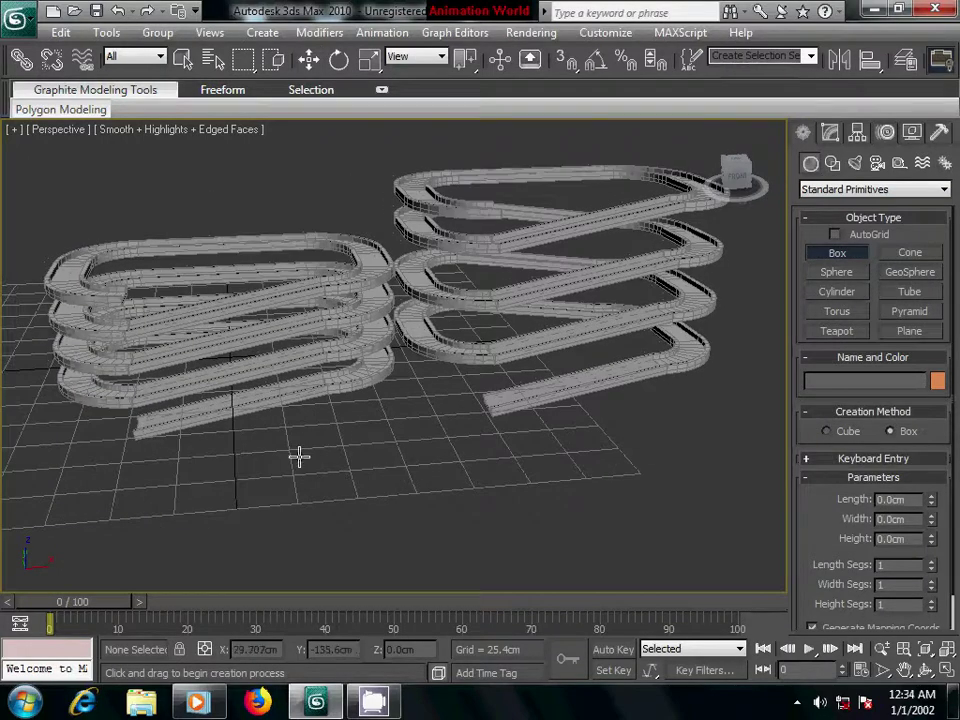
drag(289, 450, 351, 467)
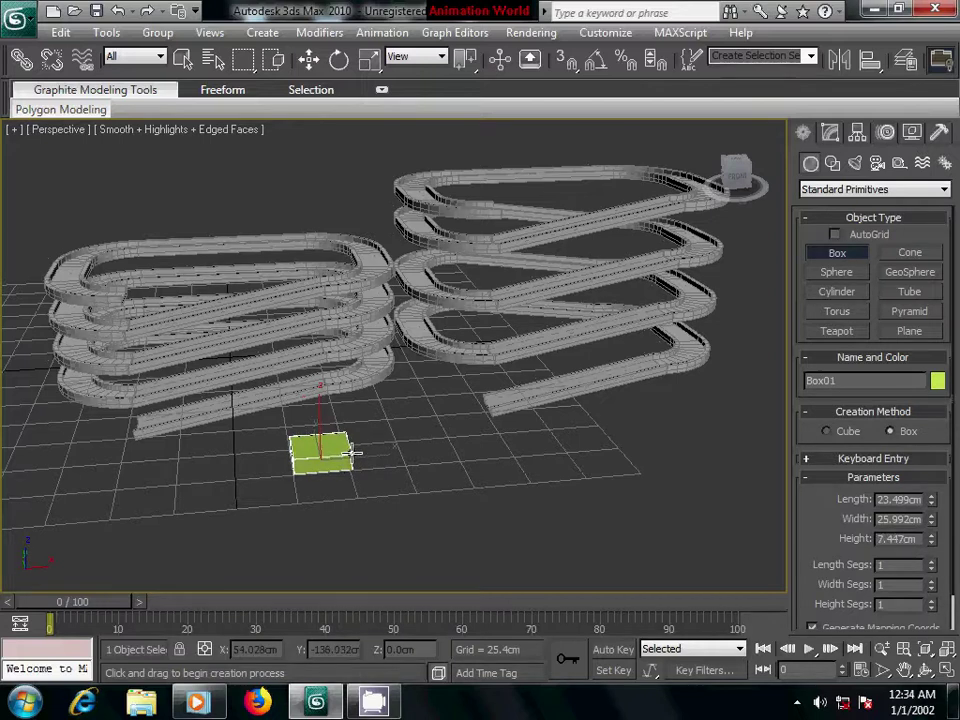
click(830, 136)
right_click(838, 214)
Convert the box to Editable Poly and push its front face back to shorten it.
click(864, 350)
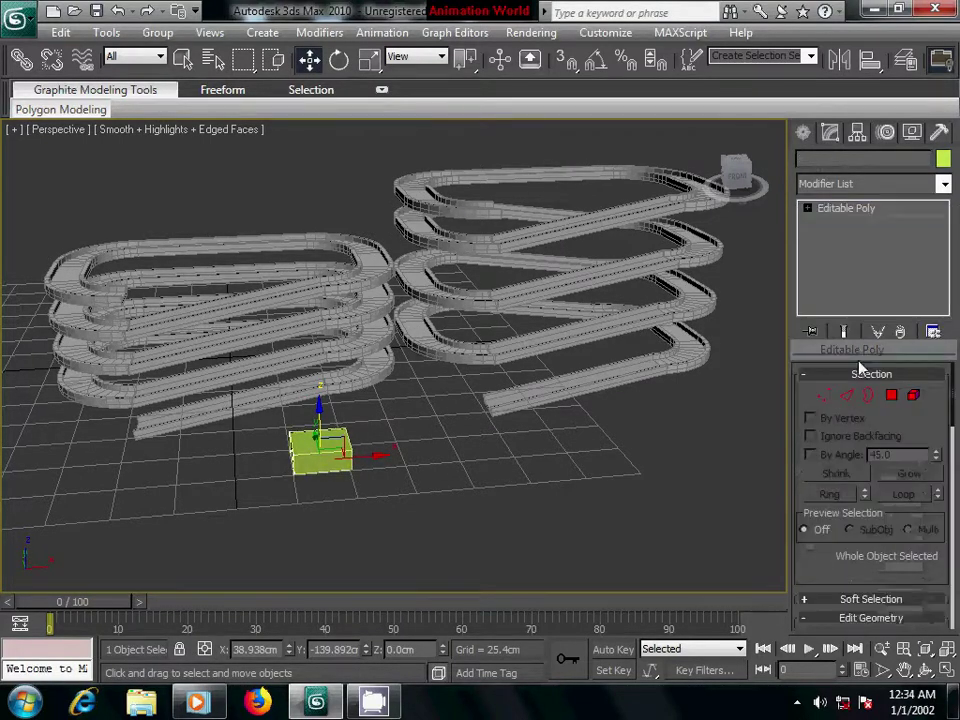
click(891, 394)
scroll(497, 415, up, 5)
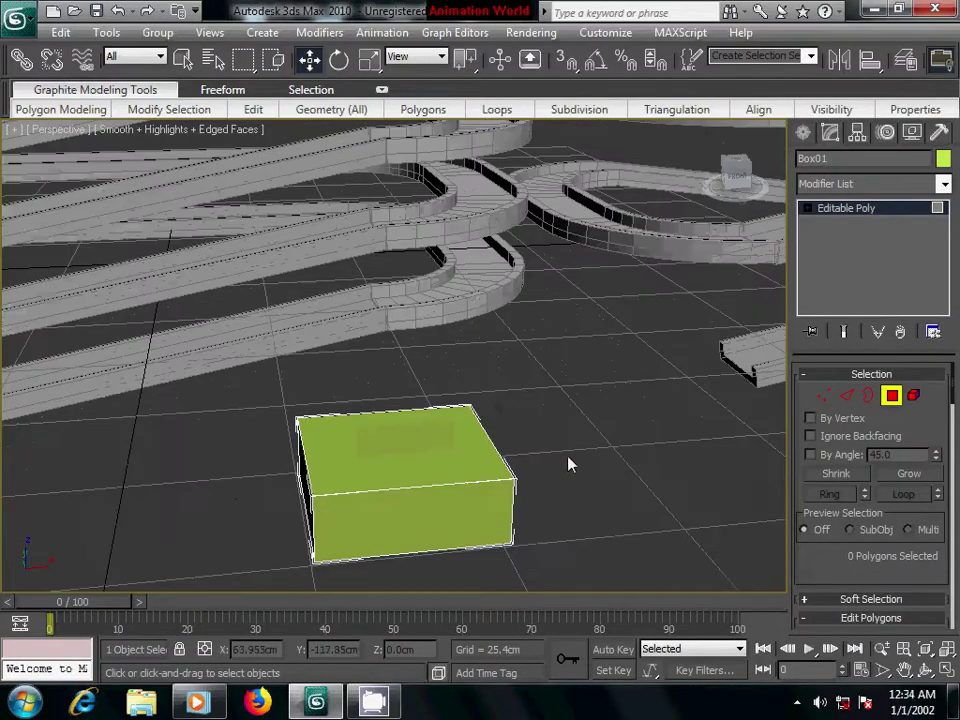
mouse_move(574, 428)
alt+middle_down()
mouse_move(482, 458)
mouse_move(577, 452)
alt+middle_up()
click(686, 387)
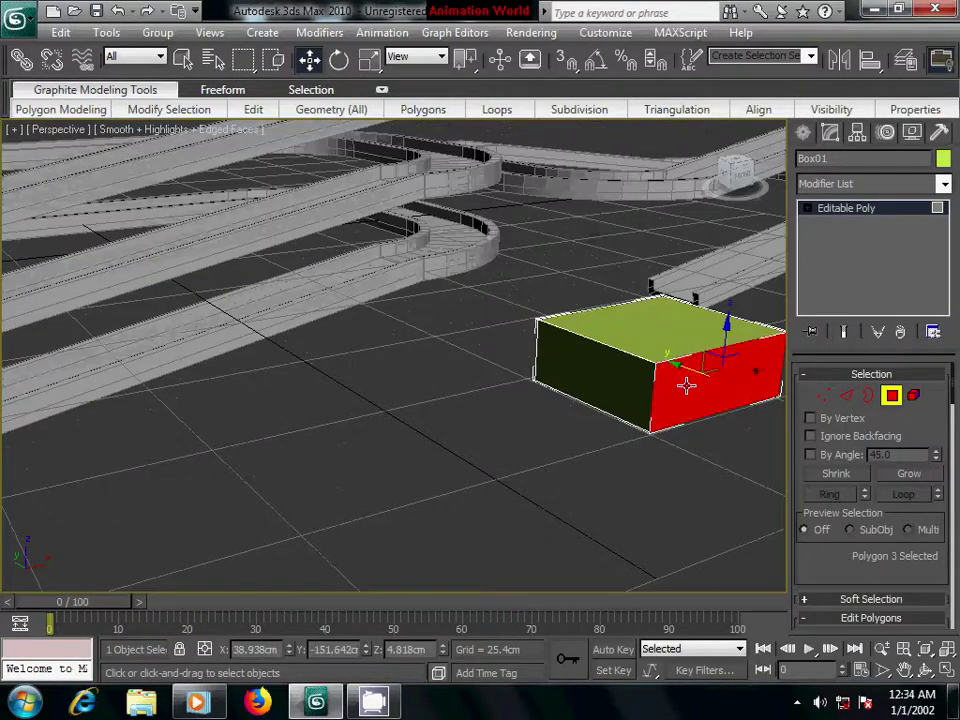
drag(683, 367, 625, 352)
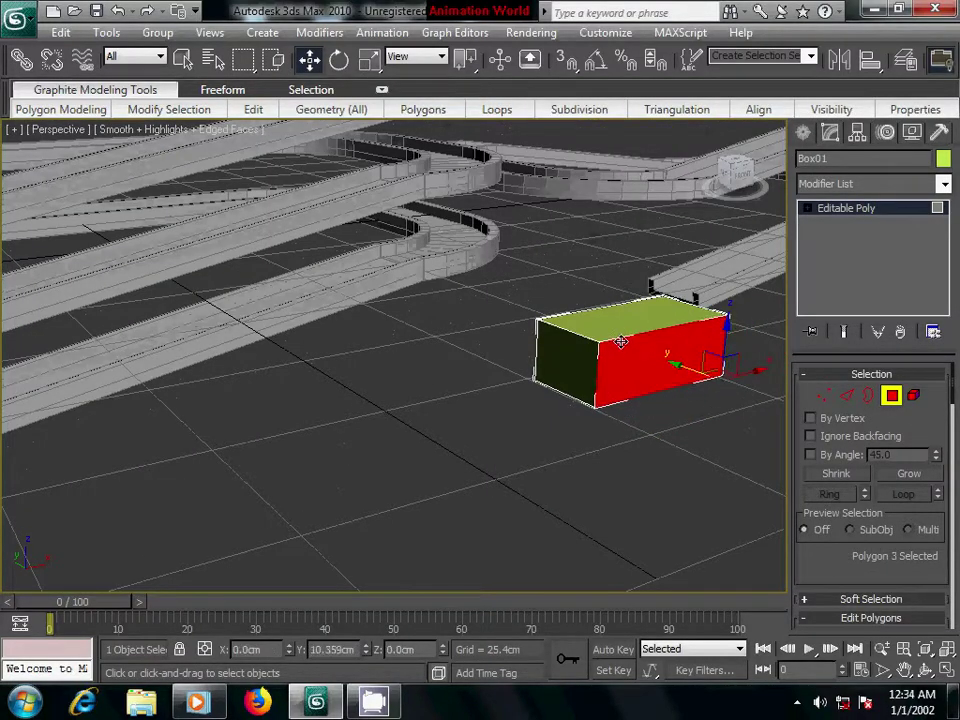
Connect the four long edges to add a vertical cut, sliding it toward one end.
mouse_move(533, 432)
alt+middle_down()
mouse_move(536, 443)
mouse_move(506, 440)
alt+middle_up()
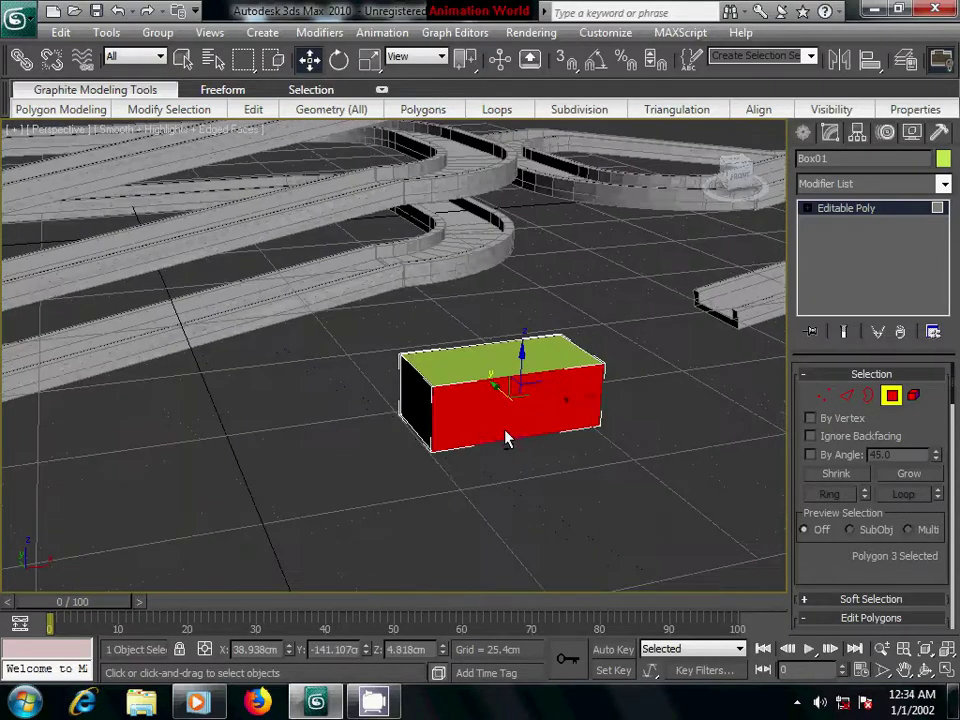
click(845, 396)
alt+middle_drag(611, 493, 557, 486)
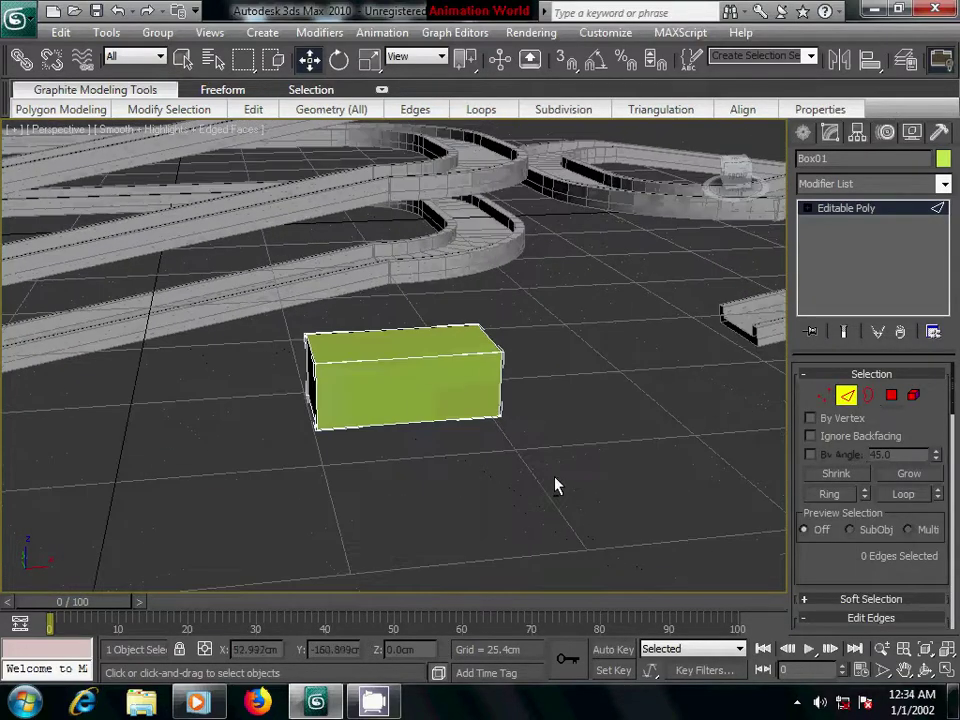
double_click(409, 430)
mouse_move(853, 561)
mouse_down()
mouse_move(875, 467)
mouse_move(836, 405)
mouse_up()
click(933, 564)
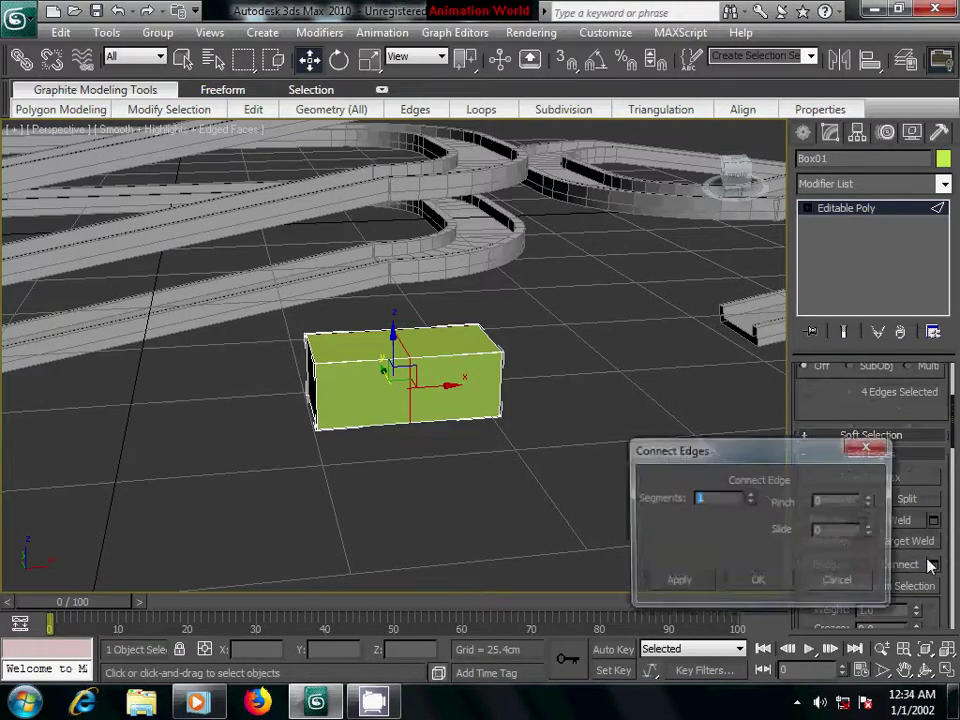
click(754, 579)
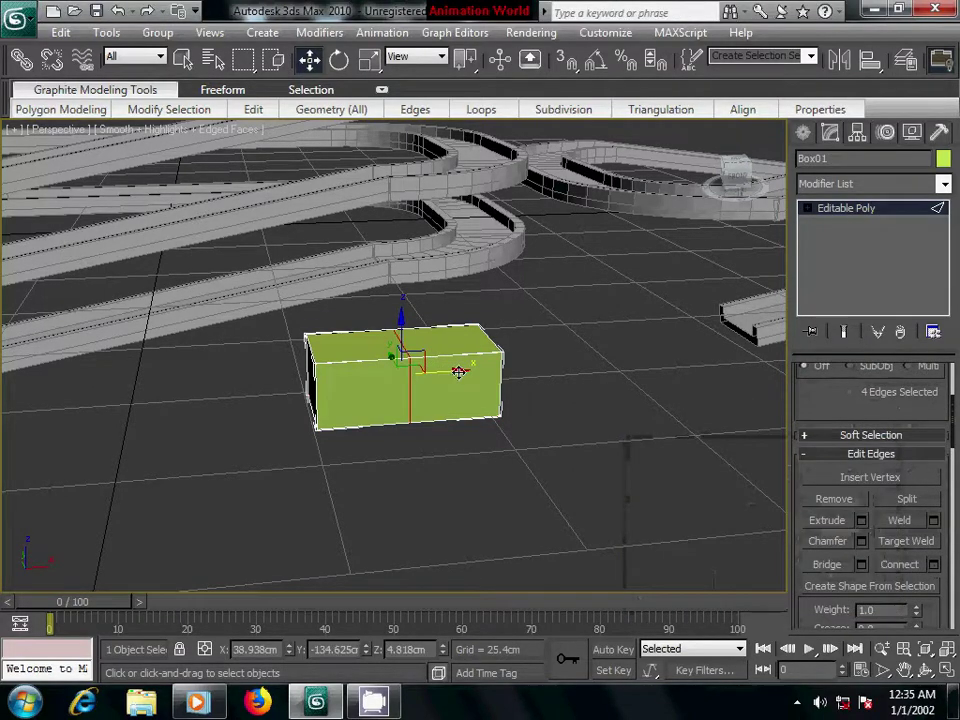
drag(458, 372, 411, 372)
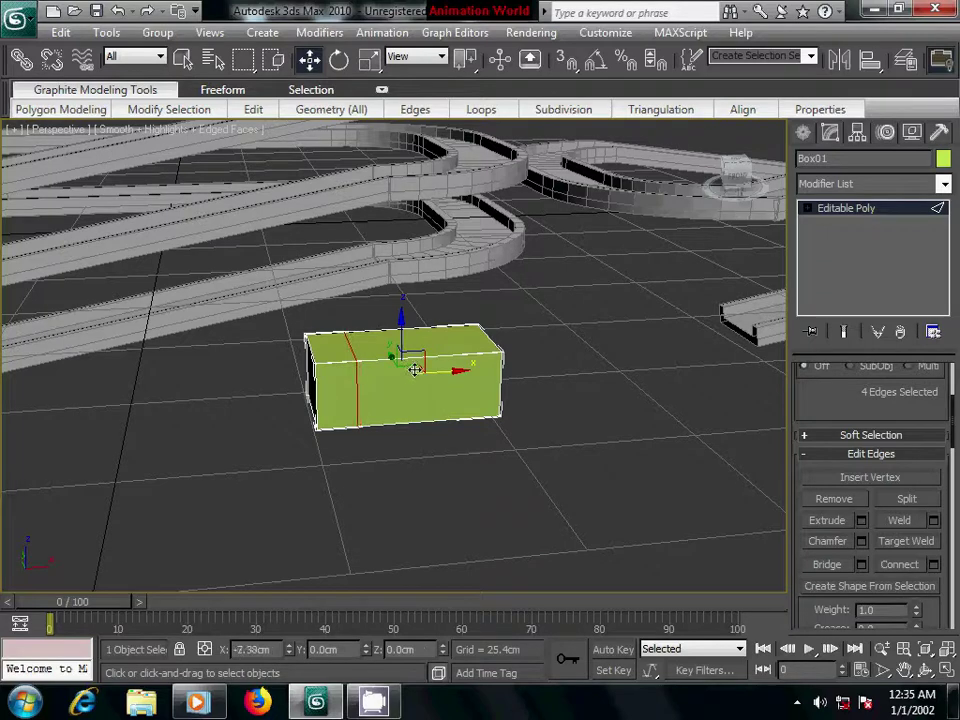
click(350, 420)
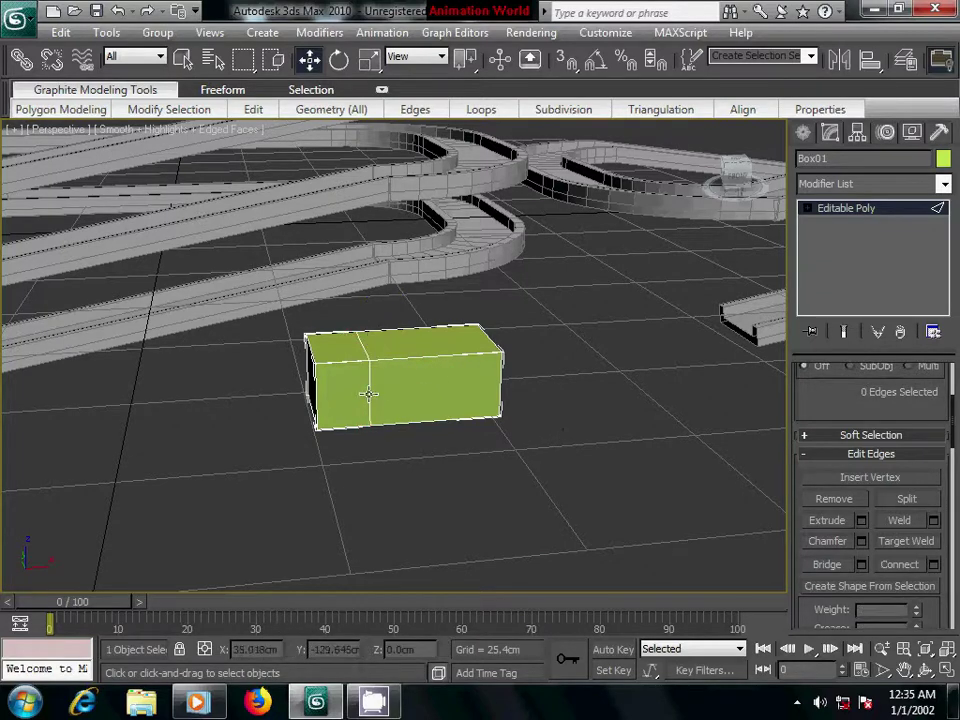
Ring-select a vertical edge and connect it to add a horizontal loop around the box.
click(369, 394)
scroll(823, 404, up, 3)
click(822, 420)
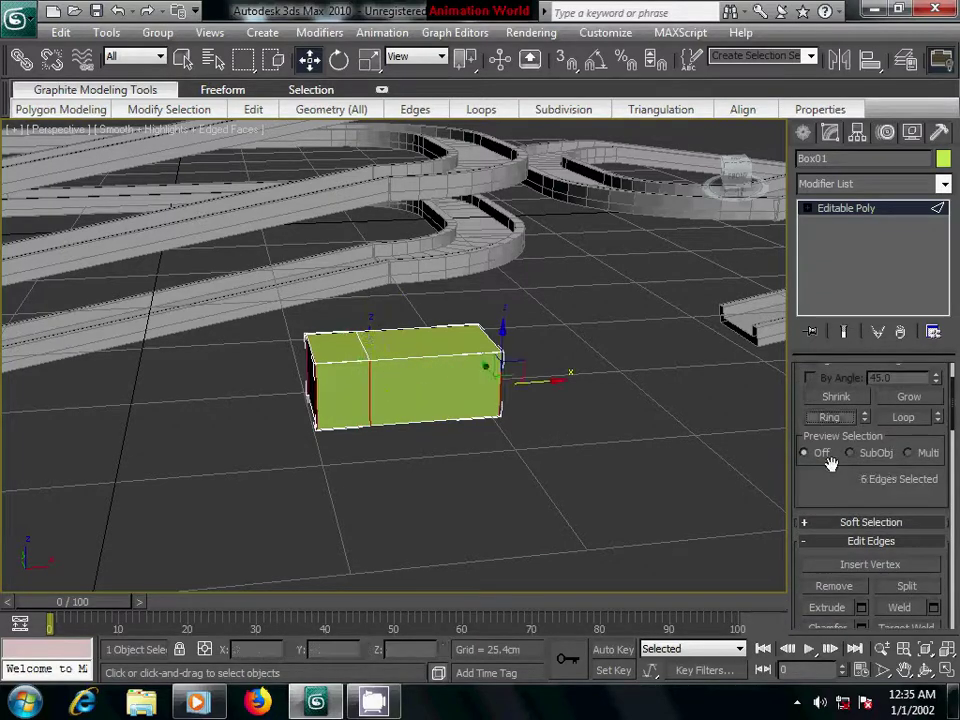
scroll(835, 440, down, 3)
click(933, 539)
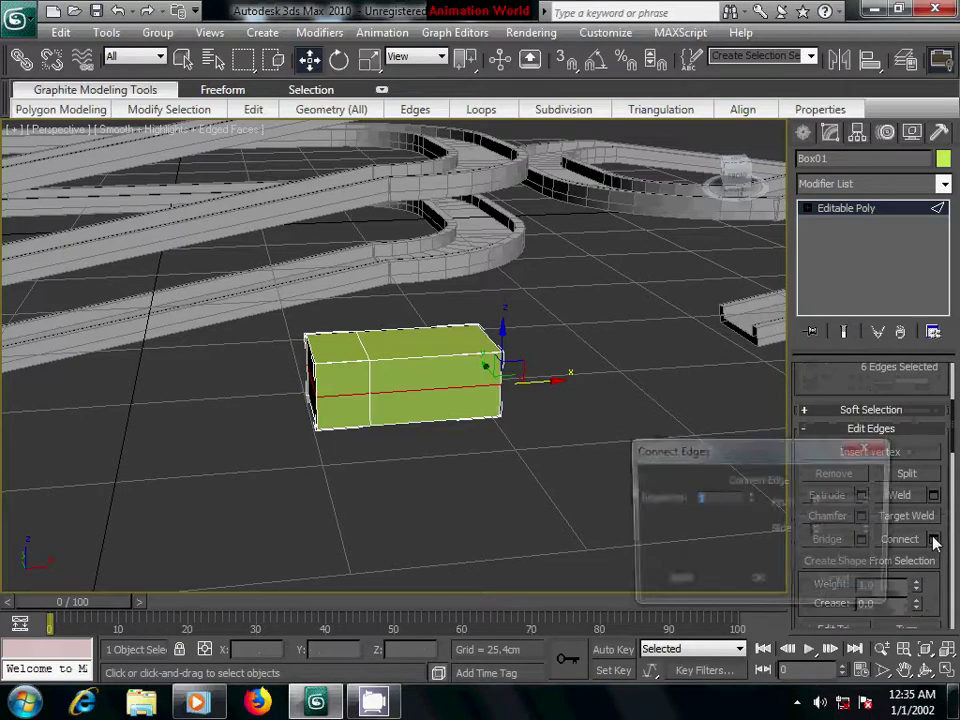
click(760, 583)
drag(418, 340, 418, 332)
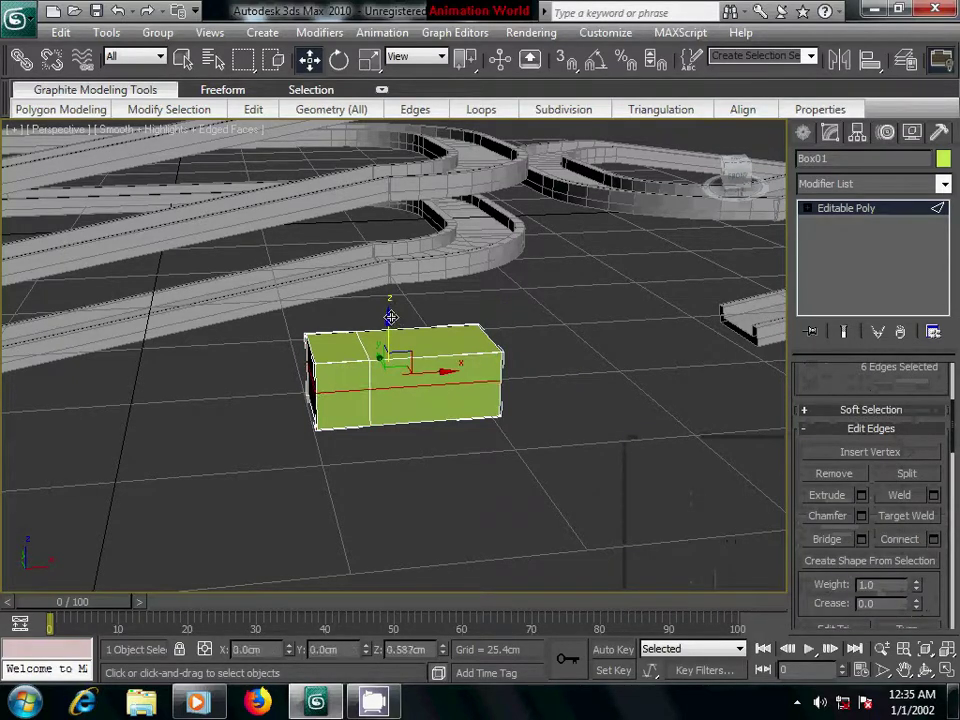
click(640, 460)
click(808, 209)
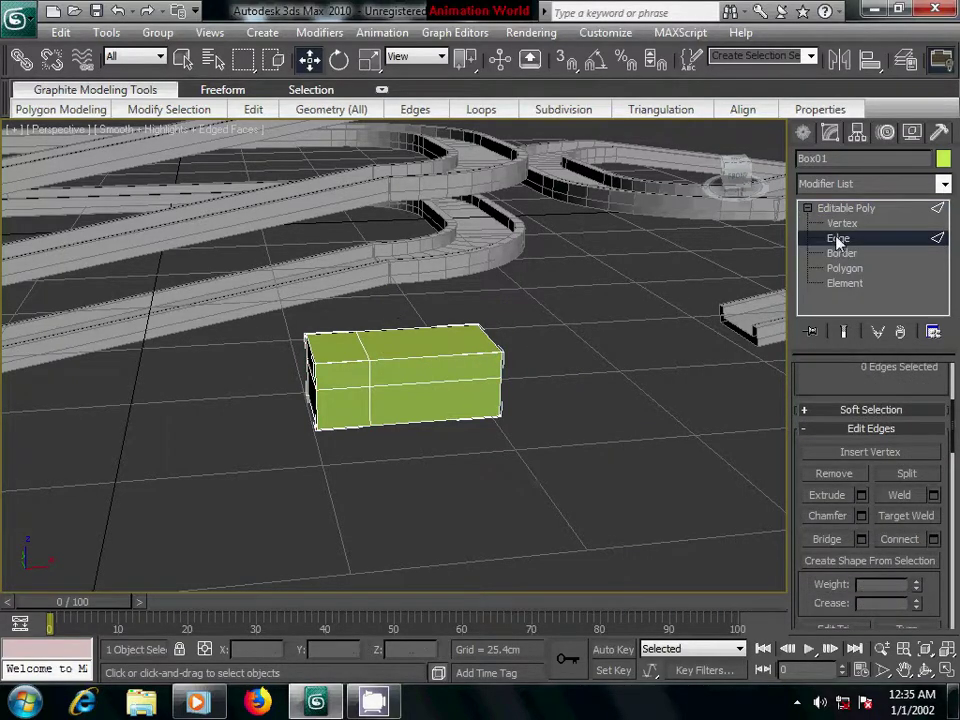
Move Box01's front top edge back along X and up on Z to form a sloped nose.
click(309, 347)
drag(311, 322, 318, 314)
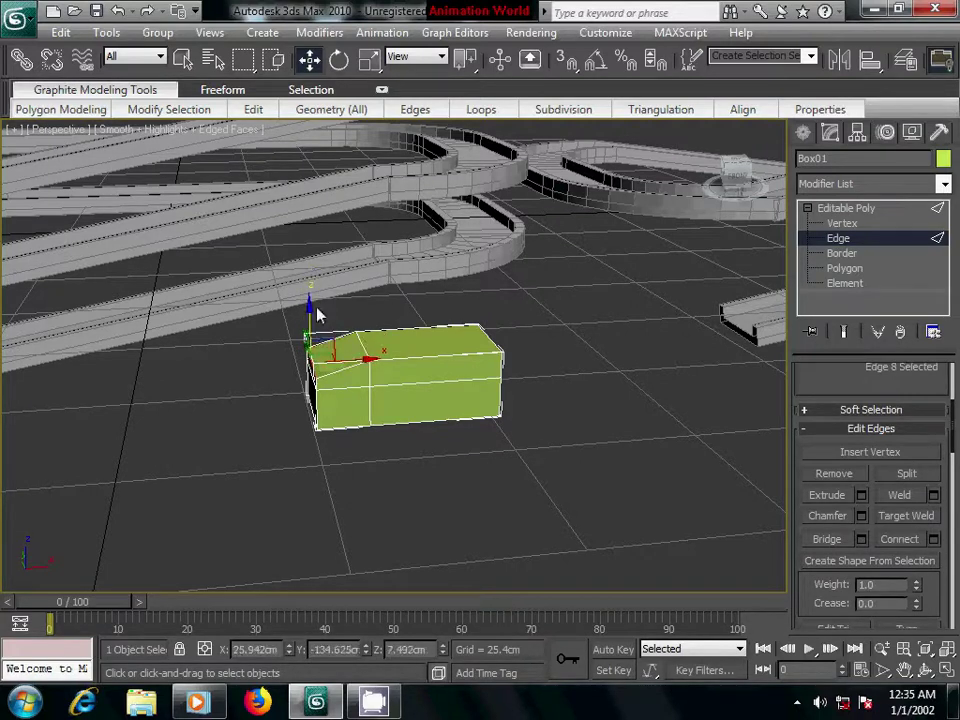
drag(368, 359, 384, 355)
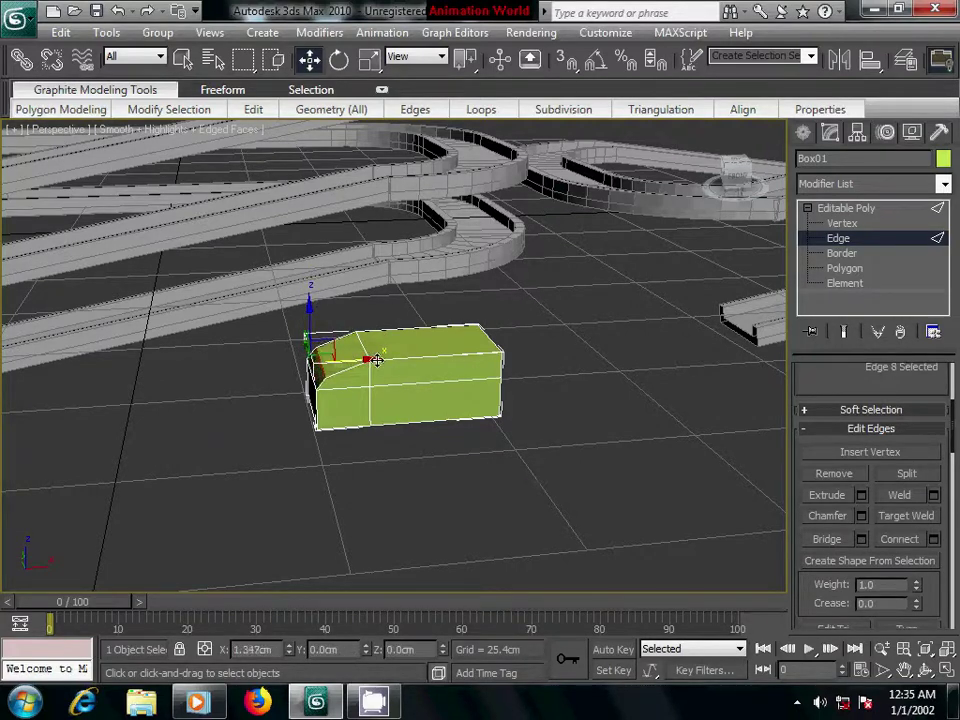
scroll(465, 429, down, 2)
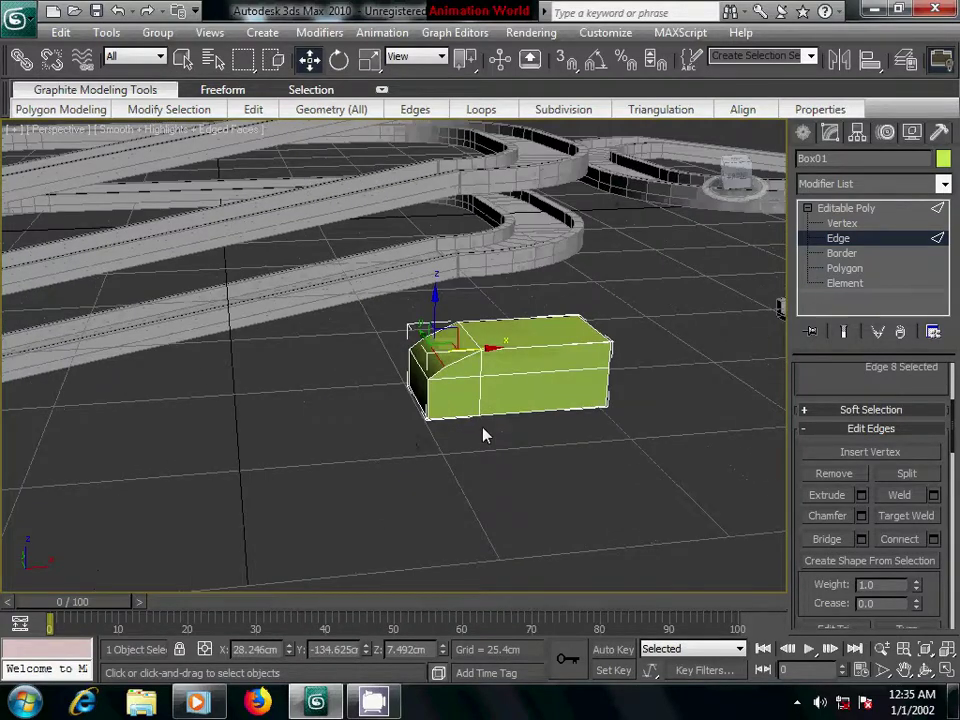
scroll(484, 435, up, 6)
scroll(484, 435, down, 3)
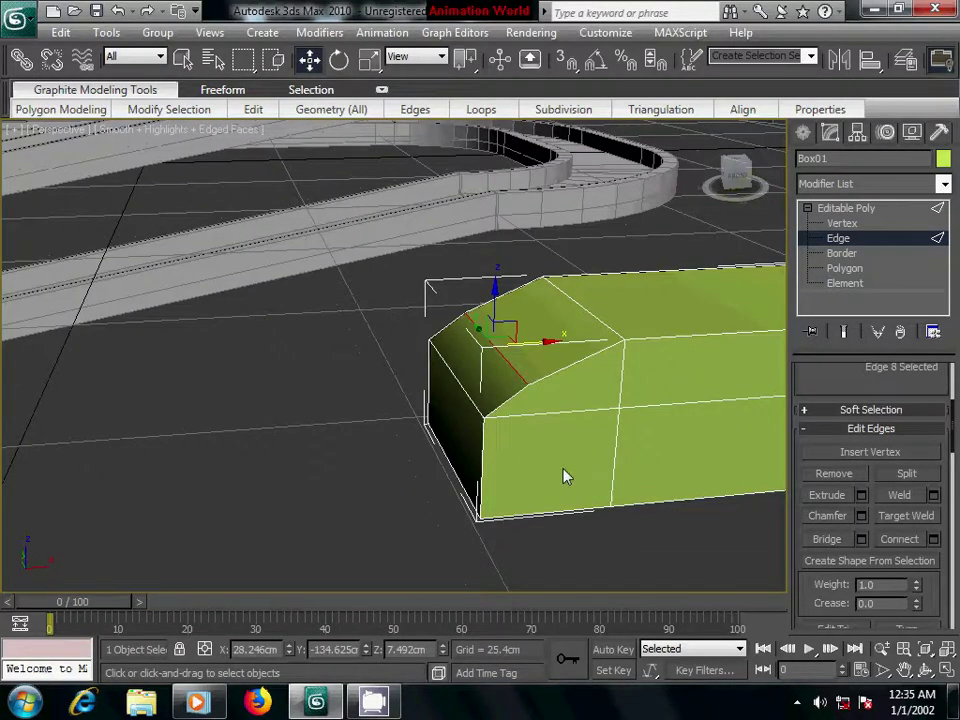
alt+middle_drag(563, 476, 490, 430)
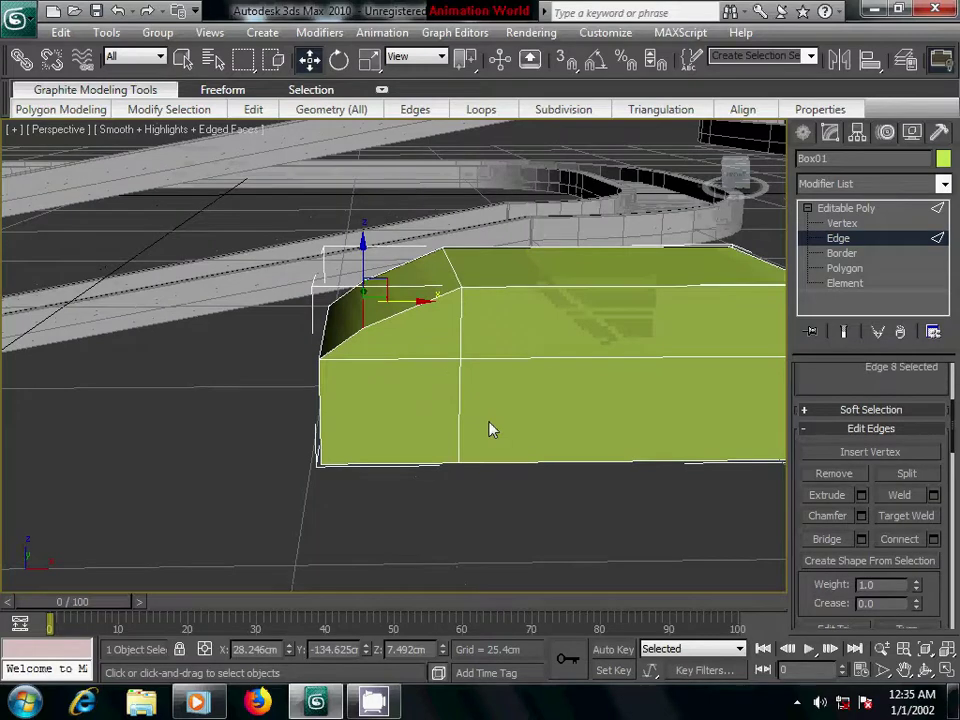
drag(364, 238, 363, 232)
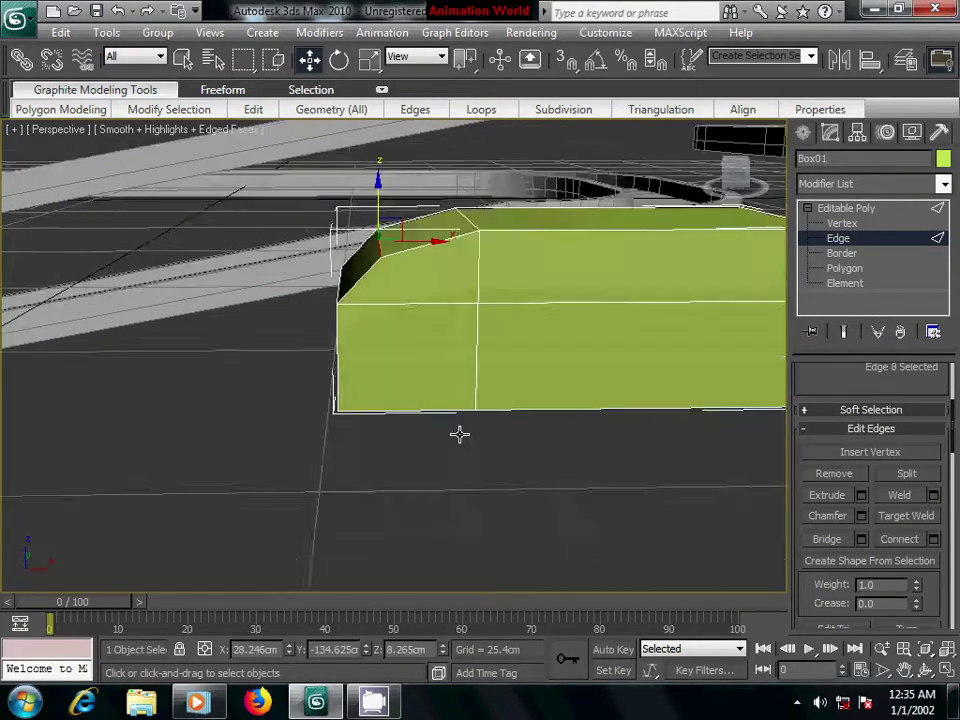
mouse_move(363, 232)
alt+middle_down()
mouse_move(473, 443)
mouse_move(508, 467)
alt+middle_up()
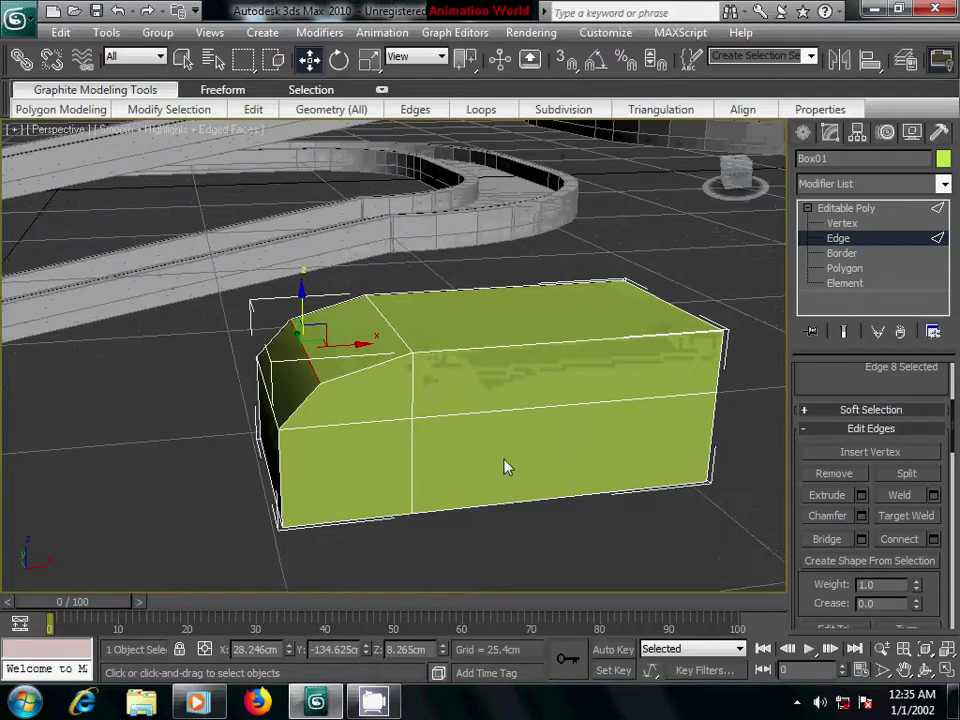
click(707, 266)
mouse_move(598, 480)
middle_down()
mouse_move(465, 428)
mouse_move(414, 480)
mouse_move(446, 476)
middle_up()
scroll(466, 432, down, 5)
click(797, 704)
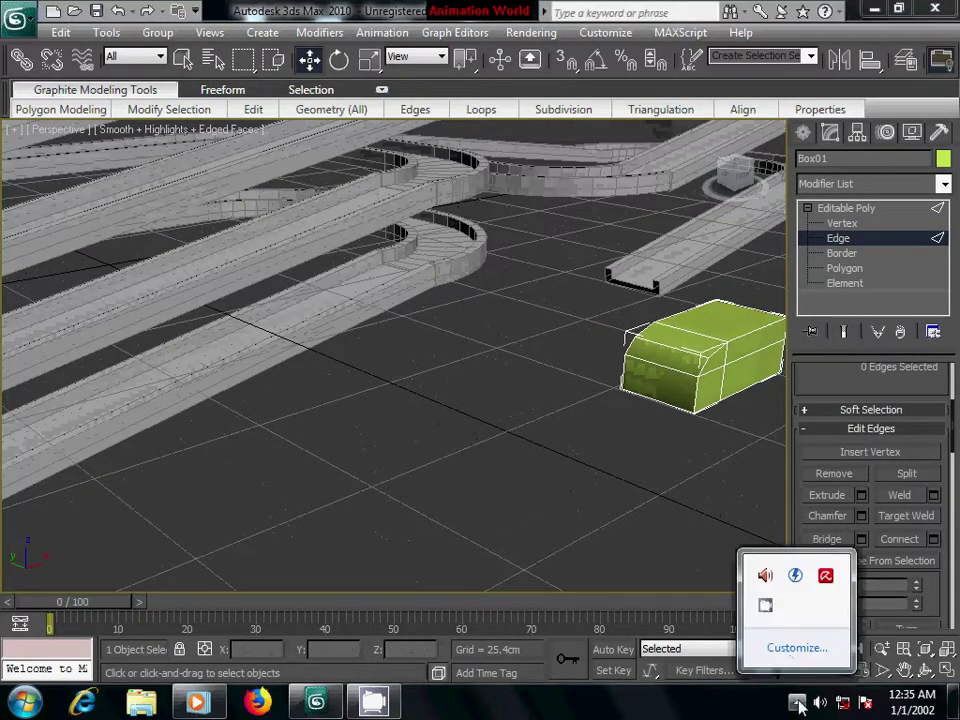
click(765, 606)
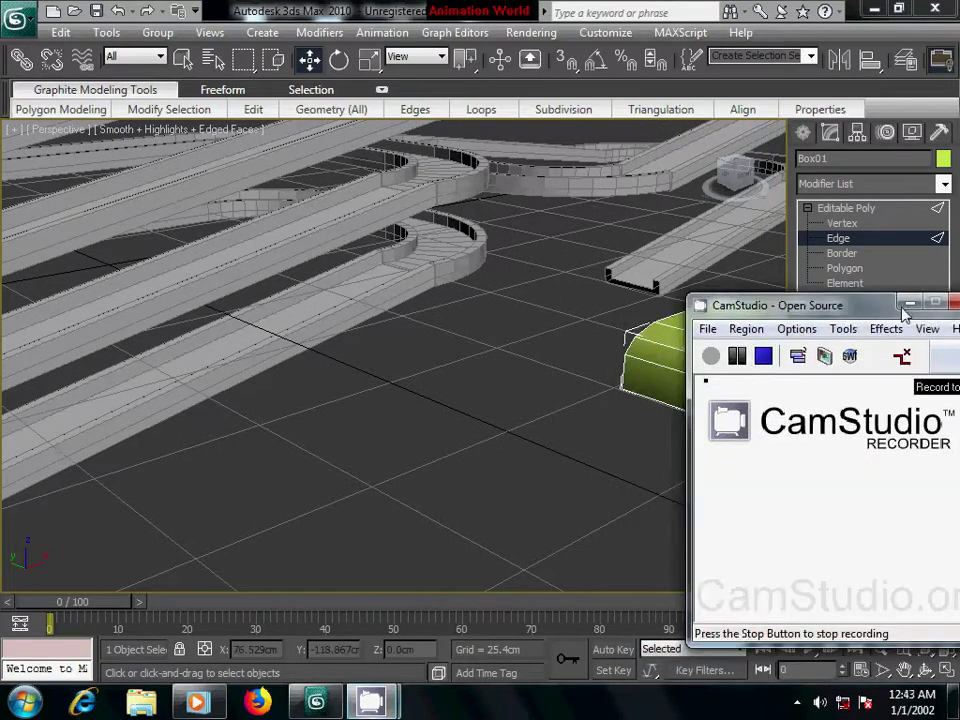
click(908, 303)
middle_drag(765, 428, 407, 414)
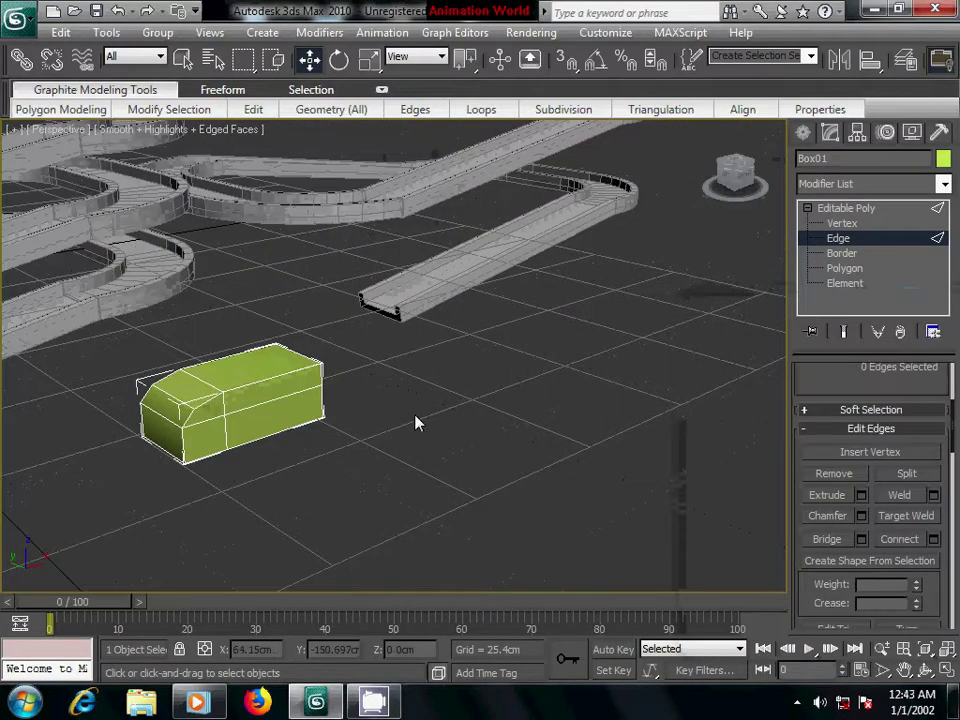
scroll(417, 423, up, 3)
middle_drag(311, 461, 458, 426)
alt+middle_drag(545, 467, 493, 444)
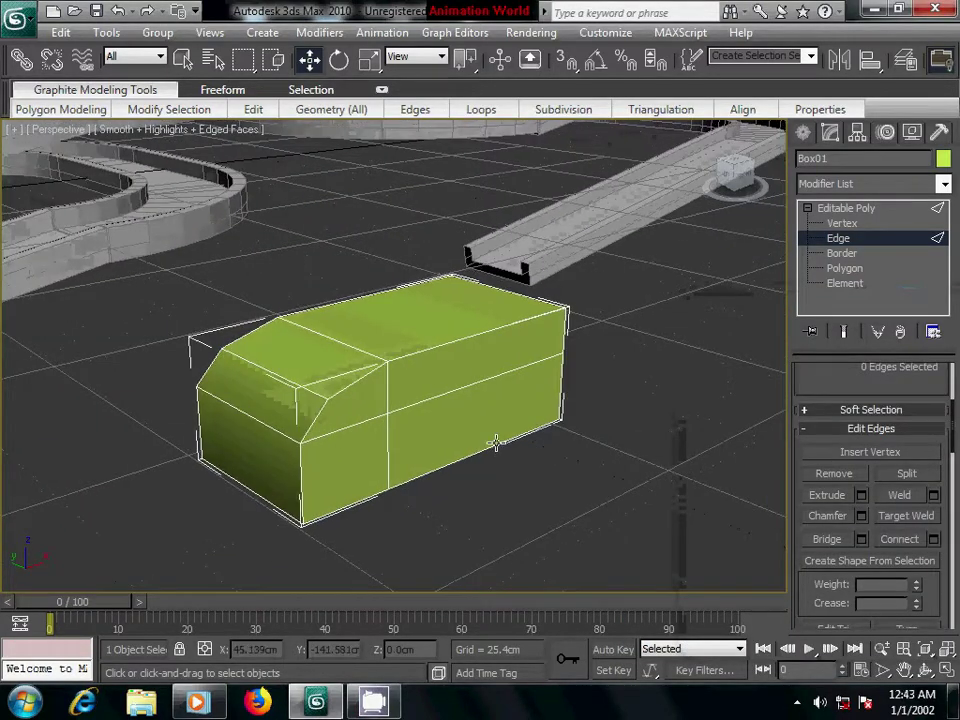
scroll(493, 444, up, 3)
scroll(450, 454, down, 3)
Shift-drag the box forward to clone it as an independent copy, Box02.
click(804, 134)
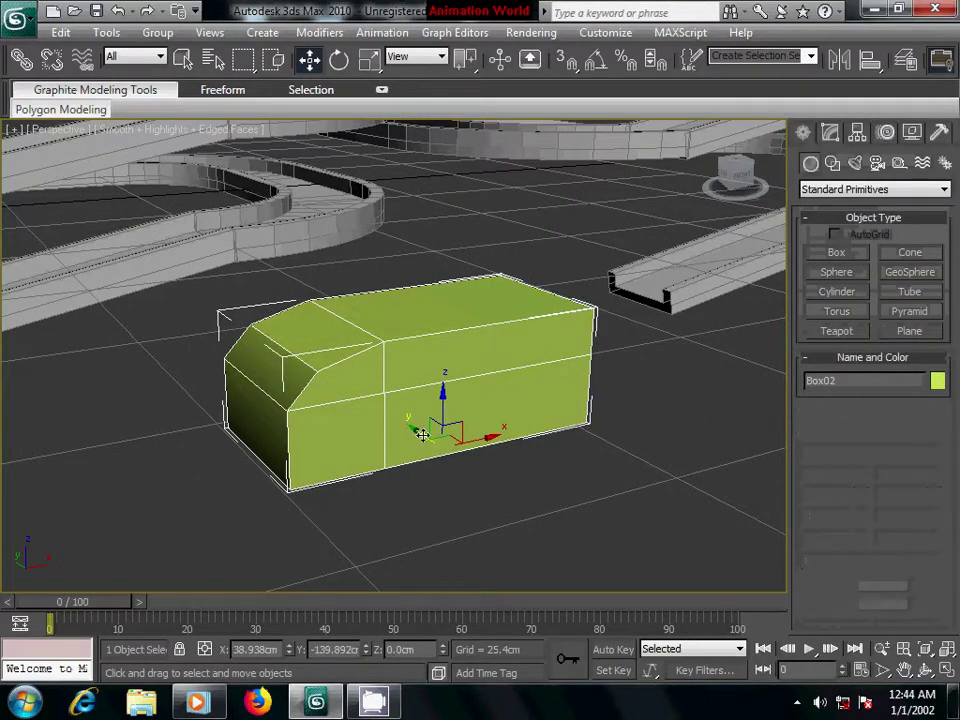
shift+drag(422, 429, 559, 539)
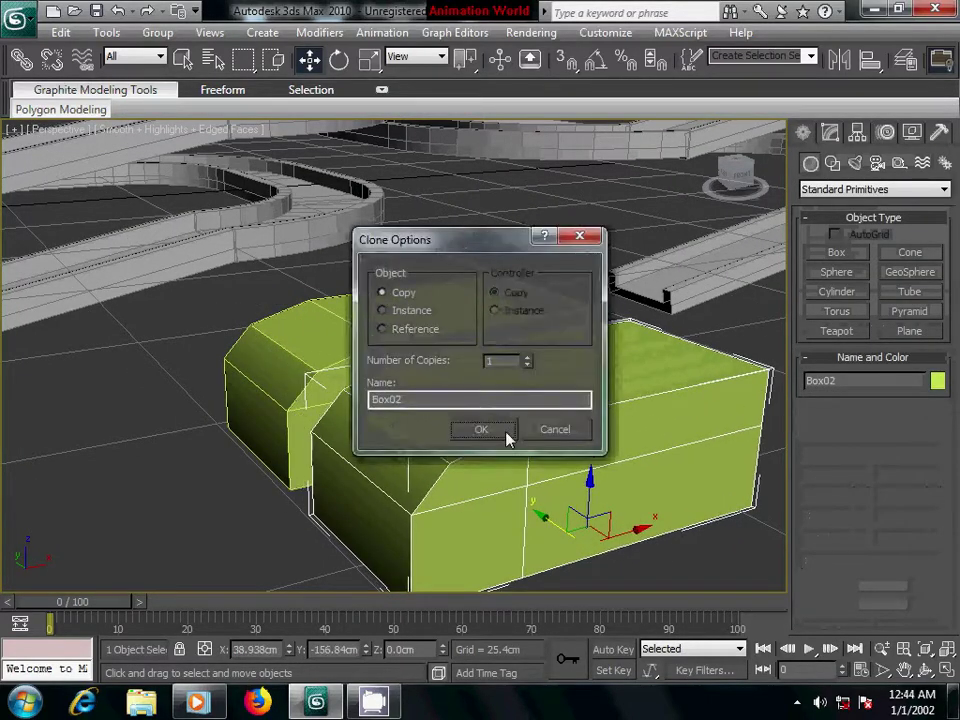
click(482, 430)
alt+middle_drag(497, 433, 377, 327)
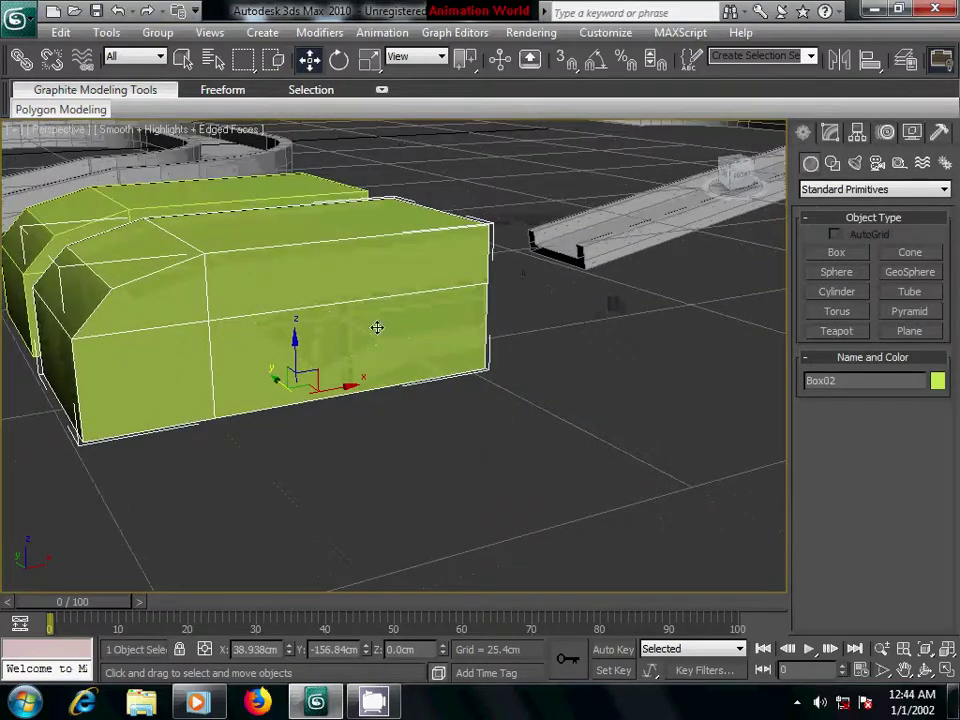
At Edge level, select Box02's slanted front edge and raise it.
click(830, 133)
click(846, 395)
mouse_move(428, 364)
alt+middle_down()
mouse_move(470, 410)
mouse_move(443, 359)
alt+middle_up()
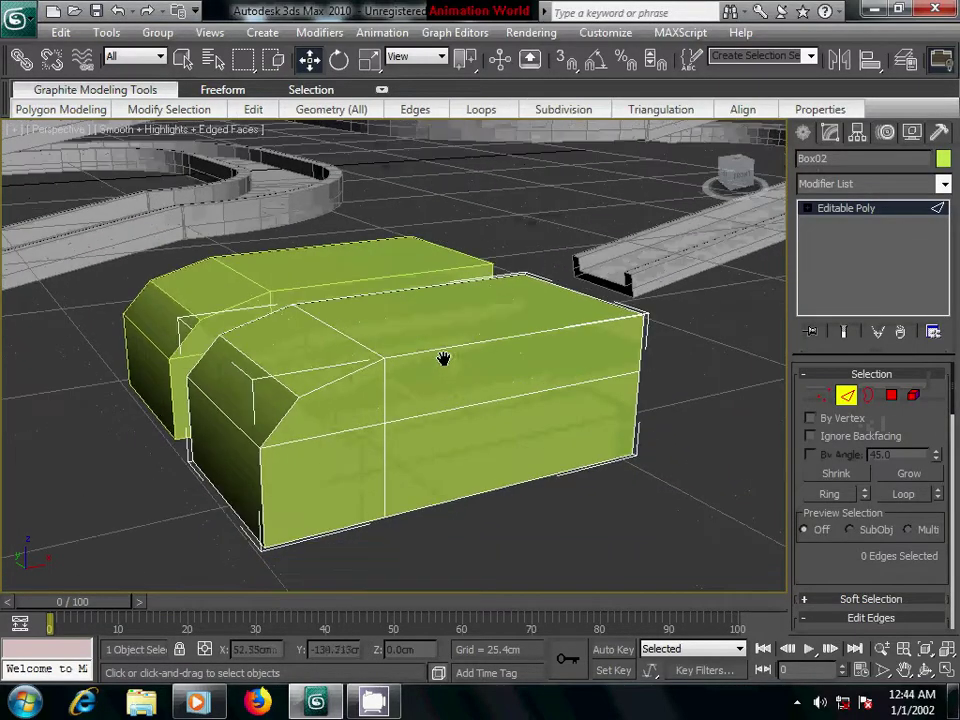
click(290, 391)
drag(253, 305, 240, 283)
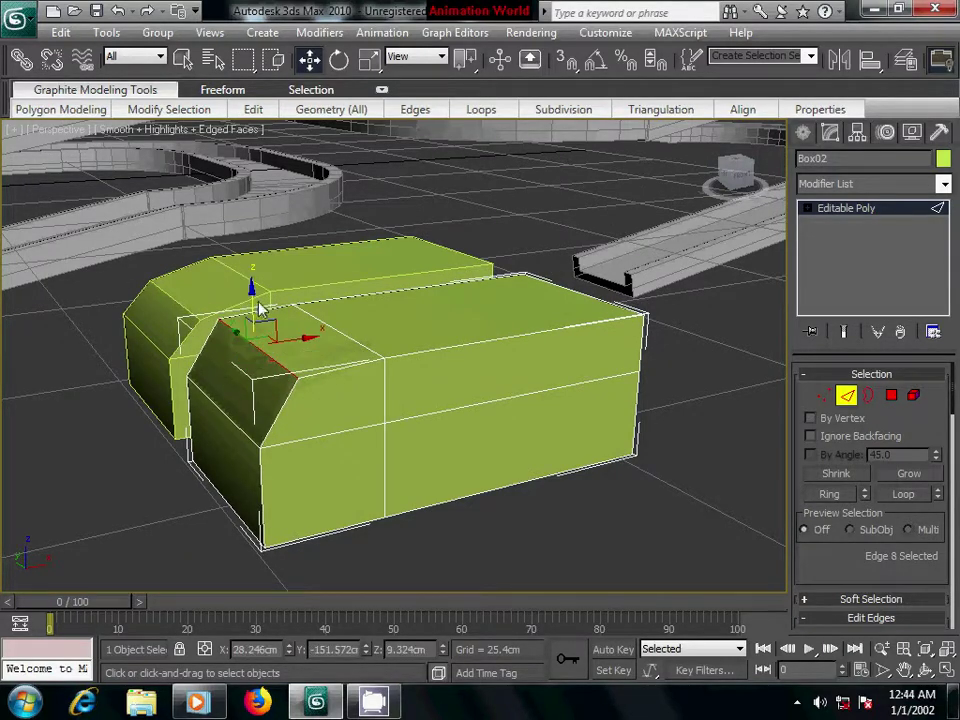
Push Box02's front top edge forward to the front corner, squaring off its nose.
mouse_move(377, 420)
alt+middle_down()
mouse_move(321, 418)
mouse_move(321, 407)
alt+middle_up()
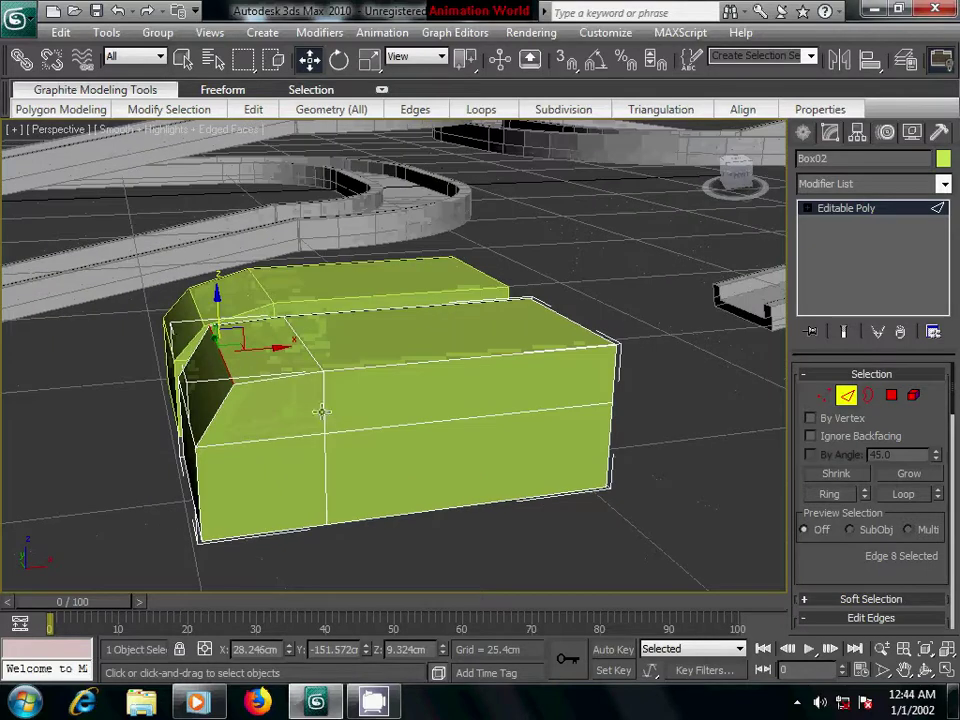
drag(259, 349, 243, 348)
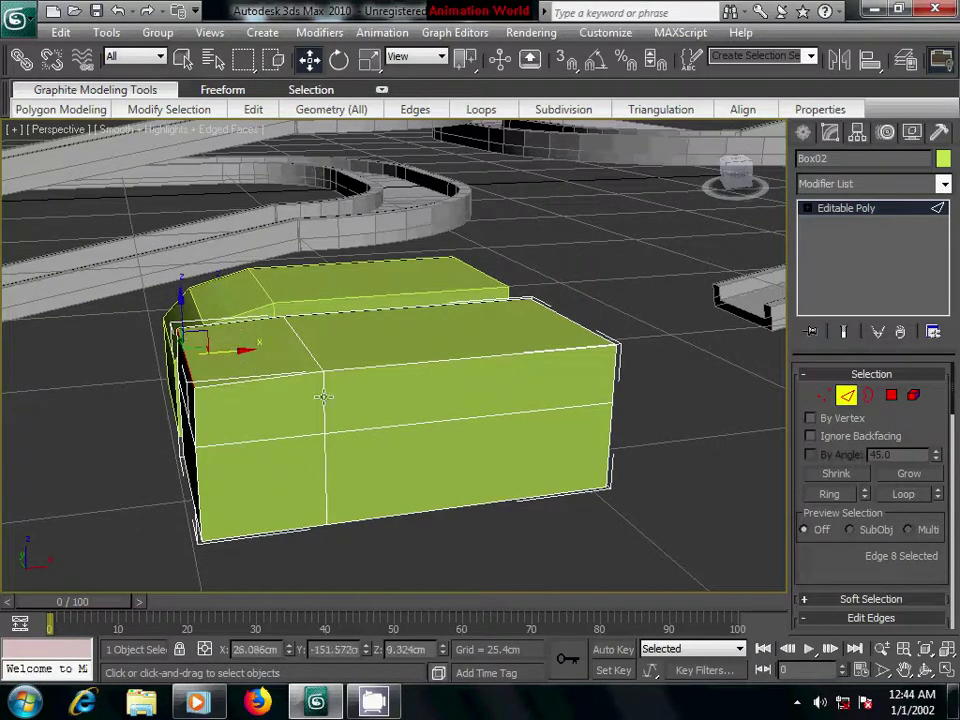
mouse_move(300, 365)
middle_down()
mouse_move(366, 393)
mouse_move(324, 388)
mouse_move(356, 396)
mouse_move(342, 404)
mouse_move(363, 386)
middle_up()
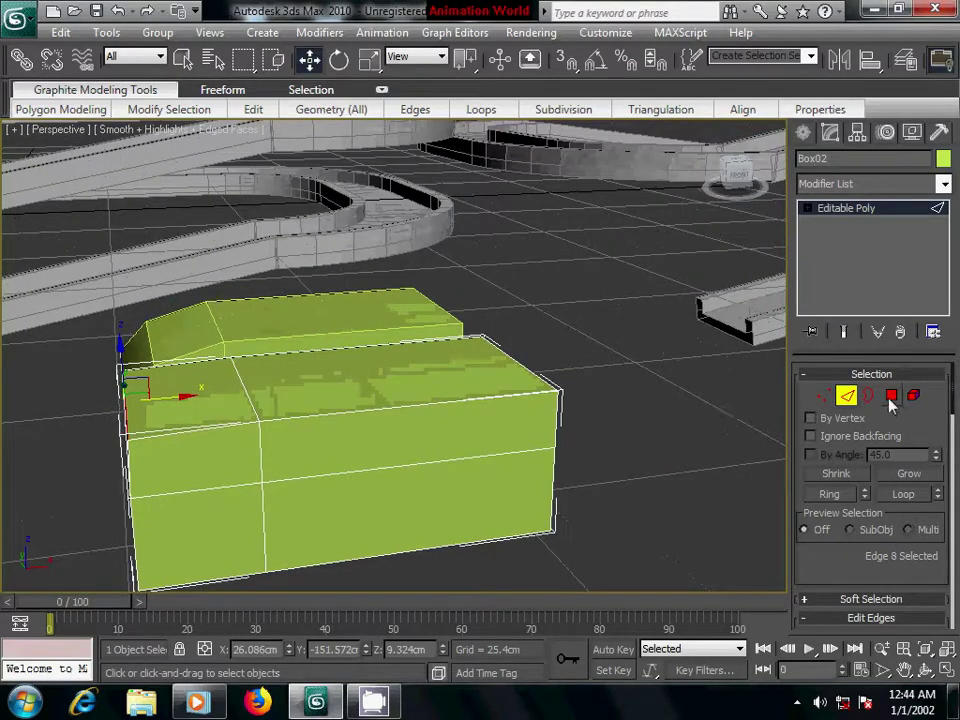
Scale Box02's two top polygons flatter on Z and lower them about 3cm.
click(890, 400)
click(189, 407)
ctrl+click(322, 389)
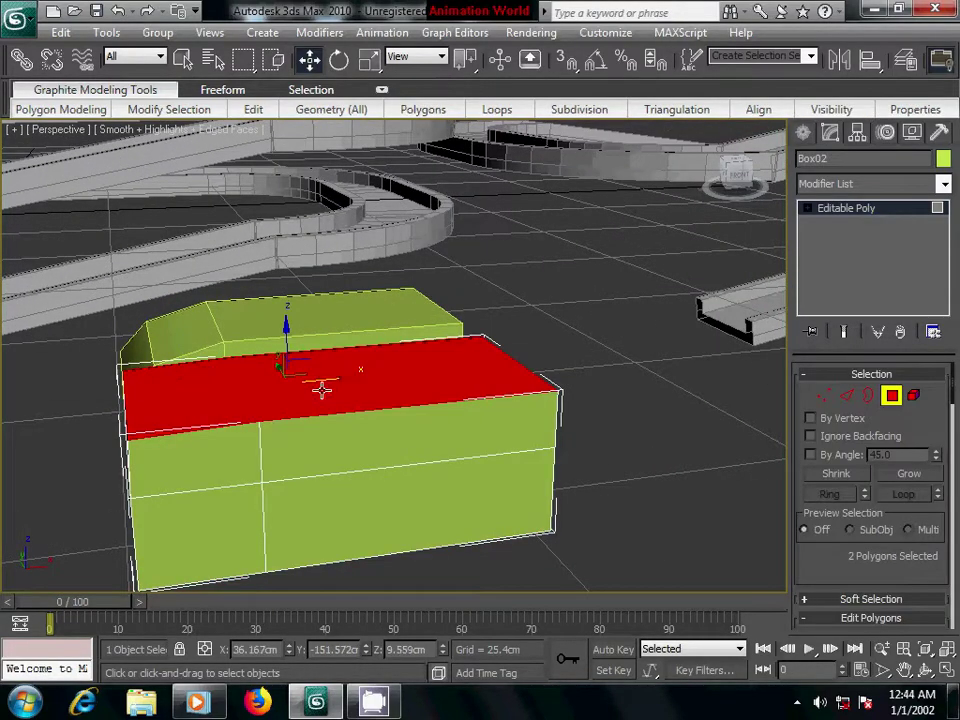
click(369, 60)
drag(287, 365, 317, 526)
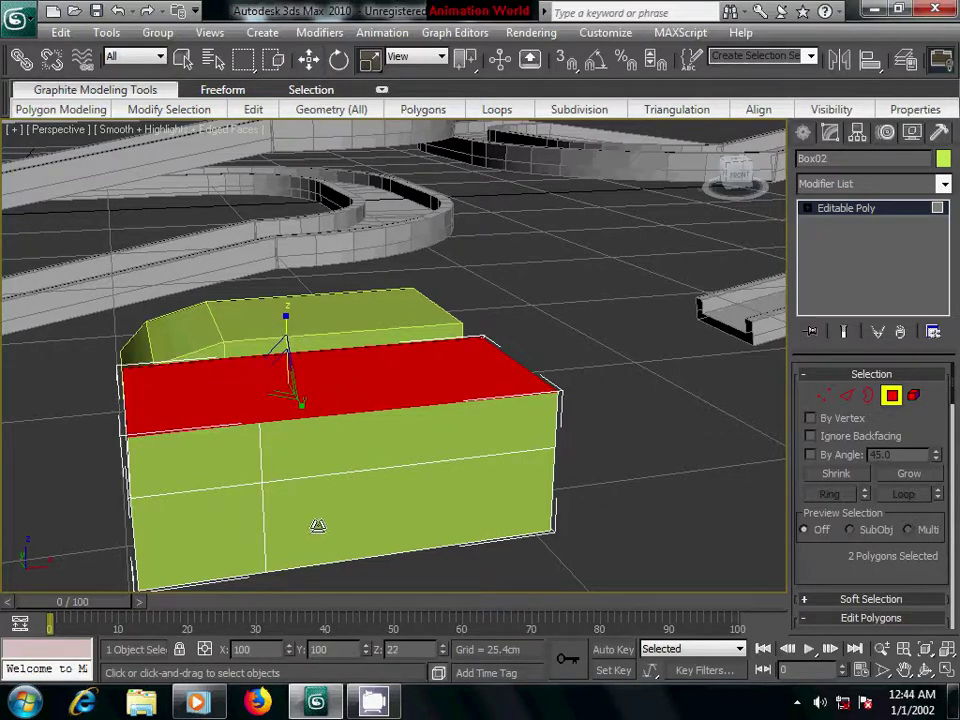
click(308, 60)
drag(286, 330, 313, 482)
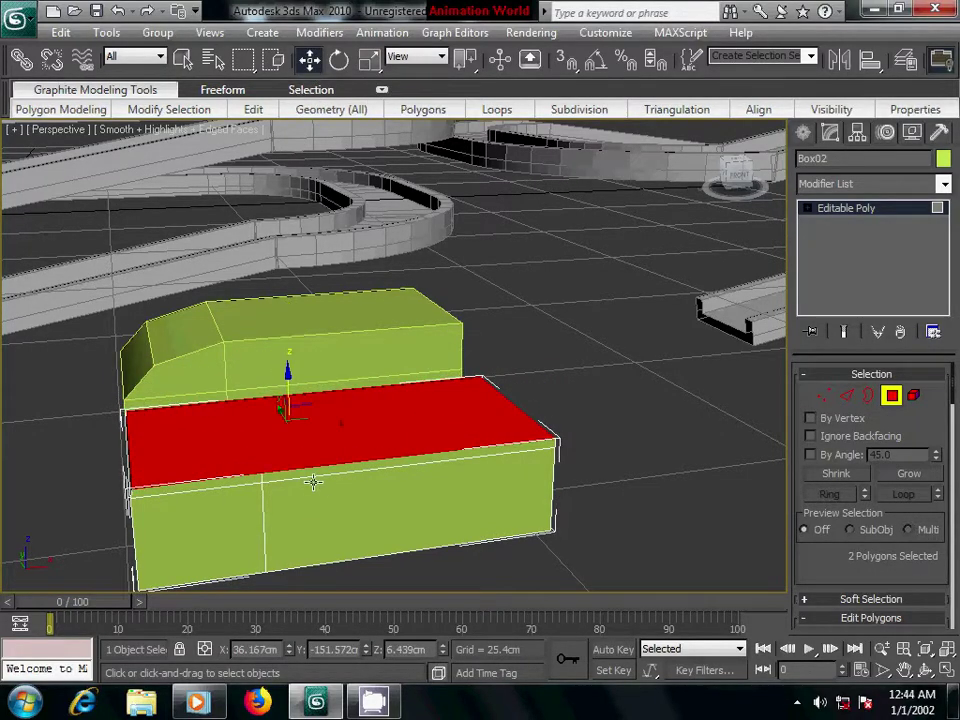
mouse_move(313, 482)
middle_down()
mouse_move(364, 452)
mouse_move(414, 446)
middle_up()
click(623, 300)
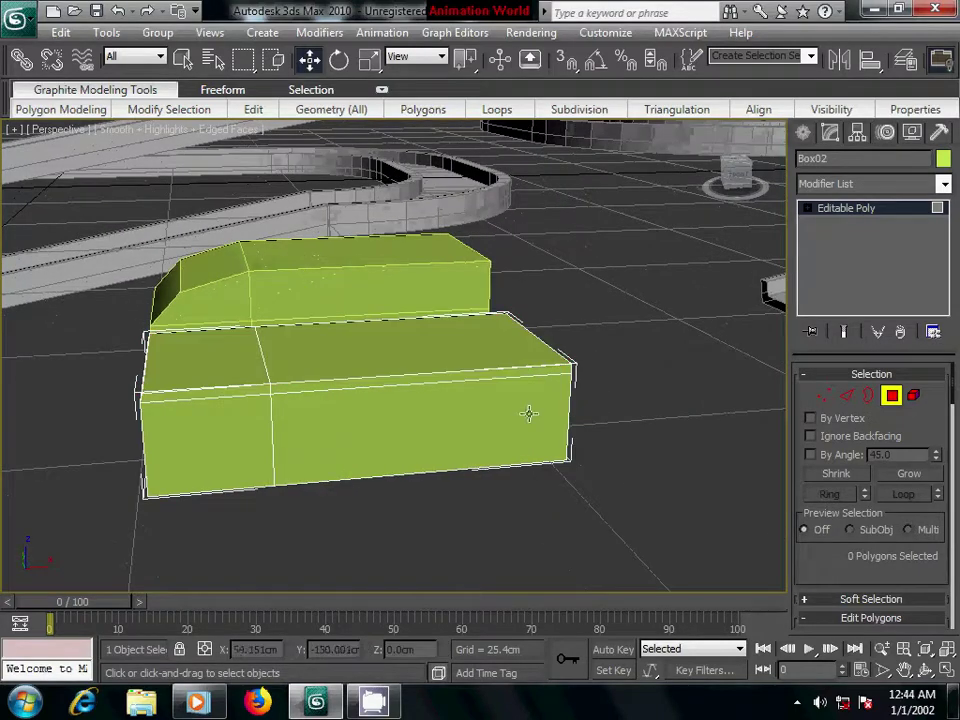
Select a vertical edge loop on the lower box and slide it toward the front.
key(2)
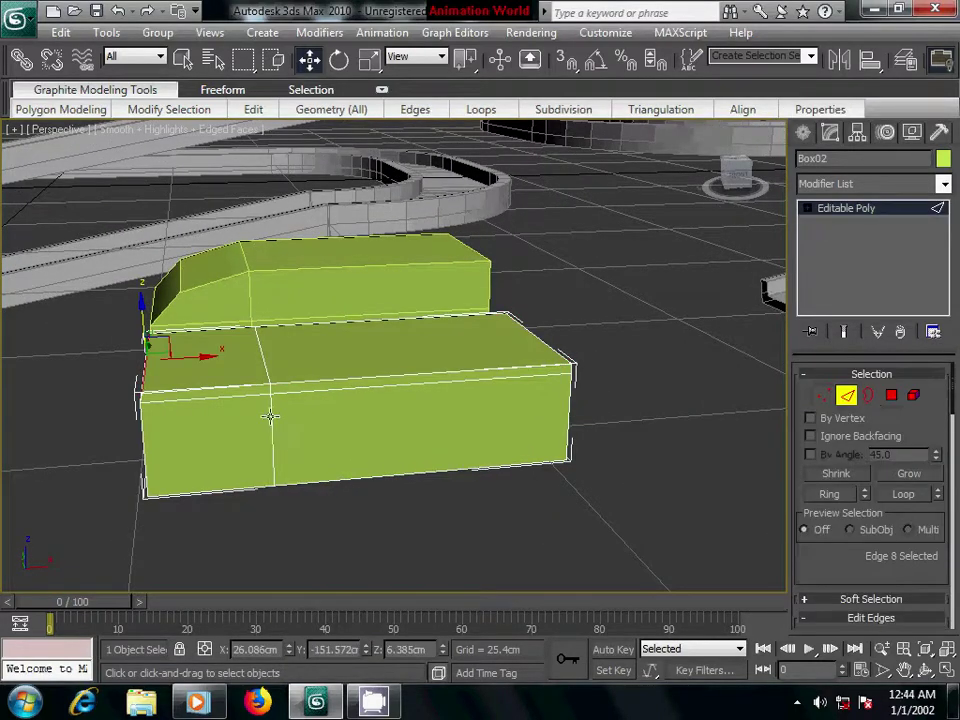
click(270, 416)
click(901, 495)
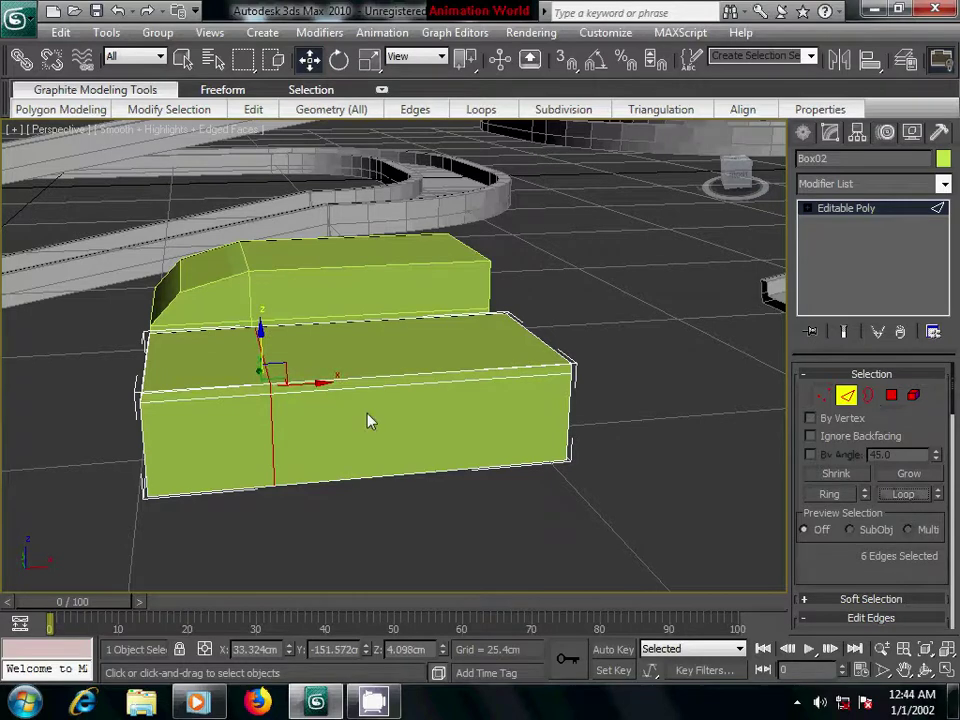
mouse_move(323, 382)
mouse_down()
mouse_move(299, 385)
mouse_move(311, 385)
mouse_up()
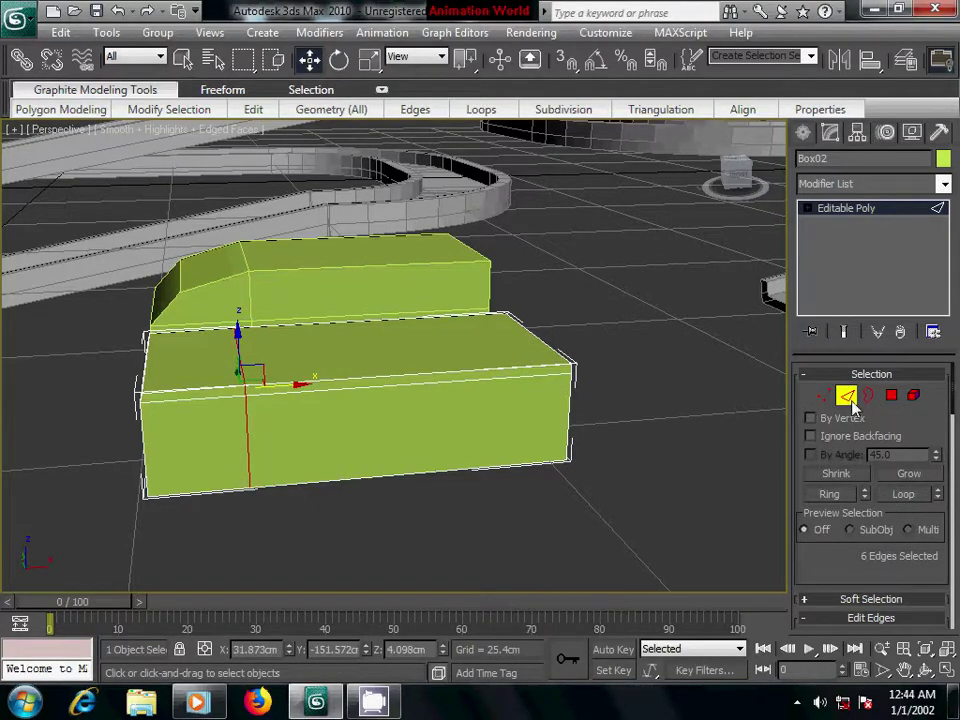
Connect the lower box's long horizontal edges with a new edge loop around it.
click(420, 478)
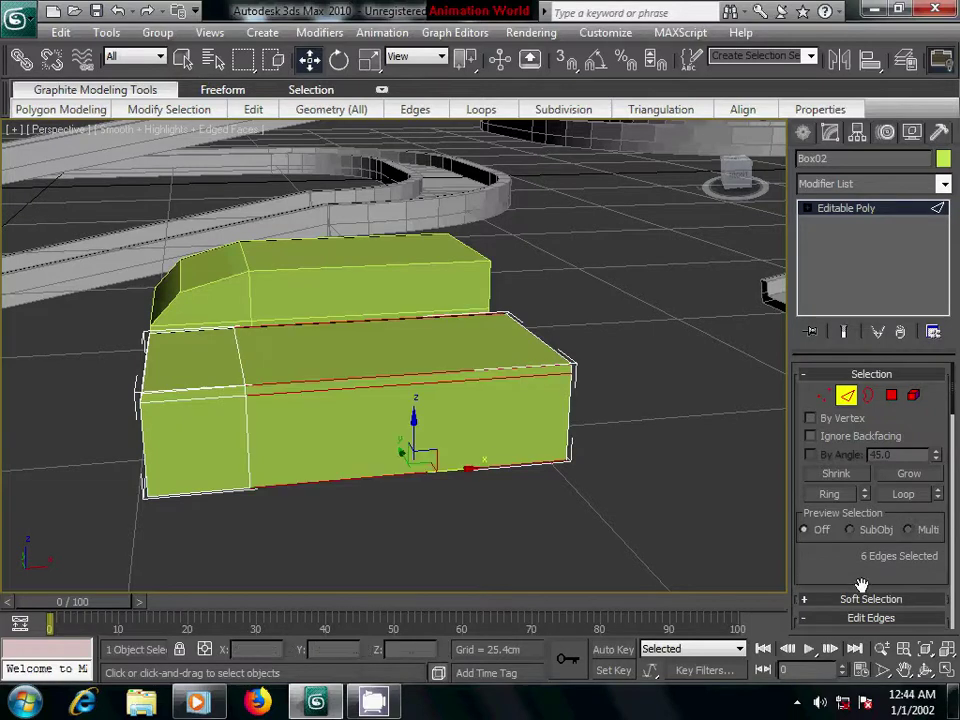
drag(861, 584, 861, 419)
click(933, 564)
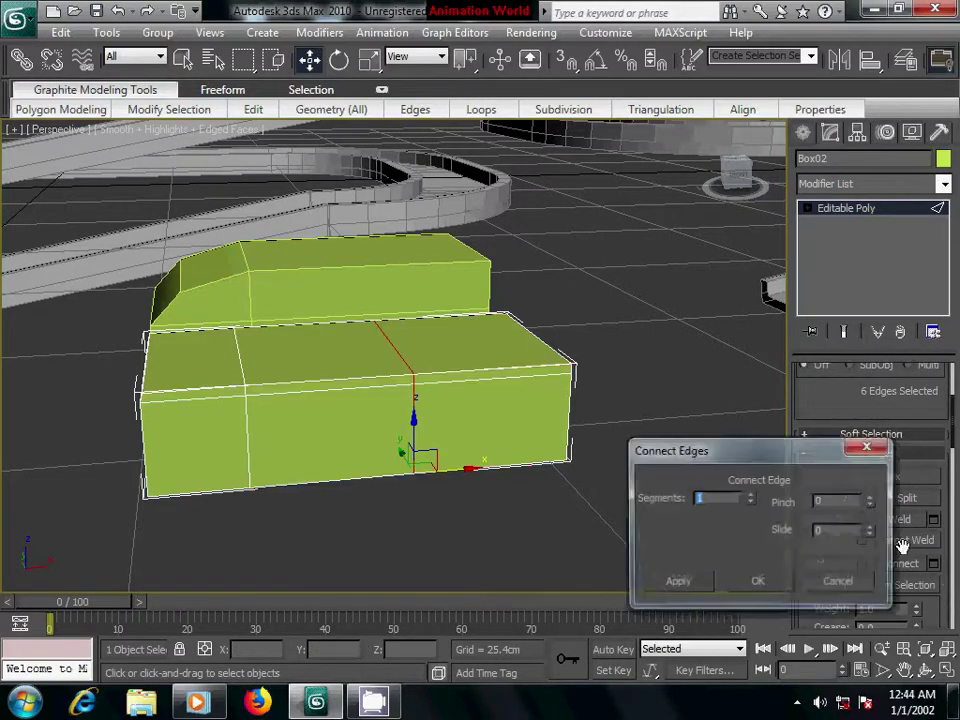
click(760, 585)
middle_drag(476, 450, 365, 458)
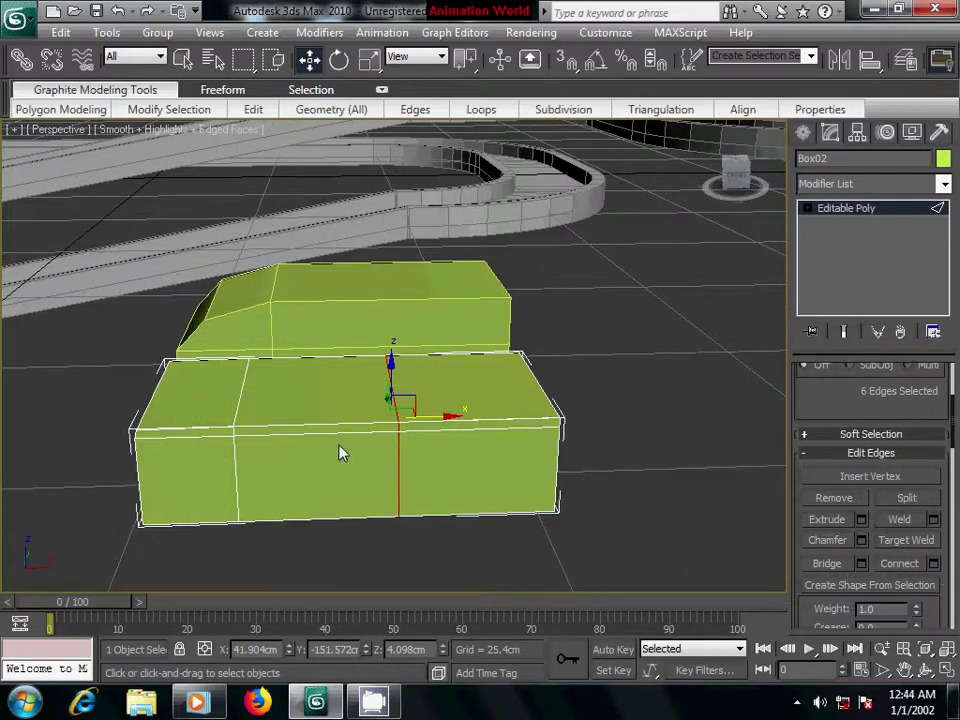
Connect the front and back top edges with a new edge, shifted slightly forward.
click(300, 425)
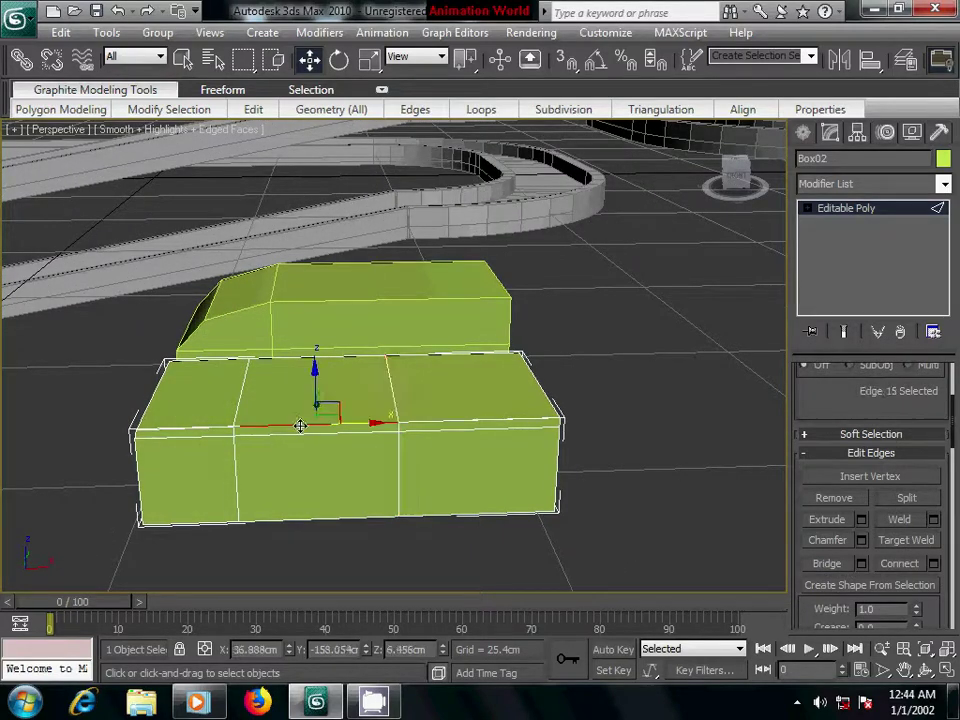
ctrl+click(282, 356)
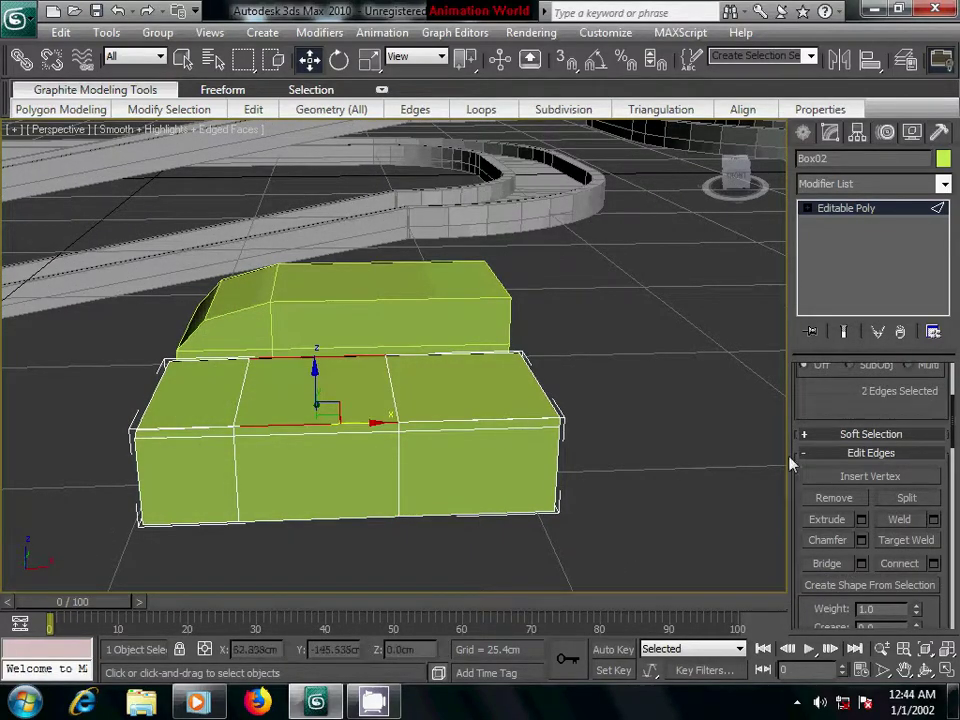
click(933, 564)
click(756, 581)
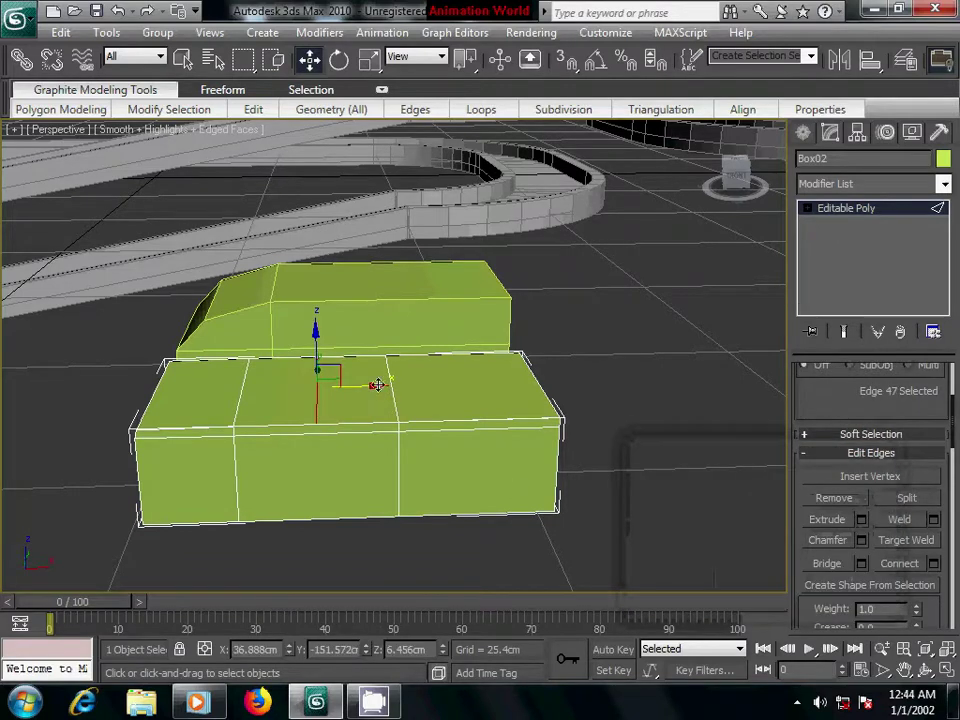
drag(376, 385, 350, 386)
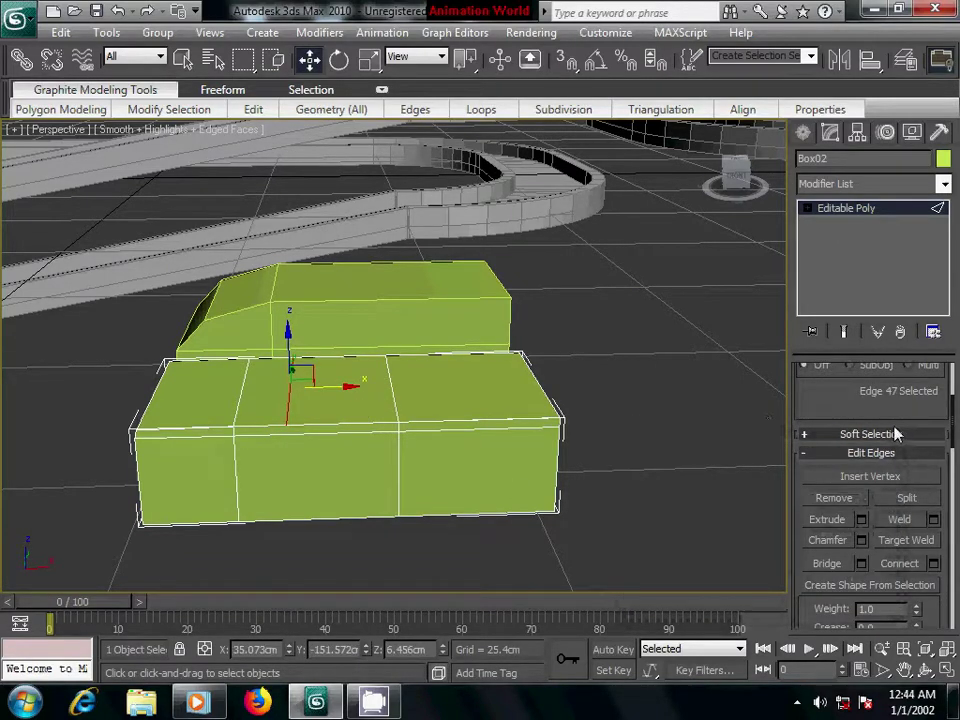
At Polygon level, raise the lower box's middle top face so the surrounding top slopes up.
click(807, 208)
click(840, 268)
click(360, 390)
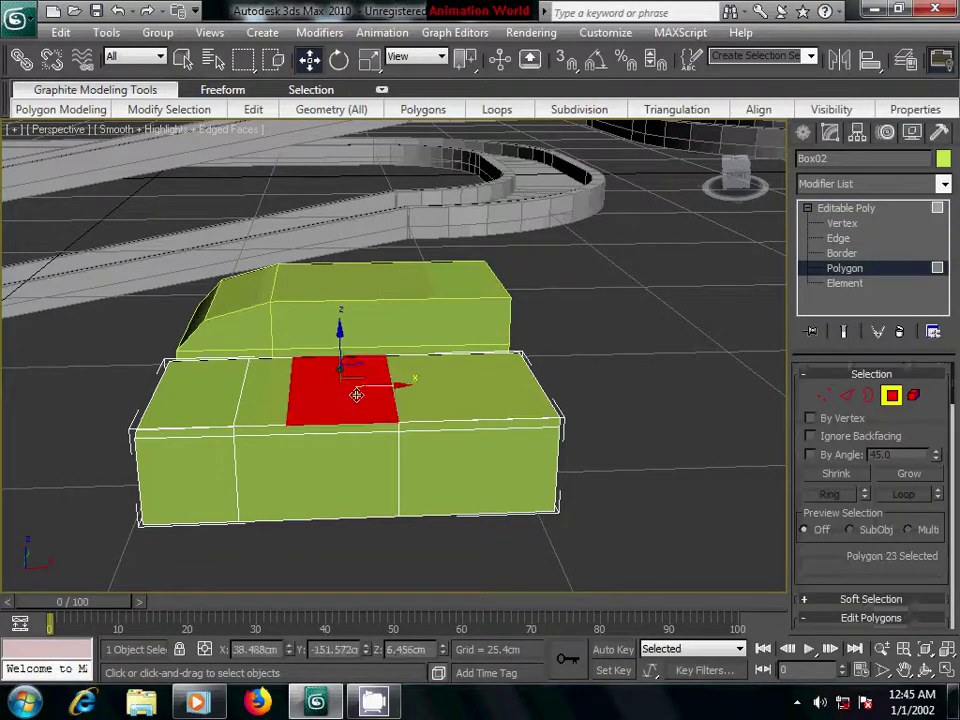
drag(340, 327, 339, 296)
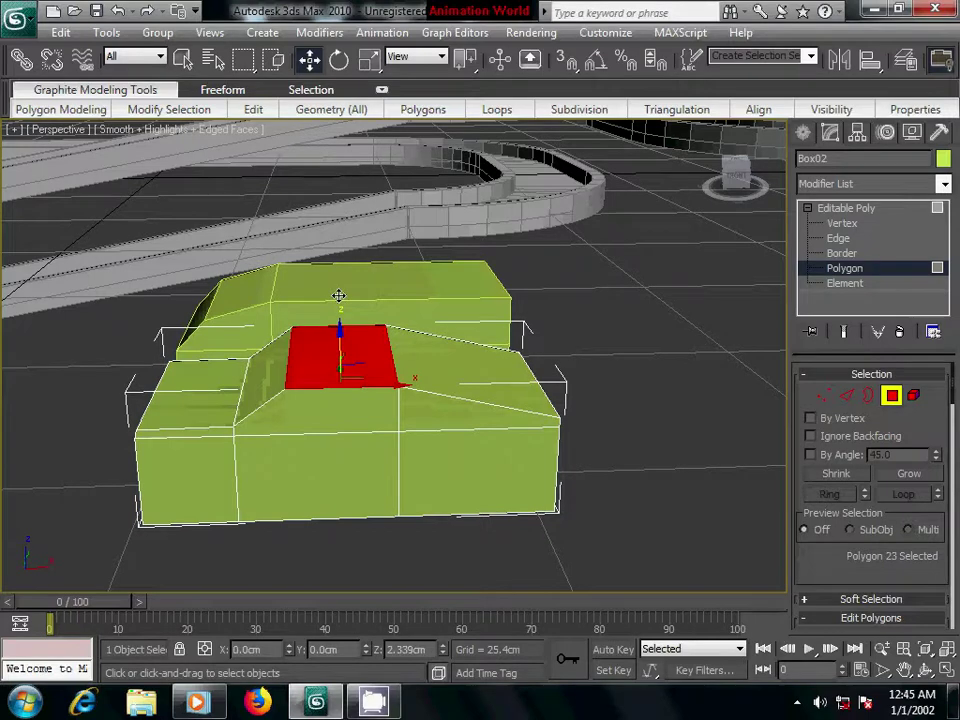
middle_drag(498, 441, 502, 416)
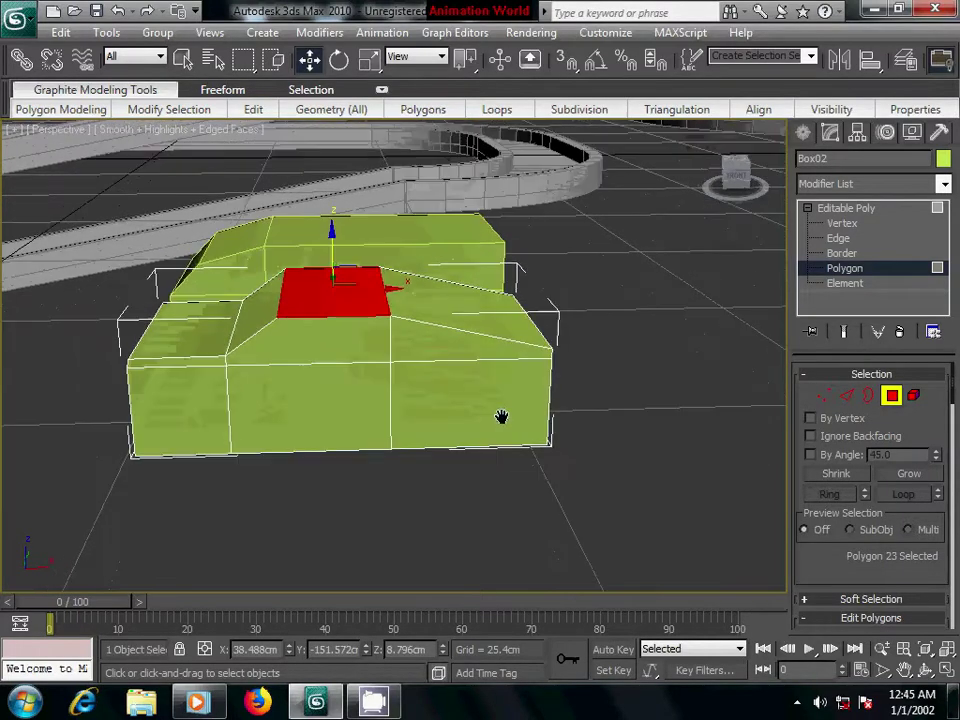
alt+middle_drag(502, 471, 420, 459)
alt+middle_drag(399, 336, 418, 441)
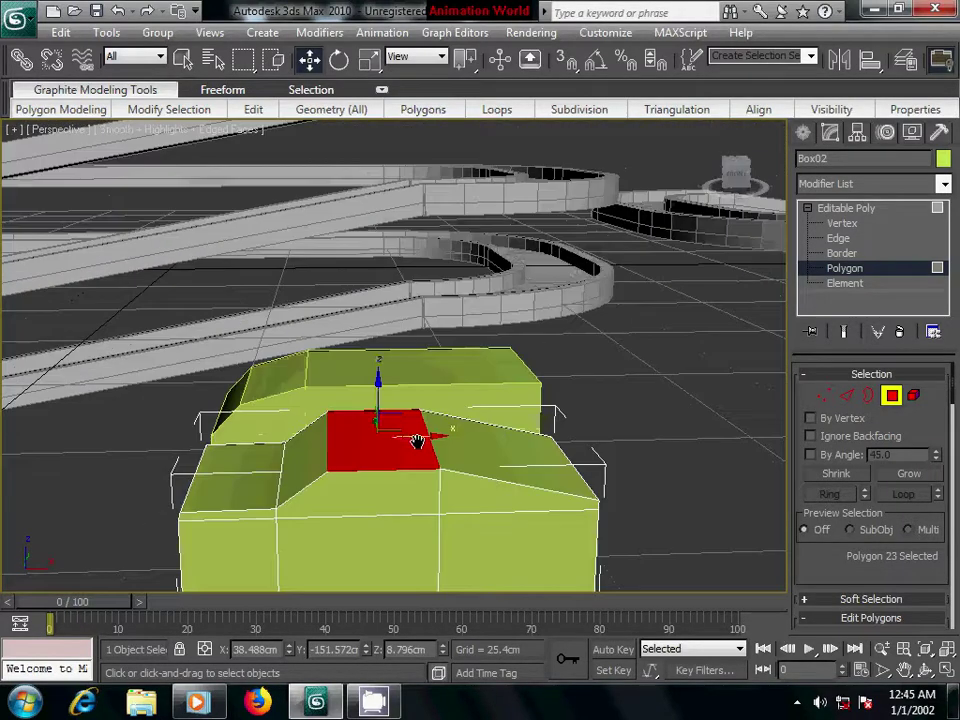
alt+middle_drag(618, 489, 617, 489)
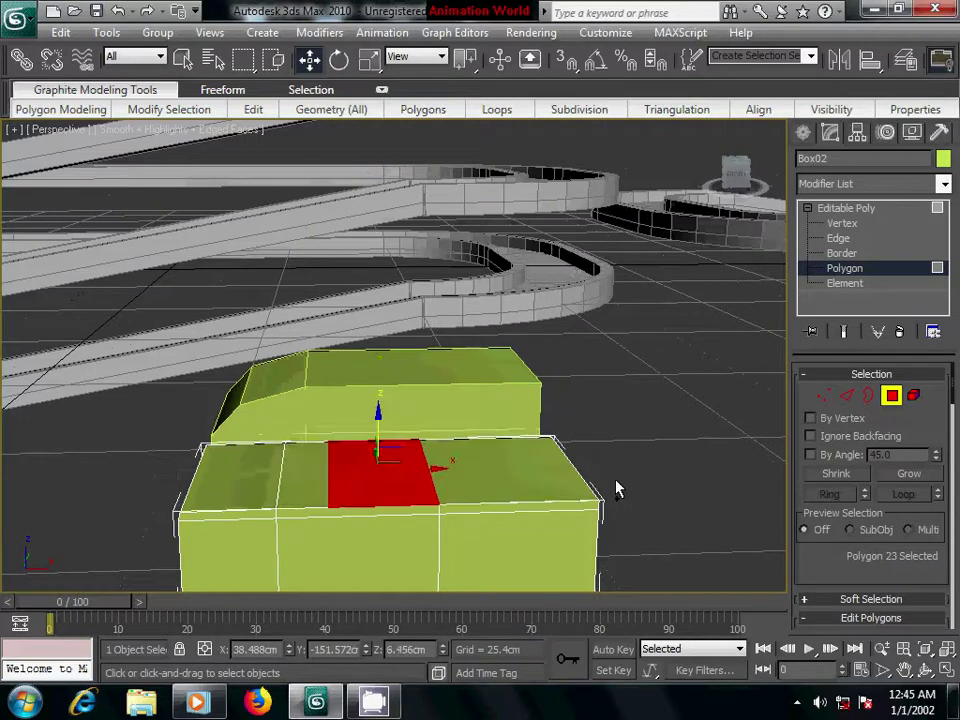
alt+middle_drag(531, 529, 540, 517)
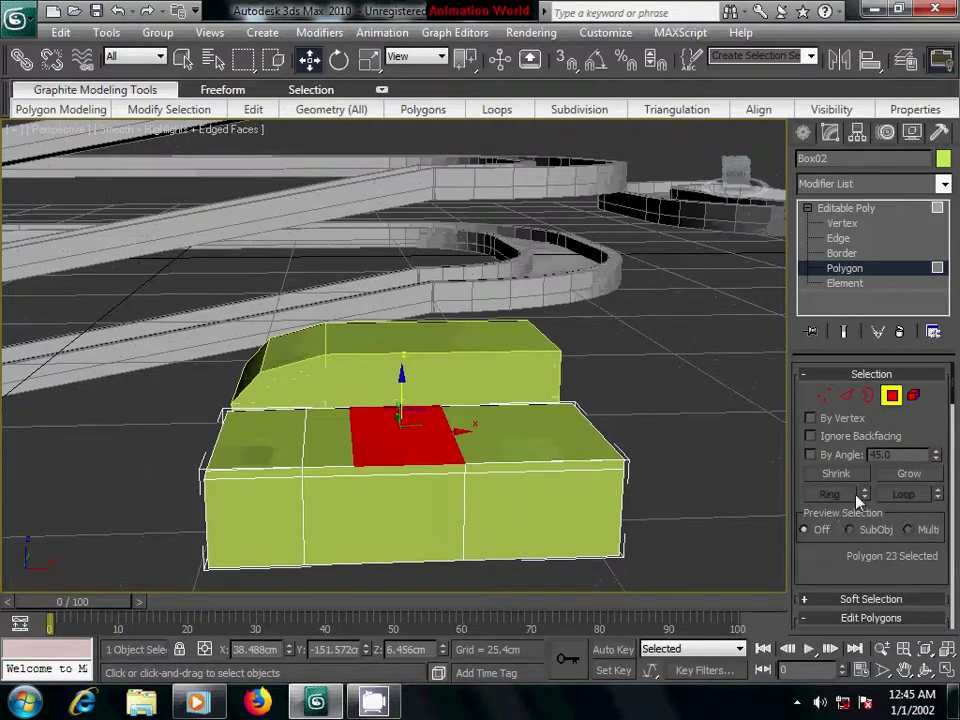
Connect two top edges with a new edge and slide it left along X.
click(465, 408)
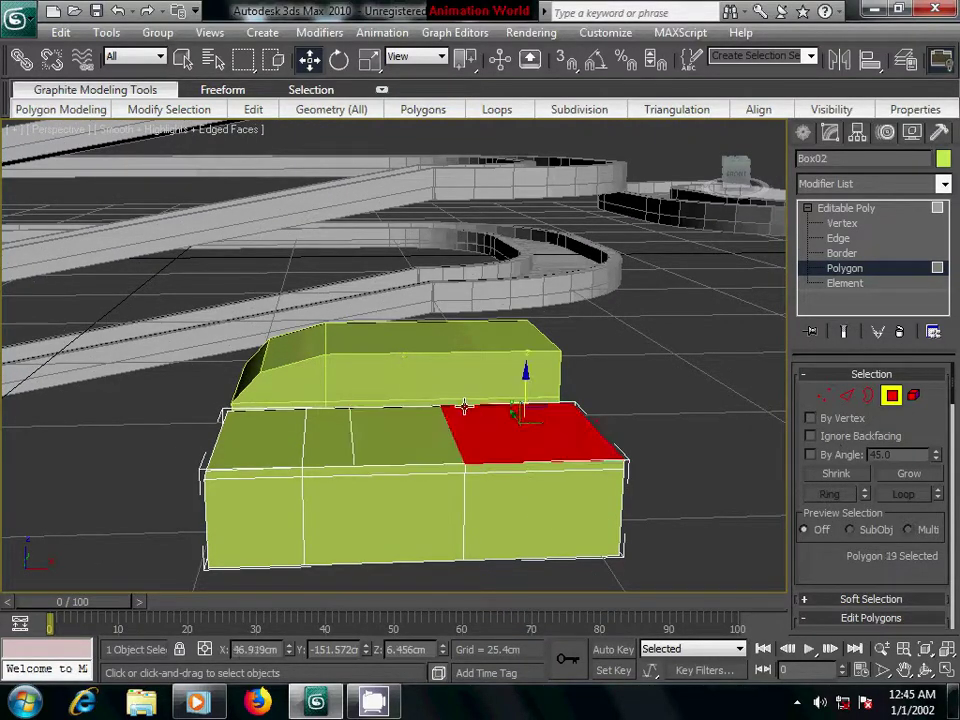
click(846, 395)
click(467, 470)
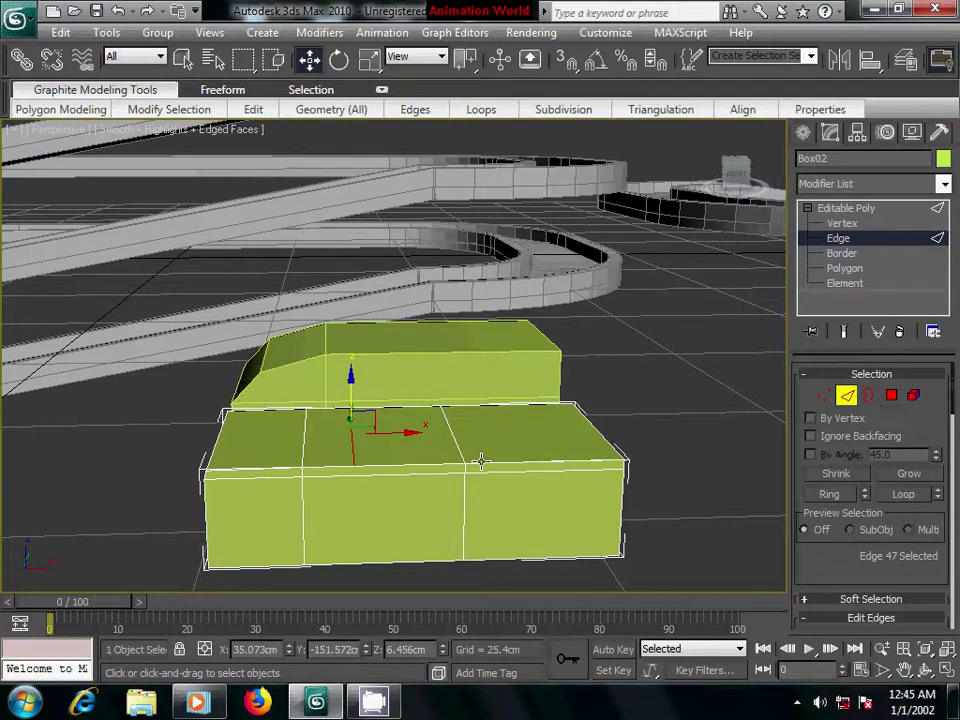
click(464, 406)
ctrl+click(462, 405)
drag(835, 574, 848, 430)
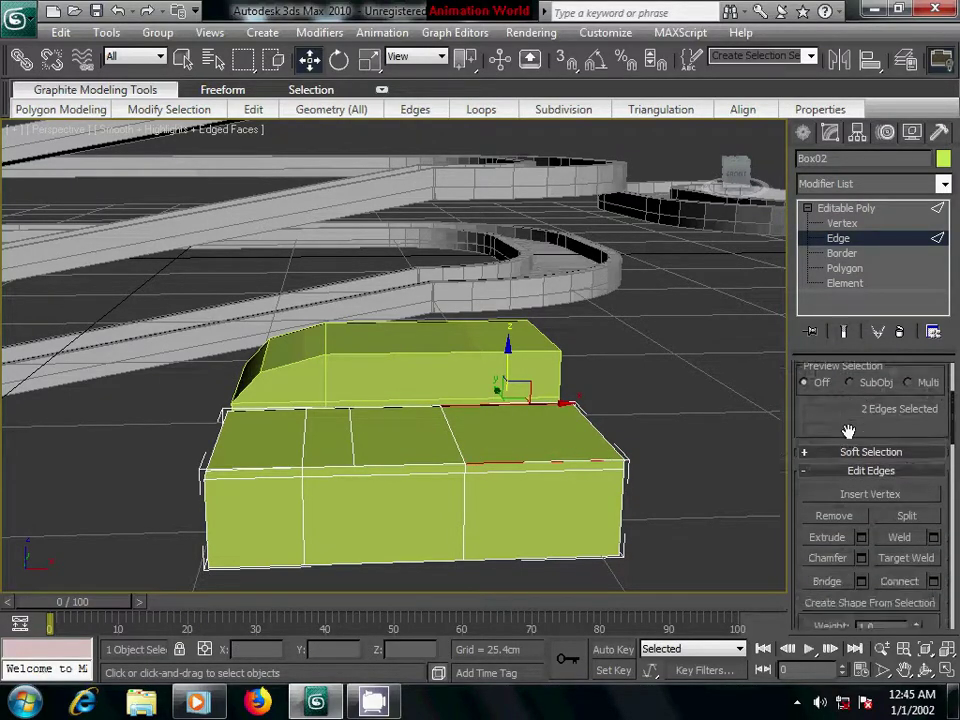
click(933, 582)
click(760, 582)
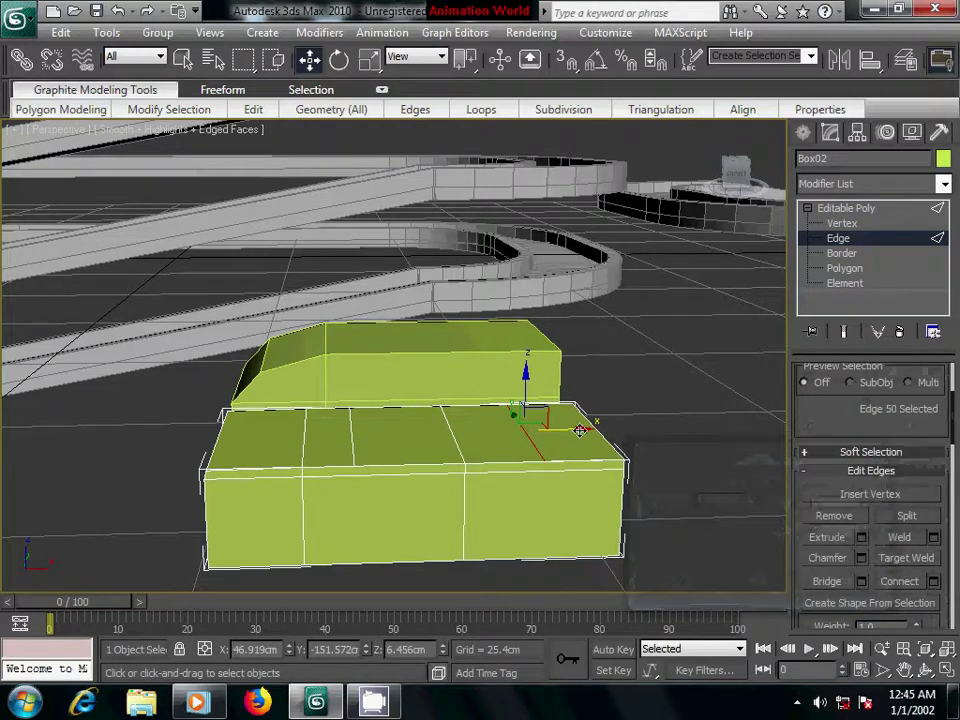
drag(580, 430, 508, 439)
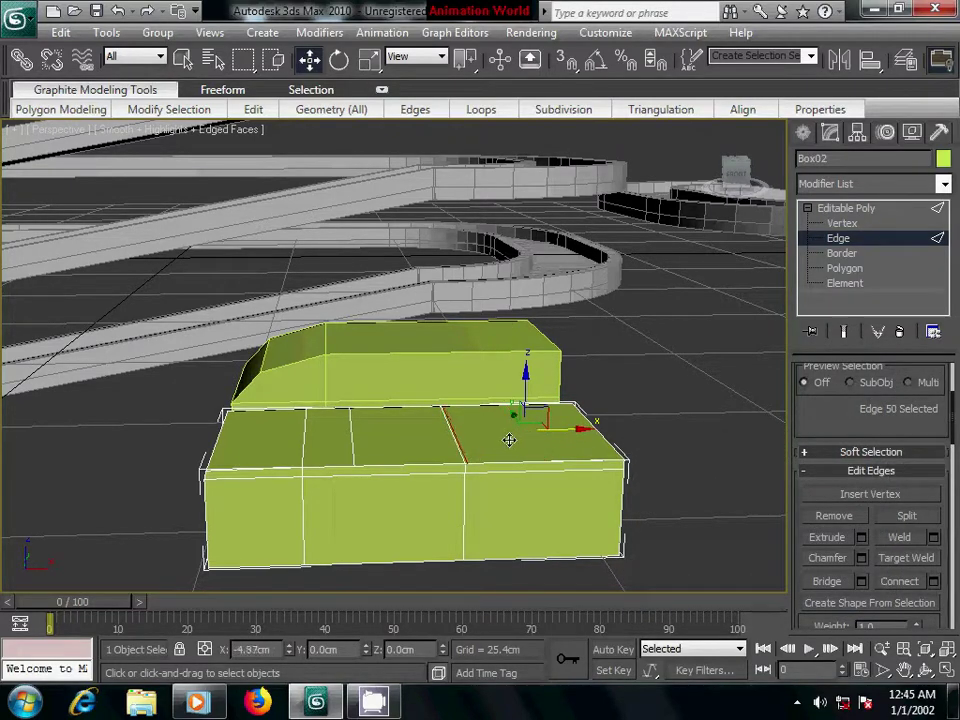
Clear the edge selection and select the body's middle top panel at Polygon level.
click(412, 446)
click(845, 268)
click(406, 437)
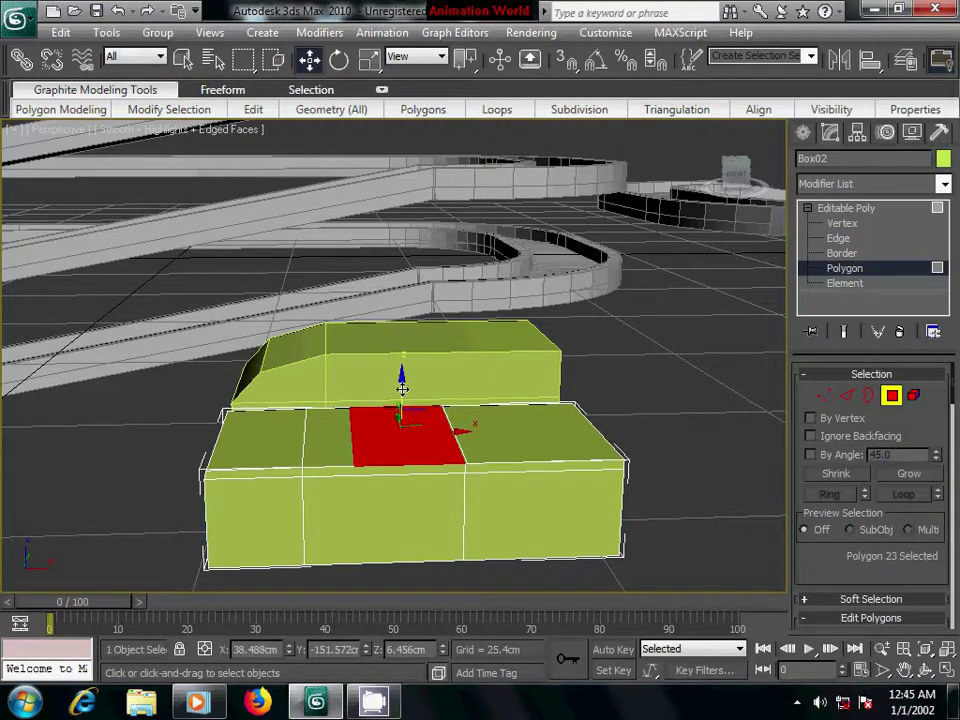
Raise the middle top panel upward in Z to form the sloped cabin.
mouse_move(400, 386)
mouse_down()
mouse_move(404, 342)
mouse_move(422, 369)
mouse_up()
mouse_move(462, 483)
alt+middle_down()
mouse_move(459, 469)
mouse_move(484, 463)
mouse_move(490, 481)
alt+middle_up()
drag(456, 340, 454, 329)
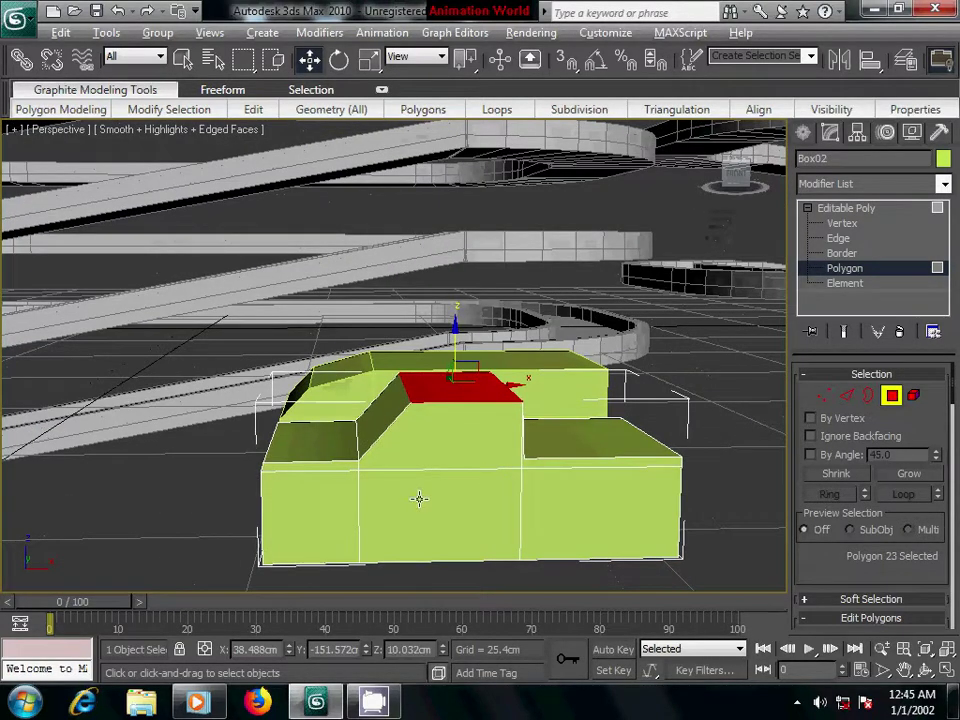
mouse_move(420, 497)
middle_down()
mouse_move(519, 478)
mouse_move(568, 493)
middle_up()
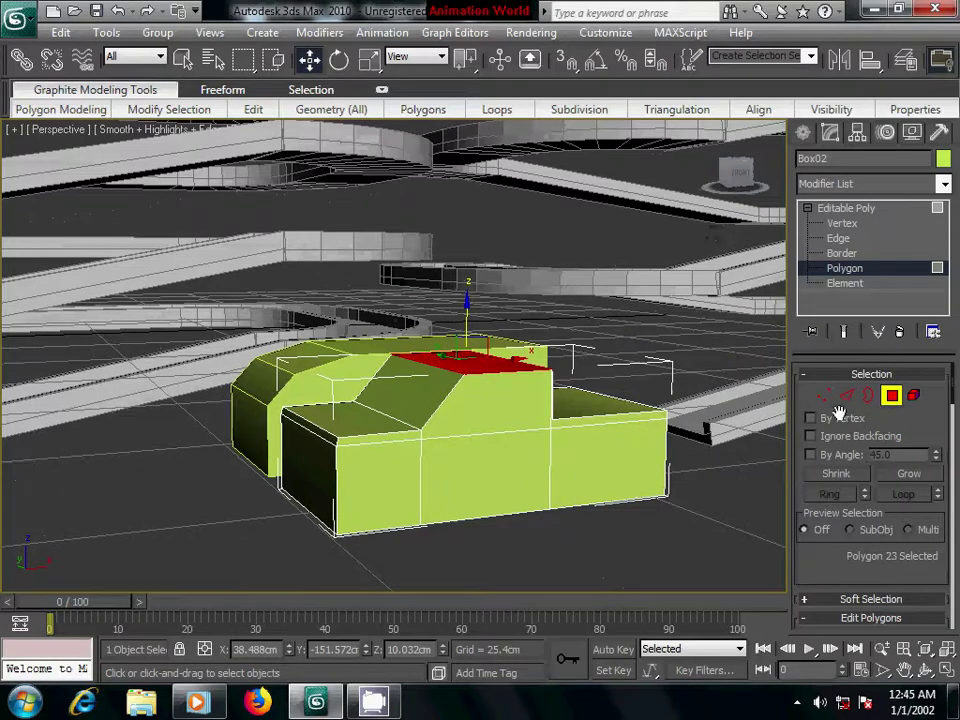
Select the six front faces of the car body and push them back about 3.4cm along Y.
click(375, 468)
ctrl+click(532, 467)
ctrl+click(579, 471)
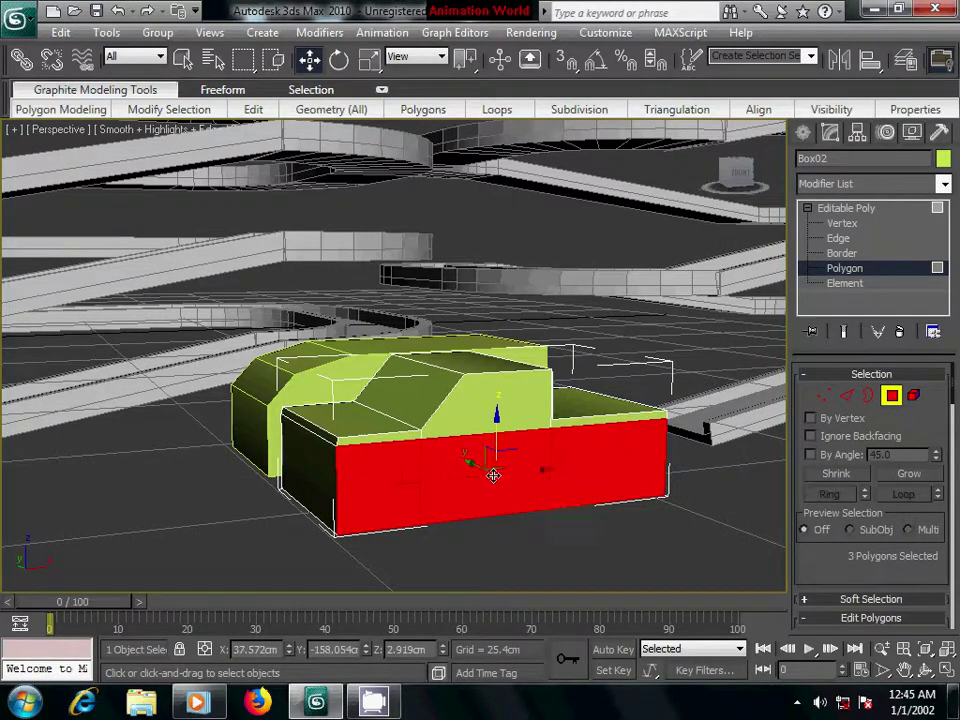
drag(493, 475, 461, 460)
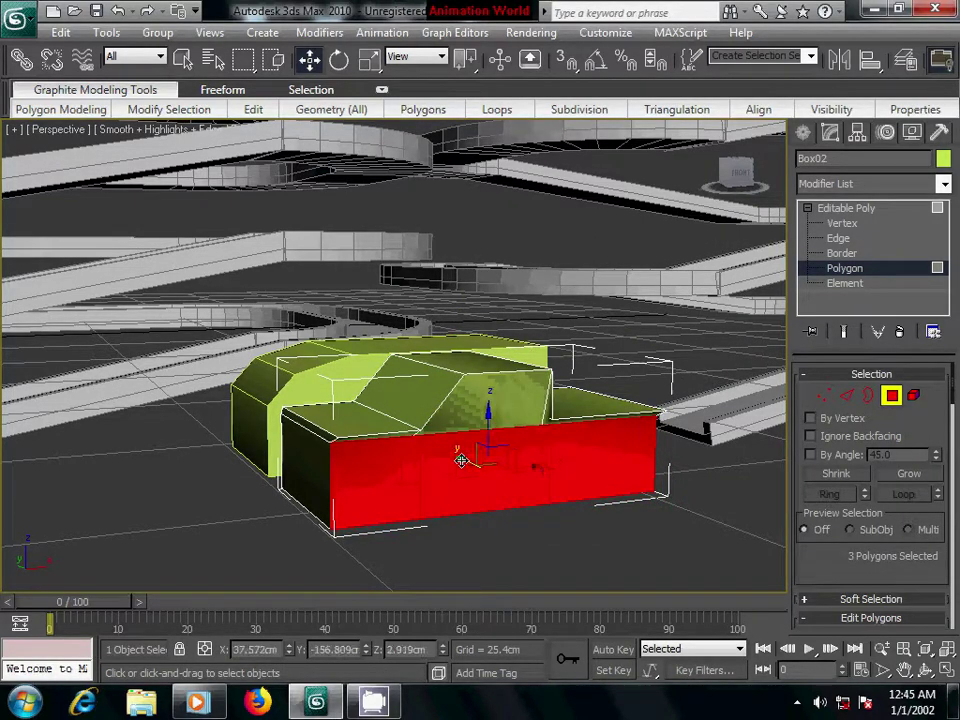
key(ctrl+z)
ctrl+click(500, 400)
ctrl+click(455, 415)
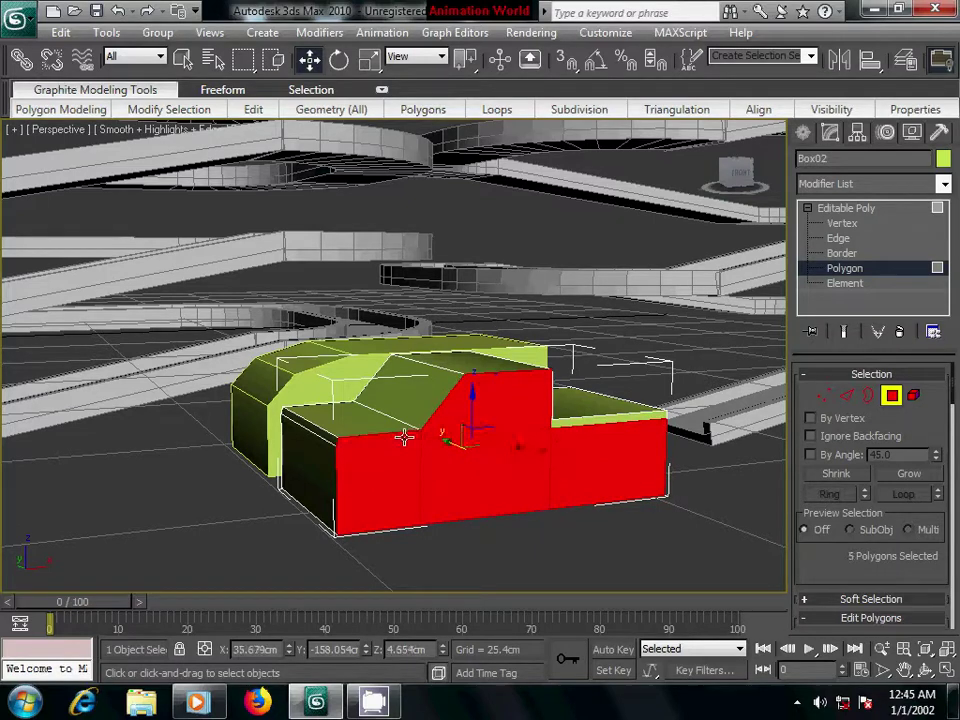
ctrl+click(568, 421)
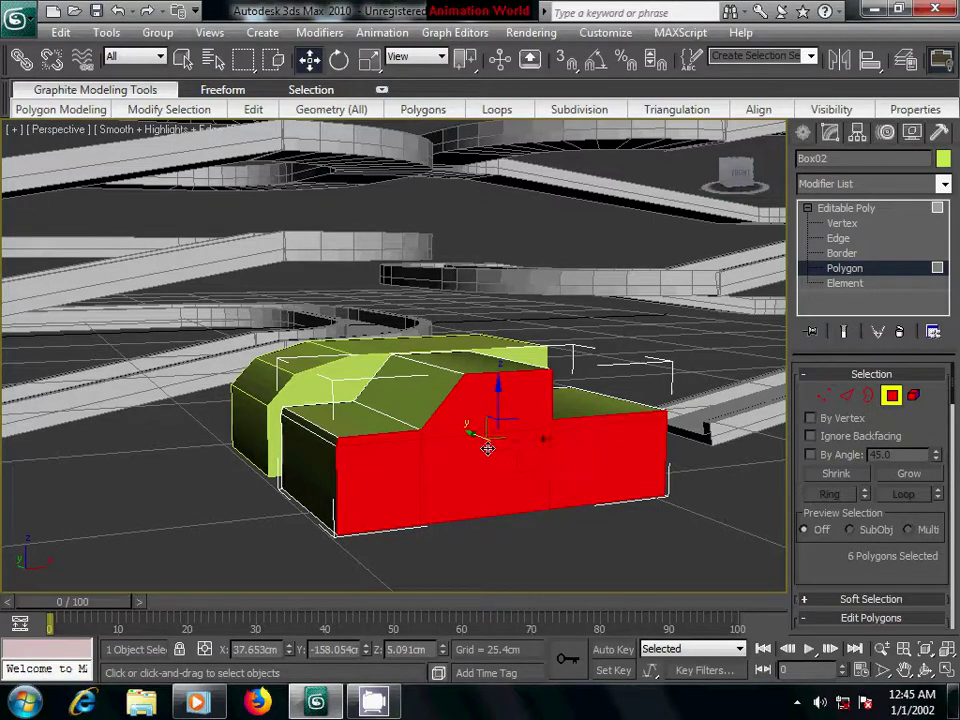
drag(467, 430, 461, 431)
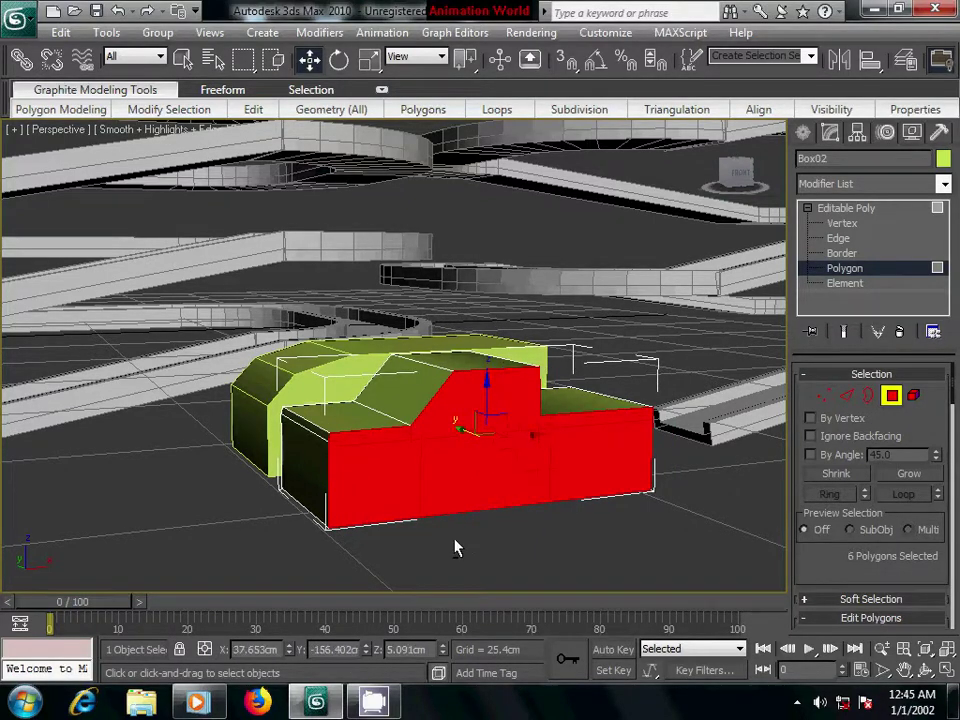
mouse_move(454, 546)
middle_down()
mouse_move(488, 549)
mouse_move(546, 498)
middle_up()
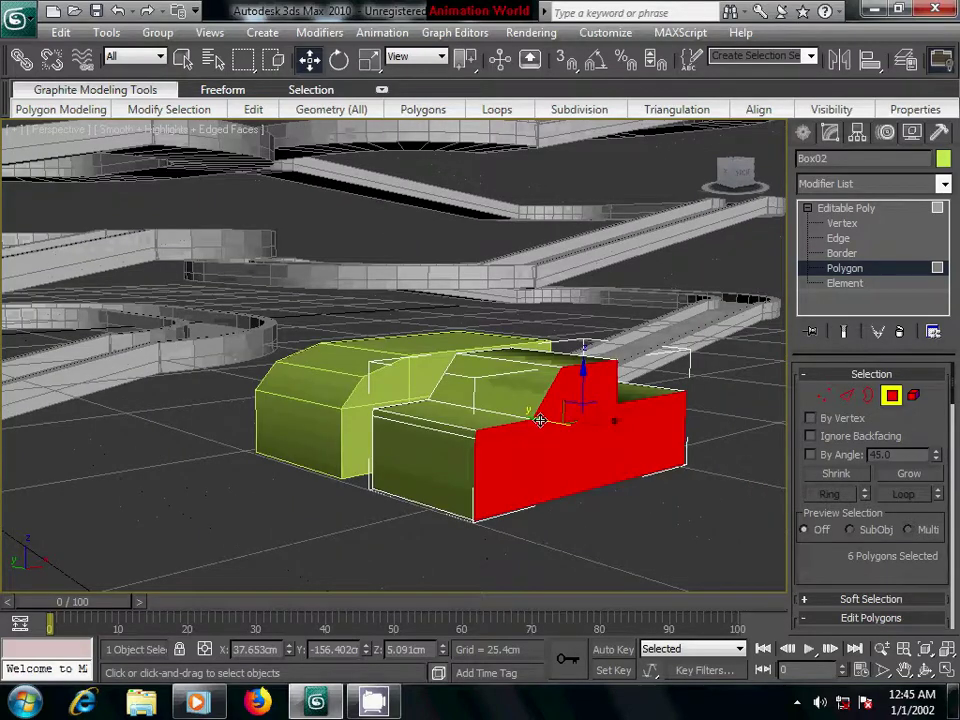
drag(540, 420, 533, 416)
mouse_move(578, 552)
middle_down()
mouse_move(531, 529)
mouse_move(570, 508)
middle_up()
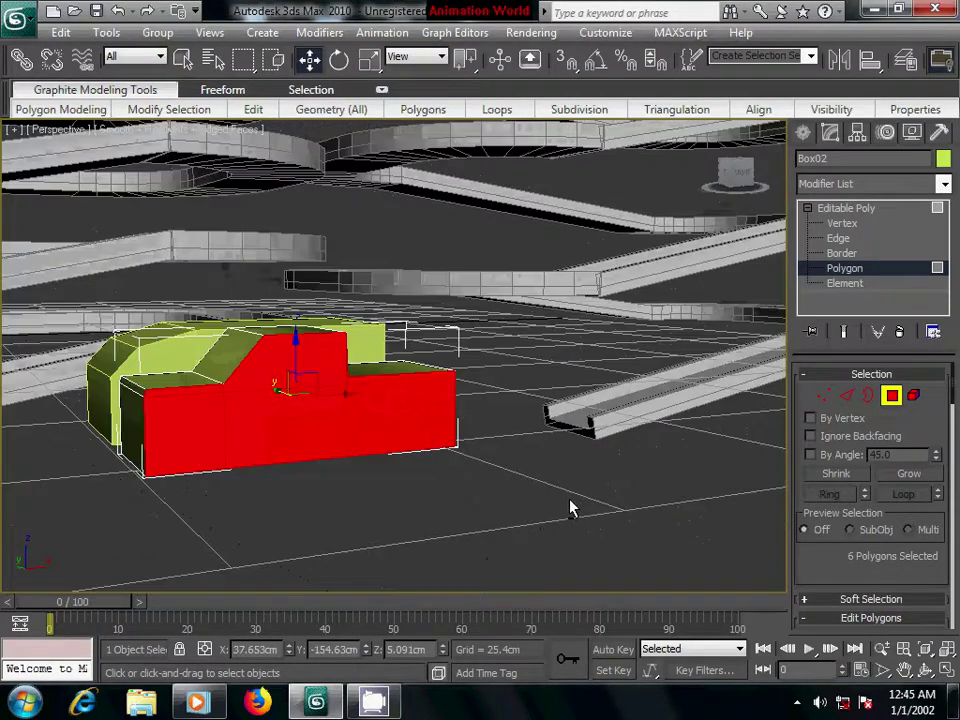
In Vertex mode, lower all the body's top vertices slightly in Z.
click(825, 396)
mouse_move(400, 515)
middle_down()
mouse_move(510, 515)
mouse_move(497, 521)
mouse_move(414, 360)
middle_up()
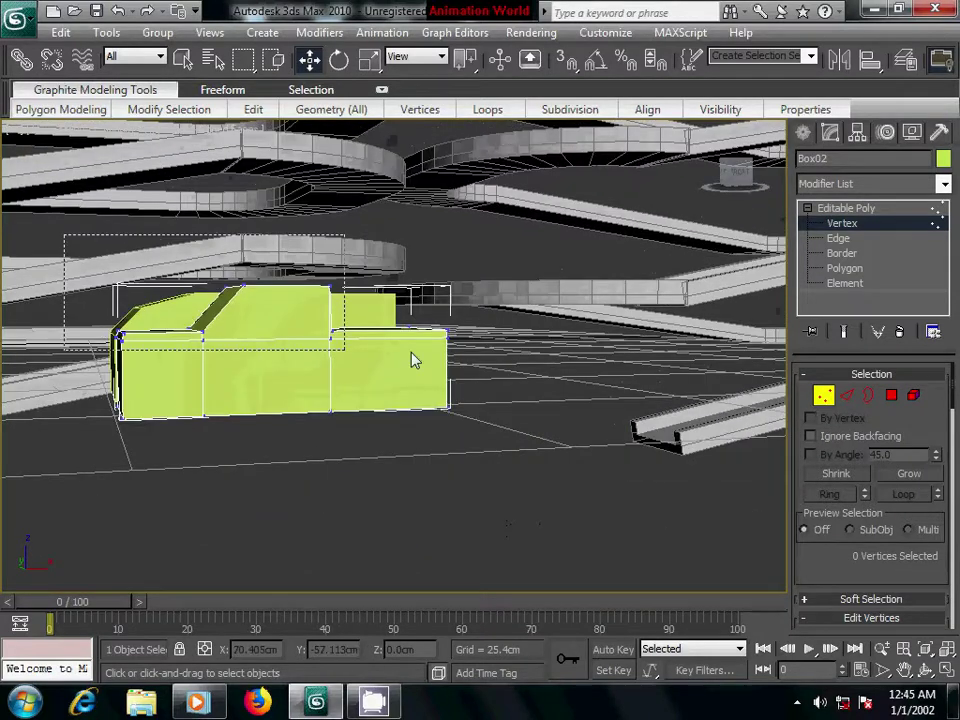
drag(470, 350, 100, 300)
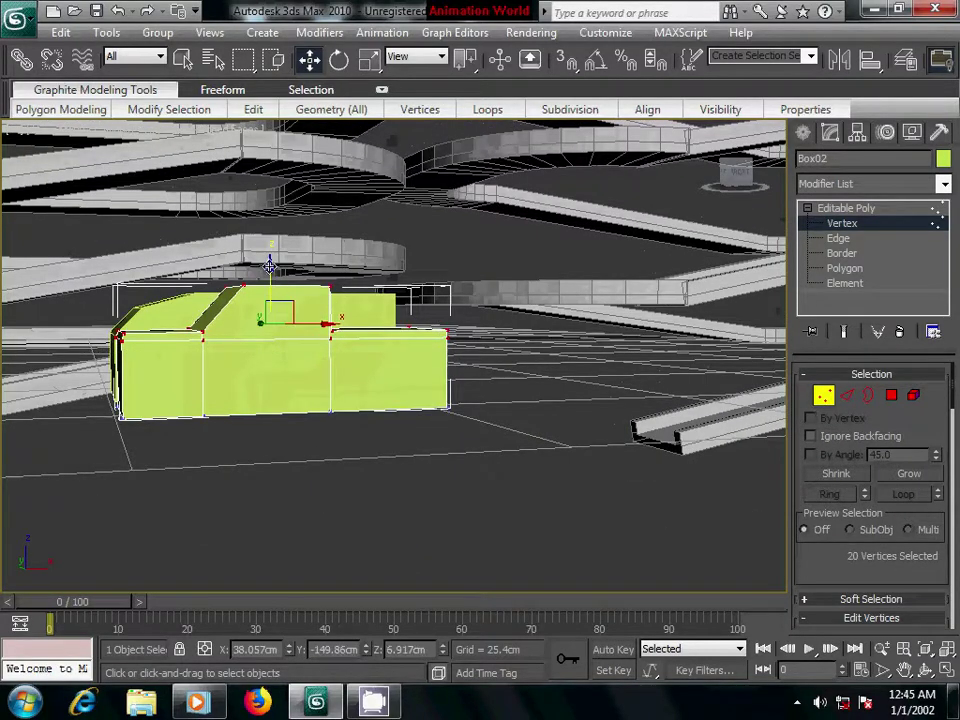
drag(276, 276, 277, 300)
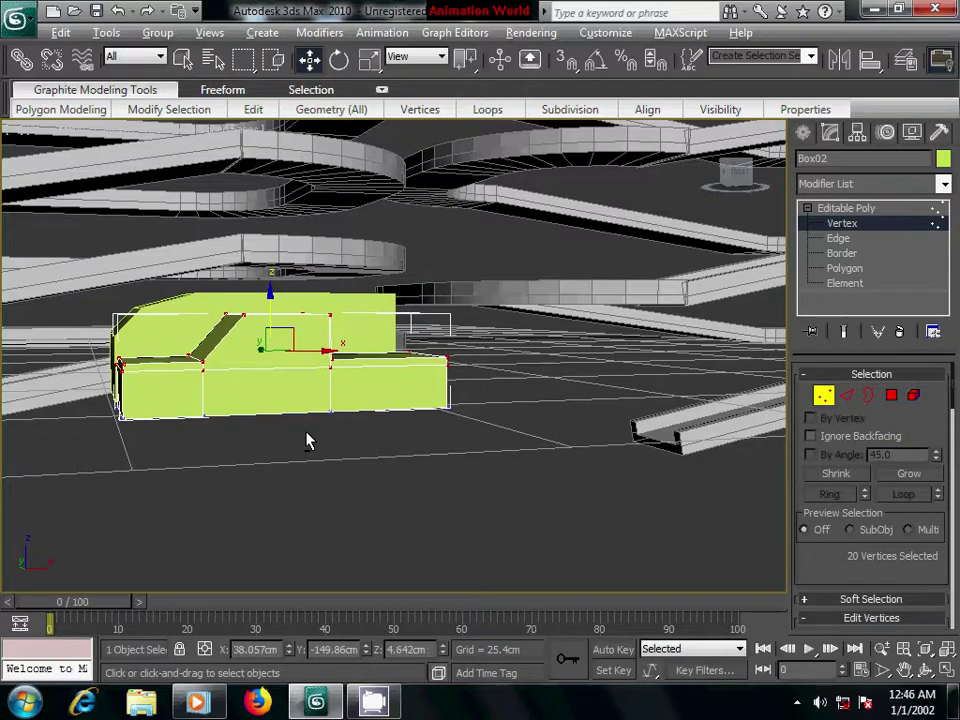
alt+middle_drag(306, 439, 340, 446)
click(517, 484)
mouse_move(517, 484)
alt+middle_down()
mouse_move(598, 508)
mouse_move(553, 476)
alt+middle_up()
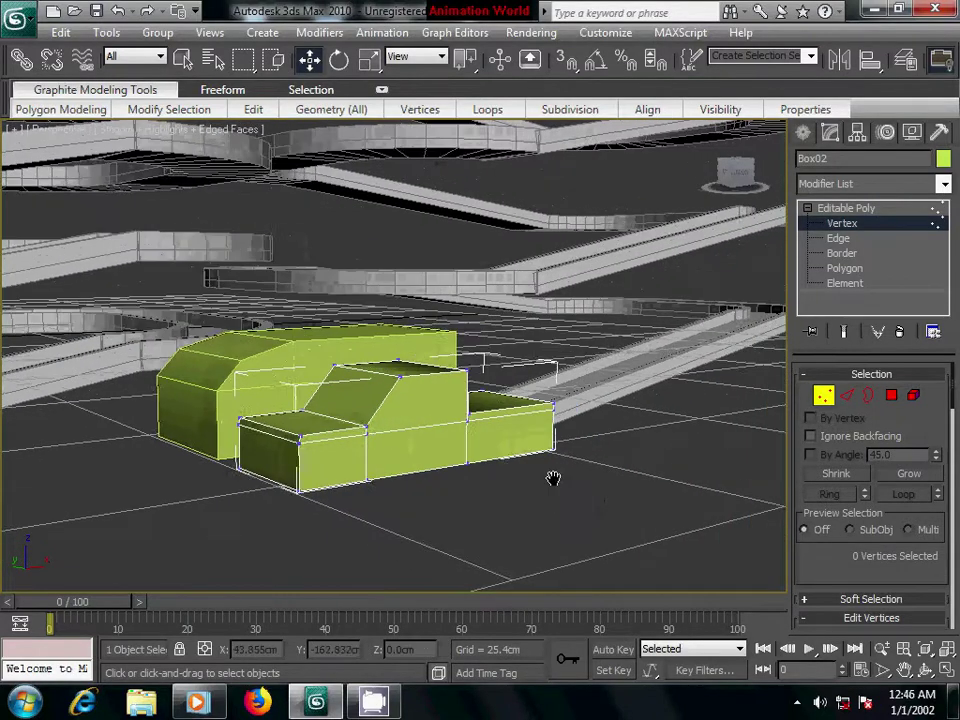
Shift-drag the car body to clone it as Box03, about 14.8cm further along Y.
click(803, 132)
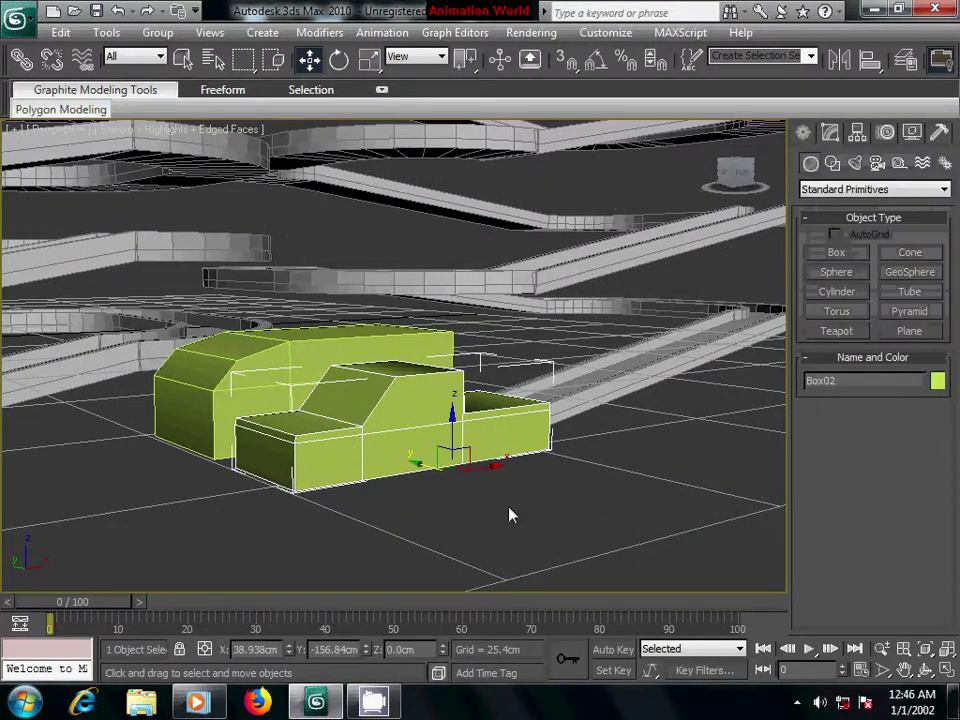
mouse_move(510, 515)
alt+middle_down()
mouse_move(493, 514)
mouse_move(553, 508)
mouse_move(508, 514)
mouse_move(465, 502)
alt+middle_up()
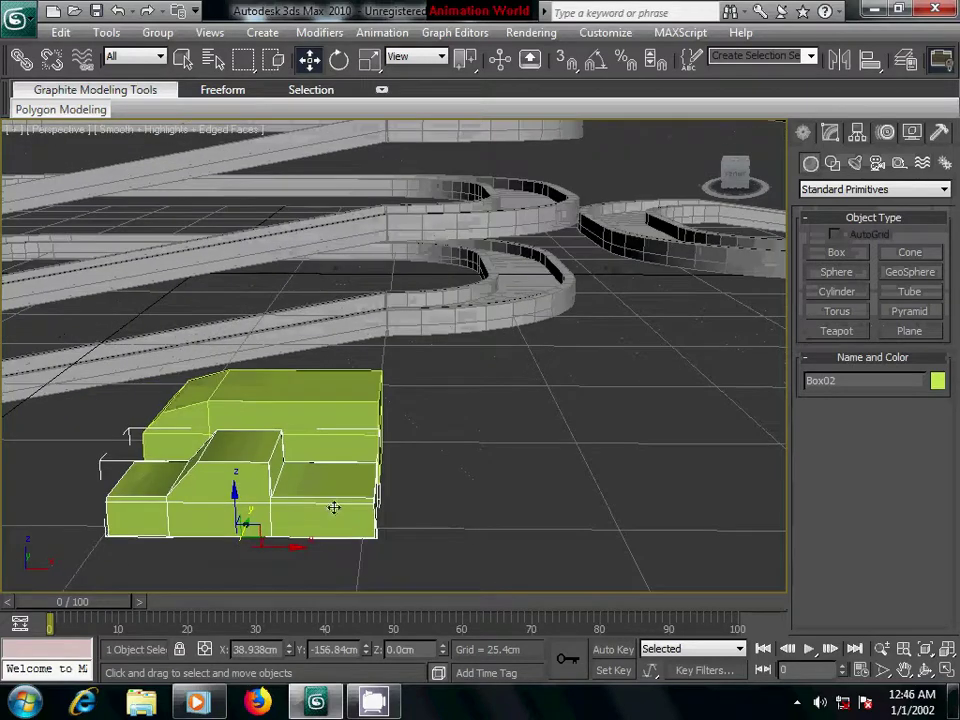
click(830, 132)
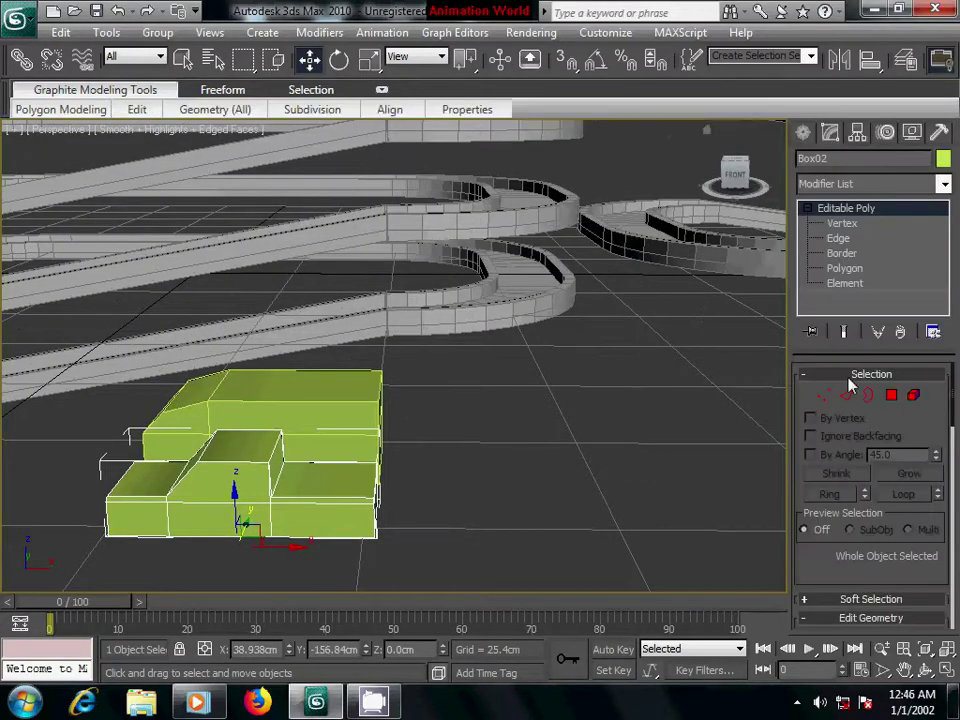
click(803, 132)
mouse_move(474, 540)
alt+middle_down()
mouse_move(433, 537)
mouse_move(520, 475)
alt+middle_up()
shift+drag(519, 431, 643, 497)
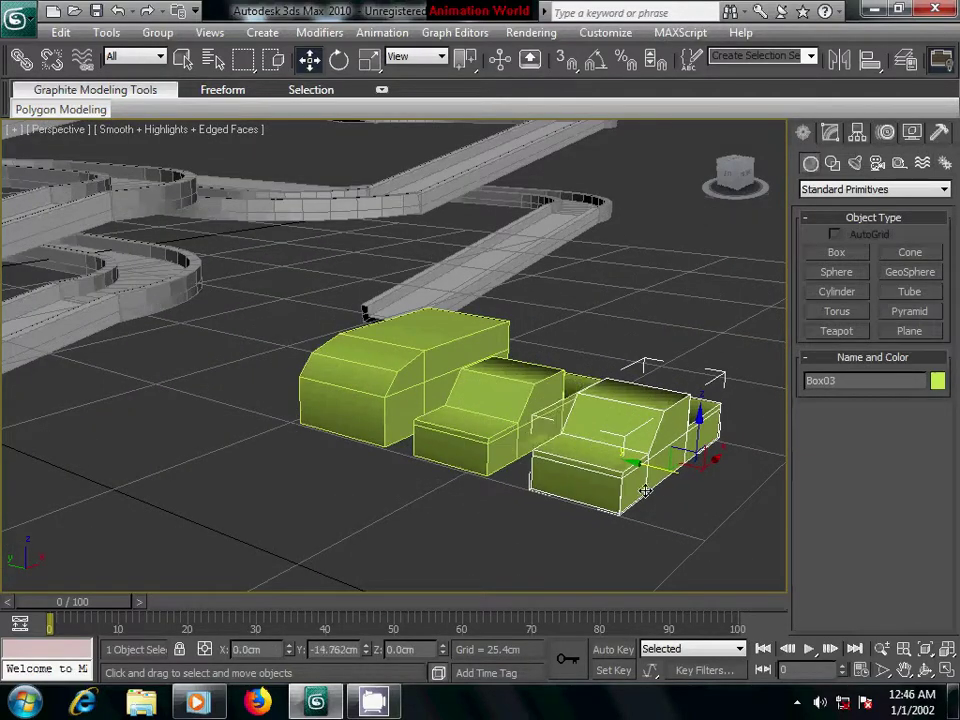
click(506, 429)
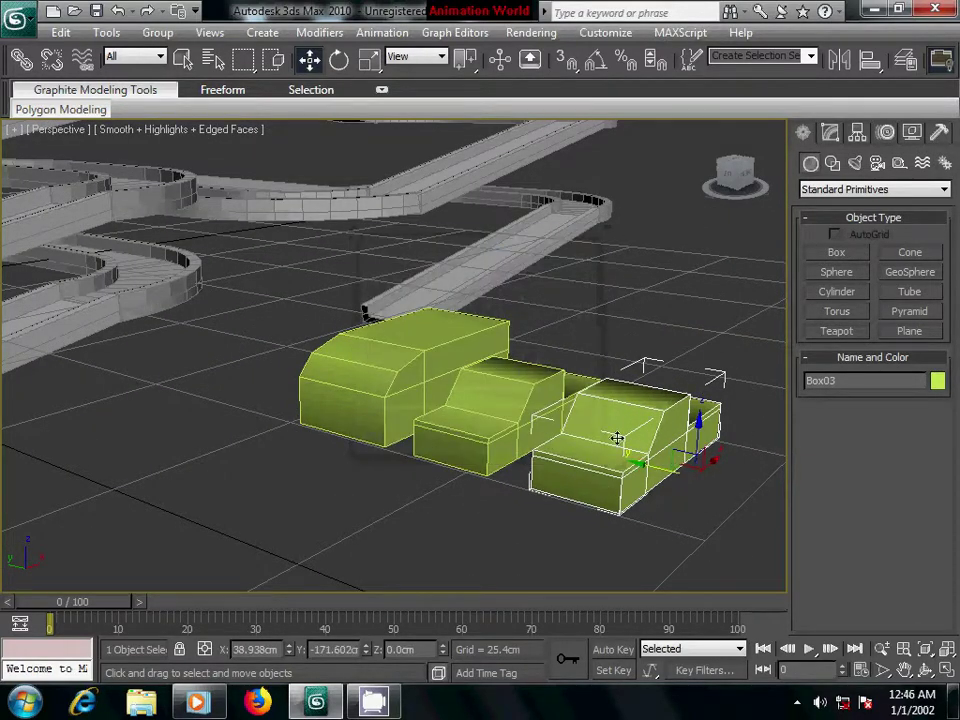
alt+middle_drag(617, 438, 514, 465)
scroll(512, 463, up, 4)
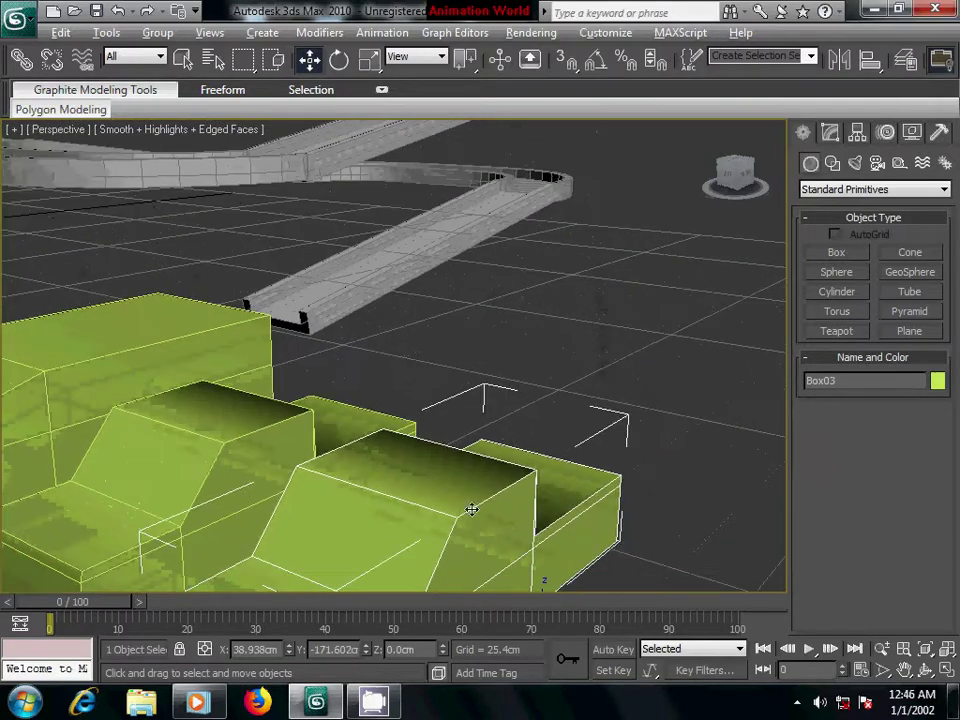
mouse_move(504, 546)
alt+middle_down()
mouse_move(257, 510)
mouse_move(390, 533)
alt+middle_up()
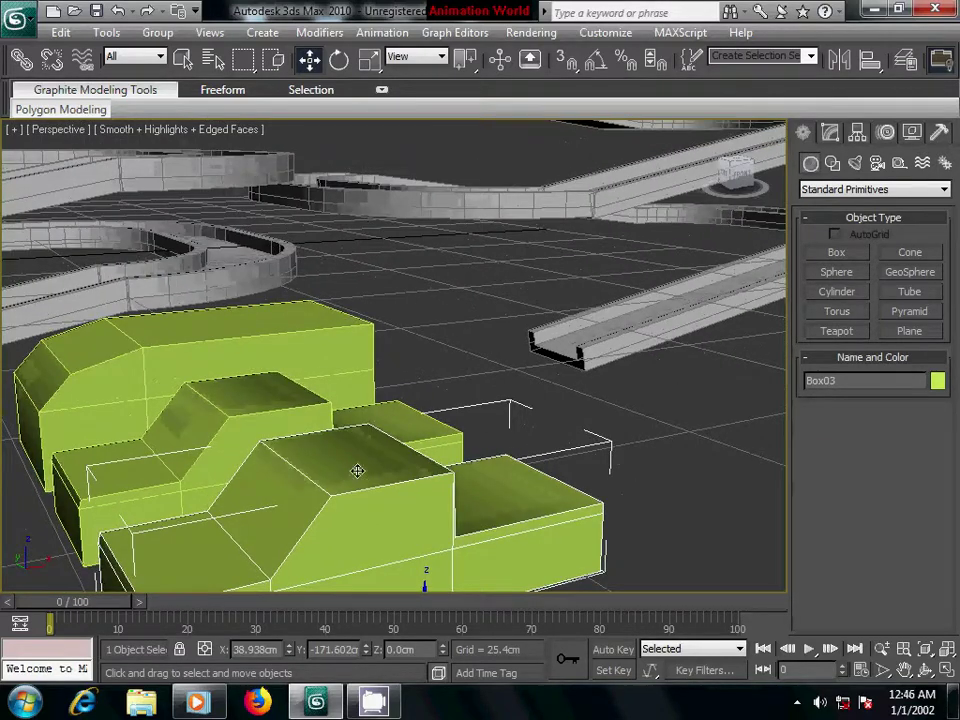
click(833, 140)
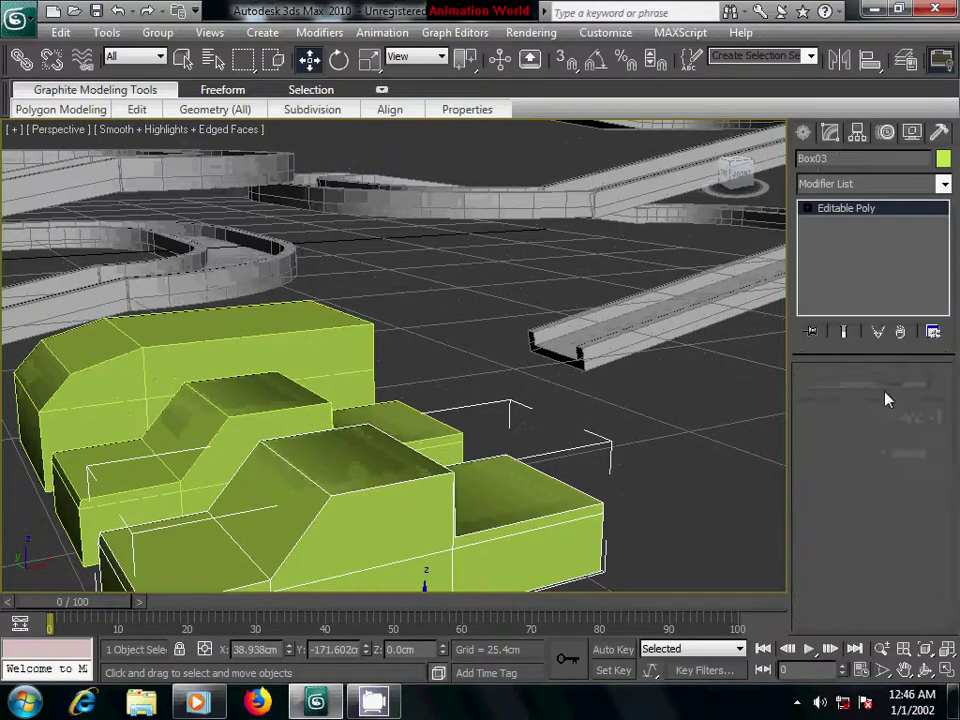
At Polygon level, select the top face of Box03's low front section.
click(889, 395)
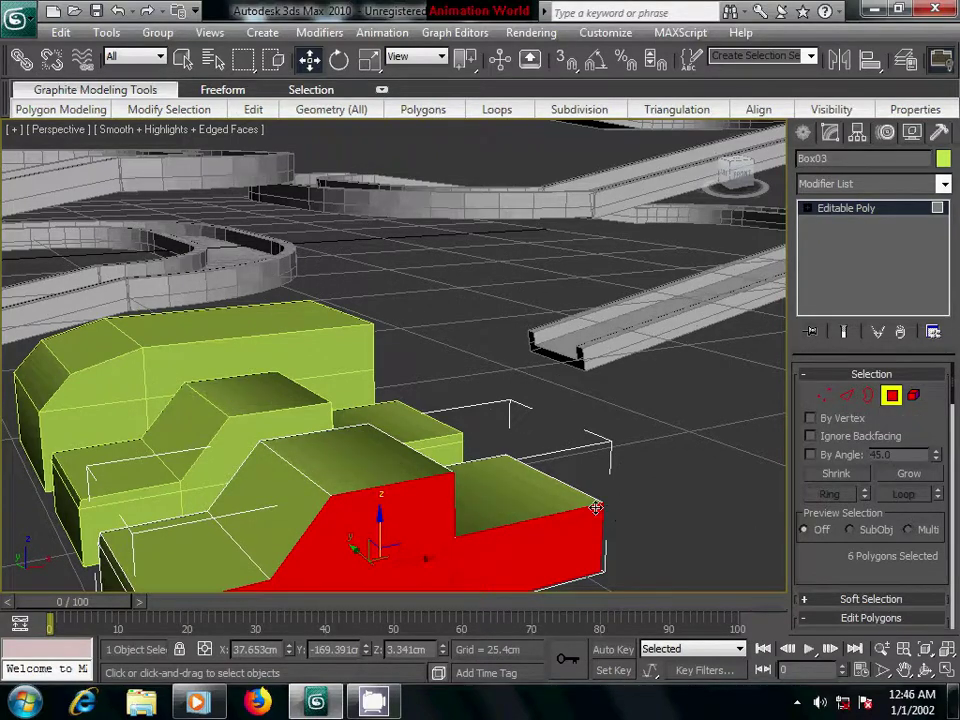
alt+middle_drag(640, 510, 463, 510)
click(276, 474)
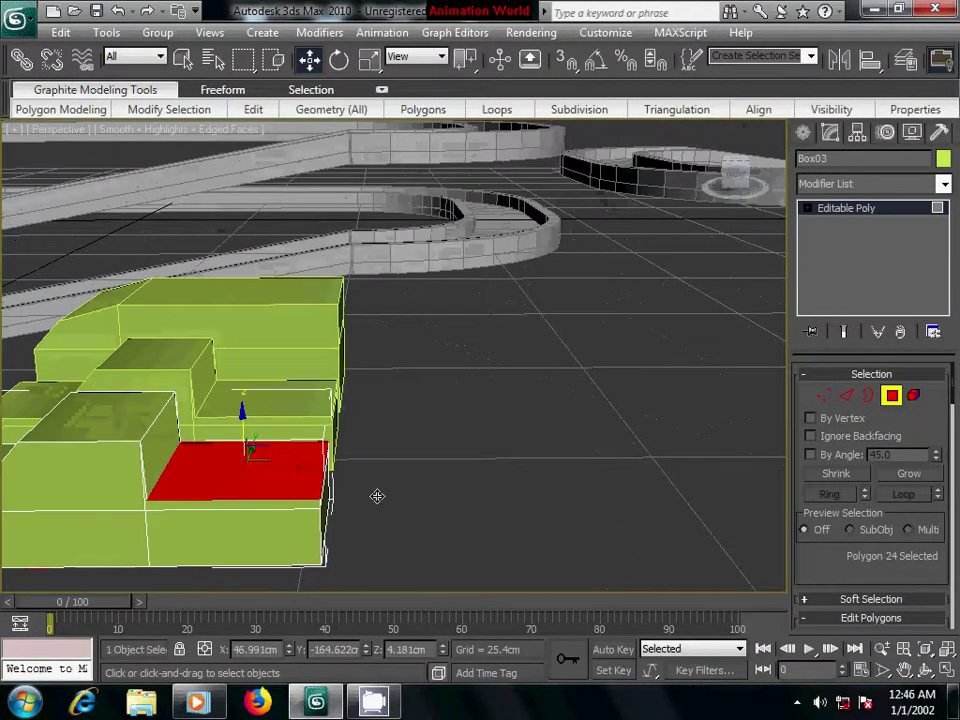
drag(827, 565, 831, 505)
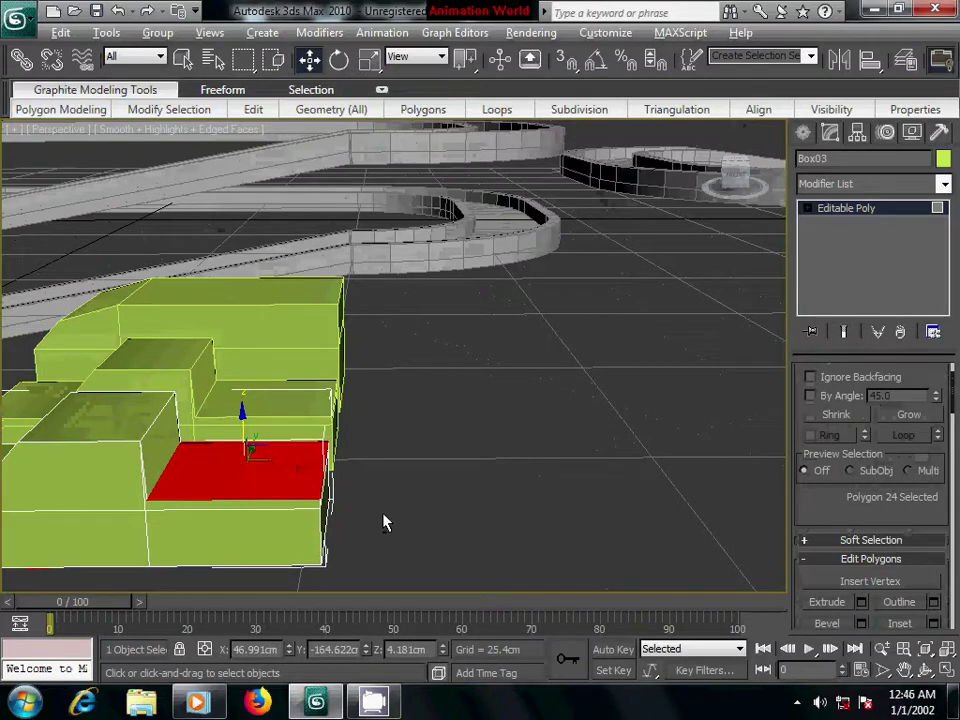
mouse_move(386, 521)
alt+middle_down()
mouse_move(369, 546)
mouse_move(381, 455)
mouse_move(401, 465)
mouse_move(309, 459)
alt+middle_up()
middle_drag(216, 441, 376, 456)
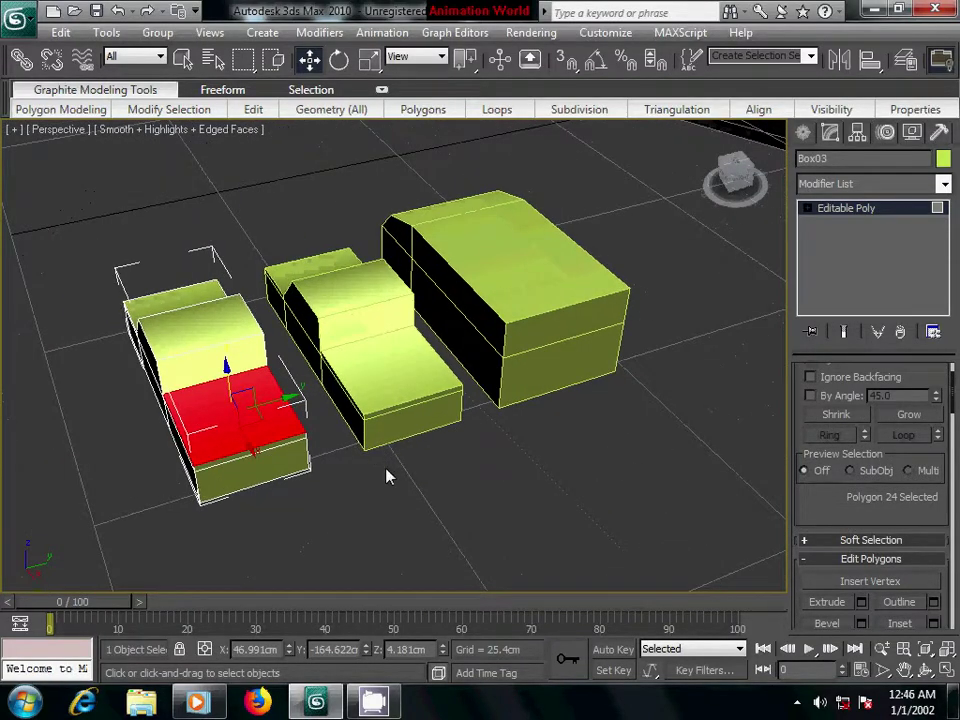
drag(837, 524, 840, 437)
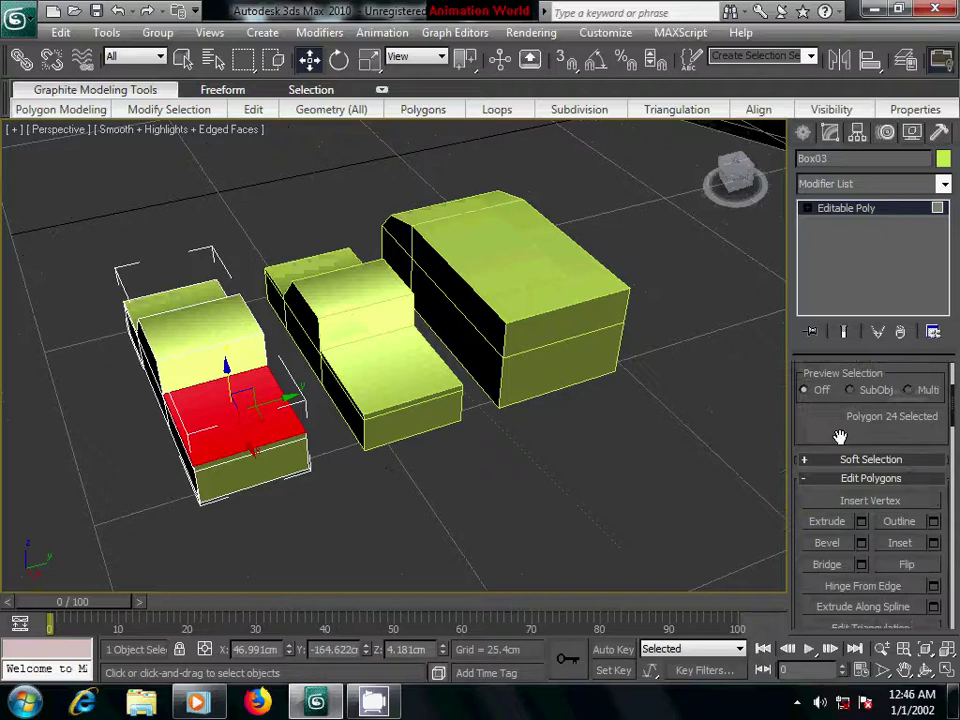
Inset Box03's front top face by about 0.483cm, leaving a thin rim.
click(930, 549)
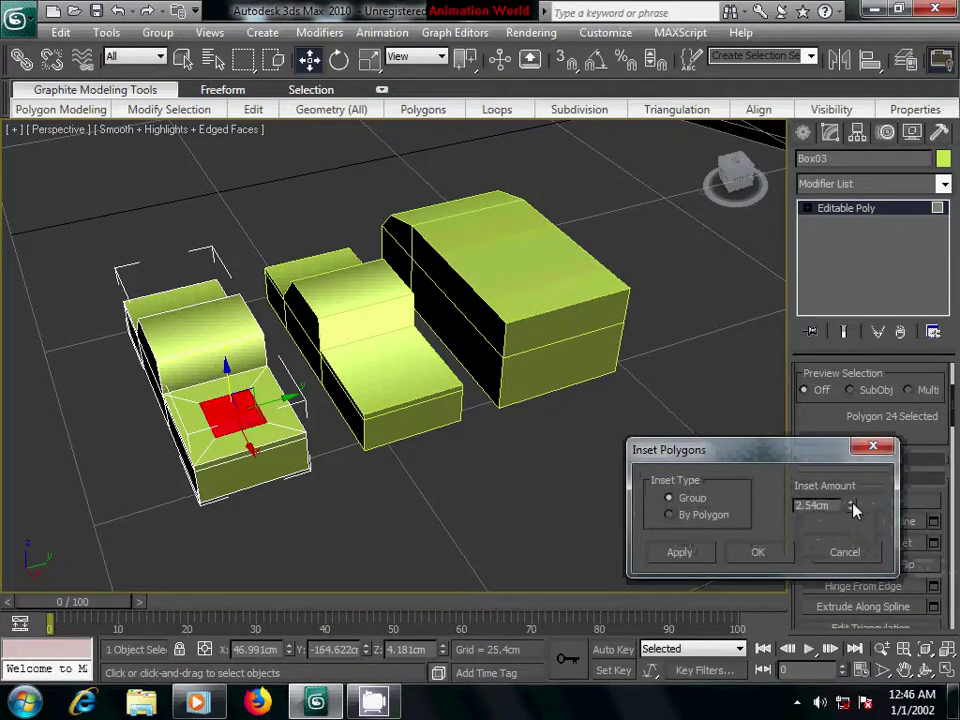
drag(851, 506, 875, 576)
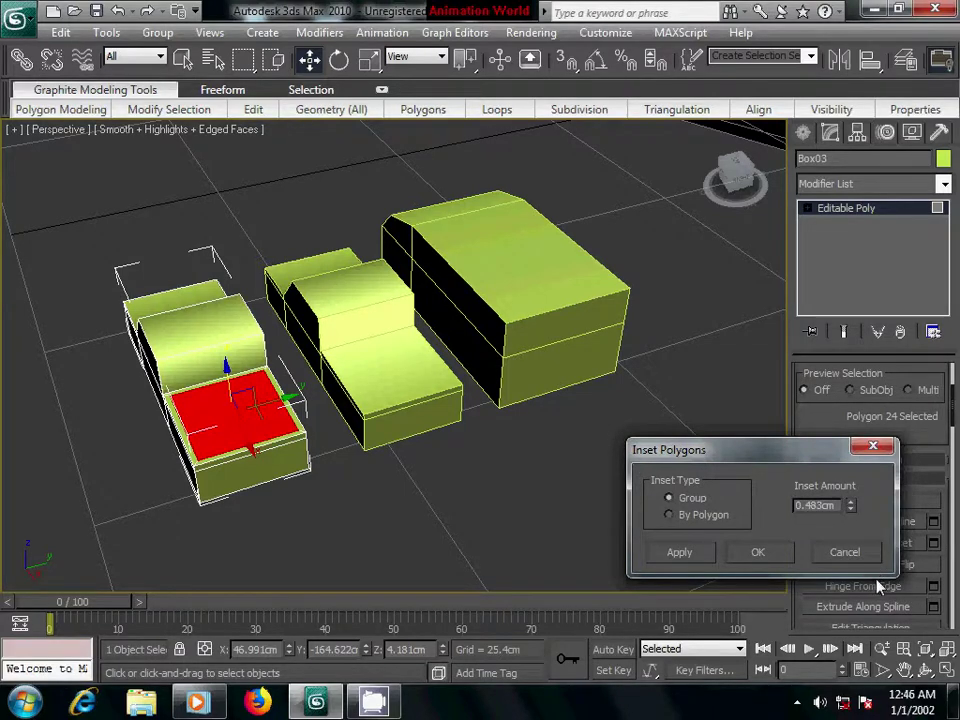
click(759, 555)
Ctrl-select the three thin rim polygons framing Box03's inset front face.
mouse_move(403, 551)
alt+middle_down()
mouse_move(424, 536)
mouse_move(407, 536)
mouse_move(370, 500)
alt+middle_up()
scroll(370, 500, up, 3)
scroll(371, 499, up, 3)
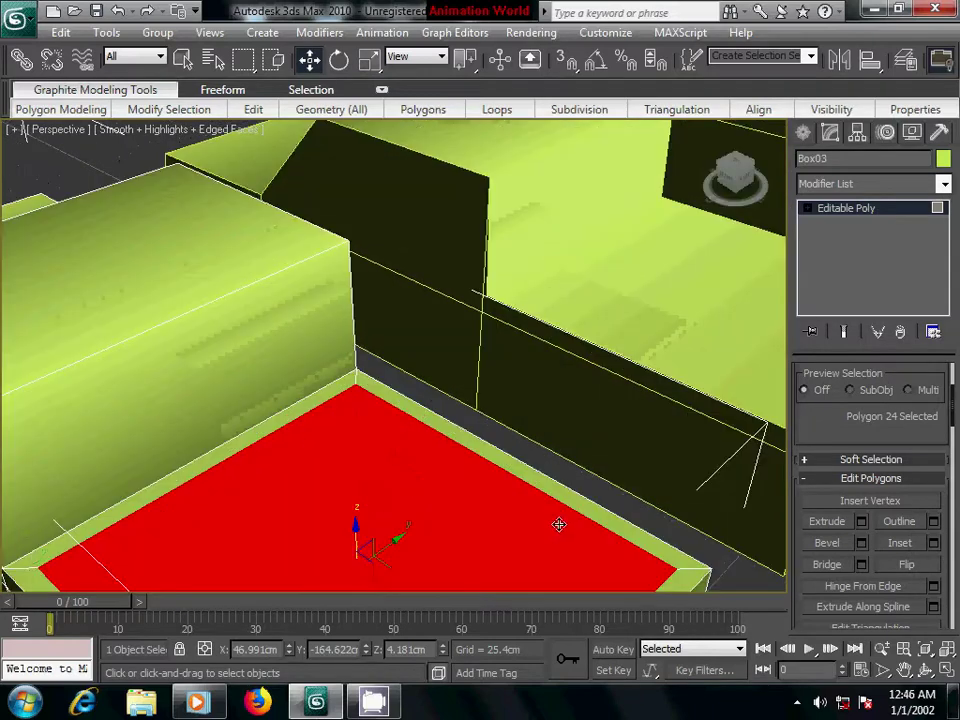
scroll(557, 525, down, 1)
click(488, 383)
ctrl+click(502, 424)
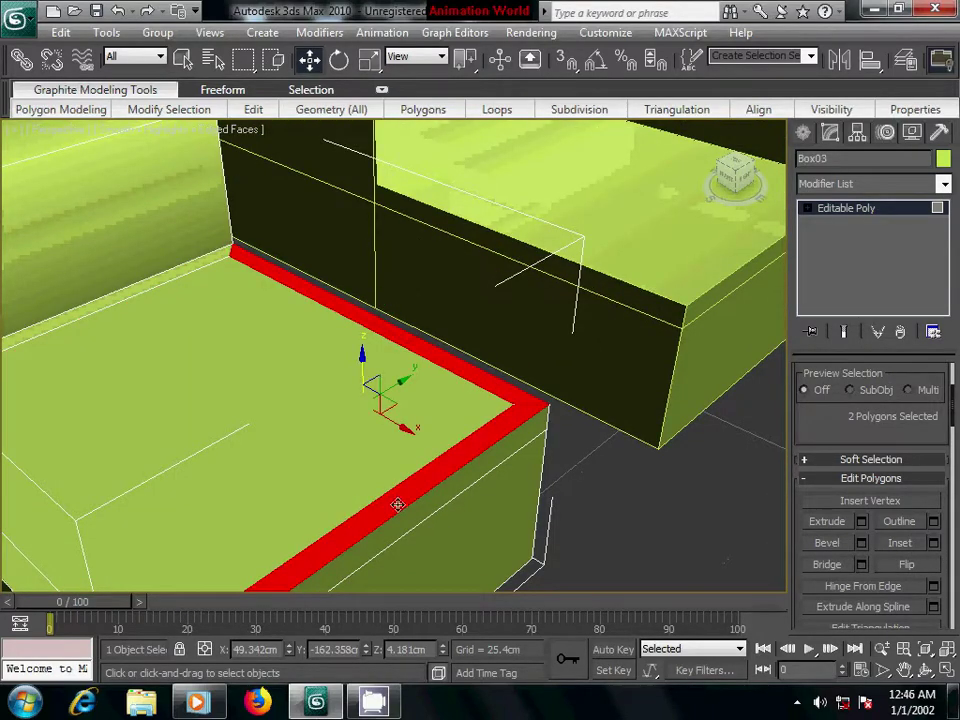
alt+middle_drag(396, 504, 543, 473)
ctrl+click(480, 517)
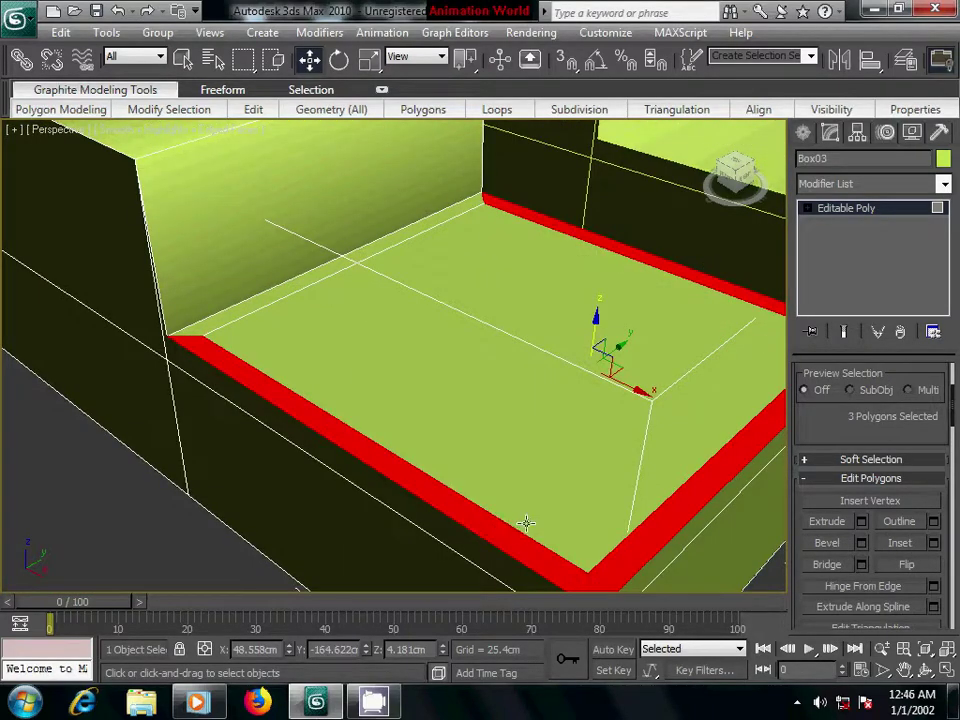
middle_drag(617, 485, 607, 499)
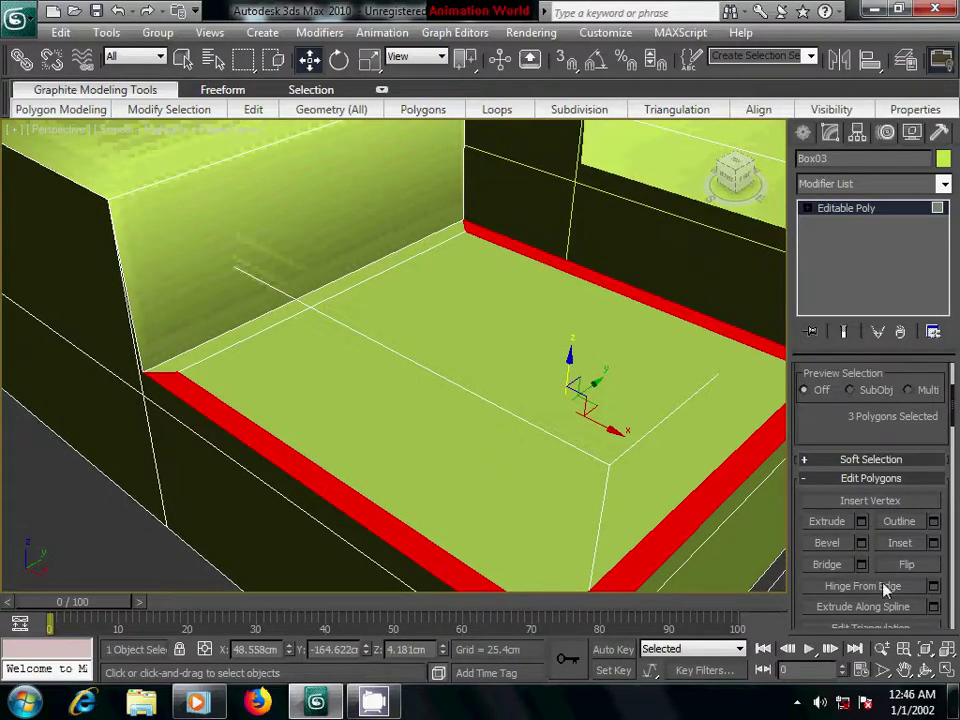
scroll(540, 470, down, 3)
scroll(533, 473, up, 5)
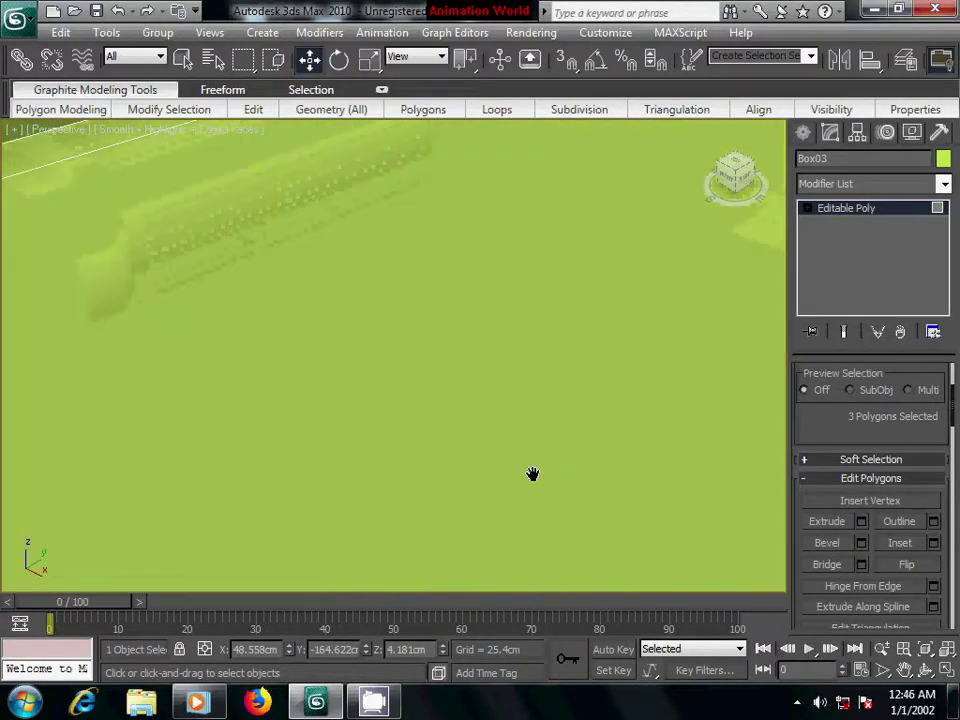
scroll(533, 473, down, 5)
scroll(560, 490, down, 3)
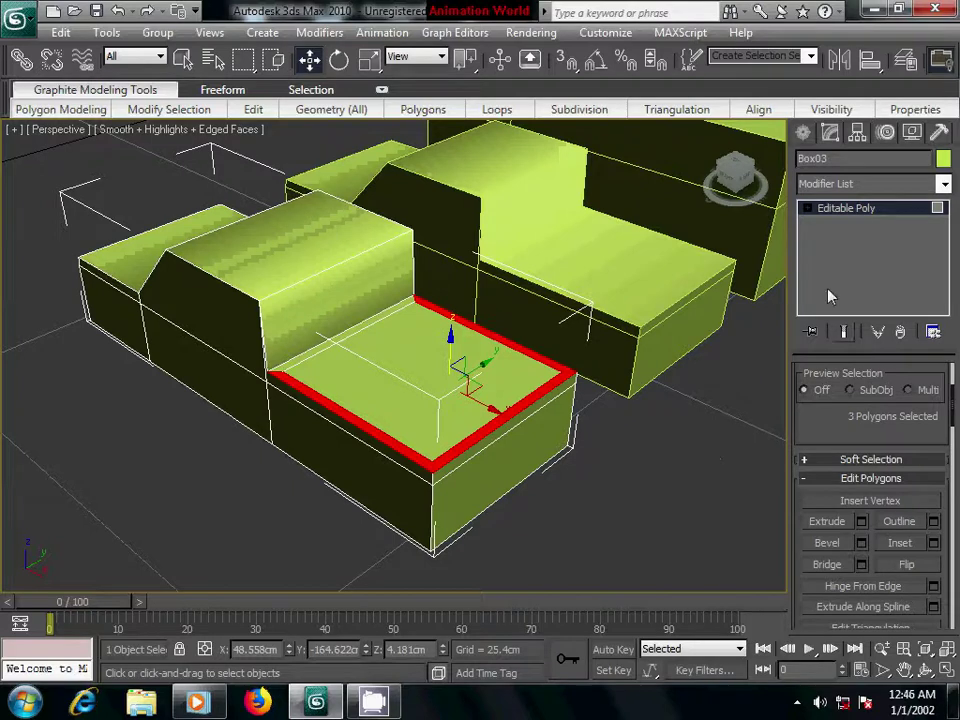
click(814, 212)
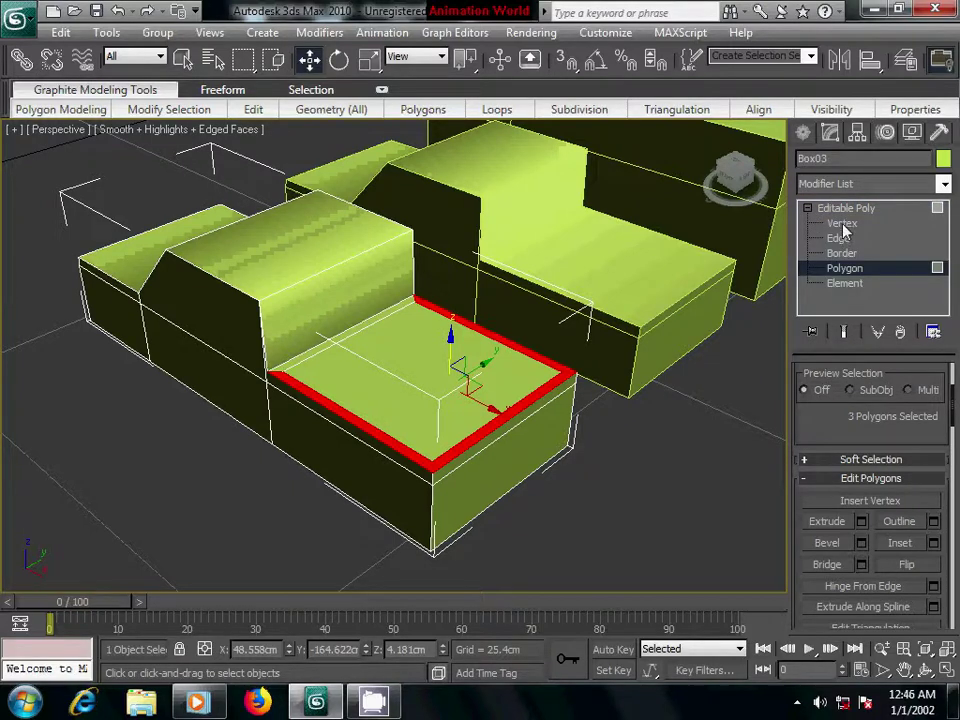
At Edge level, select the two parallel edges at the cabin wall base for Connect.
click(838, 238)
scroll(418, 403, up, 5)
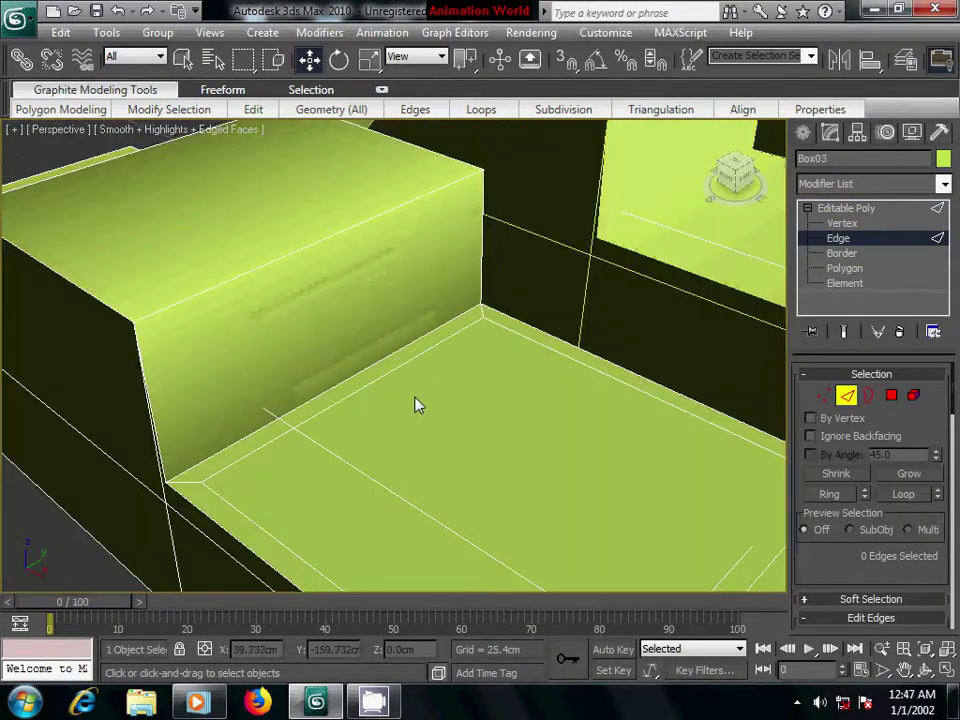
click(212, 455)
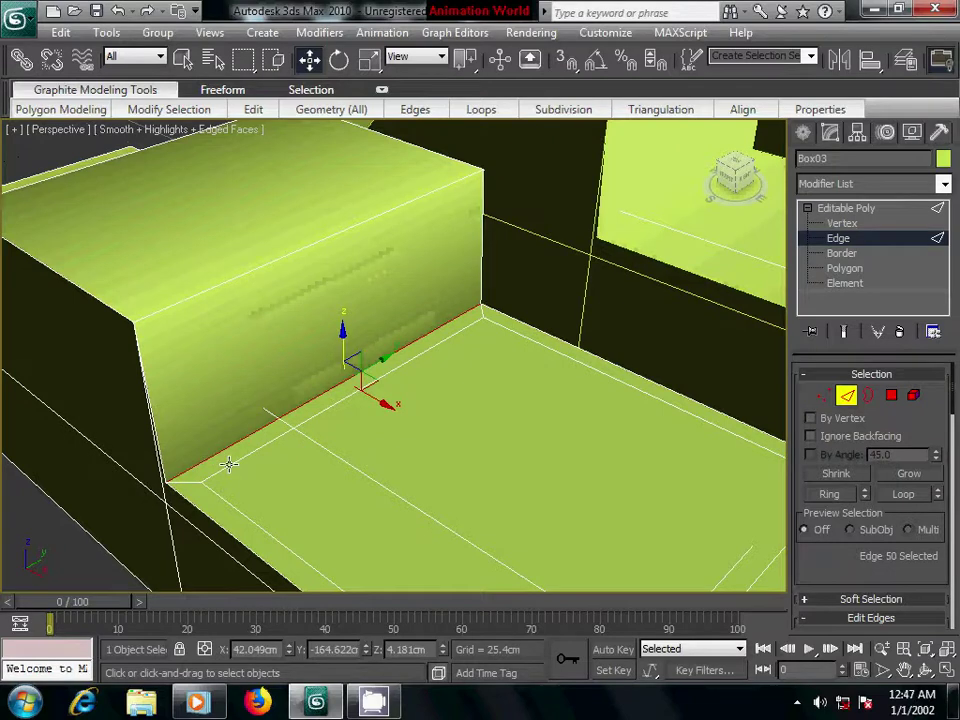
ctrl+click(229, 466)
scroll(654, 506, up, 1)
scroll(816, 570, down, 2)
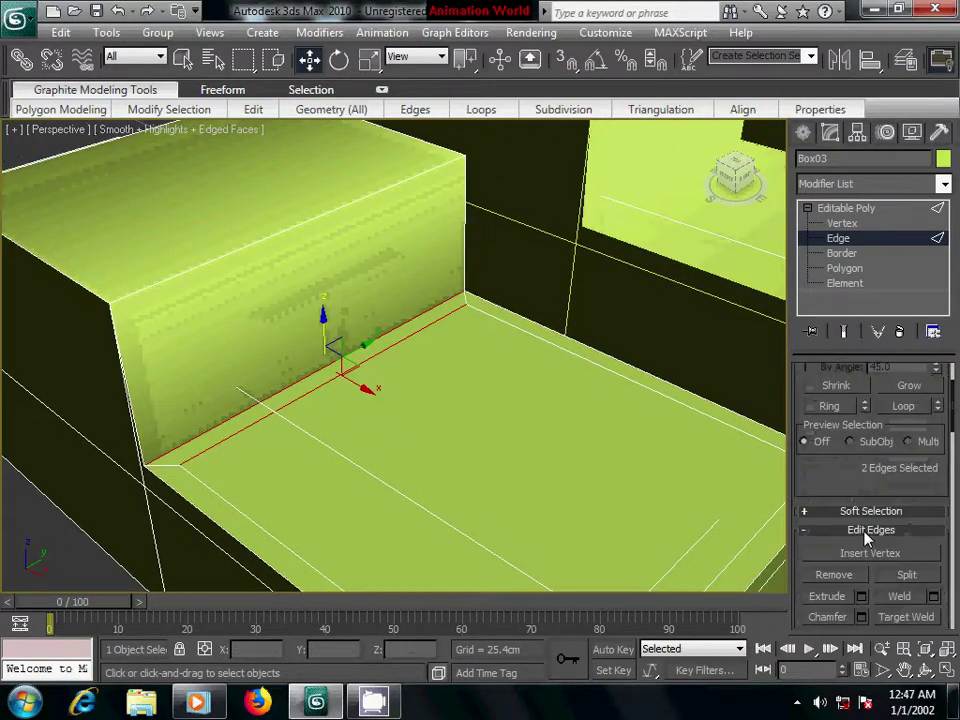
scroll(816, 451, down, 1)
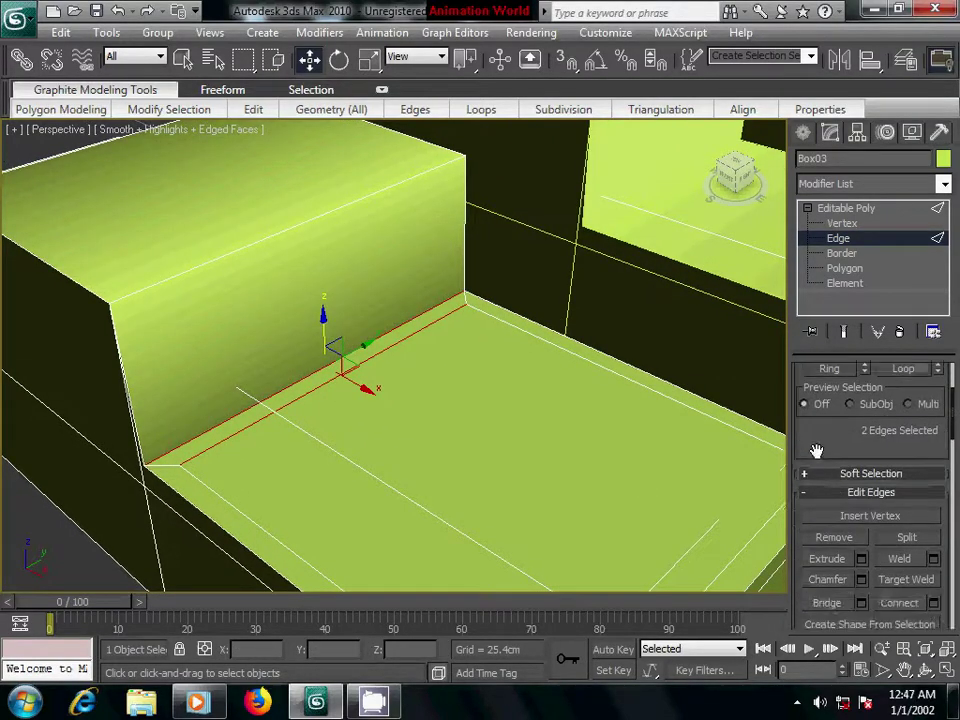
click(932, 603)
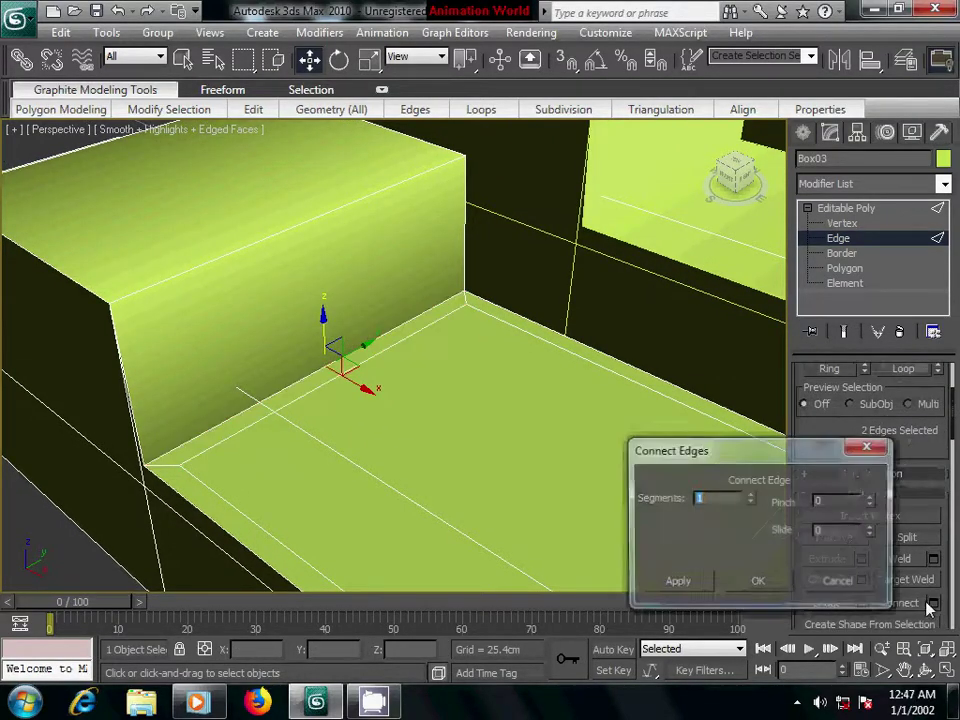
Connect the two edges with 2 segments and a pinch of about 86.
click(751, 495)
drag(872, 501, 872, 440)
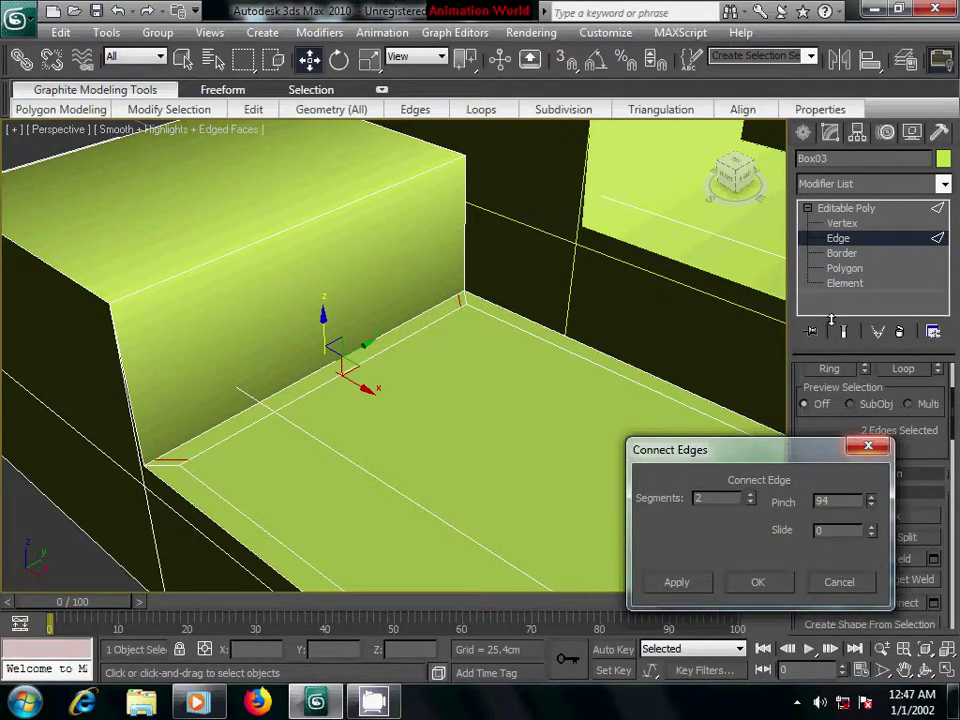
drag(830, 320, 829, 330)
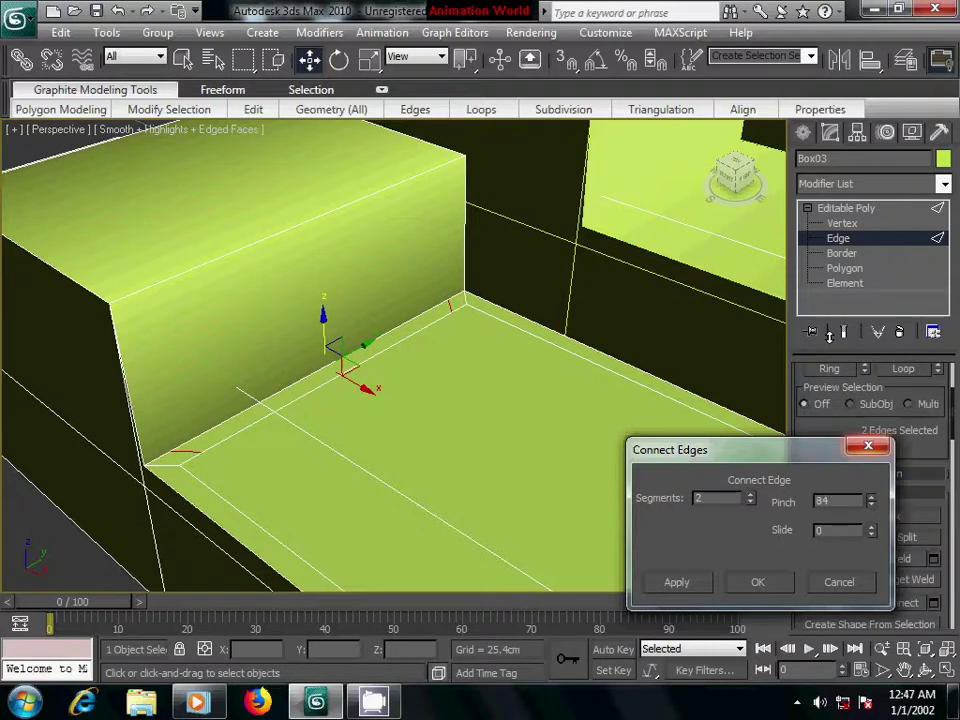
click(758, 580)
Nudge the two new corner vertices about 0.4cm along Y into line with the rim.
key(1)
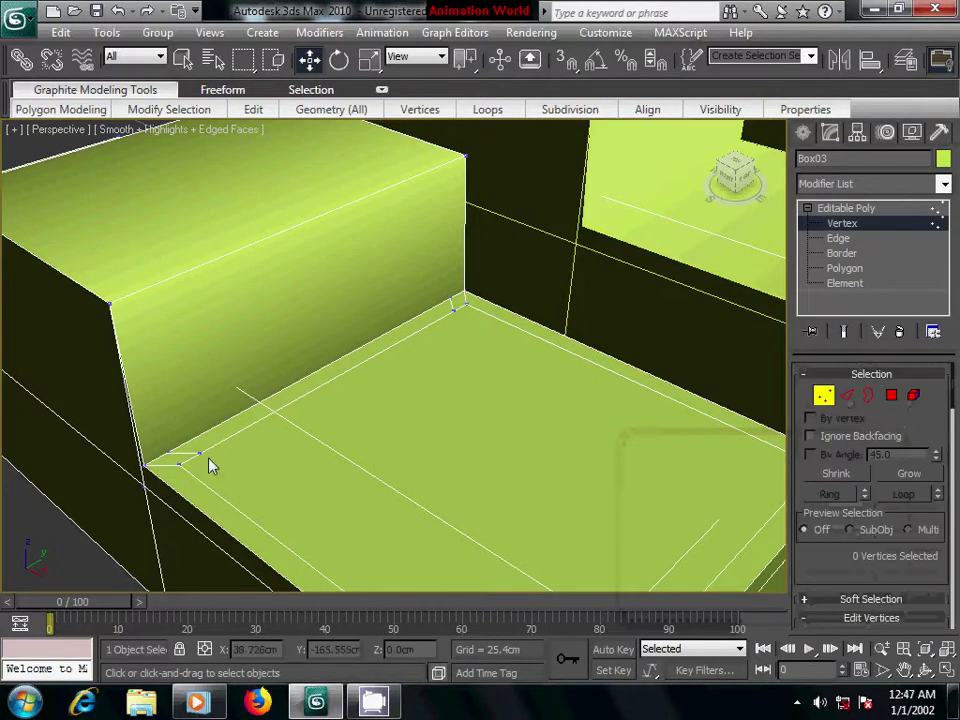
click(180, 458)
drag(244, 428, 212, 452)
click(451, 309)
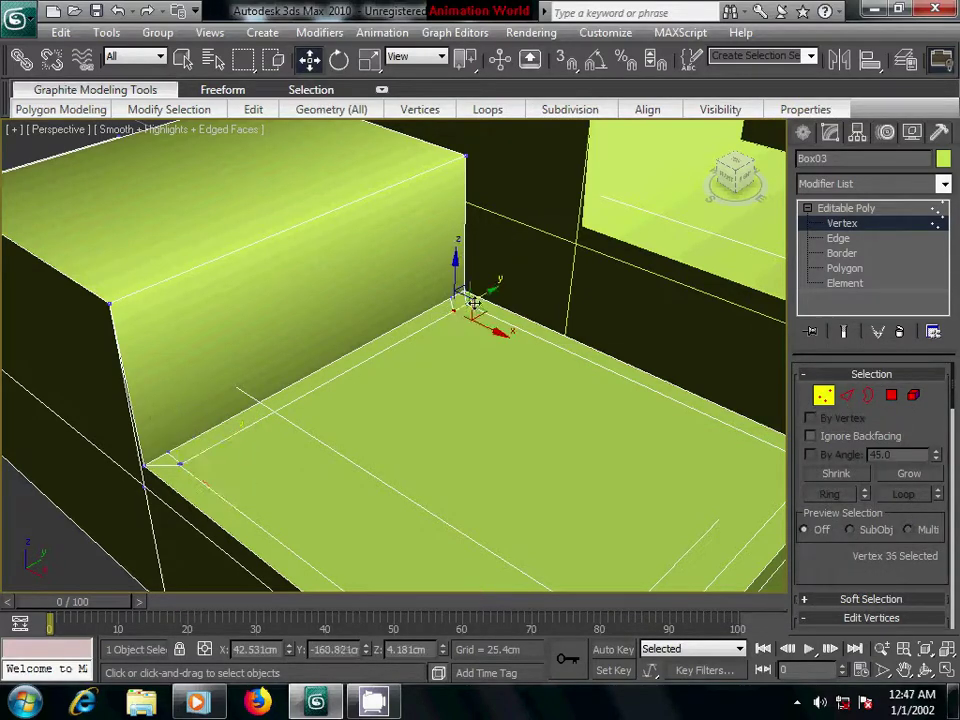
drag(493, 287, 587, 313)
click(893, 395)
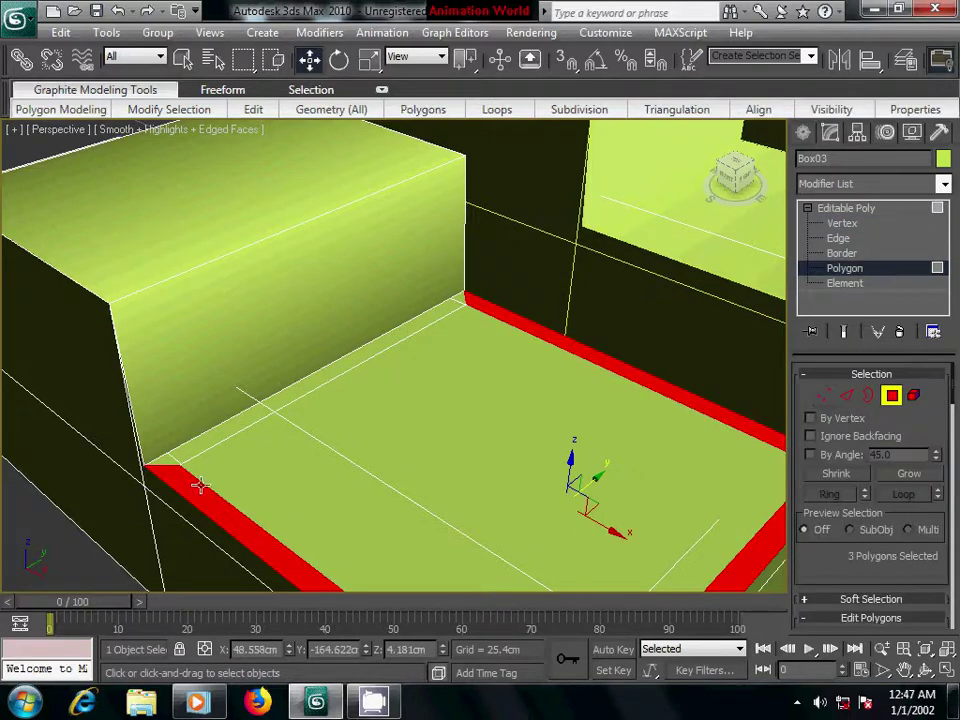
Add both small corner polygons to the rim selection for five faces, then return to Edge level.
ctrl+click(170, 462)
ctrl+click(460, 298)
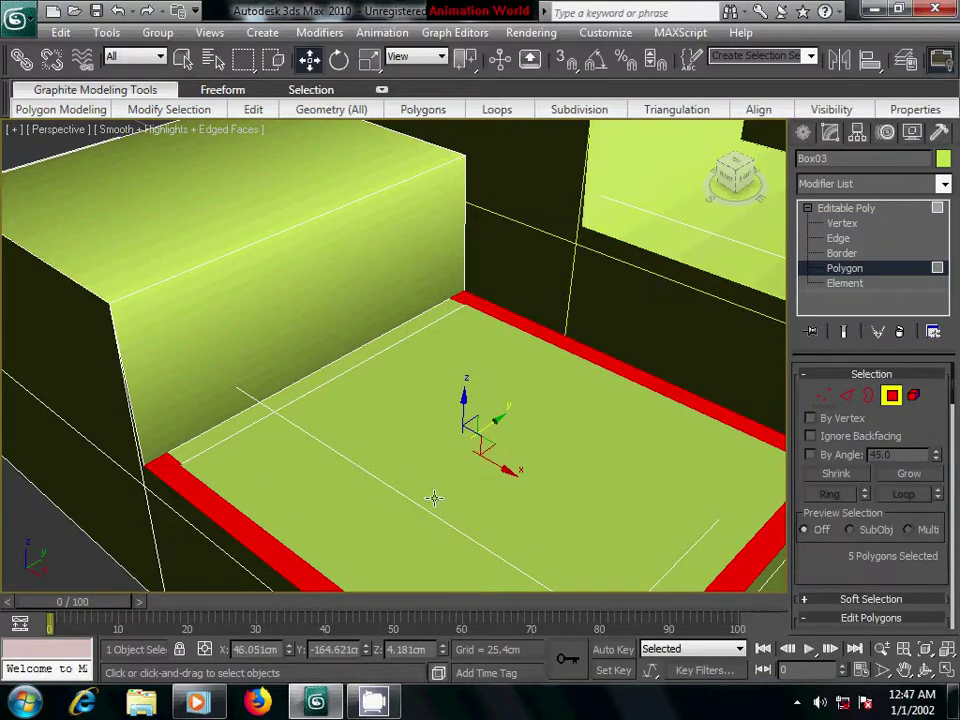
middle_drag(434, 498, 455, 460)
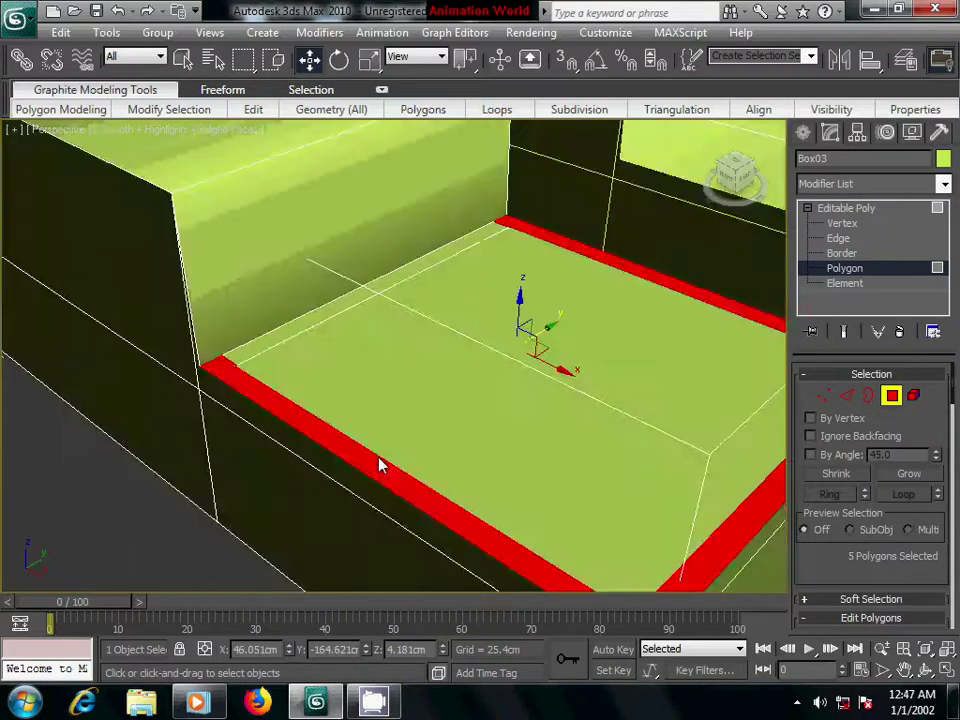
scroll(428, 425, up, 2)
scroll(437, 440, up, 3)
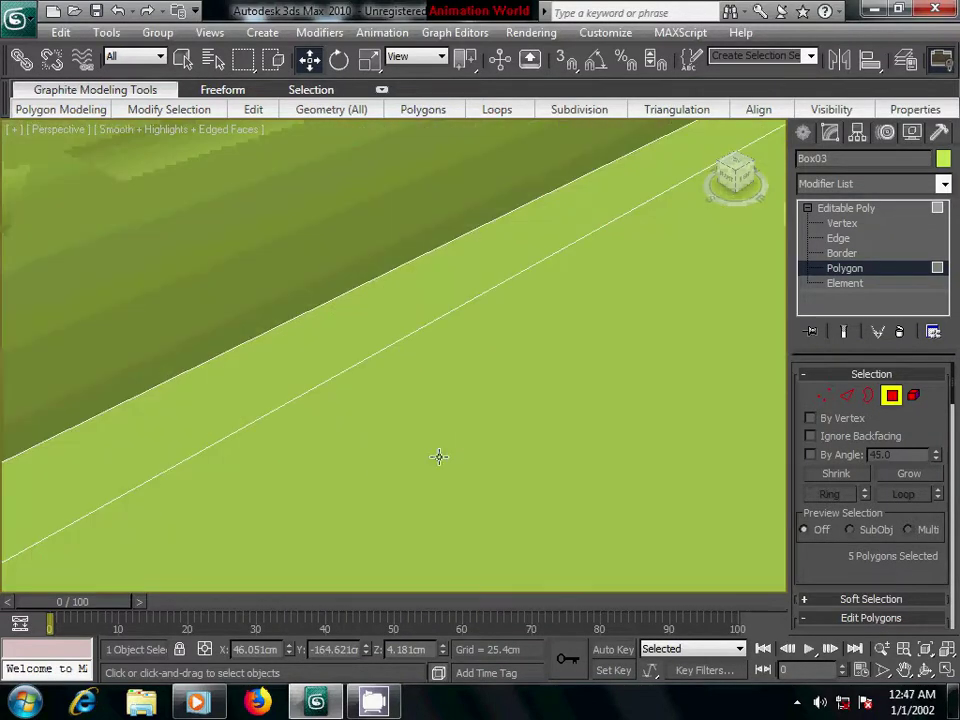
scroll(437, 454, up, 3)
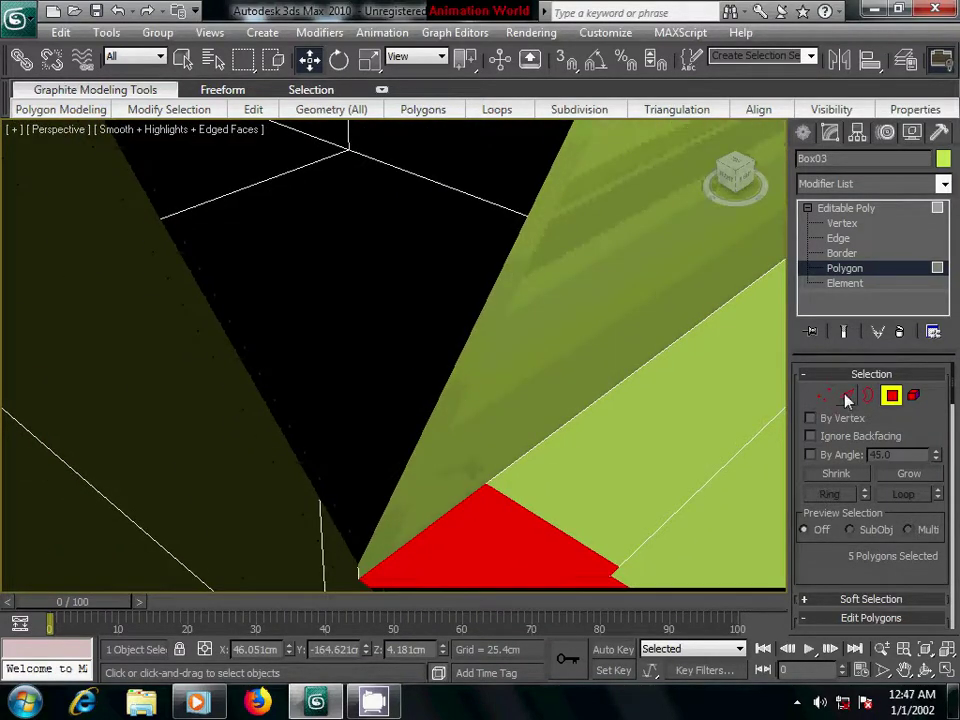
click(846, 396)
middle_drag(677, 553, 648, 540)
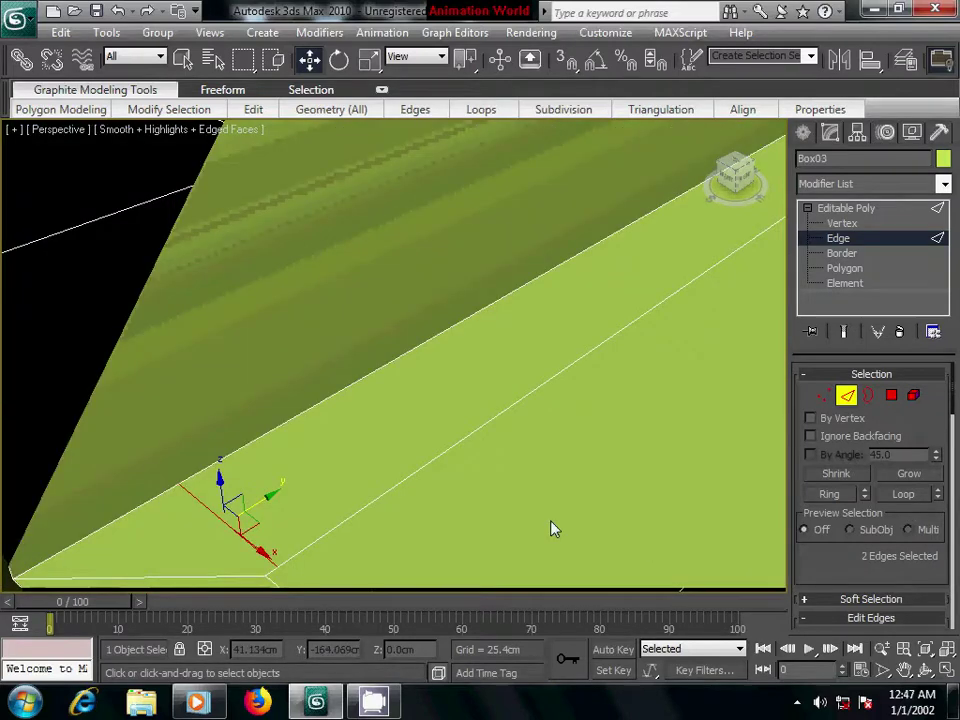
Select the short edge at the cabin wall's front corner and switch to Select and Uniform Scale.
click(347, 518)
scroll(350, 518, down, 3)
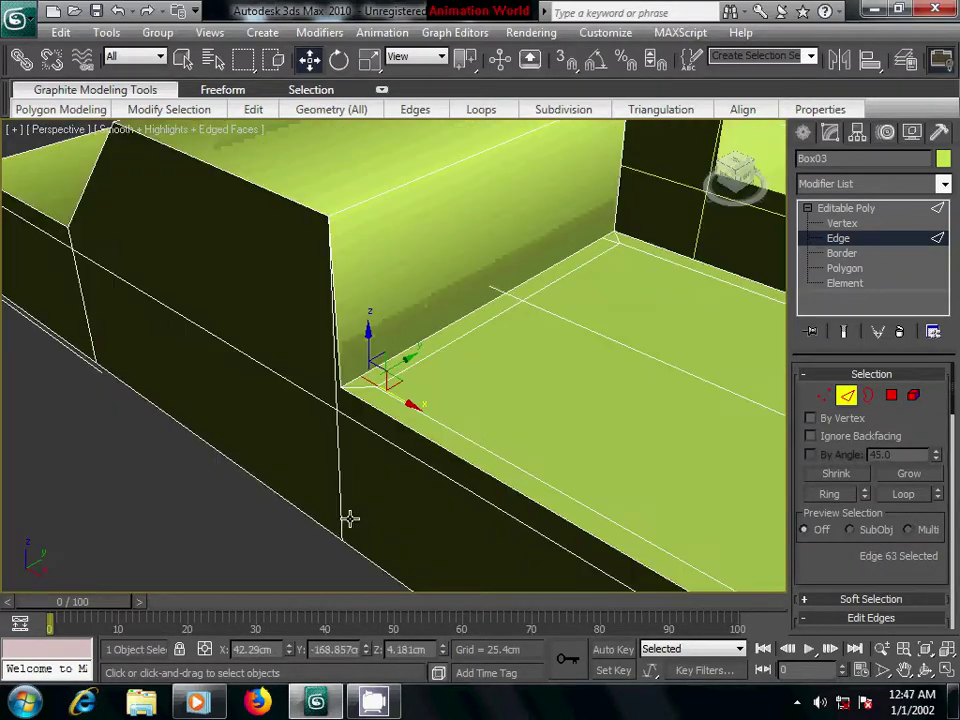
click(367, 60)
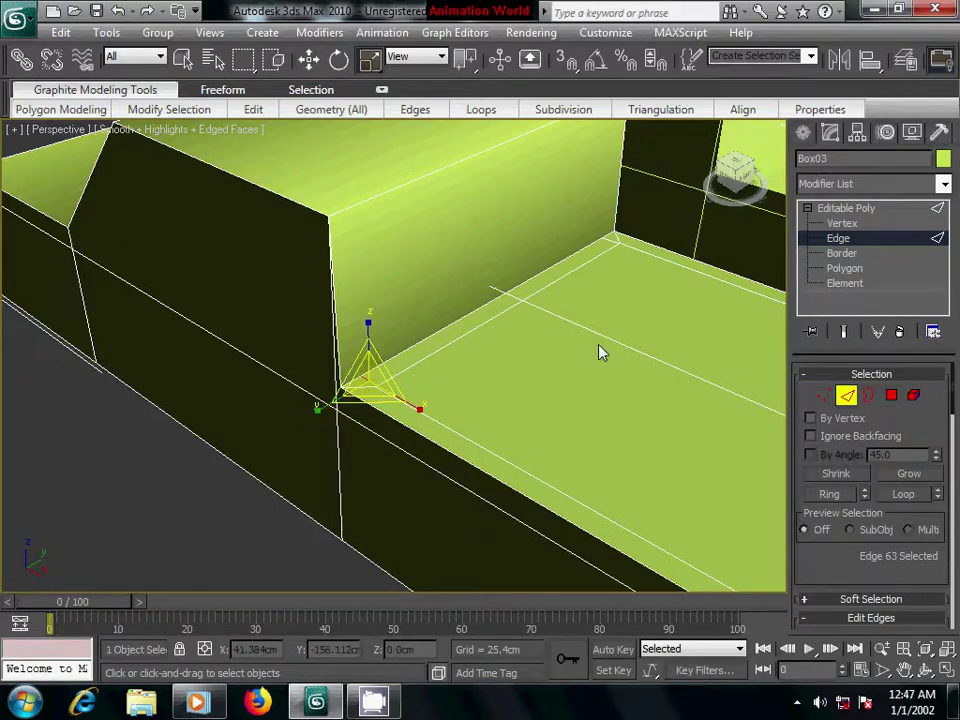
Frame the selected bed-floor edge and nudge it slightly along Y.
key(z)
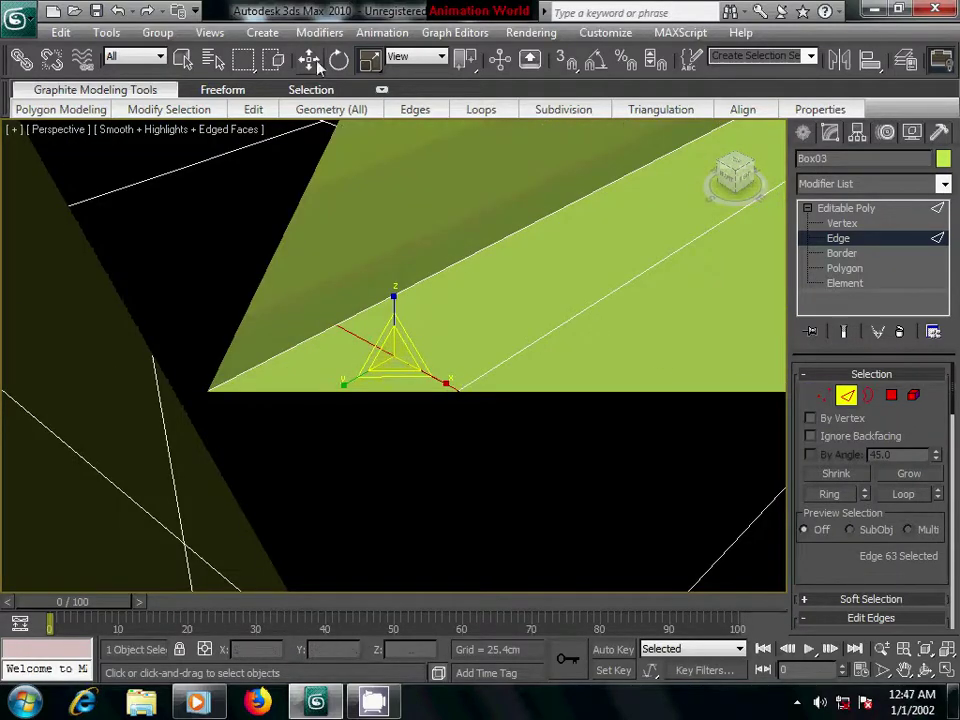
key(w)
middle_drag(470, 392, 445, 366)
drag(412, 307, 404, 315)
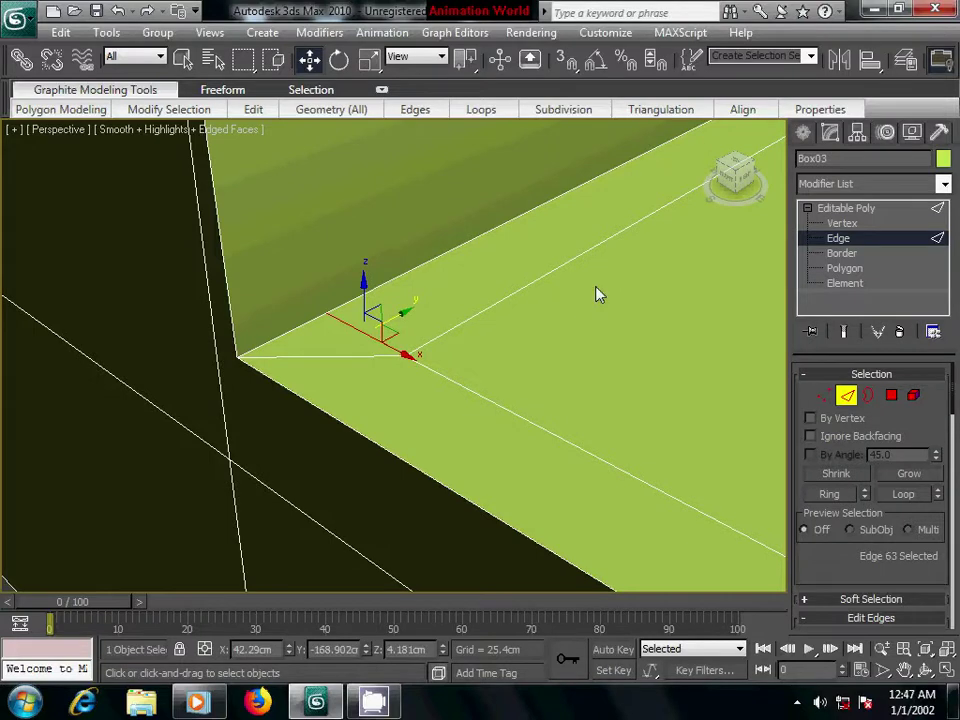
Select the bed-floor corner edge and switch between Scale and Move for it.
middle_drag(598, 294, 377, 454)
scroll(366, 441, up, 2)
middle_drag(664, 249, 440, 402)
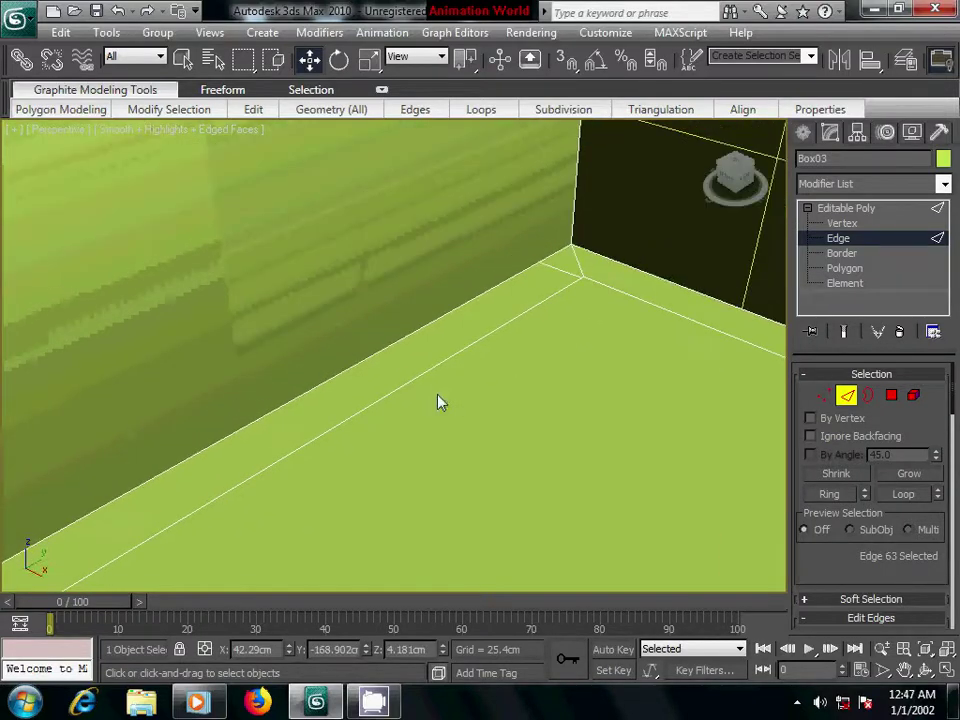
click(557, 266)
click(366, 61)
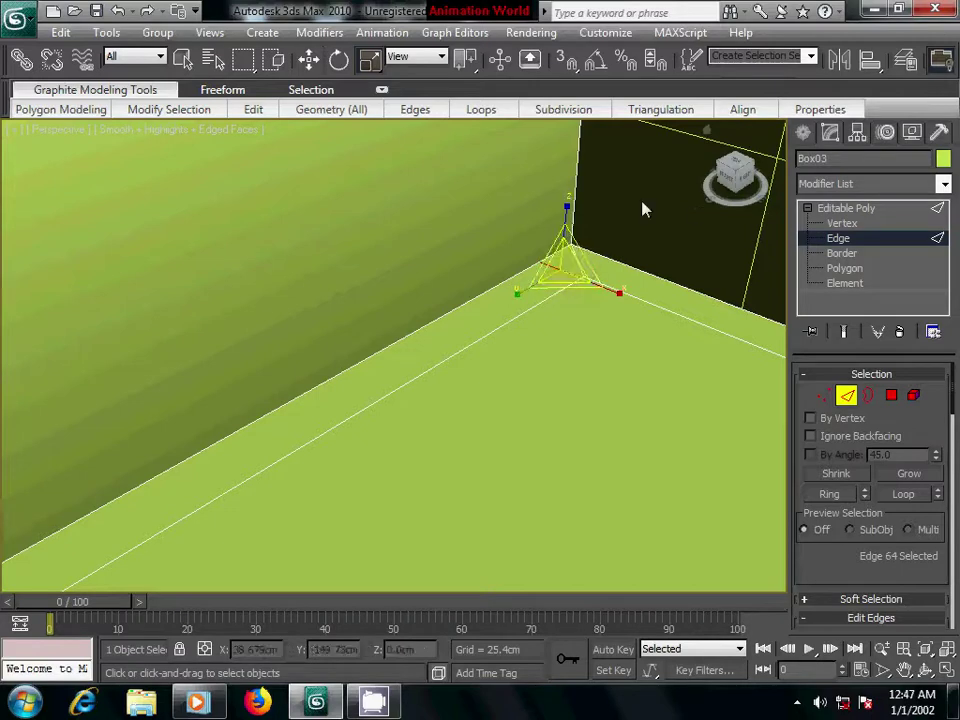
key(w)
mouse_move(508, 365)
middle_down()
mouse_move(435, 381)
mouse_move(521, 354)
mouse_move(511, 303)
middle_up()
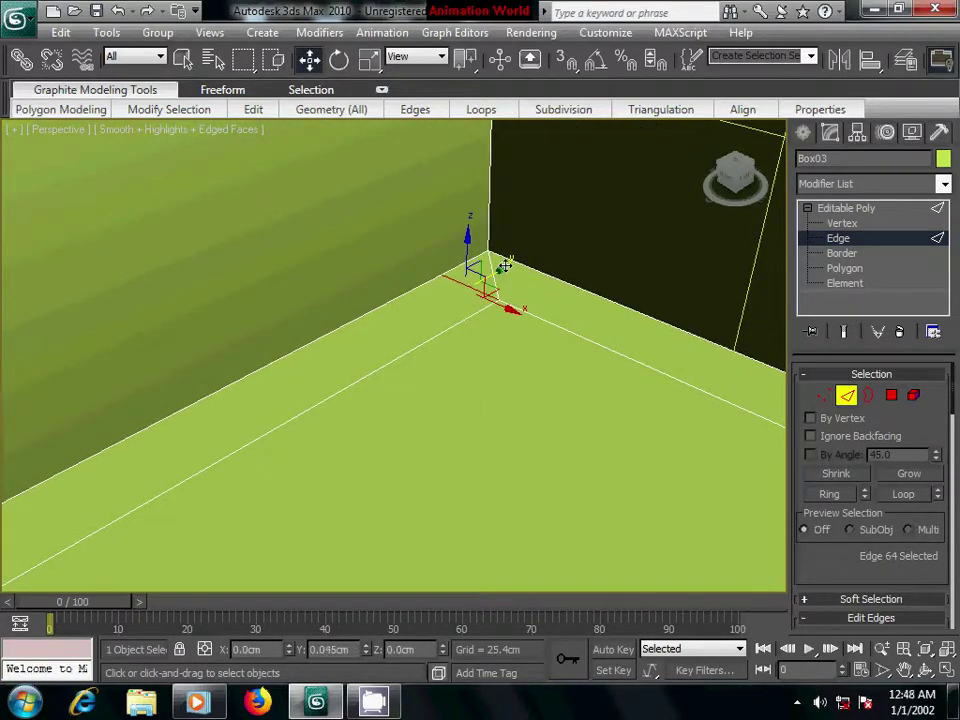
Extrude the five rim polygons around the bed about 2.36 cm upward into a lip.
click(891, 395)
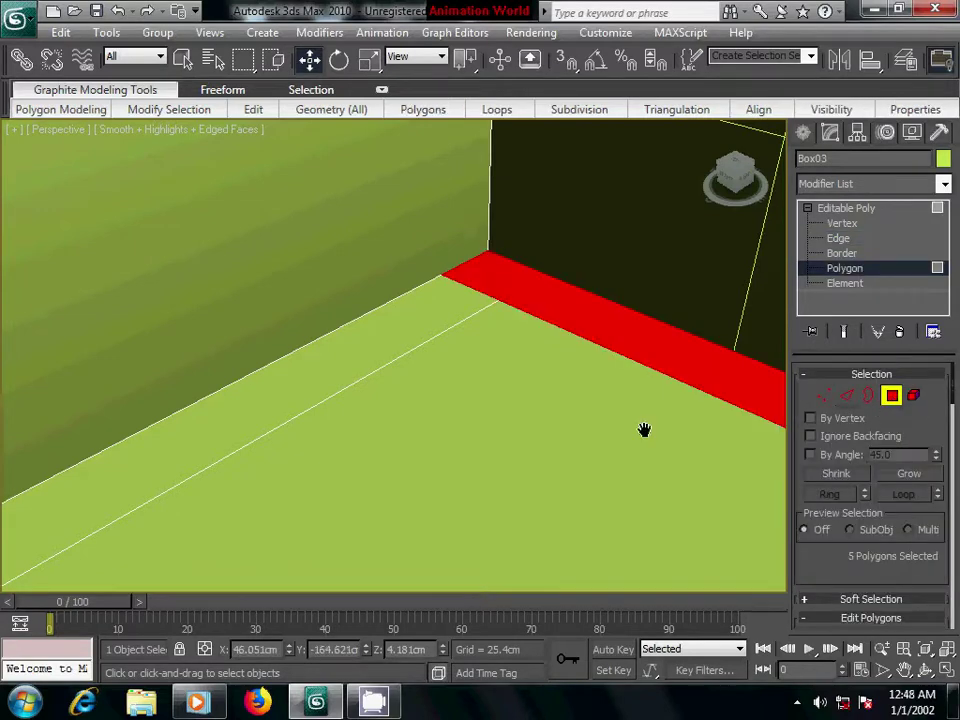
scroll(644, 429, down, 2)
scroll(675, 386, down, 3)
scroll(553, 400, down, 2)
scroll(830, 508, down, 1)
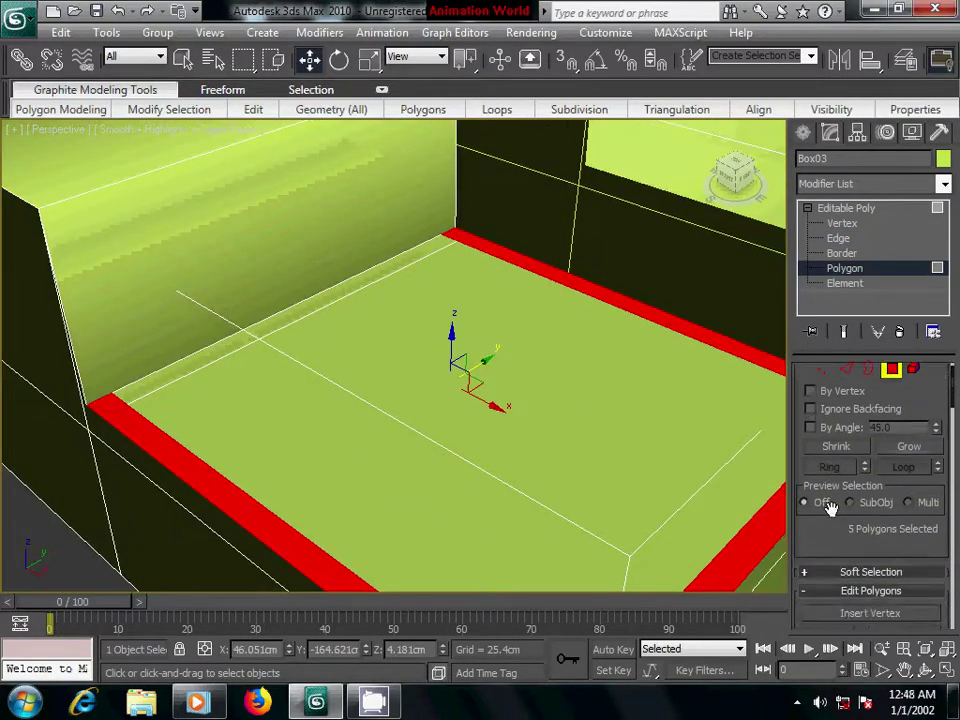
scroll(845, 508, down, 4)
click(858, 497)
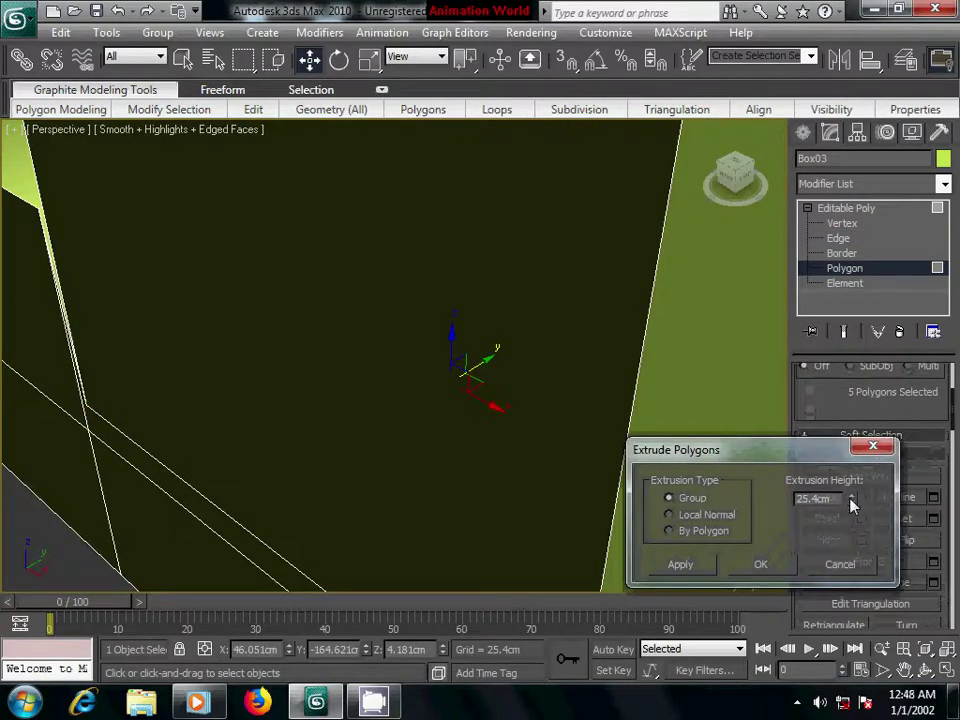
drag(853, 505, 861, 587)
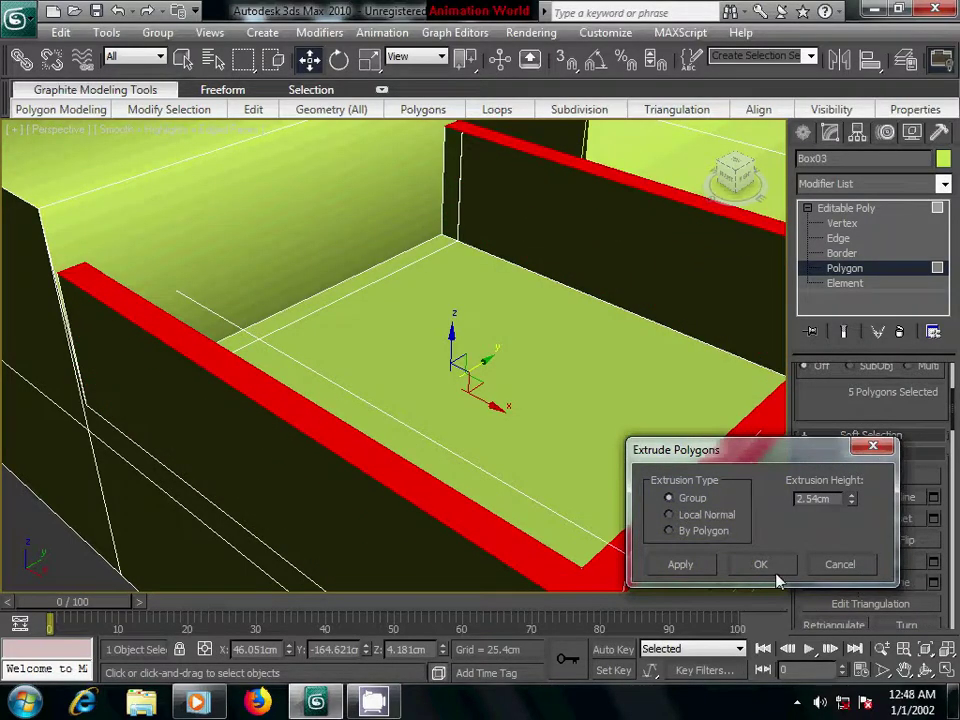
drag(851, 503, 851, 505)
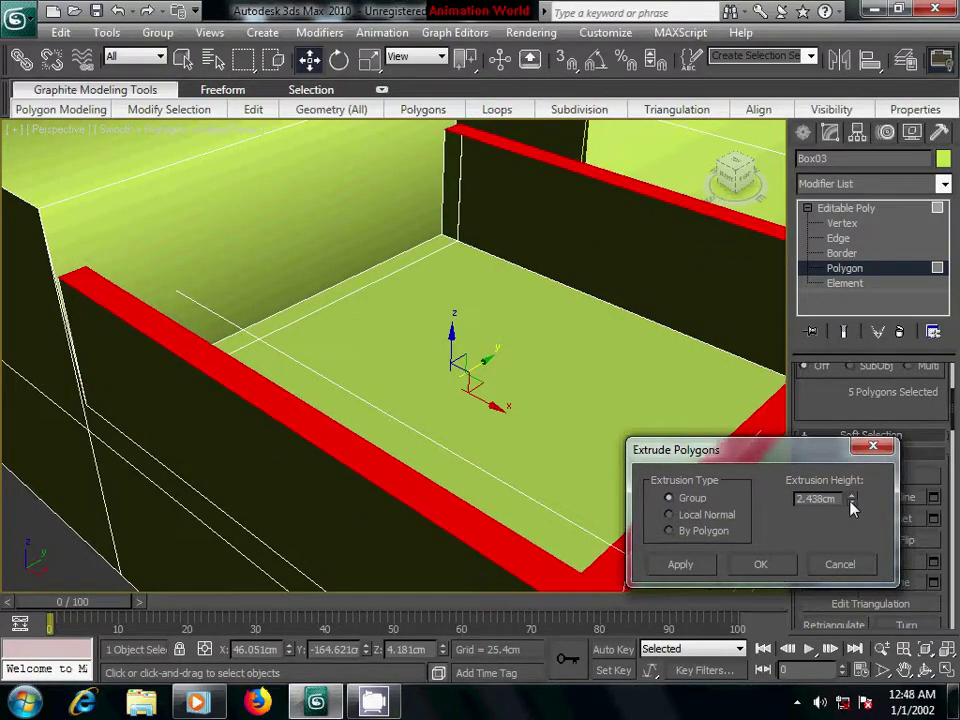
click(757, 567)
scroll(574, 446, down, 3)
mouse_move(574, 446)
alt+middle_down()
mouse_move(444, 435)
mouse_move(499, 416)
mouse_move(506, 446)
alt+middle_up()
Inset the cab's windscreen face By Polygon with an amount of 0.305 cm.
click(304, 332)
ctrl+click(318, 258)
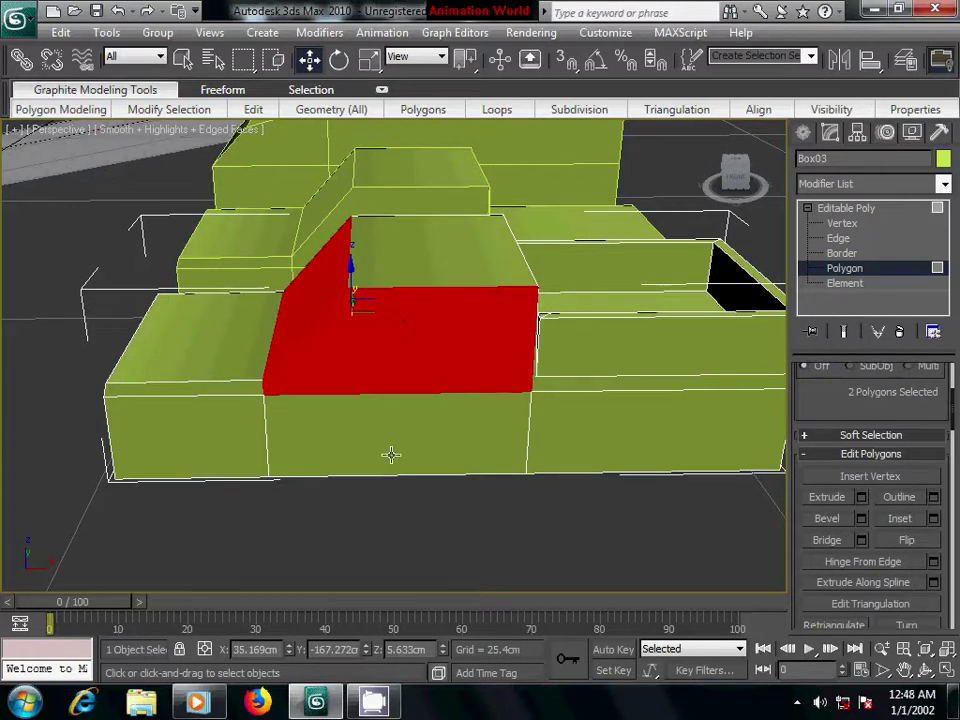
mouse_move(326, 427)
alt+middle_down()
mouse_move(527, 414)
mouse_move(289, 360)
alt+middle_up()
ctrl+click(281, 332)
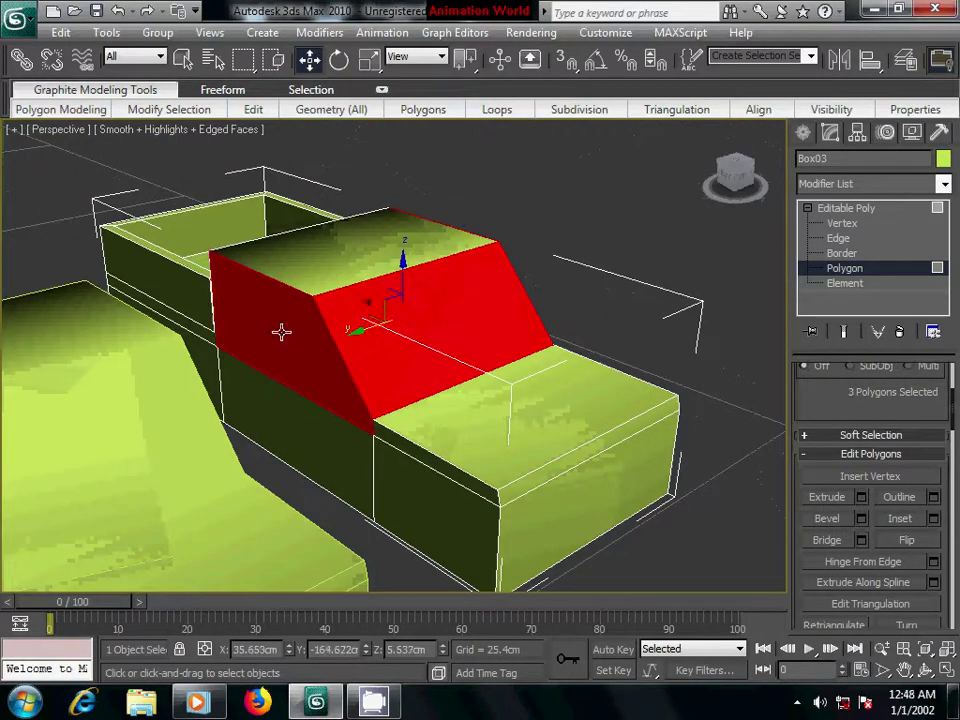
click(933, 518)
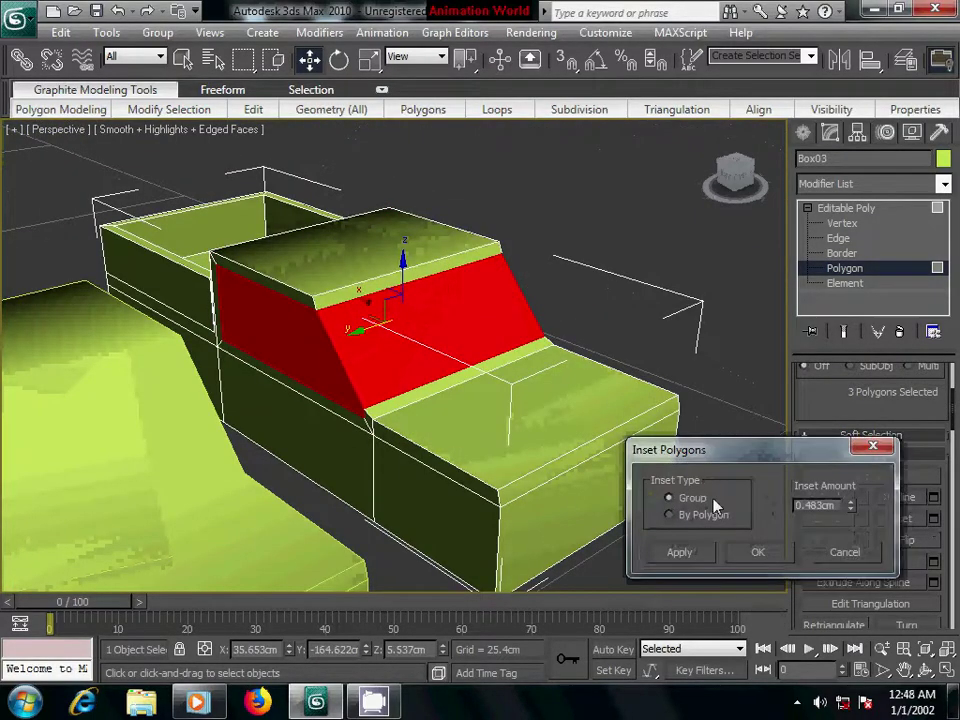
click(674, 516)
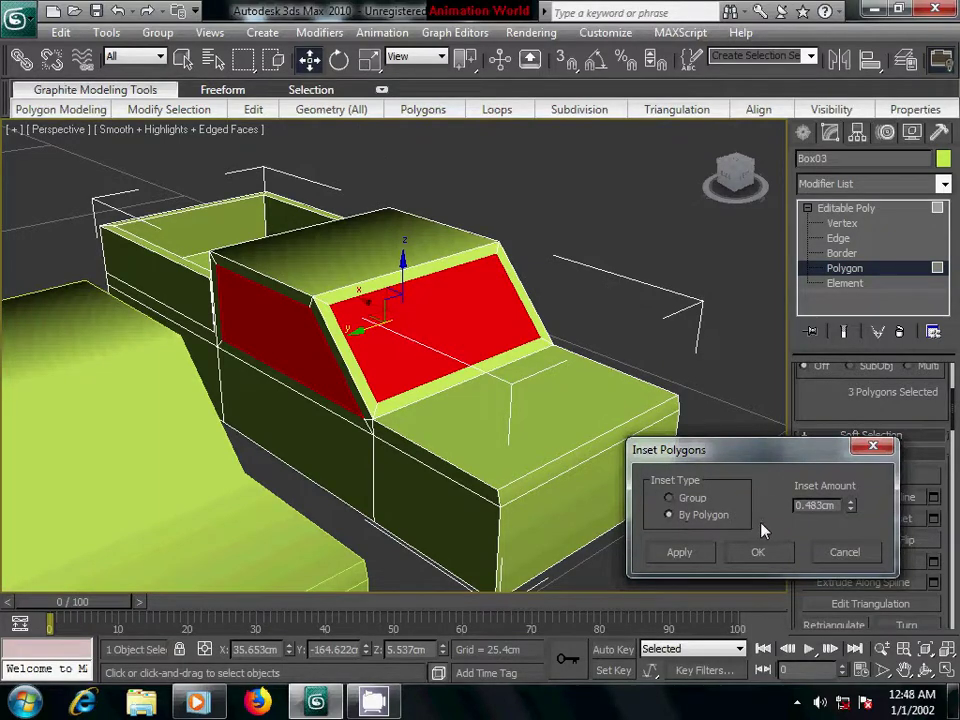
alt+click(313, 356)
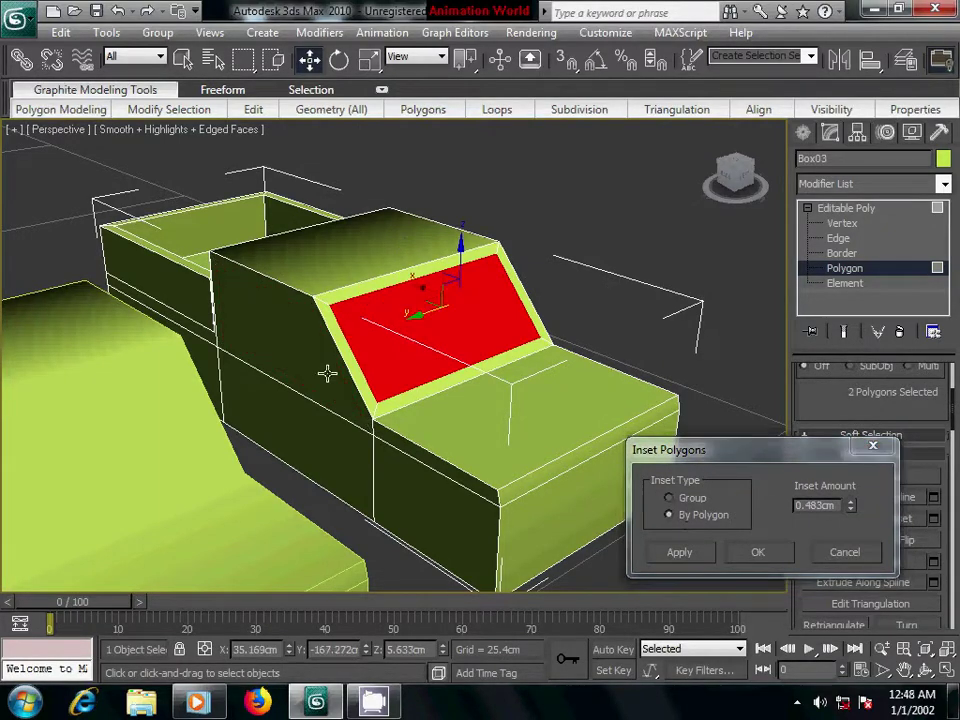
alt+middle_drag(326, 373, 437, 349)
alt+click(437, 349)
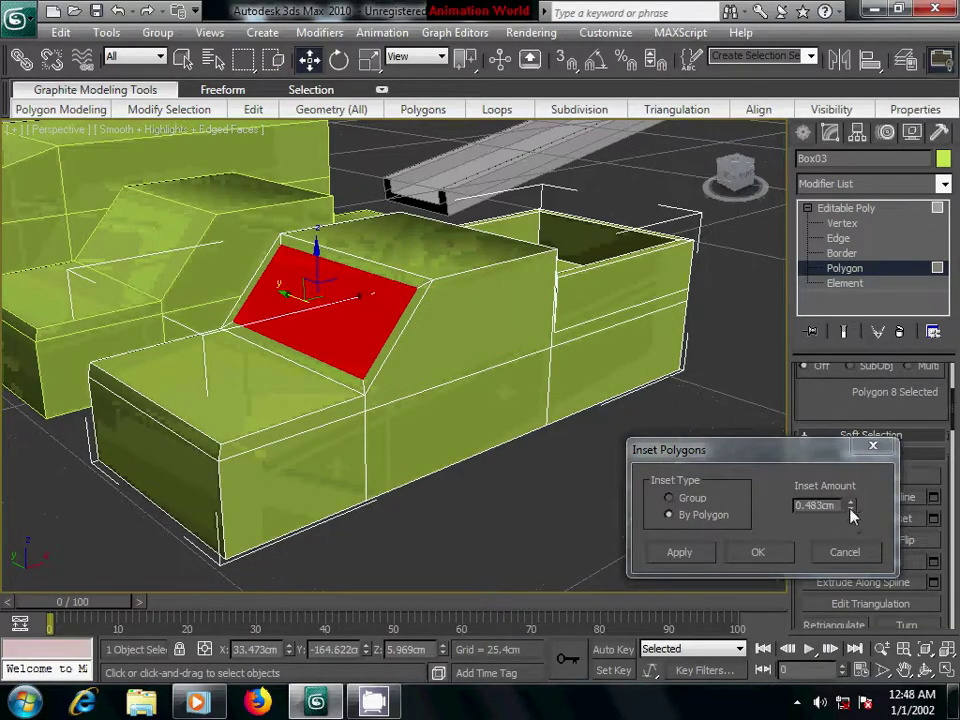
drag(852, 513, 857, 512)
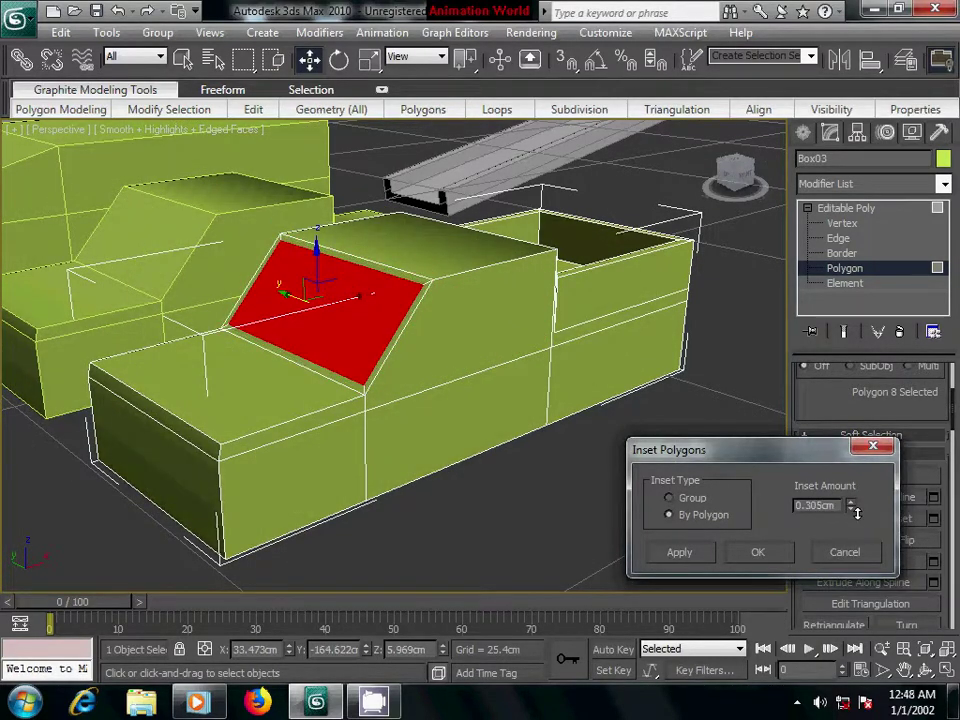
click(758, 553)
click(568, 534)
Inset both cab side window faces by 0.533 cm.
click(476, 325)
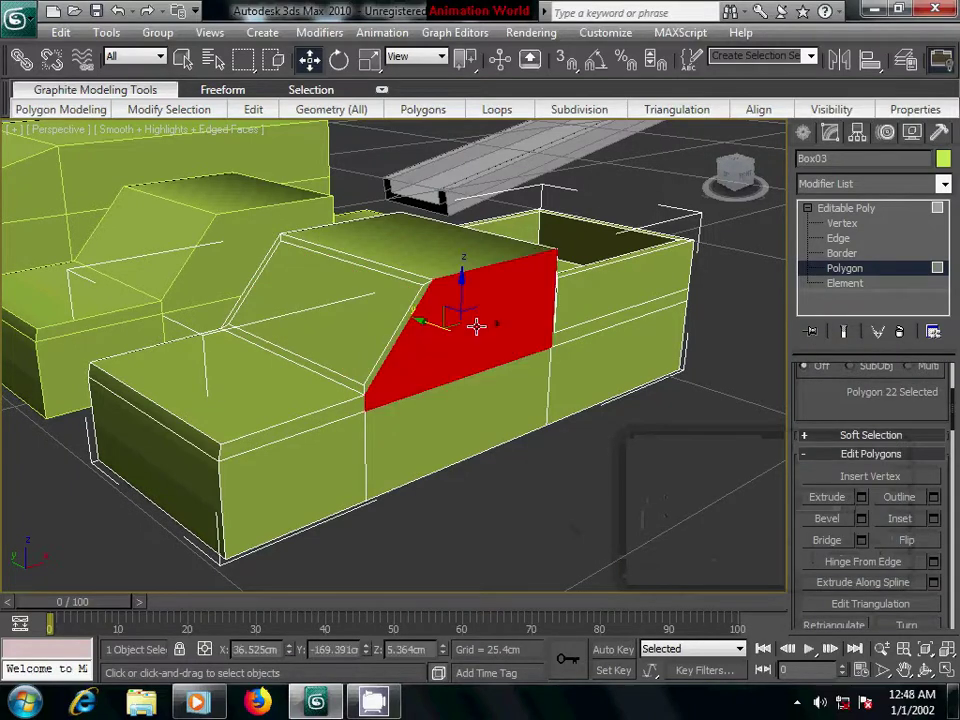
alt+middle_drag(364, 336, 506, 347)
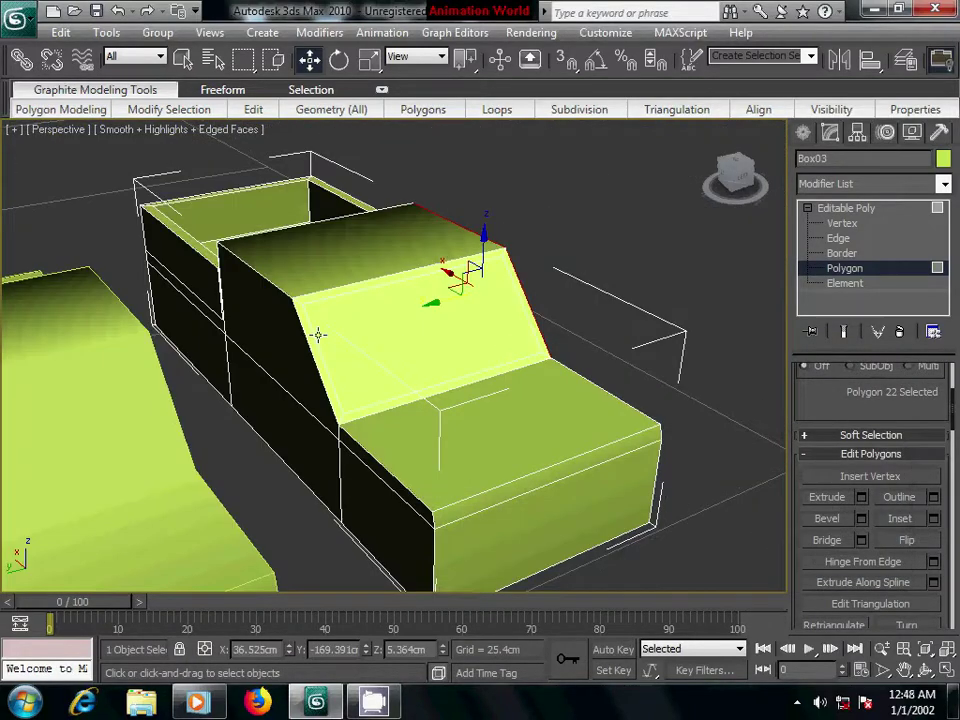
ctrl+click(270, 325)
mouse_move(270, 325)
alt+middle_down()
mouse_move(416, 343)
mouse_move(328, 326)
alt+middle_up()
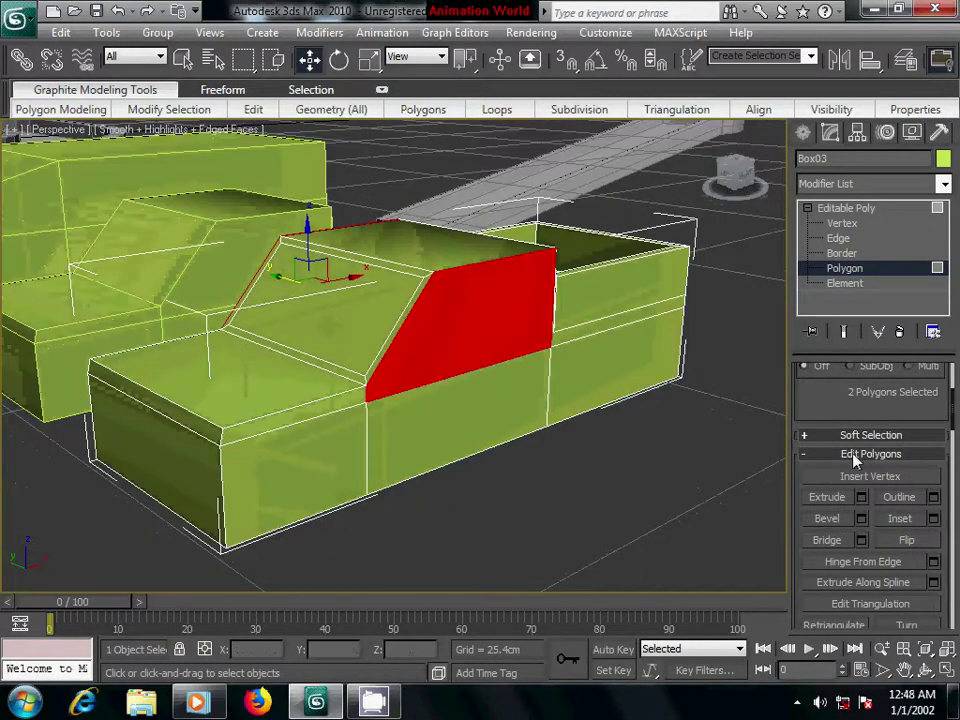
click(934, 520)
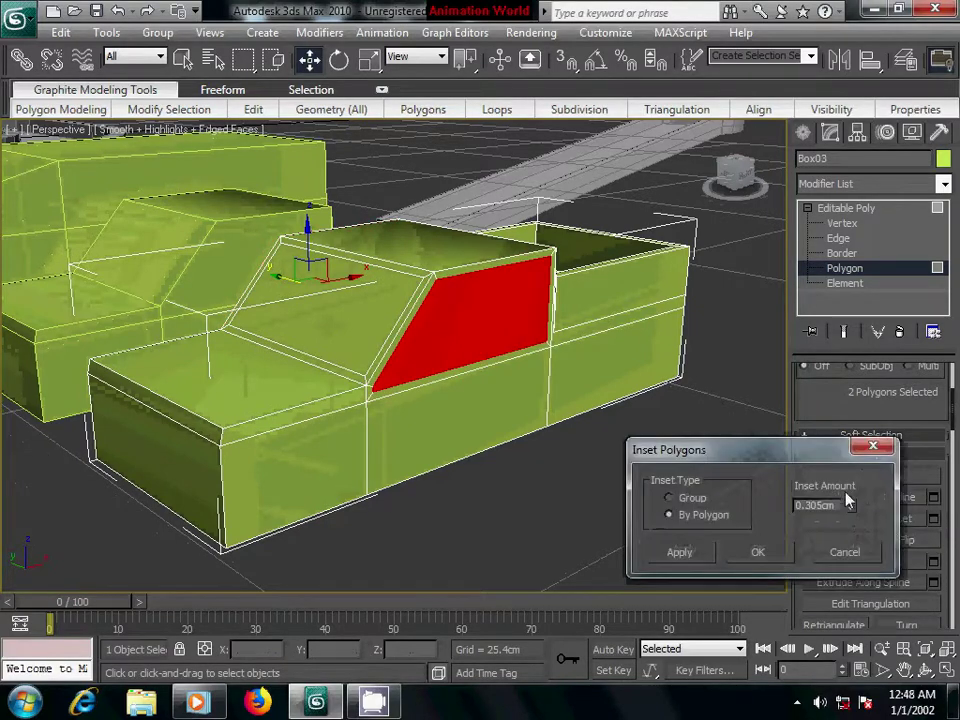
drag(853, 507, 859, 489)
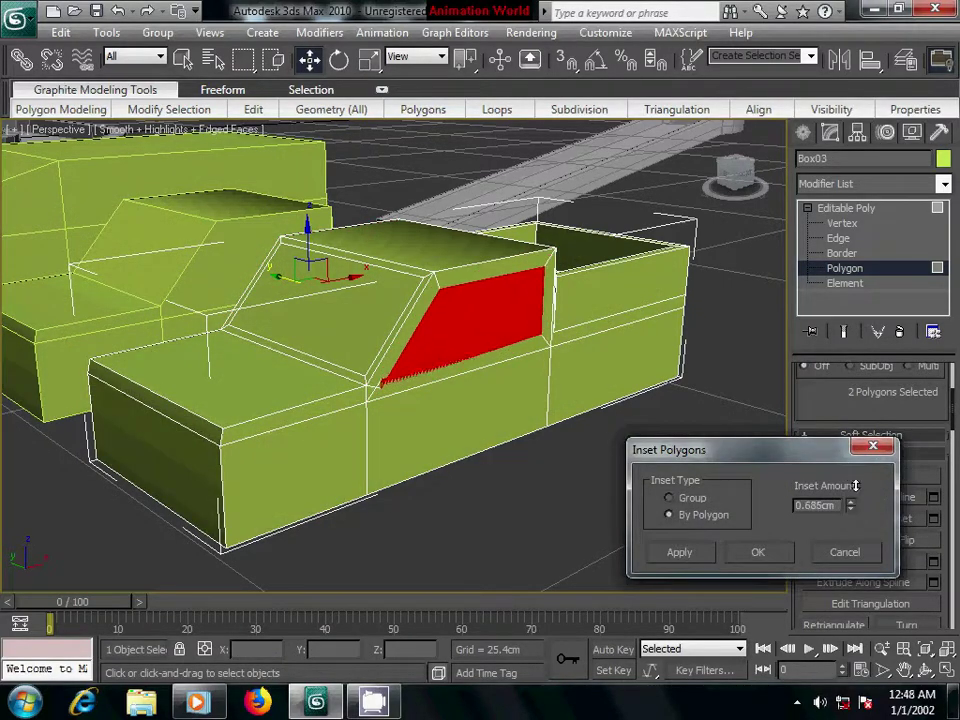
click(757, 552)
click(675, 498)
mouse_move(512, 472)
alt+middle_down()
mouse_move(529, 473)
mouse_move(489, 467)
alt+middle_up()
Assign material slot 02 to the pickup and make its diffuse red (RGB 235, 48, 11).
click(804, 134)
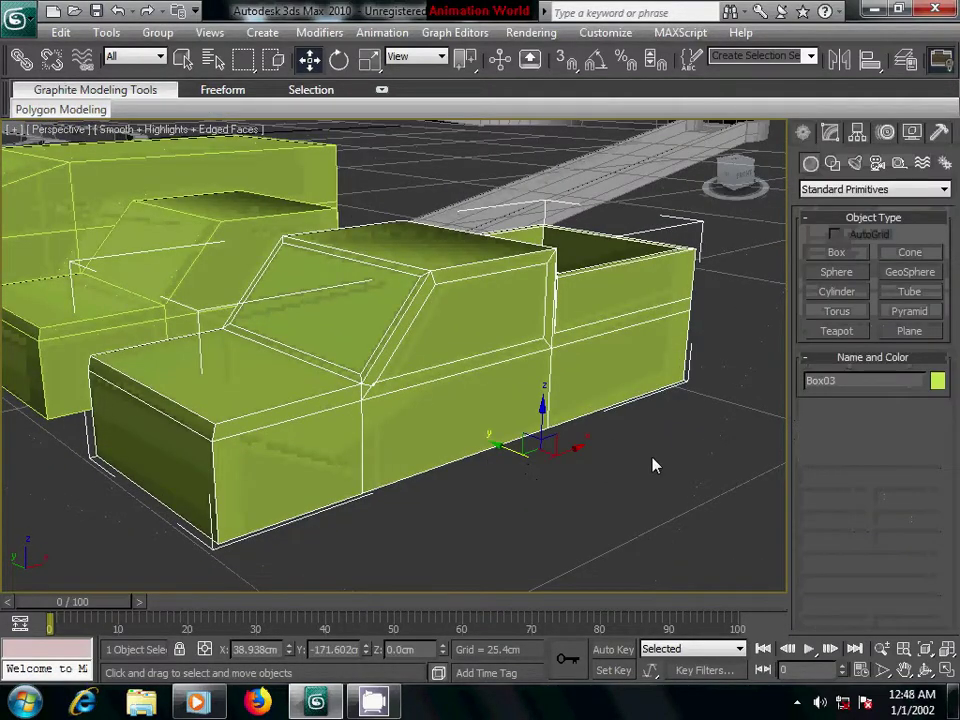
click(654, 461)
click(516, 386)
alt+middle_drag(676, 476, 606, 499)
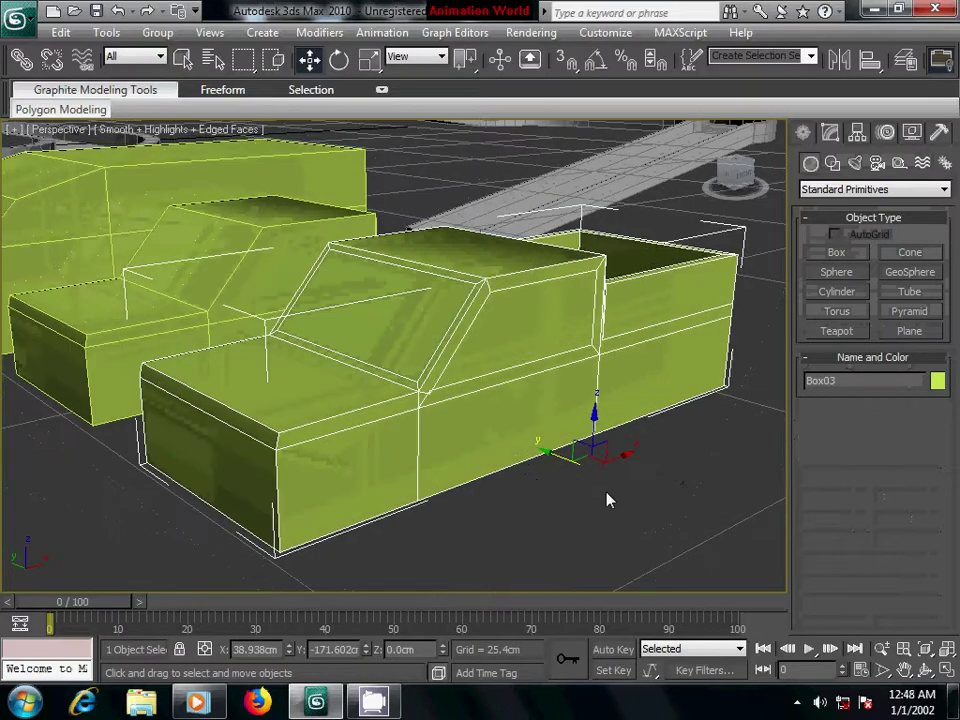
key(m)
click(686, 208)
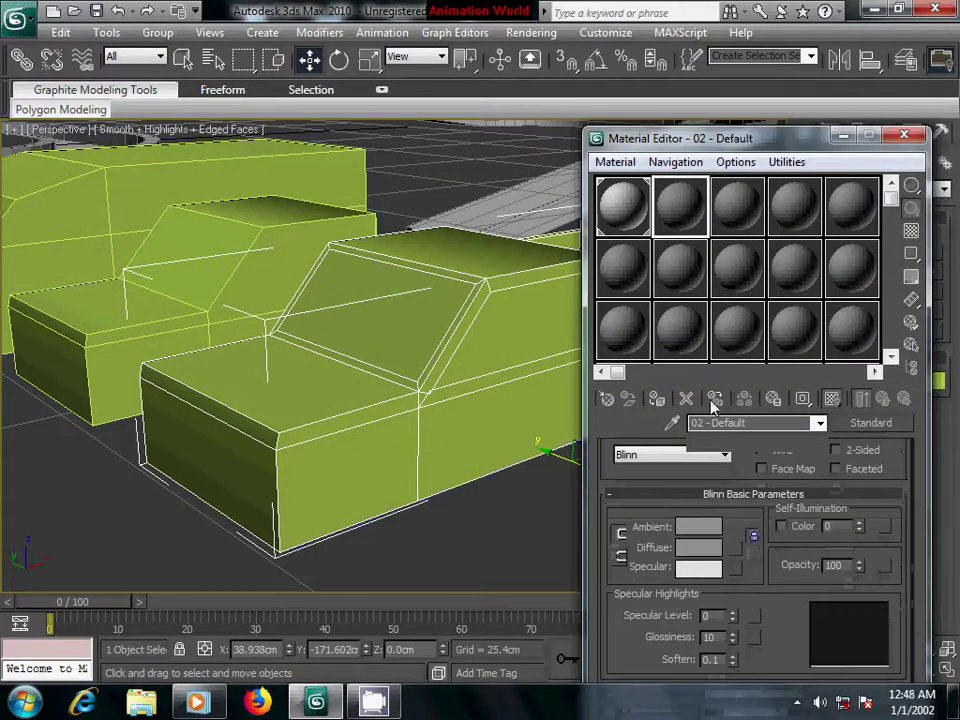
drag(713, 569, 500, 310)
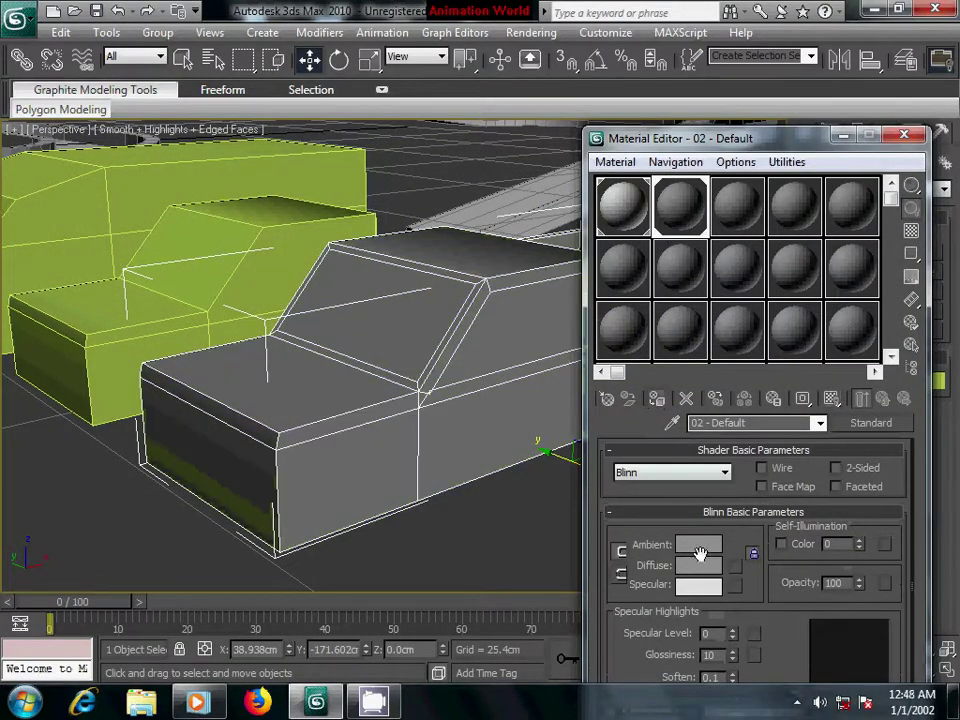
click(698, 565)
drag(392, 150, 385, 147)
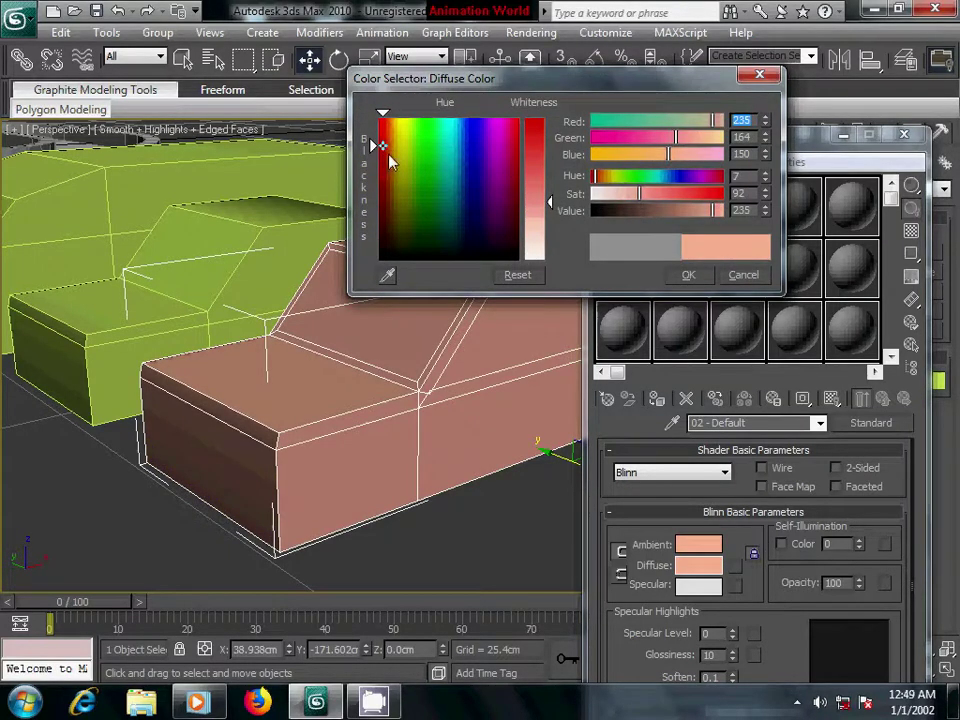
click(716, 196)
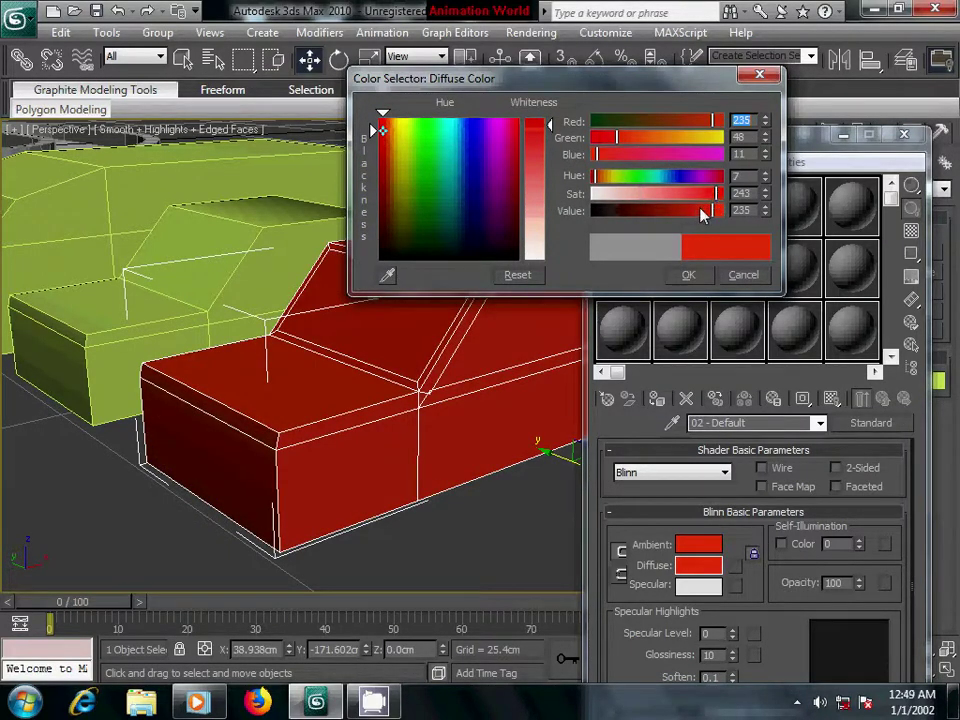
click(688, 274)
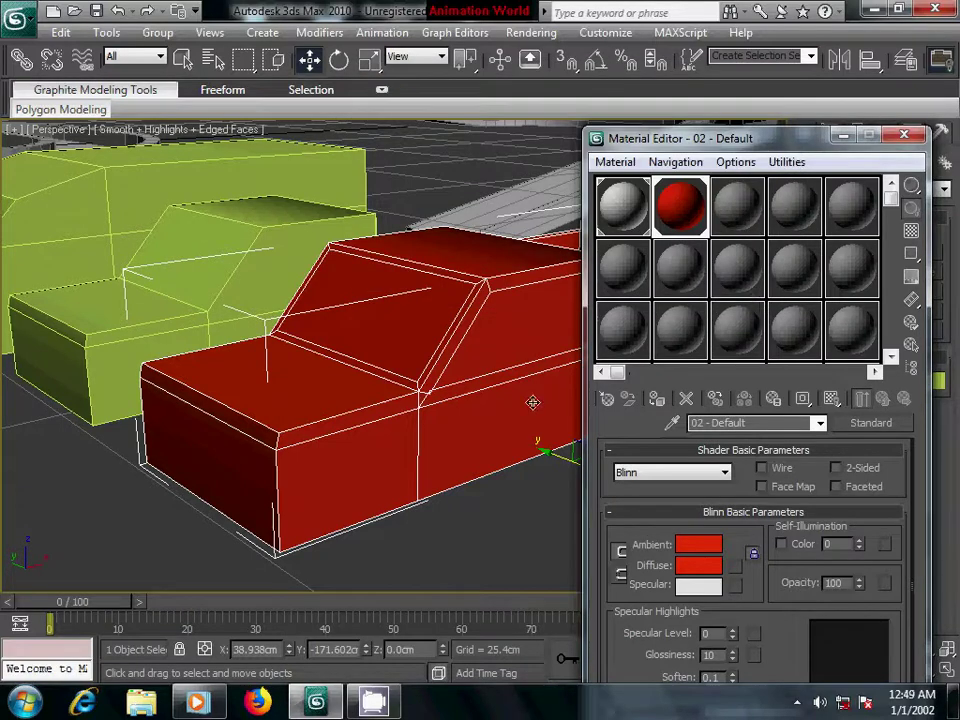
Select the windshield and side window polygons and assign them new material slot 03.
drag(828, 140, 832, 283)
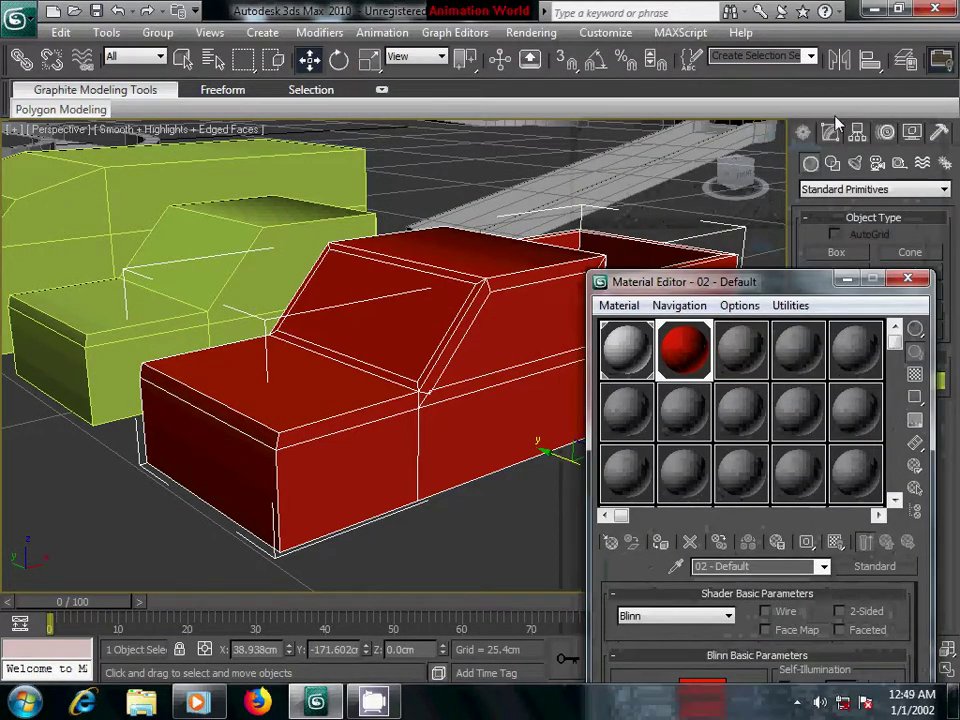
click(848, 268)
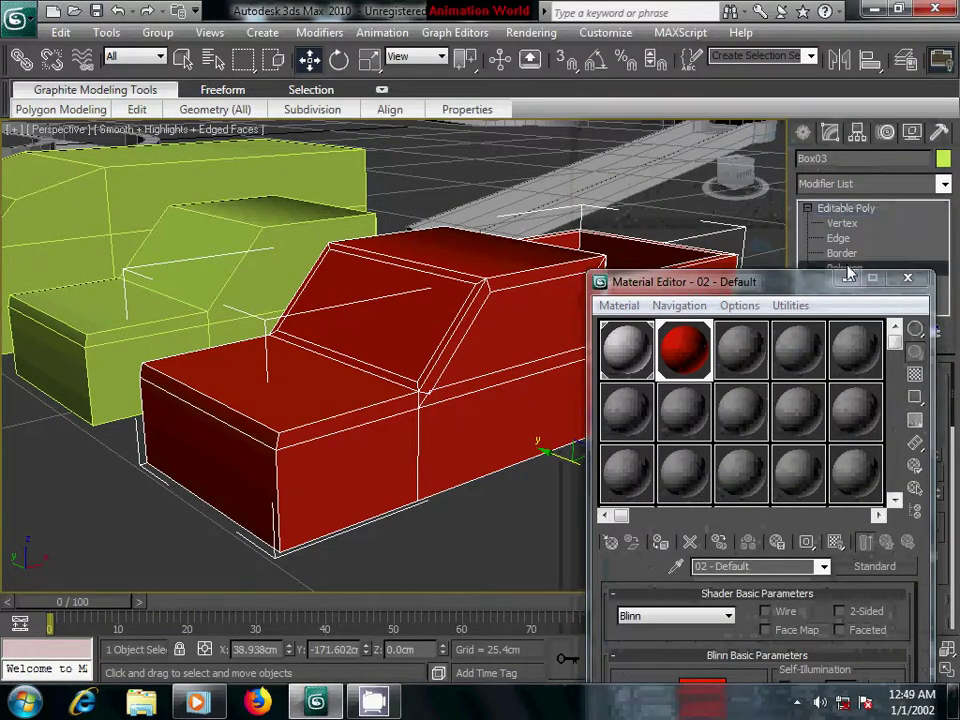
click(425, 327)
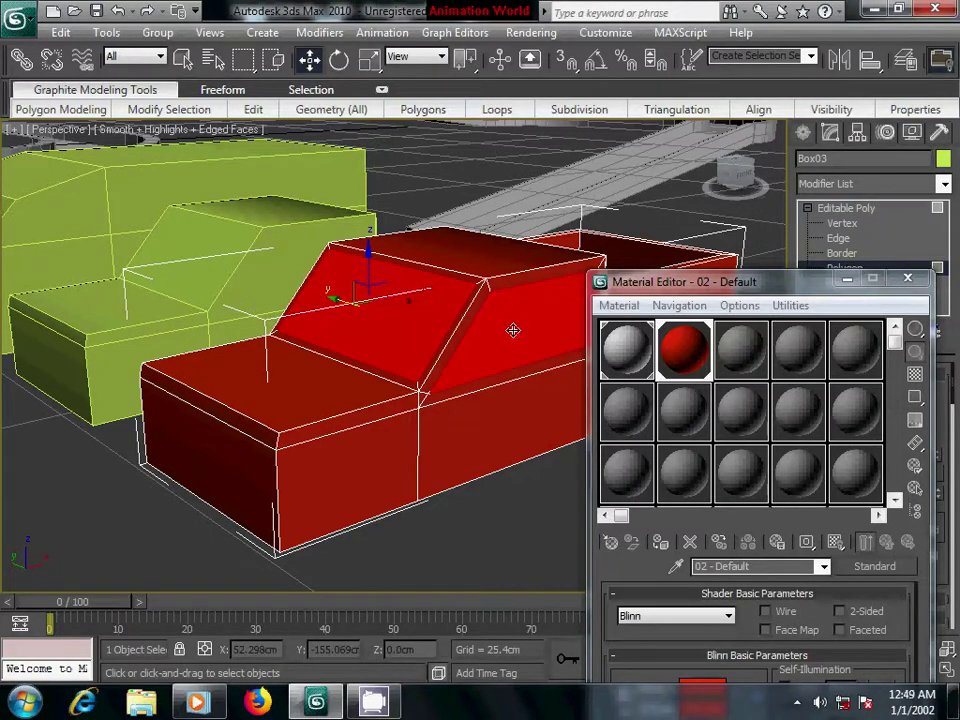
alt+middle_drag(513, 327, 529, 383)
click(296, 326)
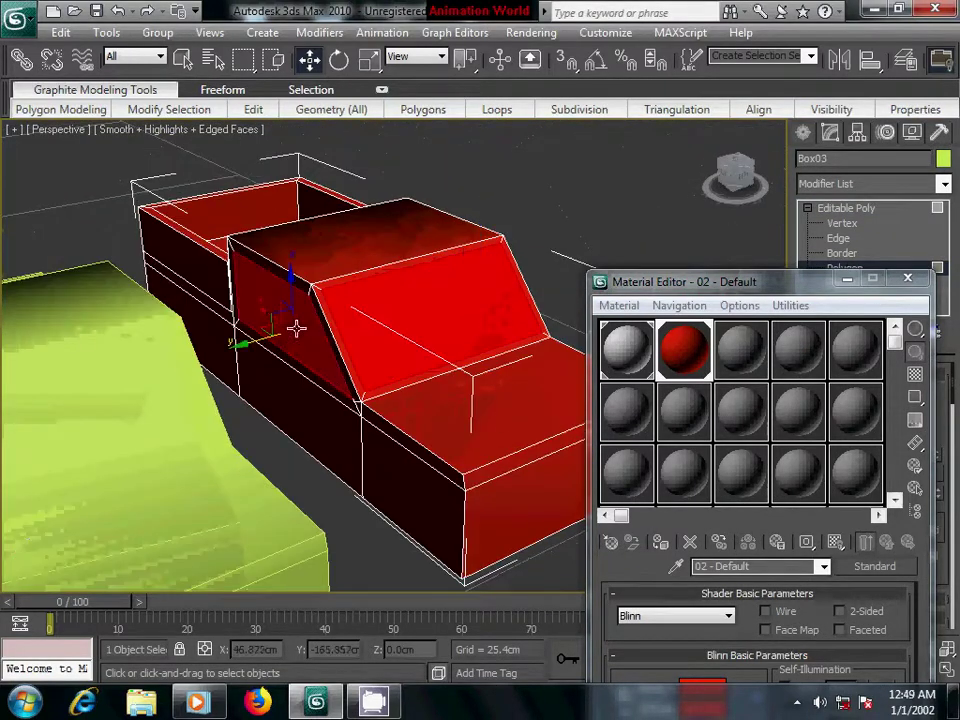
click(730, 362)
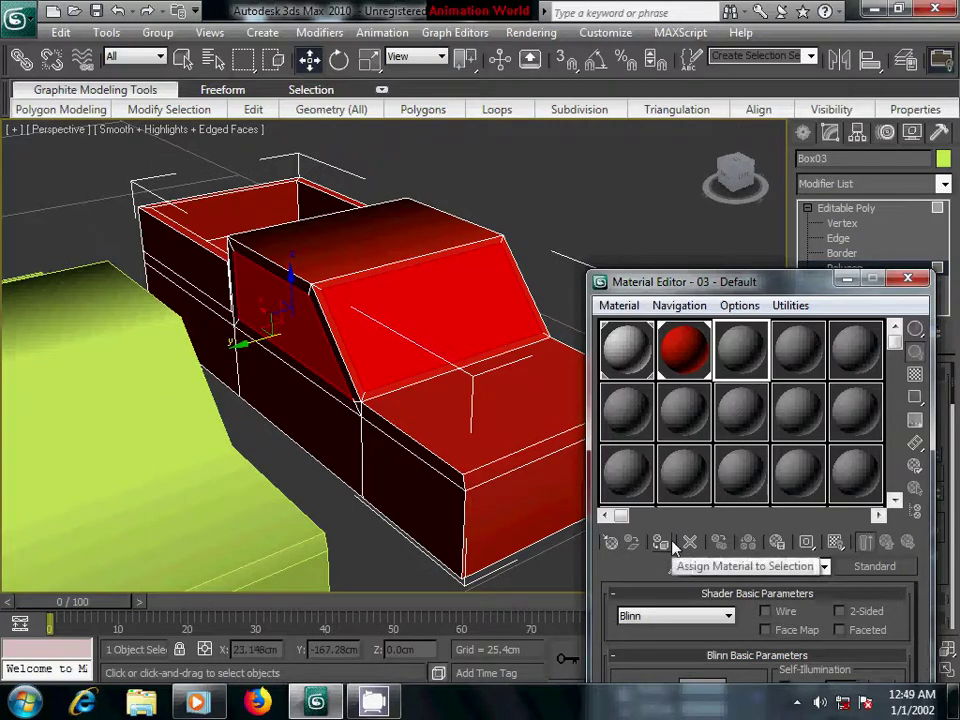
click(675, 545)
drag(752, 283, 752, 218)
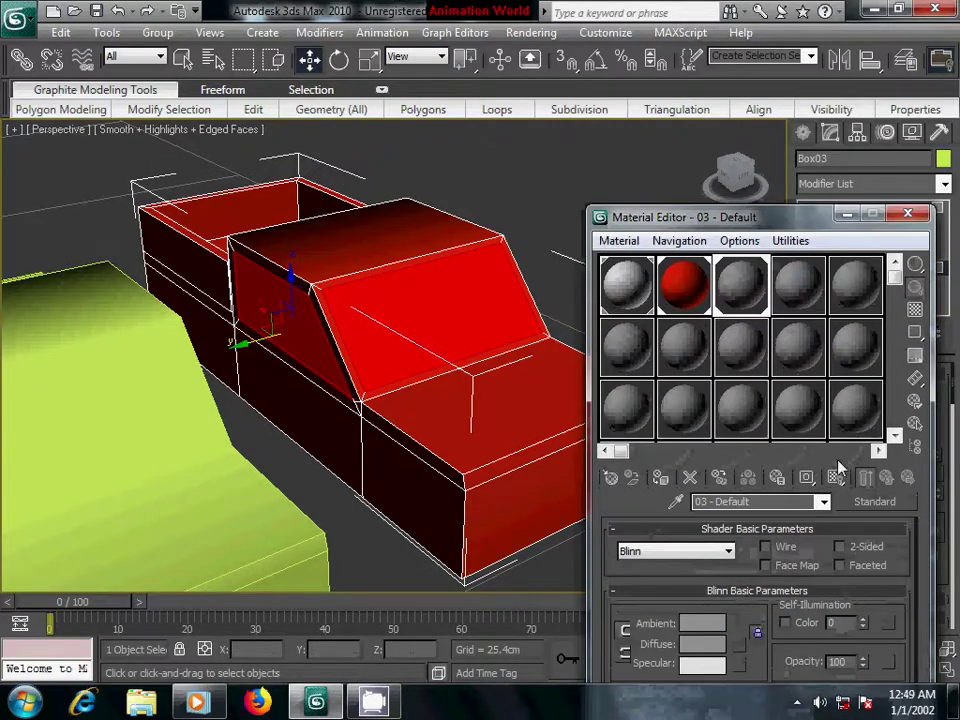
Set material 03's diffuse to light blue (RGB 156, 225, 250) and close the Material Editor.
click(703, 643)
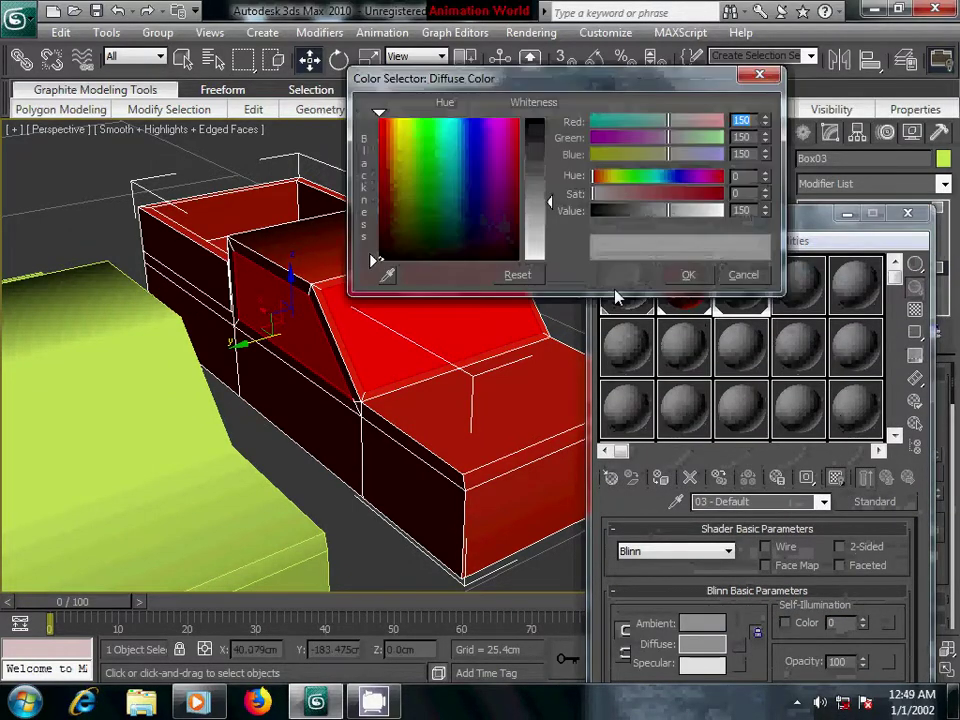
click(456, 124)
mouse_move(540, 205)
mouse_down()
mouse_move(540, 216)
mouse_move(540, 208)
mouse_up()
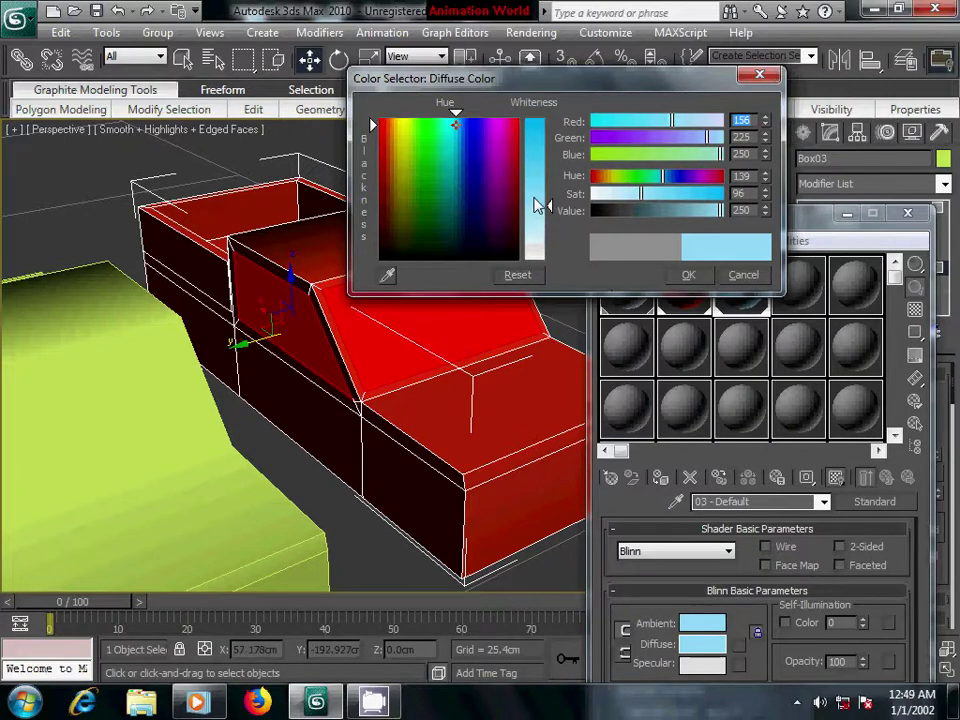
click(673, 281)
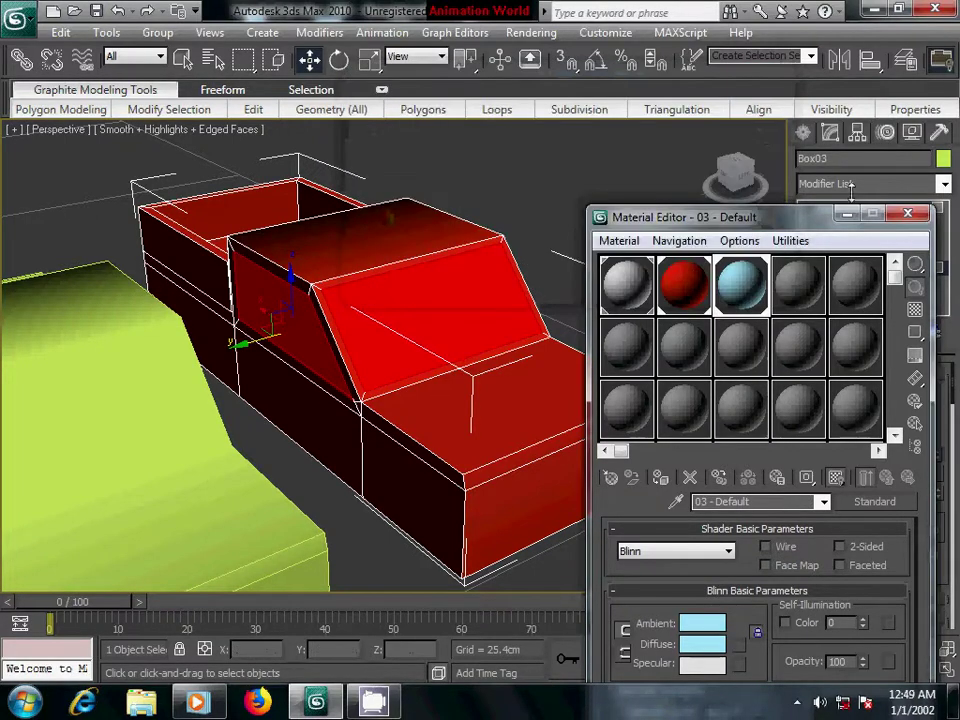
click(907, 213)
click(615, 280)
mouse_move(615, 289)
alt+middle_down()
mouse_move(358, 279)
mouse_move(542, 296)
mouse_move(456, 276)
alt+middle_up()
scroll(549, 253, up, 3)
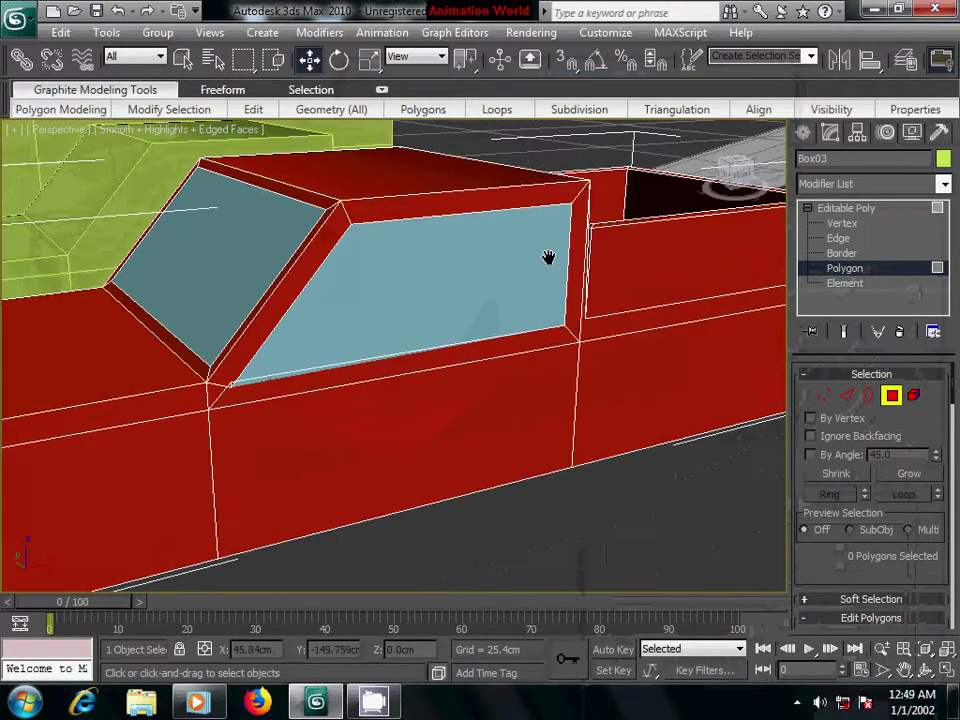
scroll(583, 251, down, 4)
scroll(583, 251, down, 2)
mouse_move(583, 251)
alt+middle_down()
mouse_move(497, 287)
mouse_move(232, 260)
alt+middle_up()
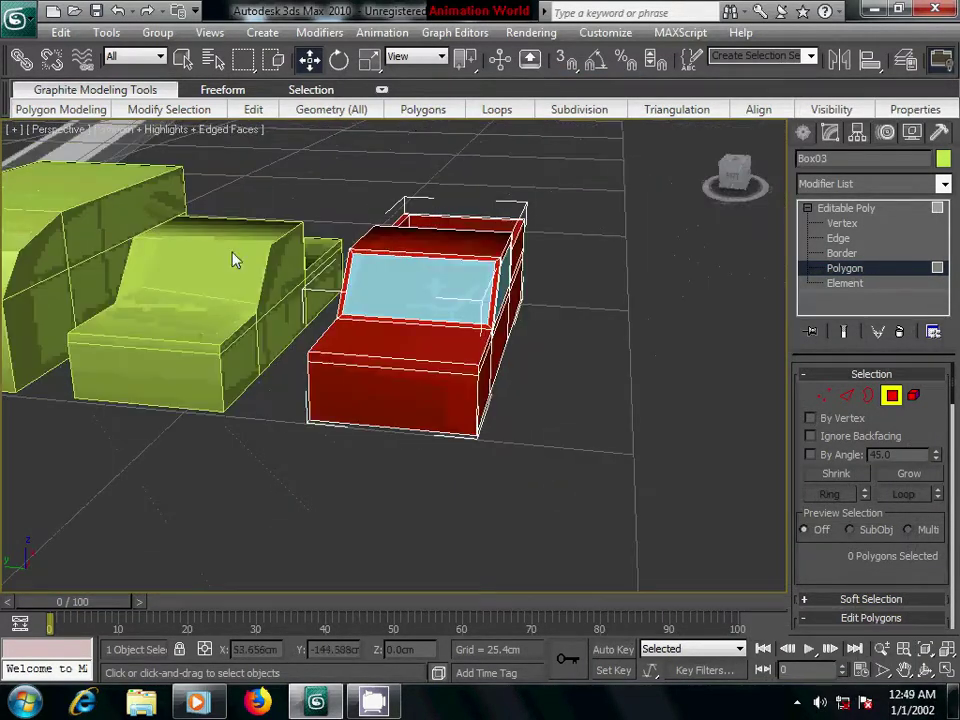
Select Box02 and, at Polygon level, its windshield and side window faces.
click(803, 134)
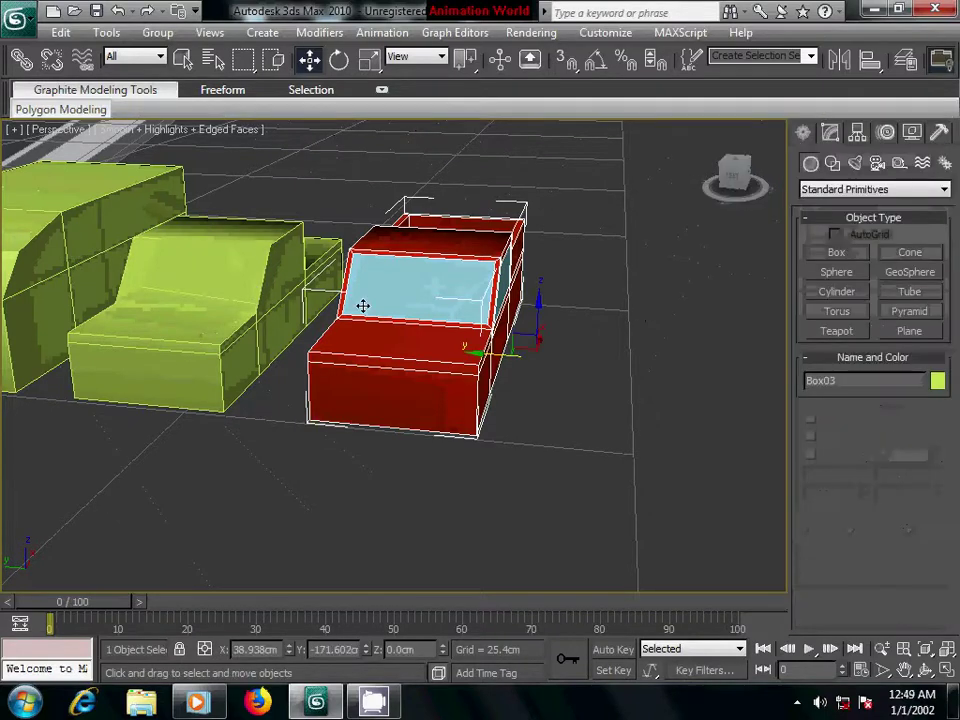
click(258, 284)
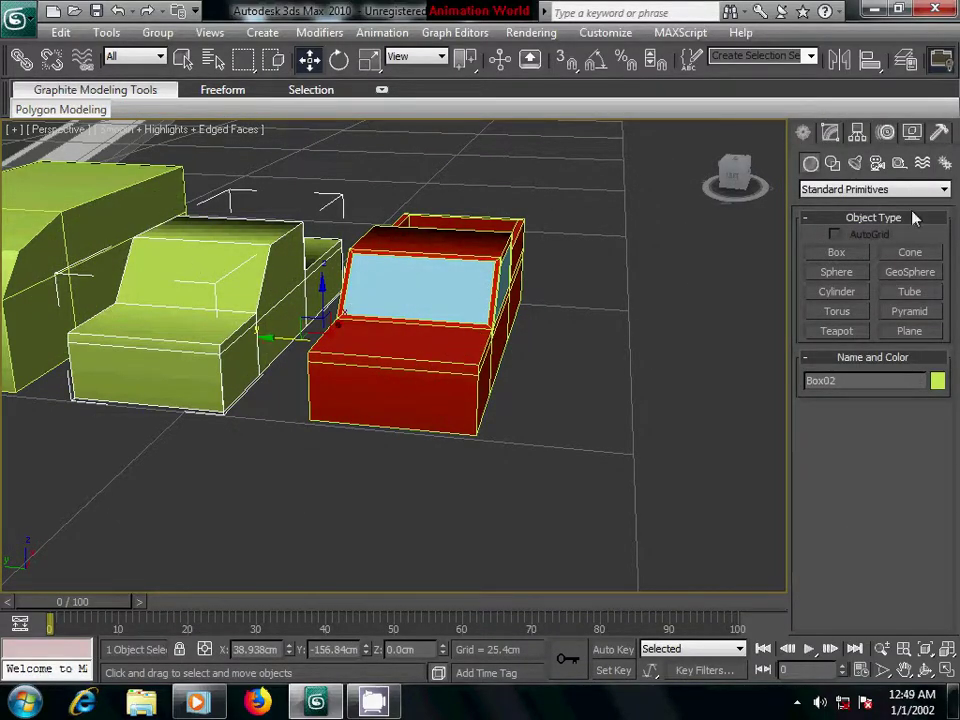
click(830, 134)
click(891, 395)
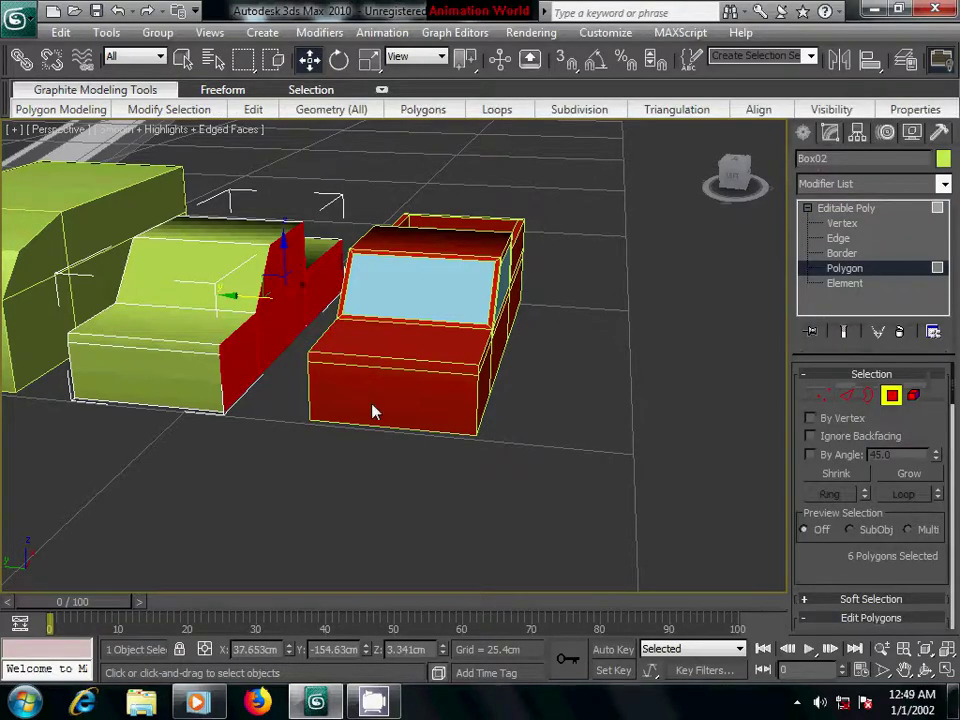
click(231, 288)
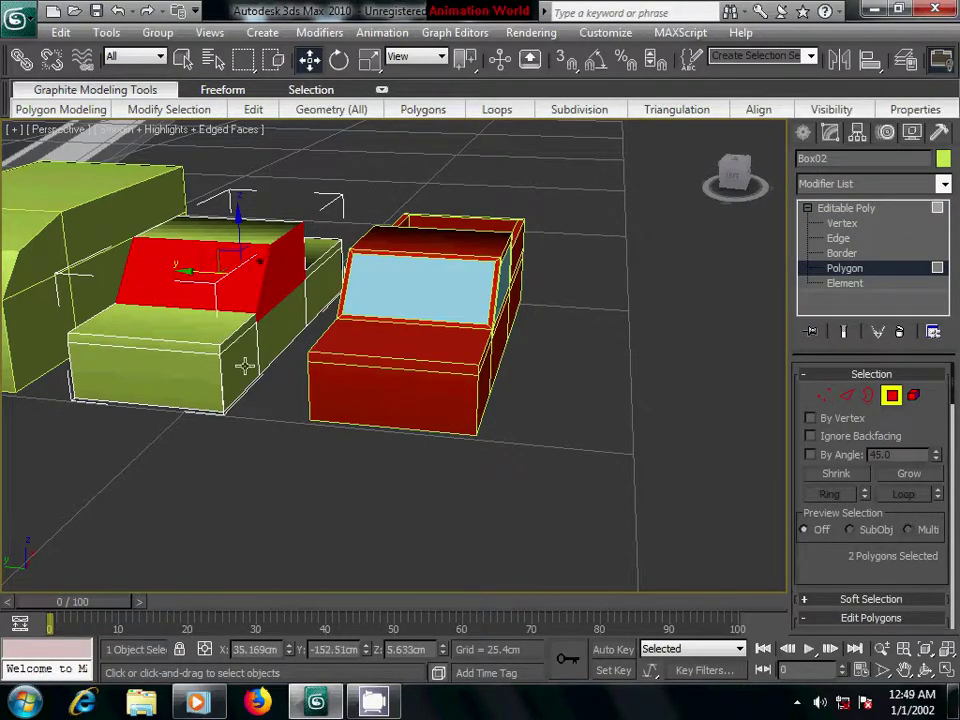
mouse_move(244, 366)
alt+middle_down()
mouse_move(306, 368)
mouse_move(139, 380)
alt+middle_up()
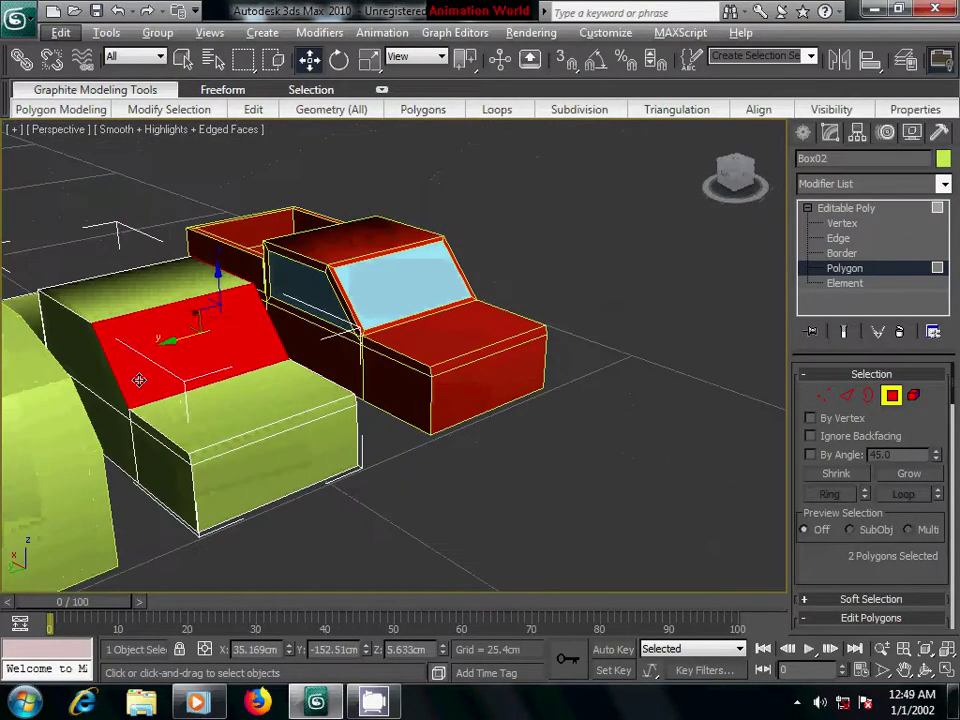
ctrl+click(77, 357)
Inset the selected window faces By Polygon by about 0.356 cm.
drag(838, 567, 838, 403)
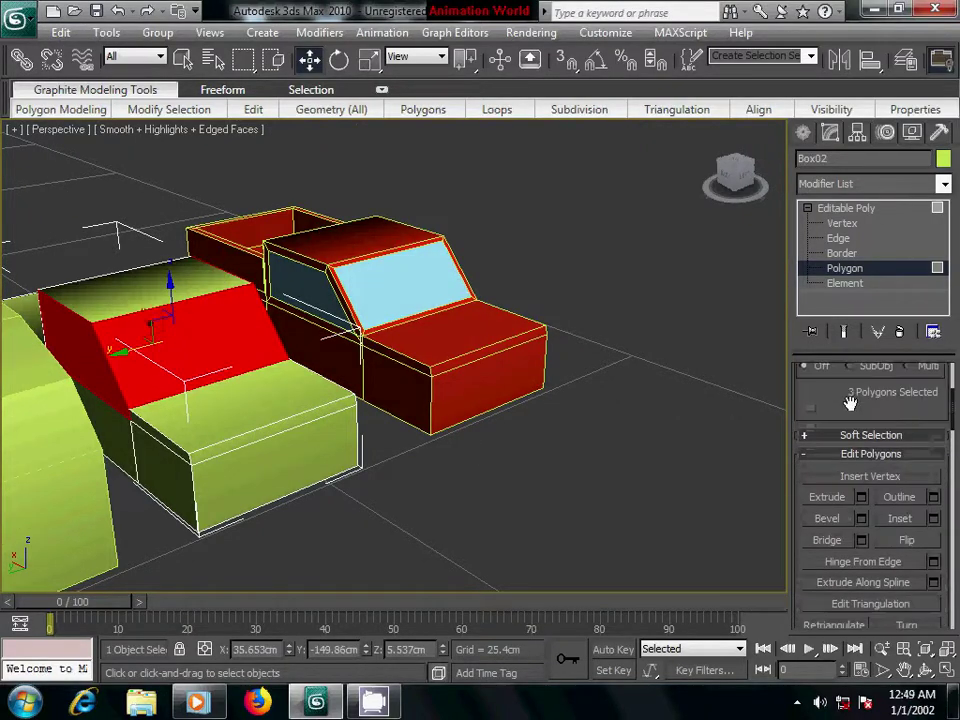
click(932, 520)
click(671, 515)
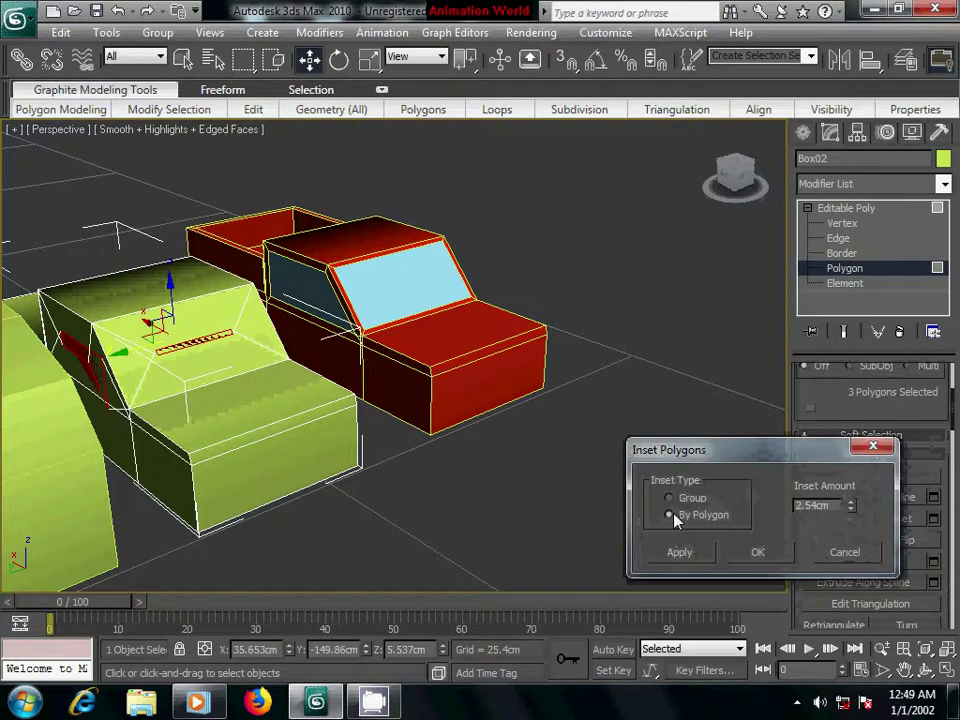
drag(855, 510, 884, 598)
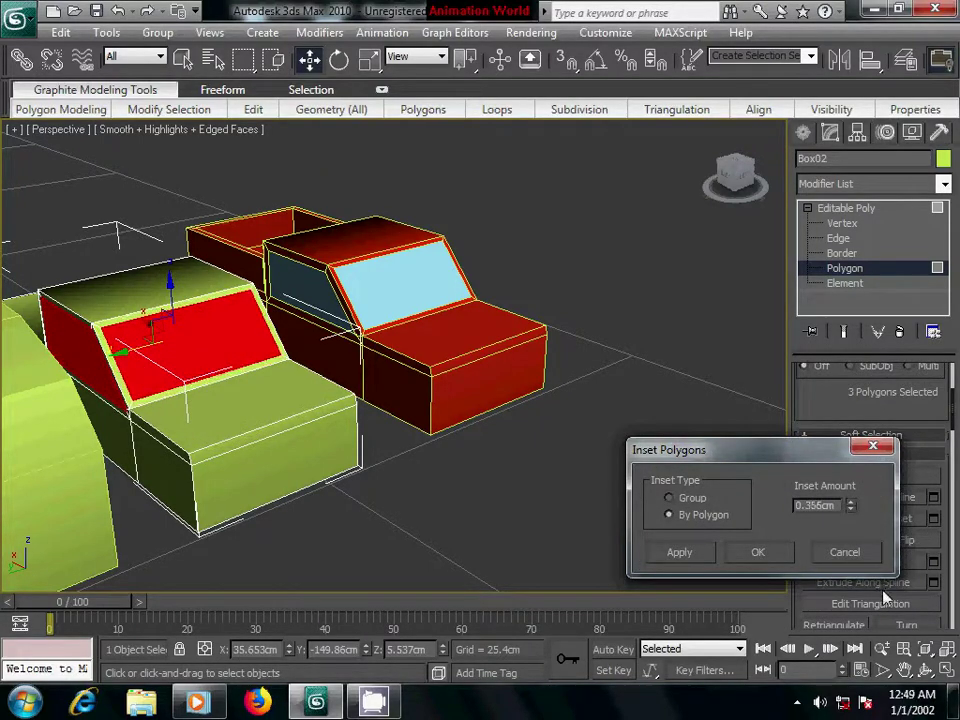
click(749, 555)
Assign light-blue 03 to Box02's windows, then select all its polygons except the windshield.
key(m)
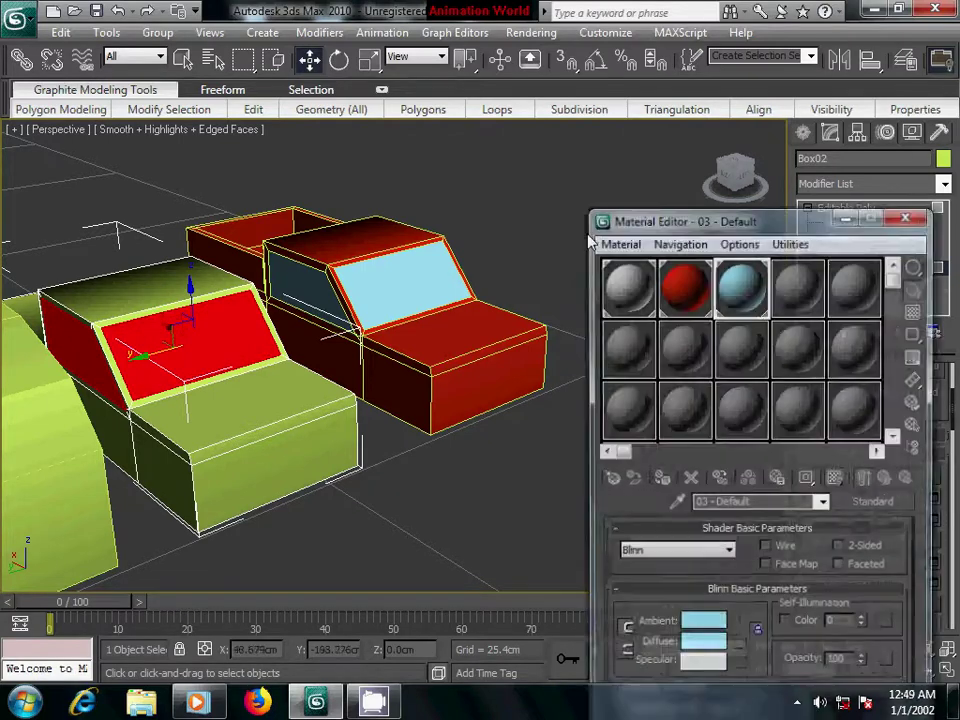
click(661, 478)
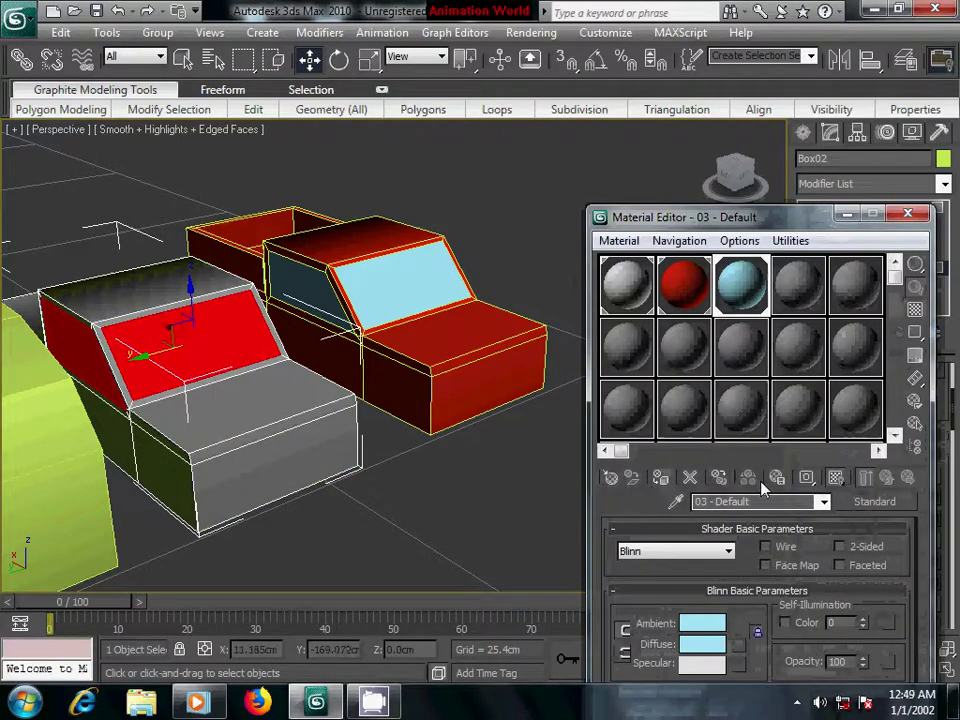
click(290, 447)
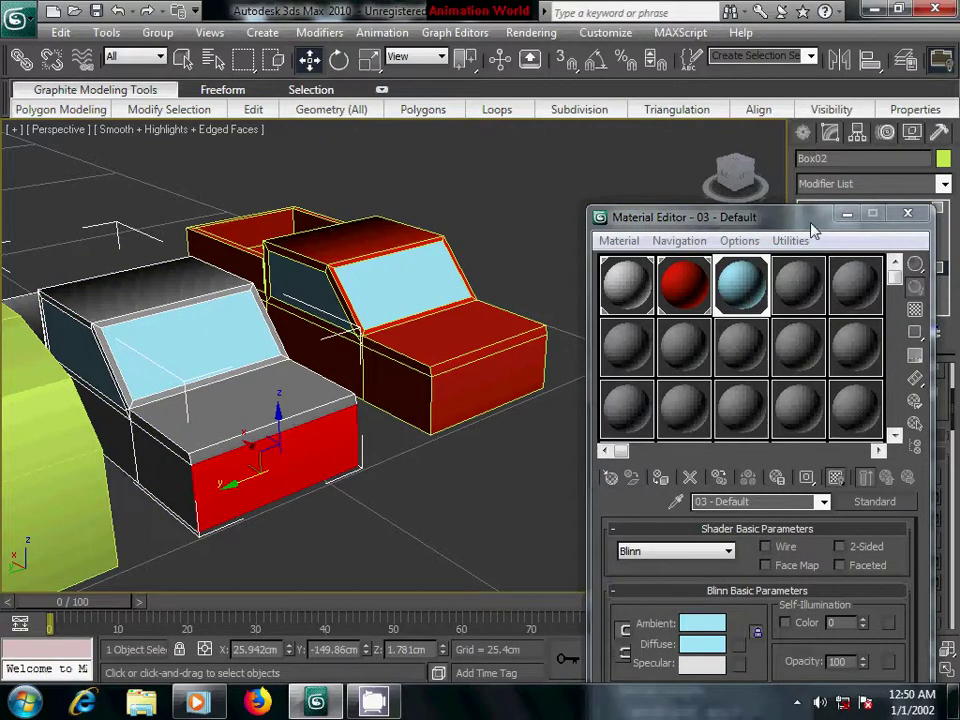
drag(812, 217, 788, 363)
scroll(430, 440, down, 3)
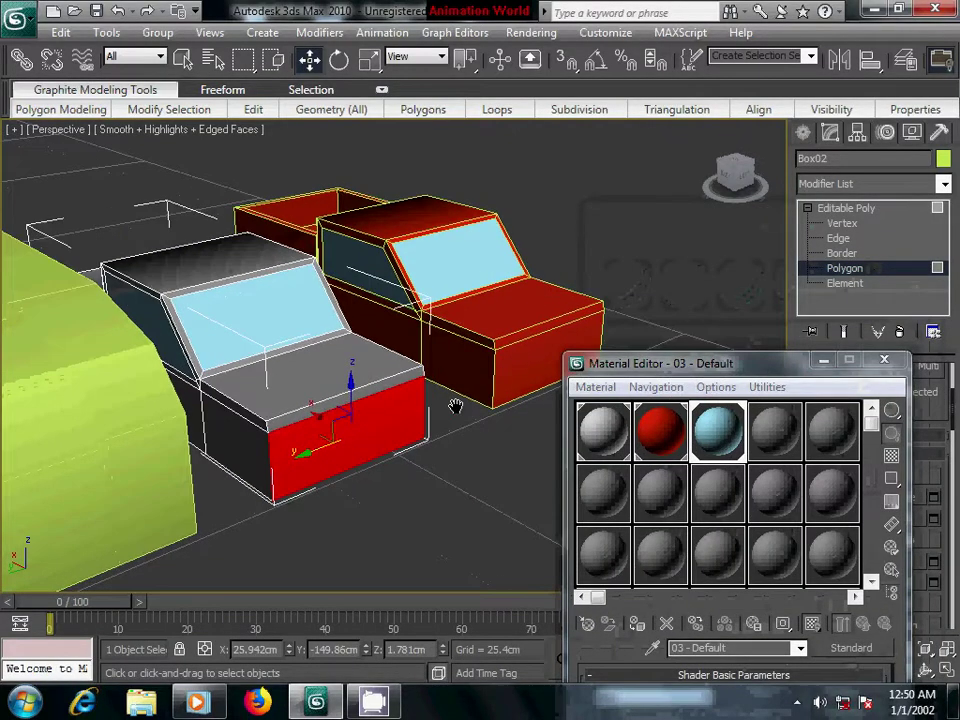
scroll(458, 405, down, 2)
alt+middle_drag(490, 416, 387, 410)
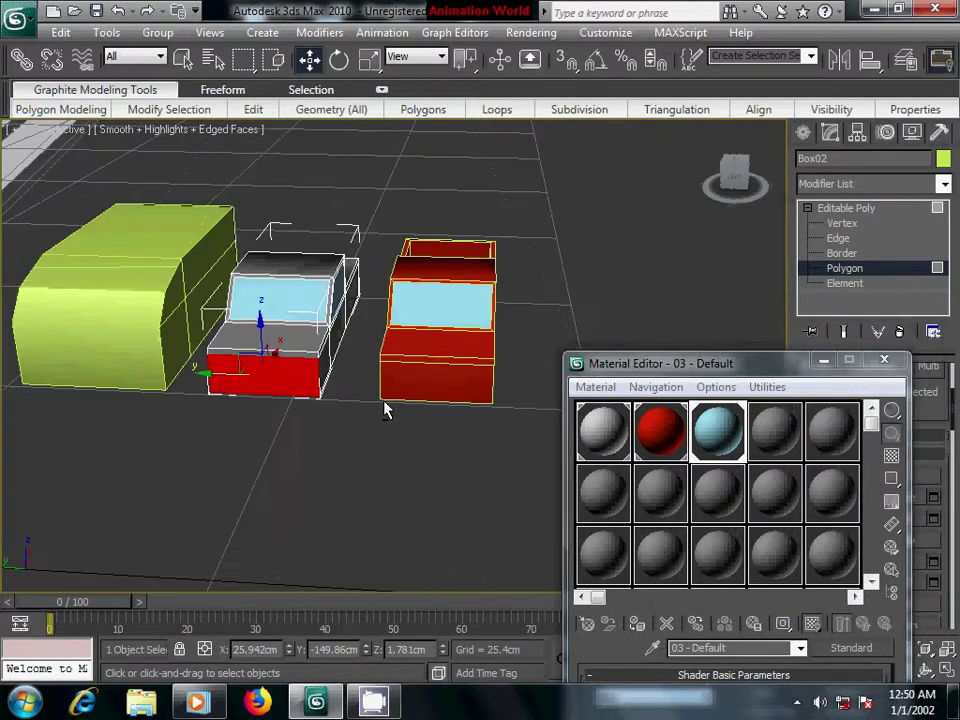
key(ctrl+a)
click(280, 305)
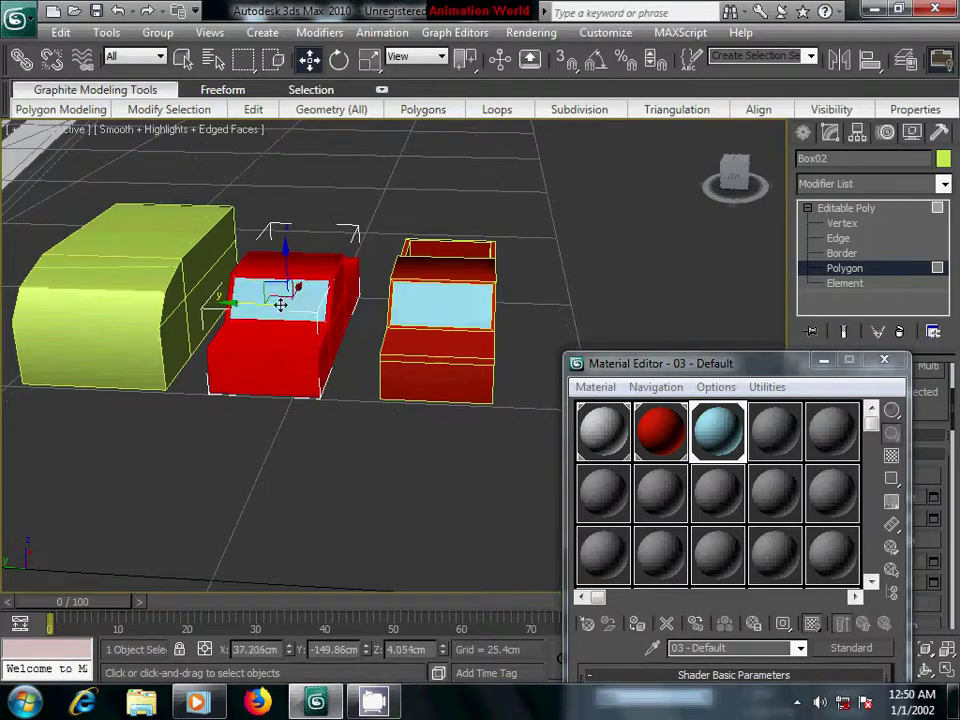
mouse_move(468, 437)
alt+middle_down()
mouse_move(336, 411)
mouse_move(505, 410)
mouse_move(414, 414)
alt+middle_up()
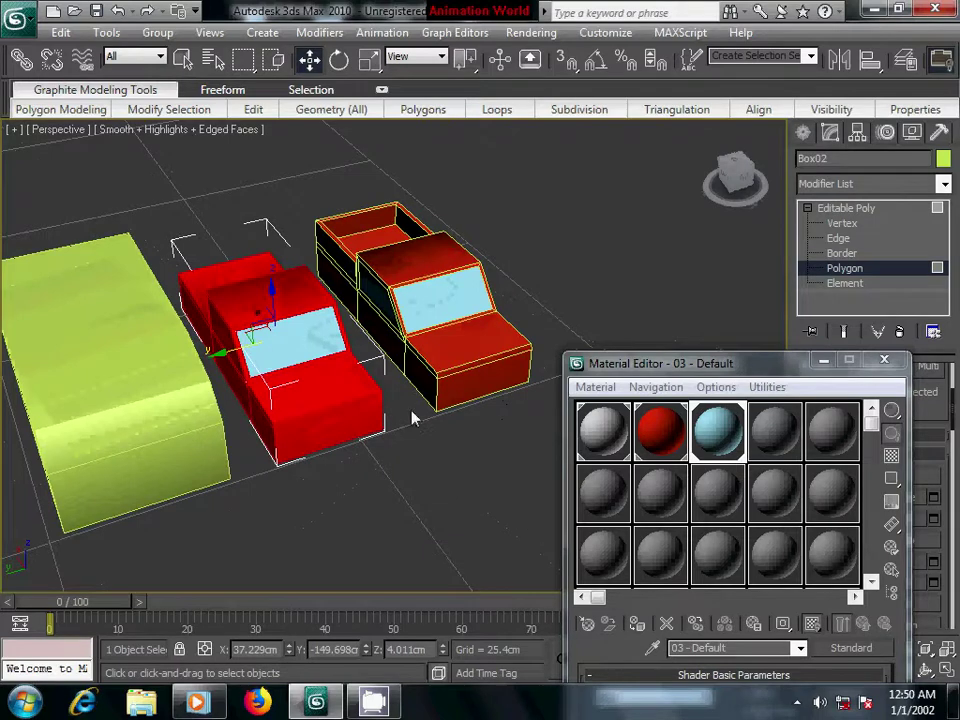
Set material slot 04's diffuse colour to a saturated pale yellow.
click(768, 440)
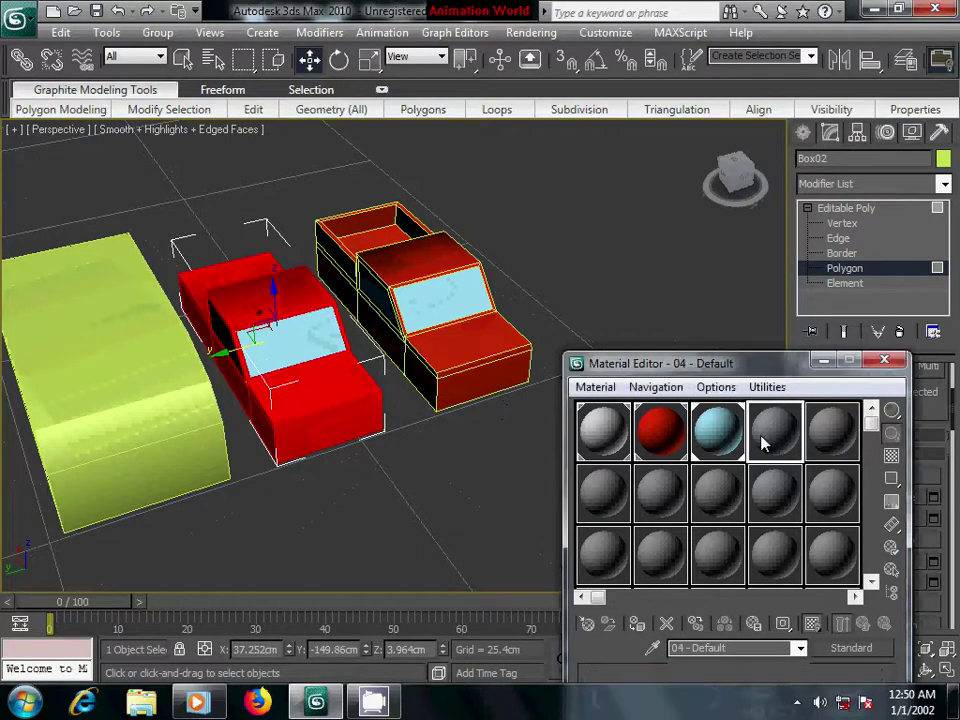
drag(746, 366, 756, 247)
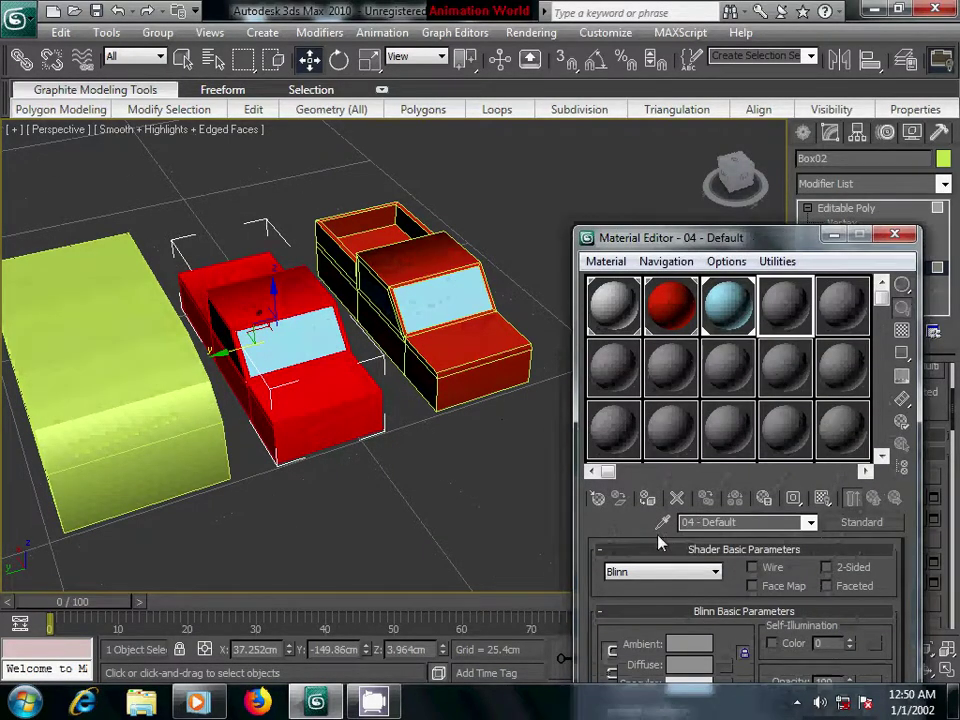
click(690, 665)
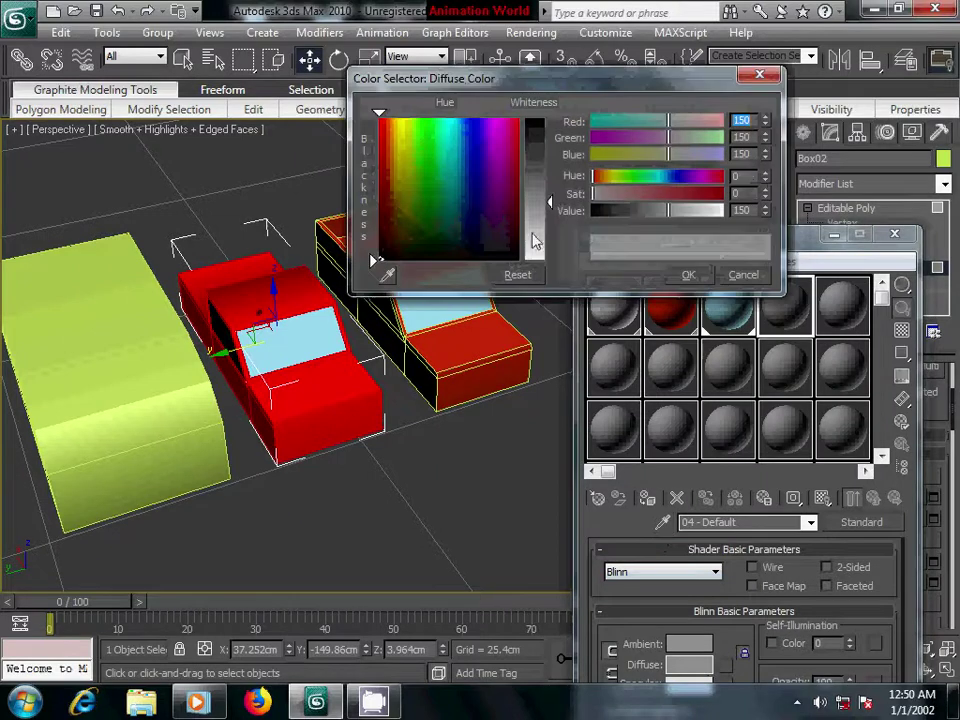
click(403, 133)
drag(403, 133, 401, 131)
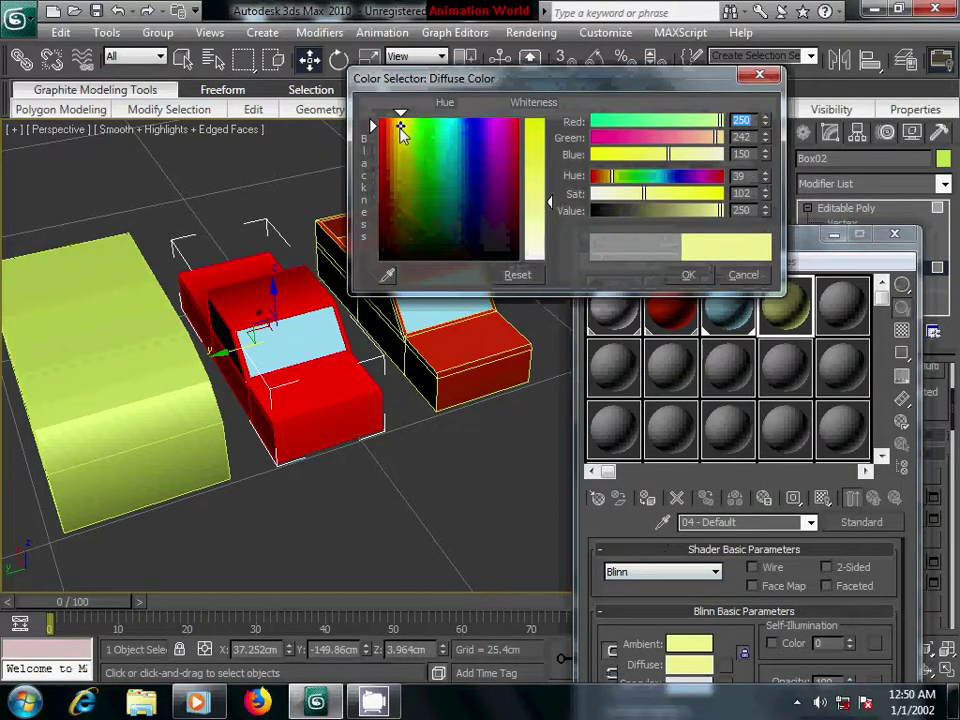
drag(663, 203, 689, 203)
click(690, 274)
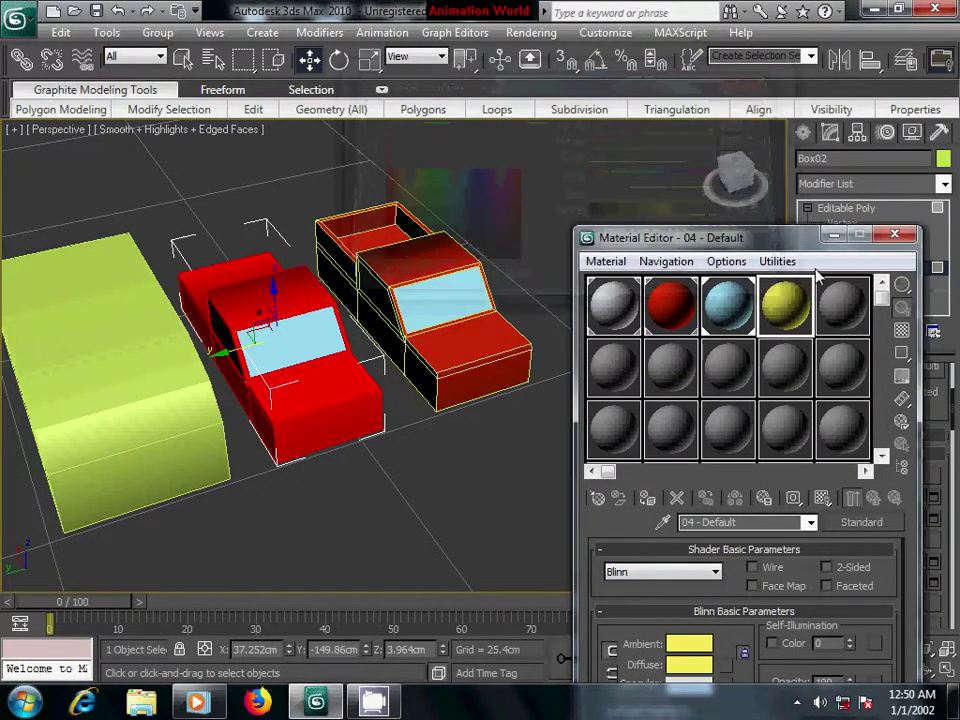
click(894, 234)
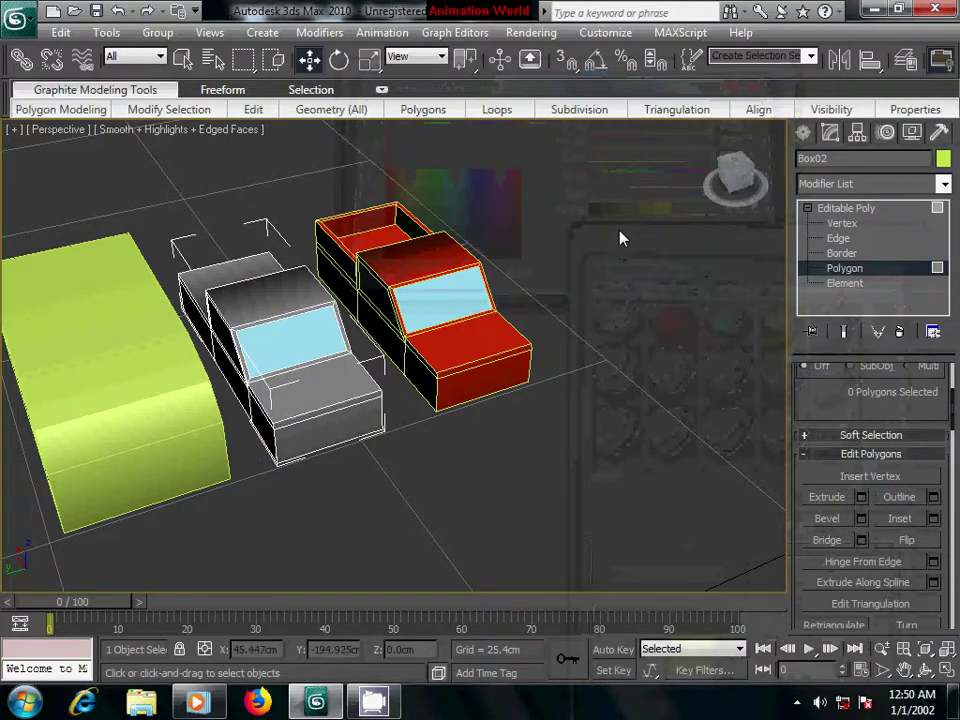
Select all of Box02's body polygons and assign them the yellow 04 material.
key(m)
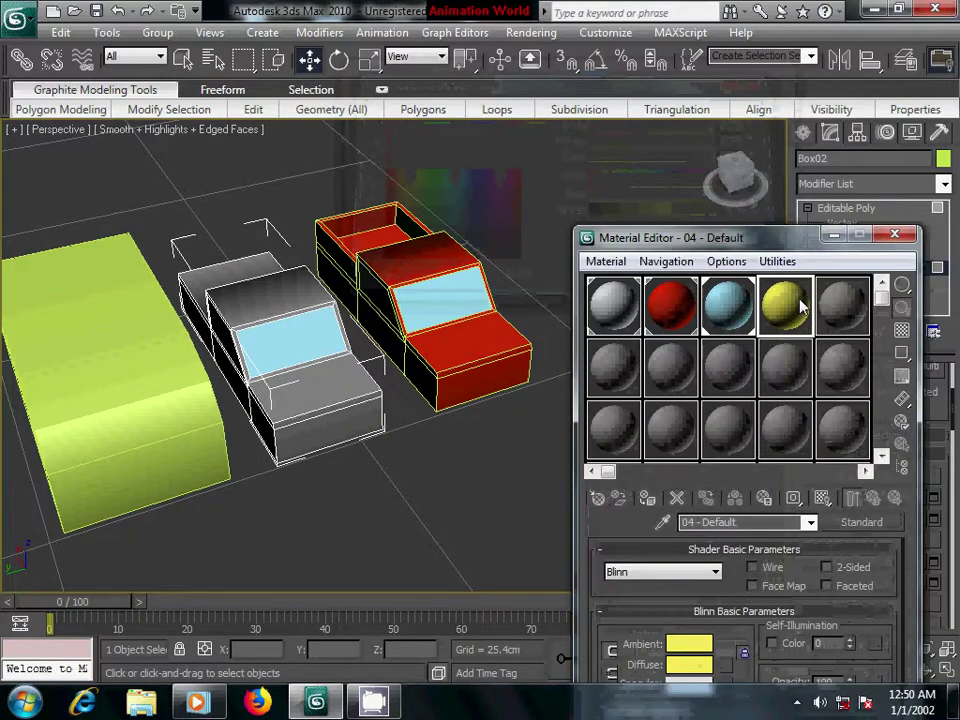
drag(690, 237, 743, 375)
click(844, 268)
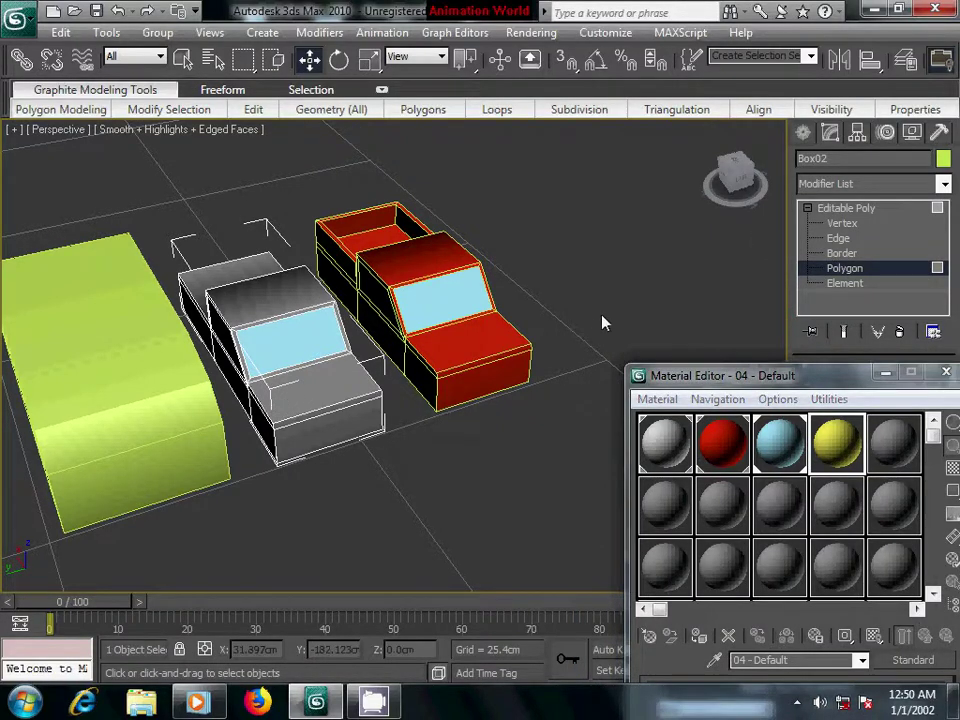
key(ctrl+a)
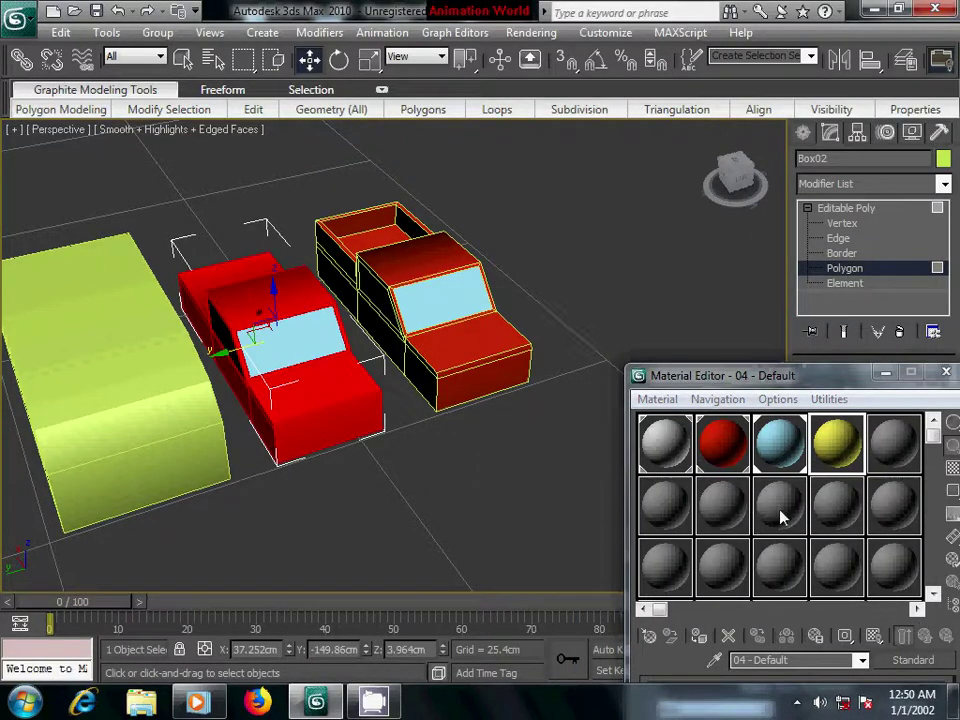
click(869, 643)
click(946, 372)
click(600, 425)
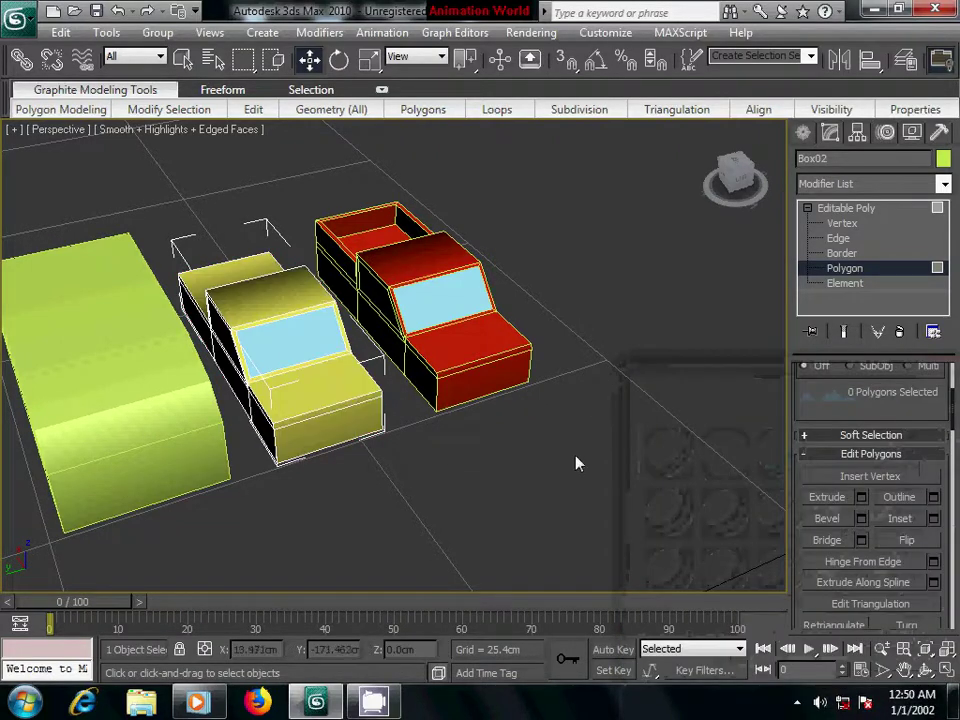
mouse_move(576, 463)
alt+middle_down()
mouse_move(403, 476)
mouse_move(386, 441)
alt+middle_up()
scroll(437, 480, up, 3)
scroll(380, 519, up, 3)
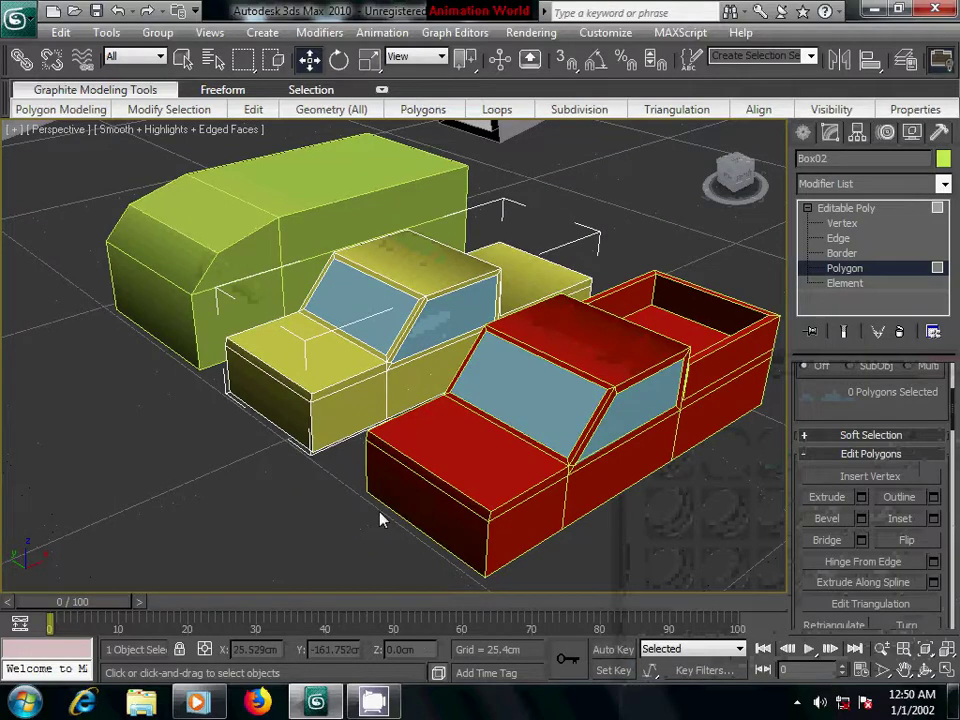
middle_drag(380, 519, 420, 507)
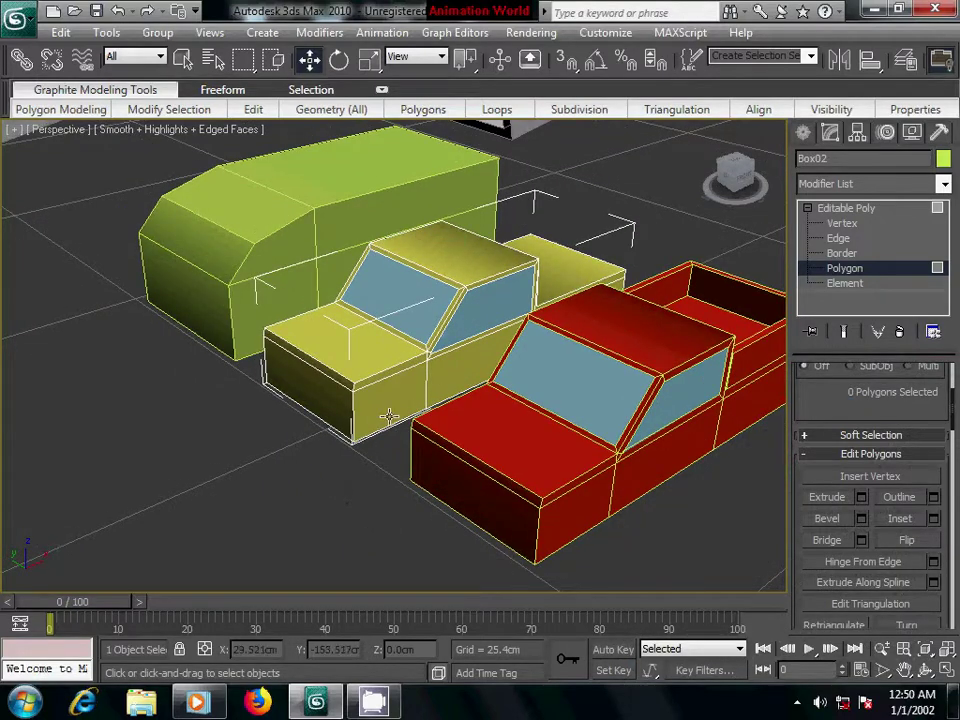
middle_drag(390, 417, 360, 456)
Create a flat Box04 slab, 11.515 × 22.794 × 1.663 cm, beside the red pickup.
click(803, 132)
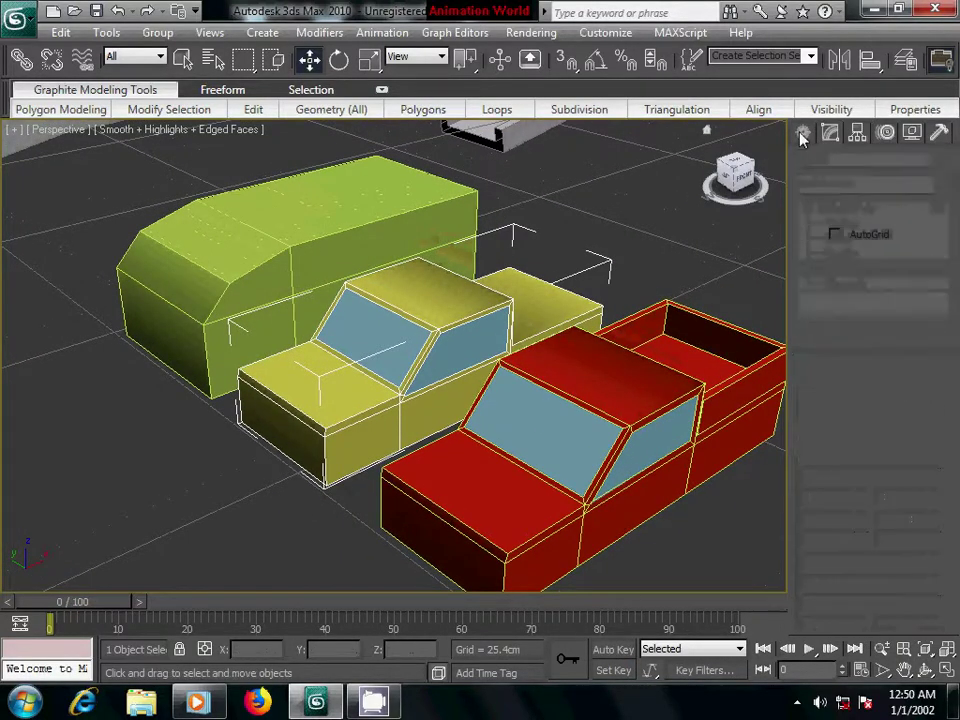
key(z)
click(838, 253)
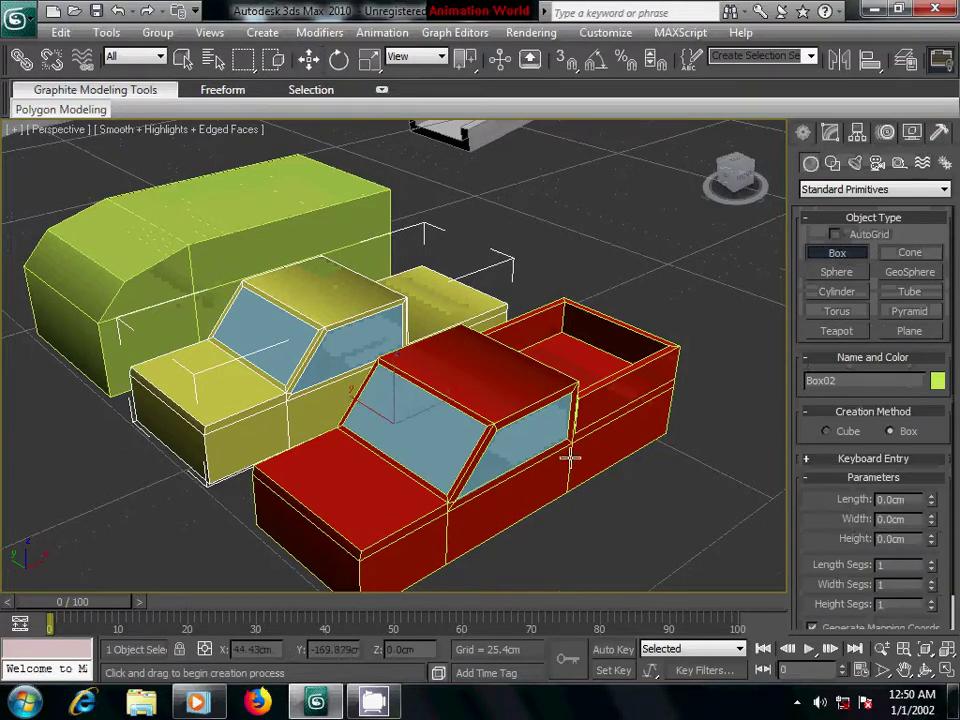
scroll(450, 321, down, 3)
mouse_move(326, 440)
mouse_down()
mouse_move(288, 421)
mouse_move(587, 379)
mouse_up()
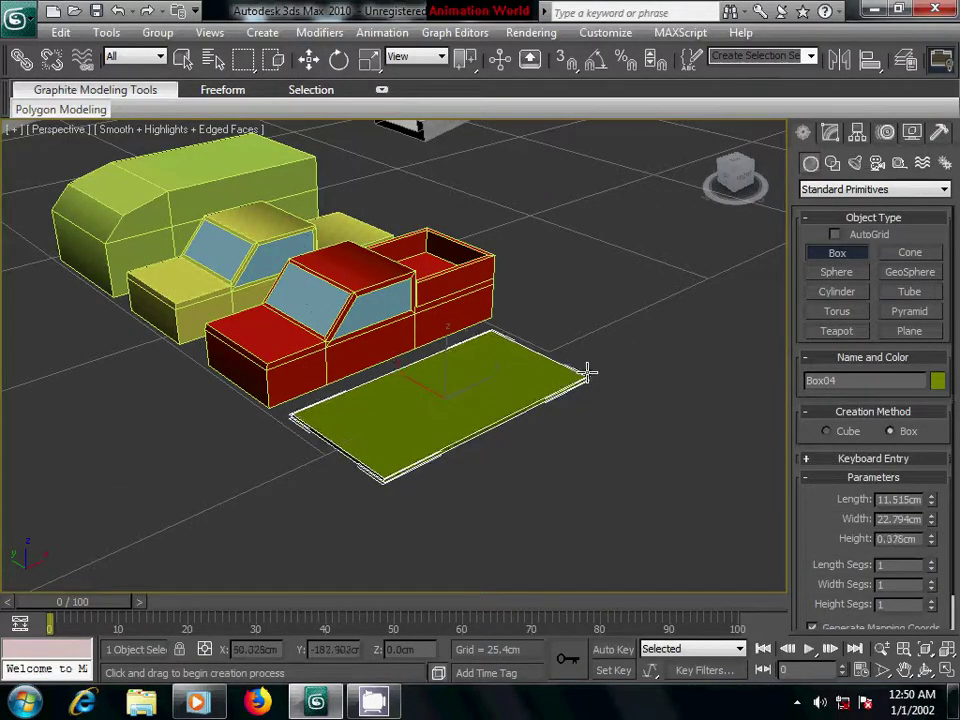
click(588, 358)
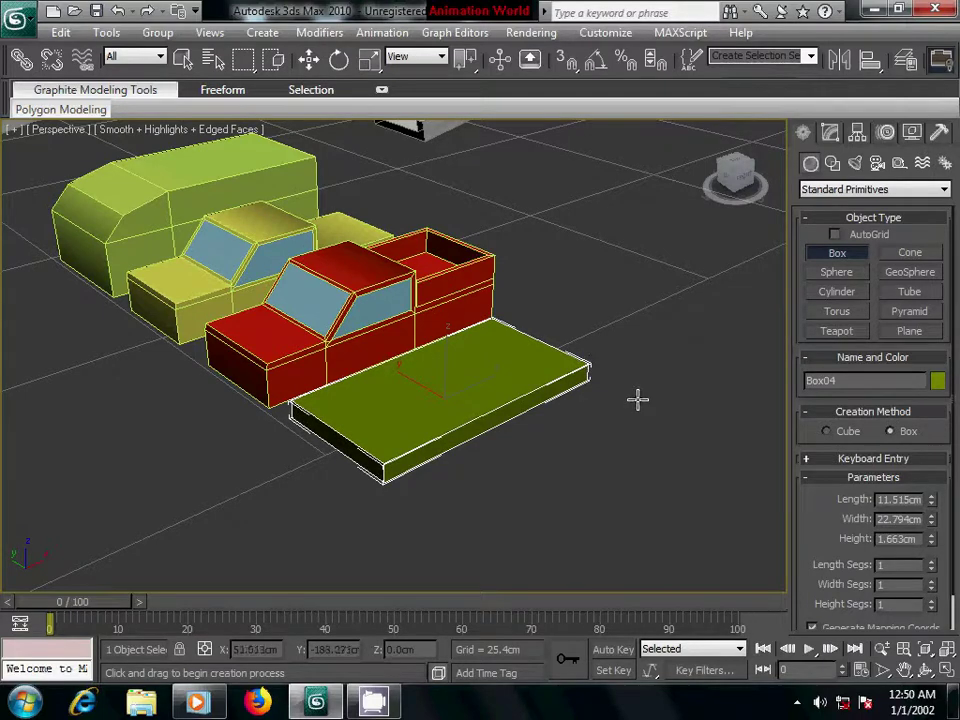
click(830, 135)
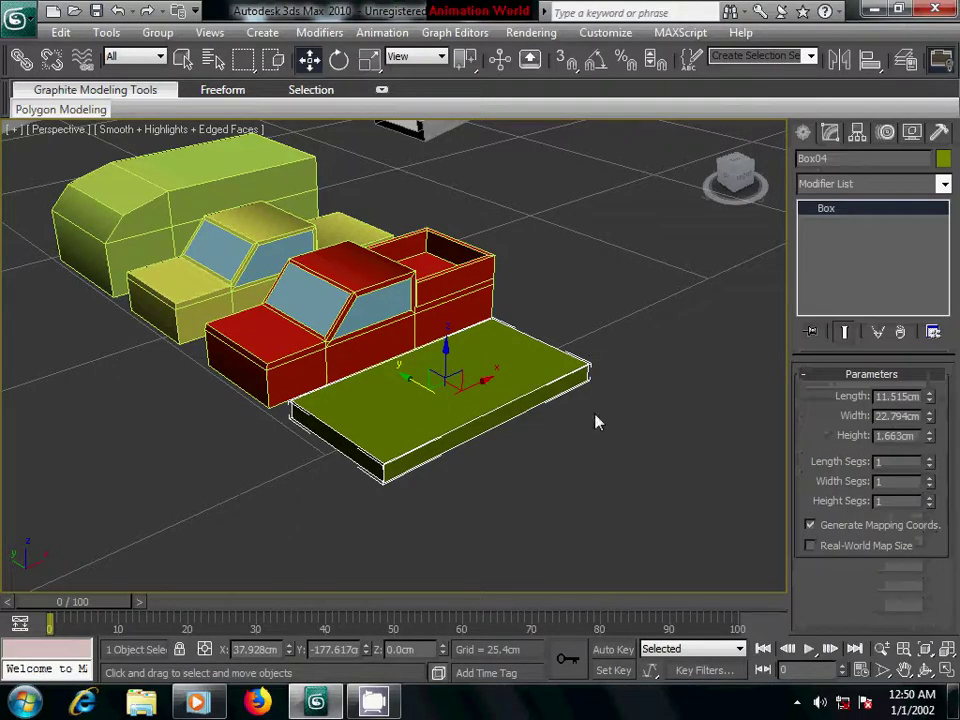
mouse_move(516, 448)
middle_down()
mouse_move(506, 430)
mouse_move(557, 437)
middle_up()
scroll(506, 430, up, 3)
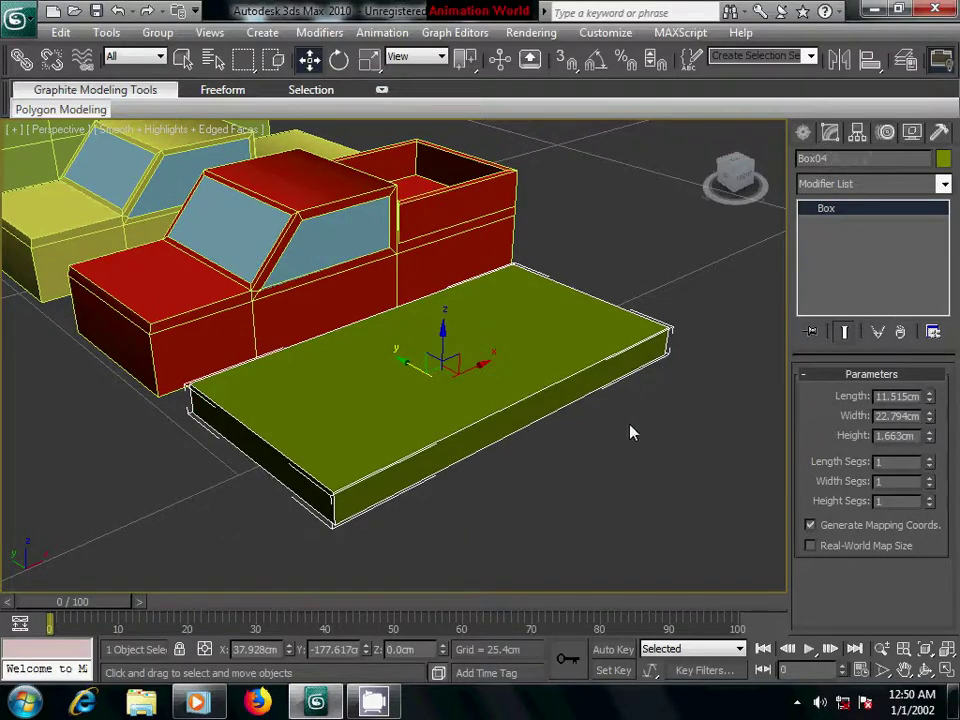
Assign the red 02 - Default material to the Box04 slab.
key(m)
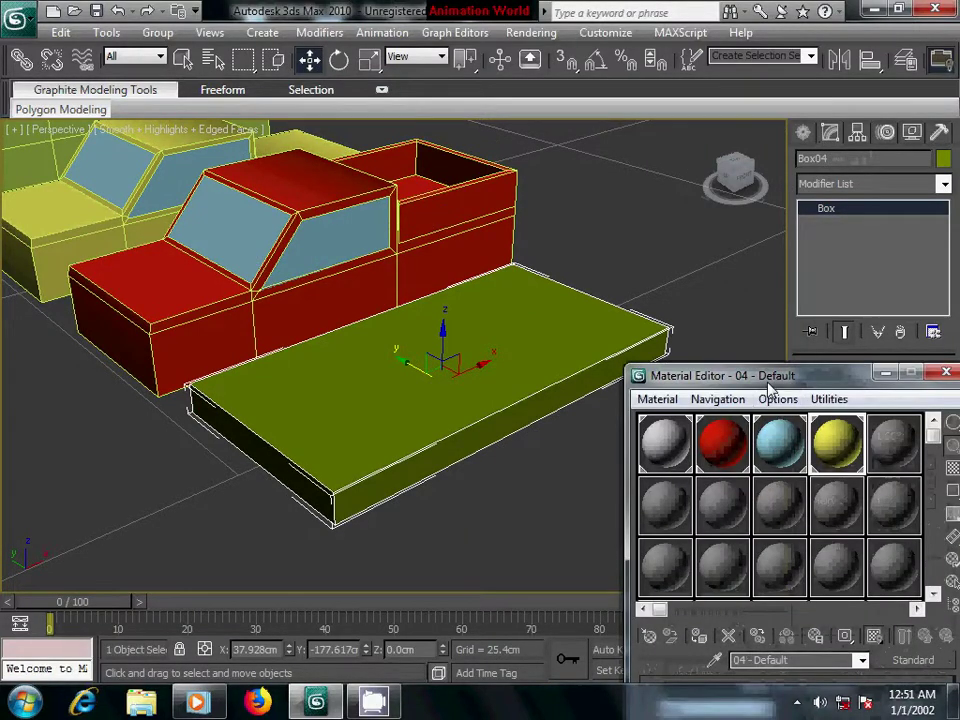
drag(767, 392, 820, 330)
click(772, 378)
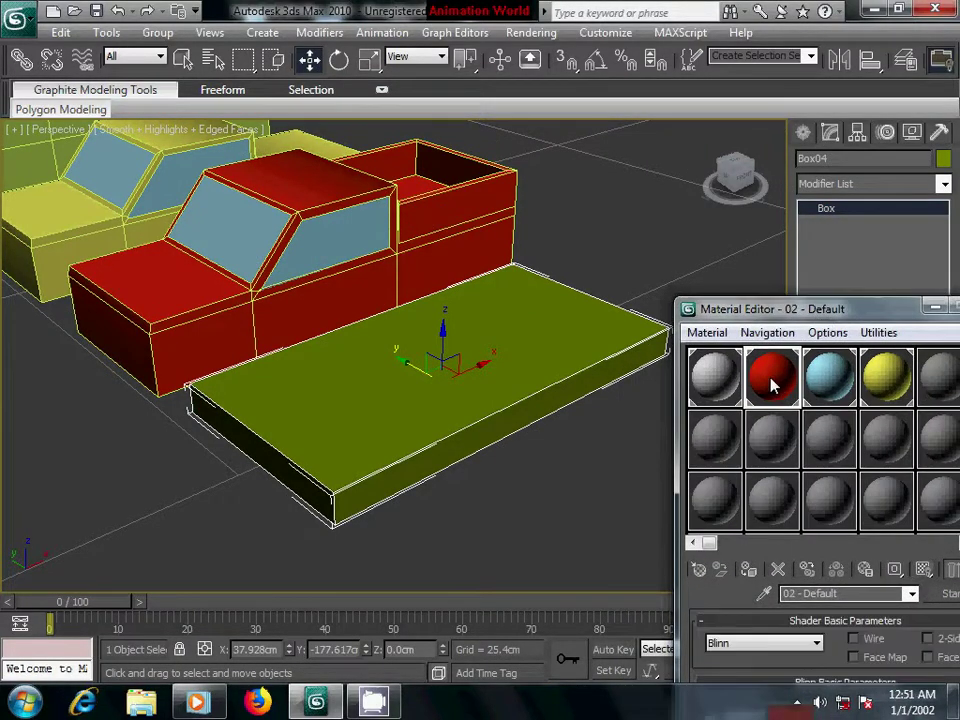
drag(853, 316, 843, 231)
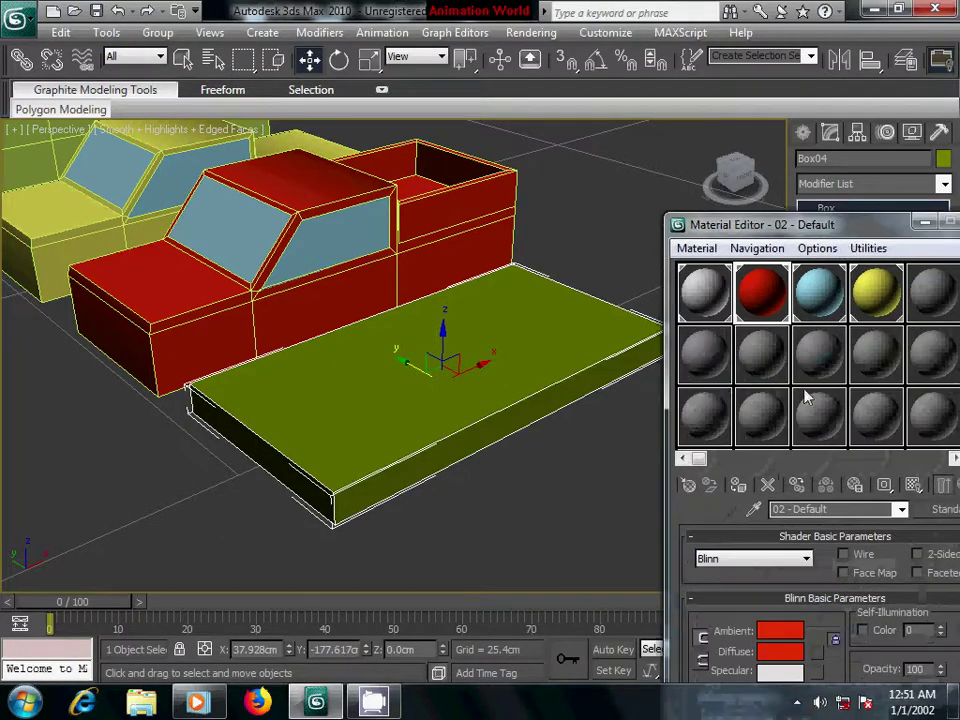
click(737, 486)
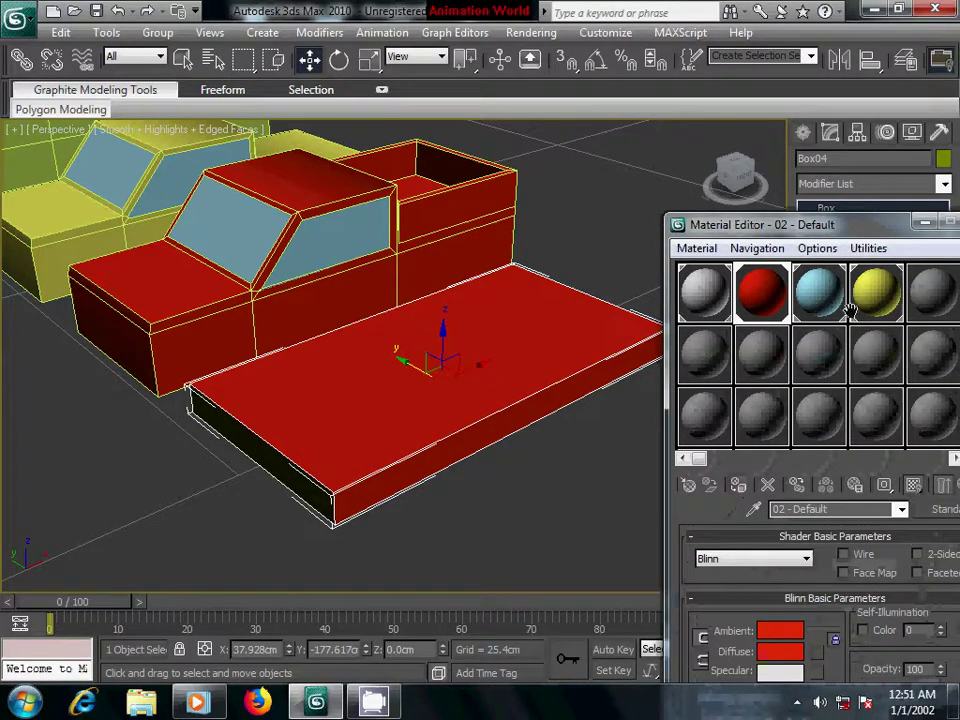
Raise the red material's Specular Level to 48 and Glossiness to 26.
drag(851, 230, 829, 79)
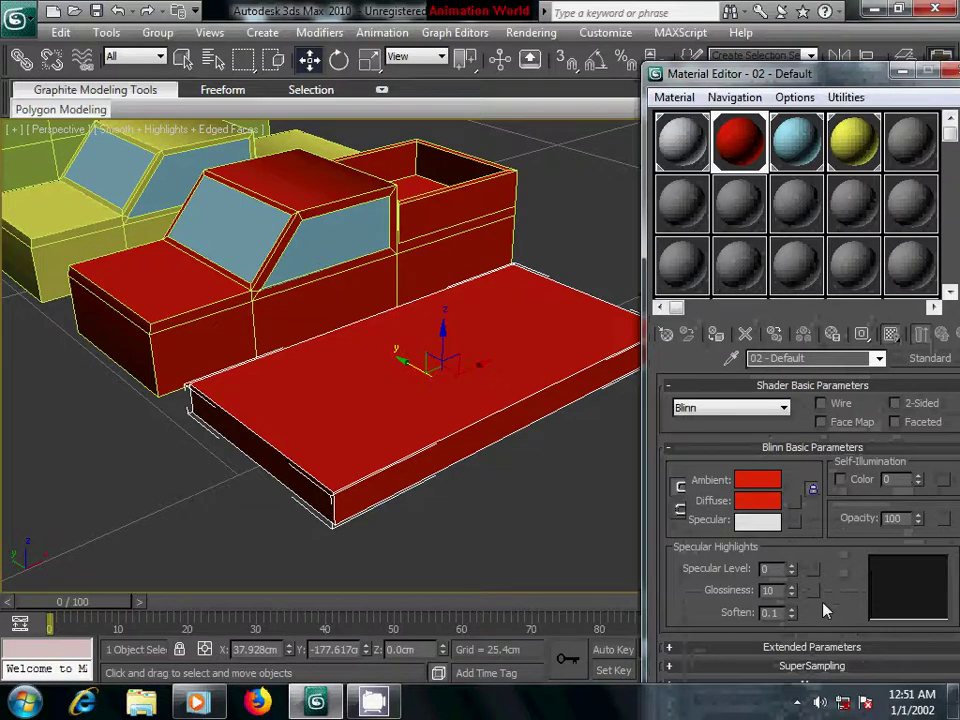
drag(793, 570, 793, 525)
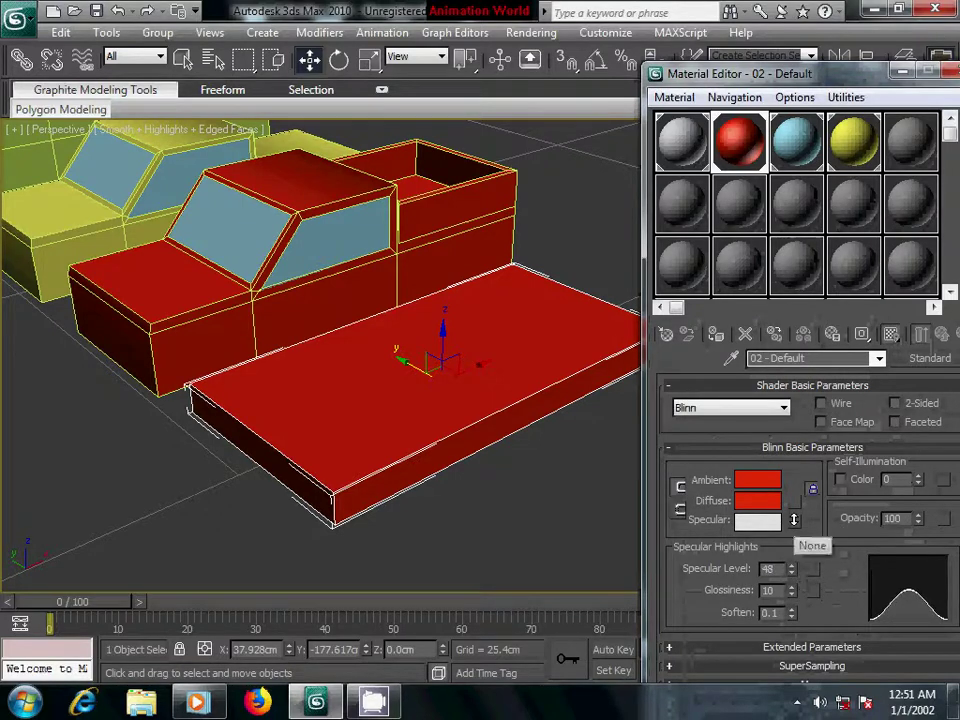
drag(793, 590, 793, 569)
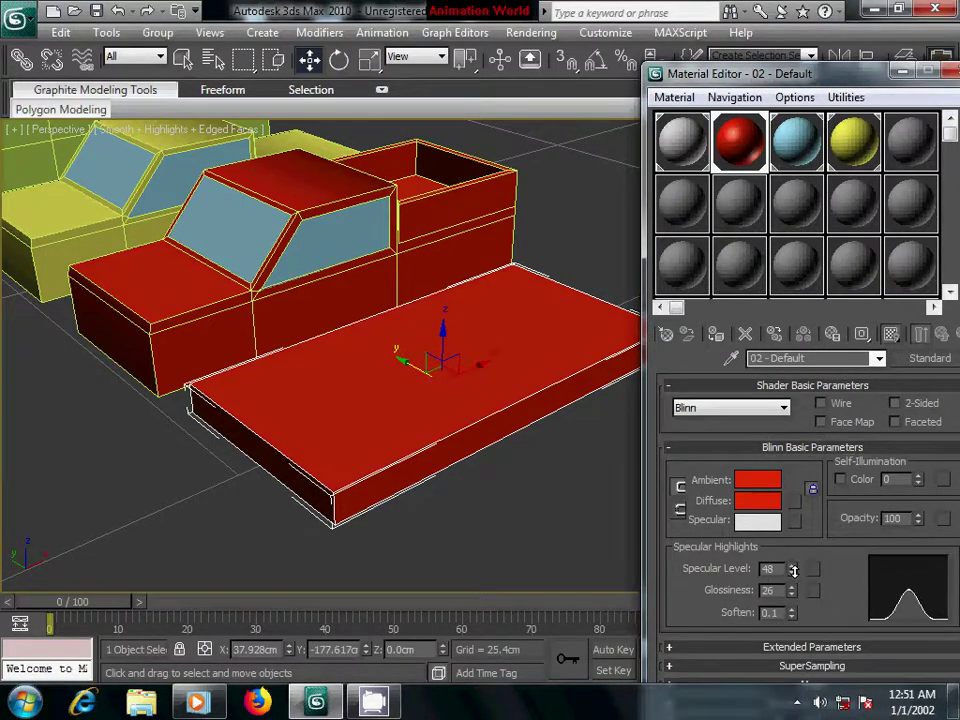
drag(870, 87, 756, 179)
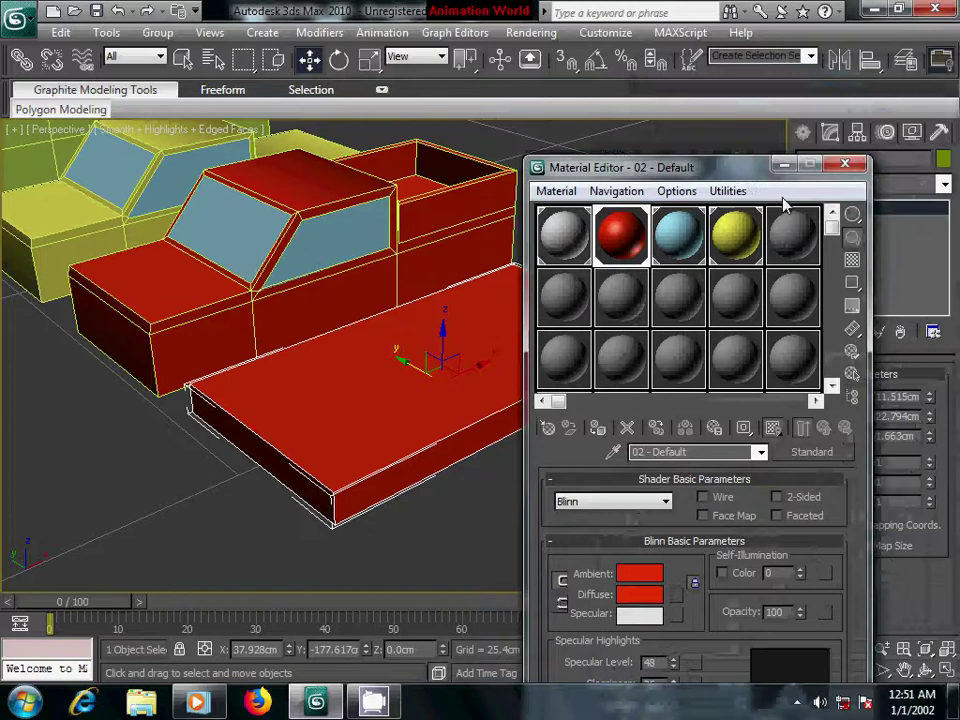
click(851, 165)
click(660, 477)
Start the Tube tool from Standard Primitives in the Create panel.
alt+middle_drag(645, 478, 429, 482)
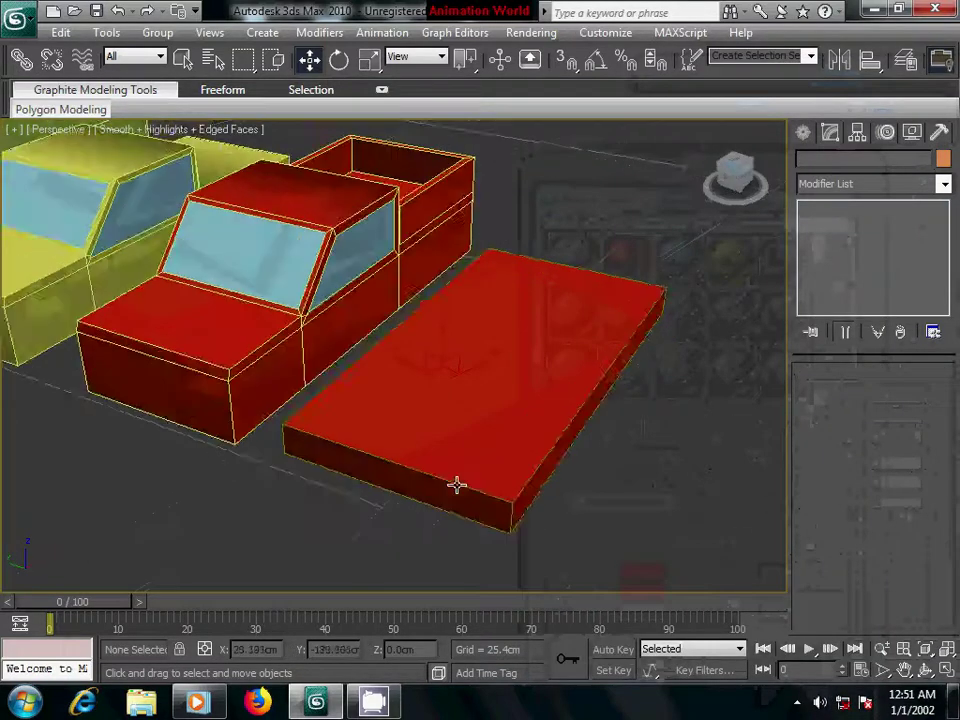
click(803, 132)
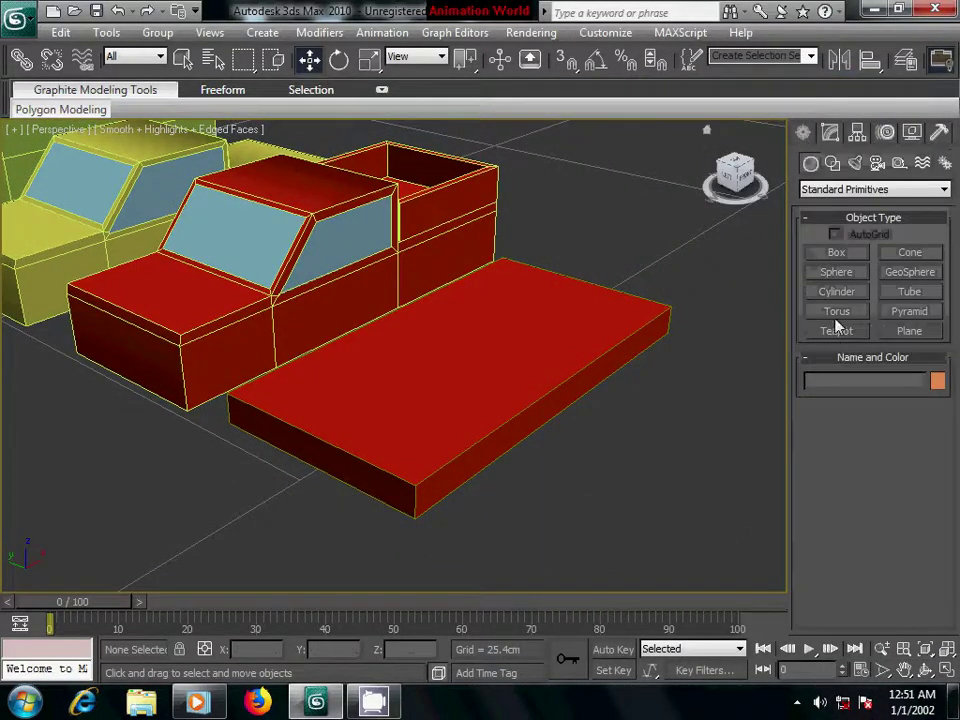
click(910, 292)
Switch to the Front view and zoom in close, centring the car.
key(f)
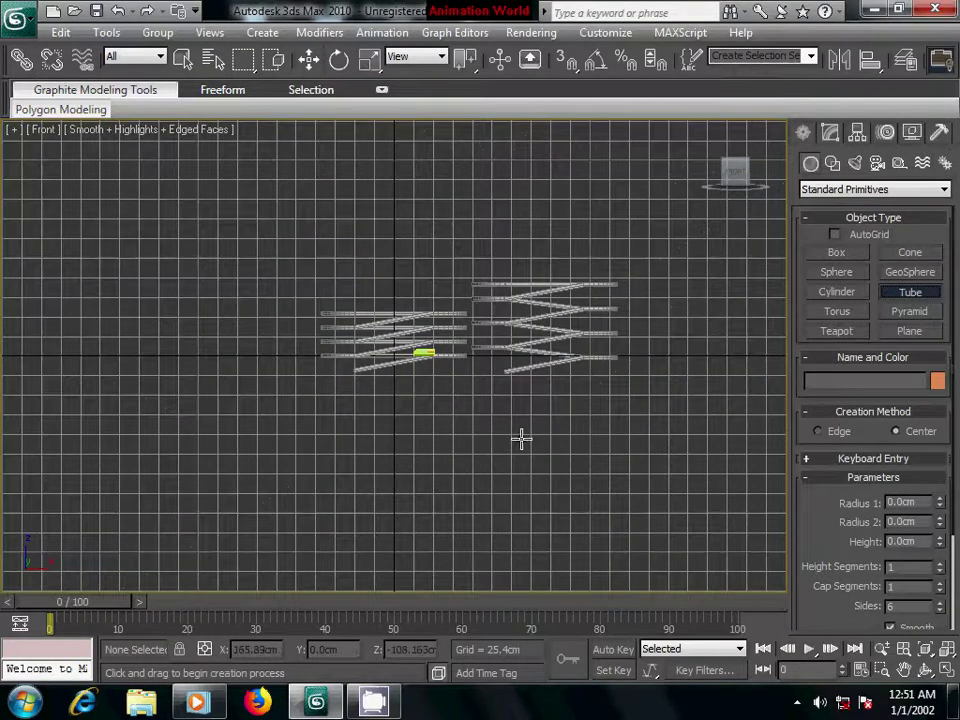
mouse_move(521, 438)
middle_down()
mouse_move(604, 454)
mouse_move(369, 388)
middle_up()
scroll(604, 454, up, 4)
scroll(480, 403, up, 3)
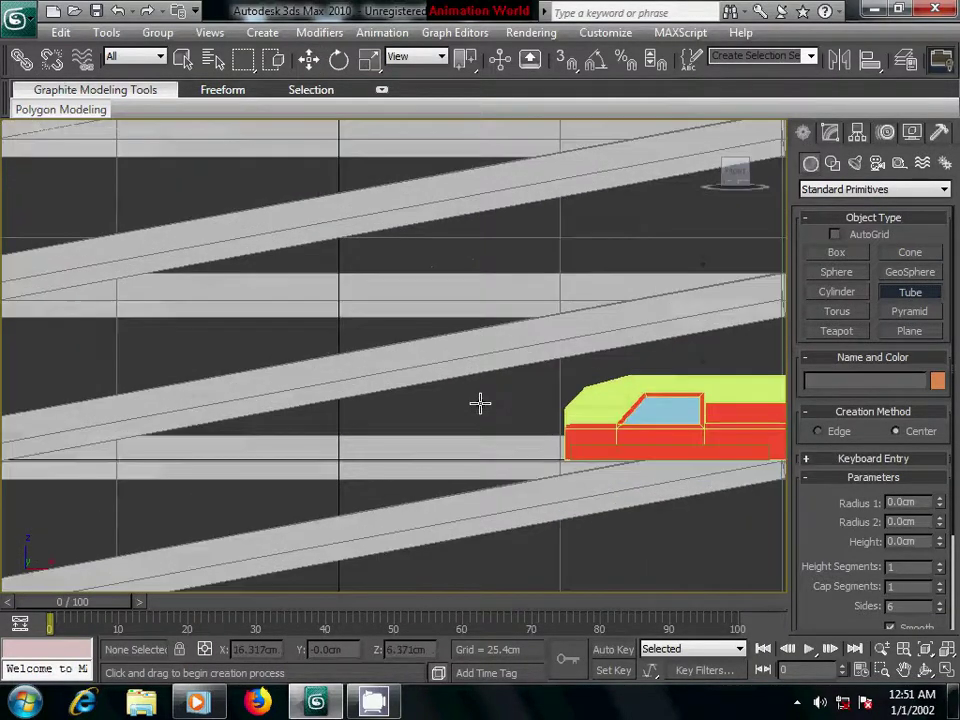
middle_drag(480, 403, 240, 317)
scroll(407, 388, up, 2)
middle_drag(289, 418, 378, 388)
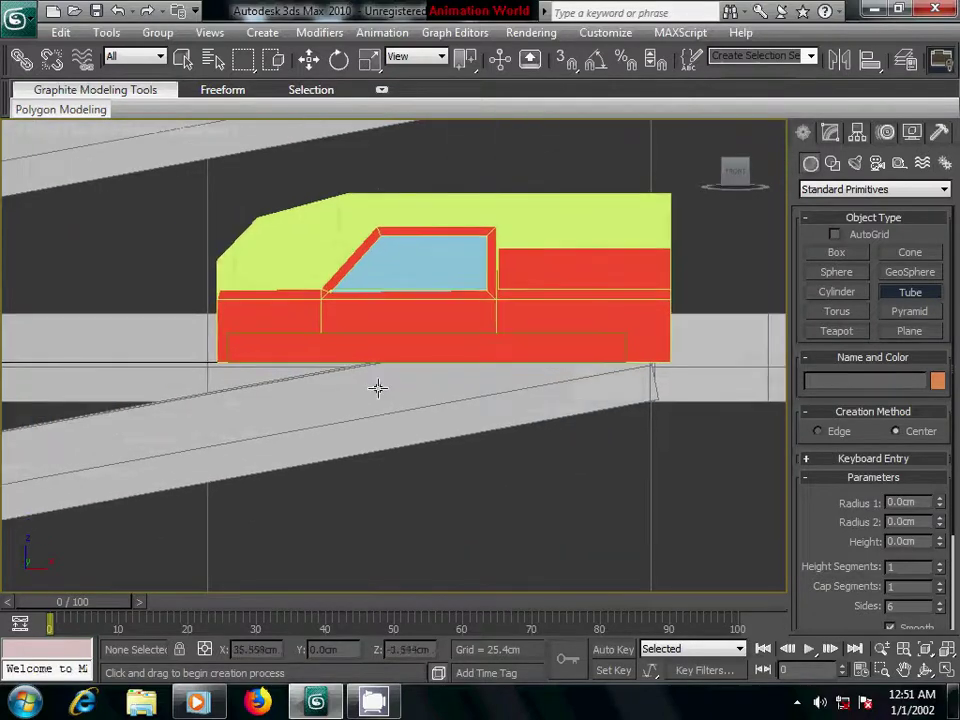